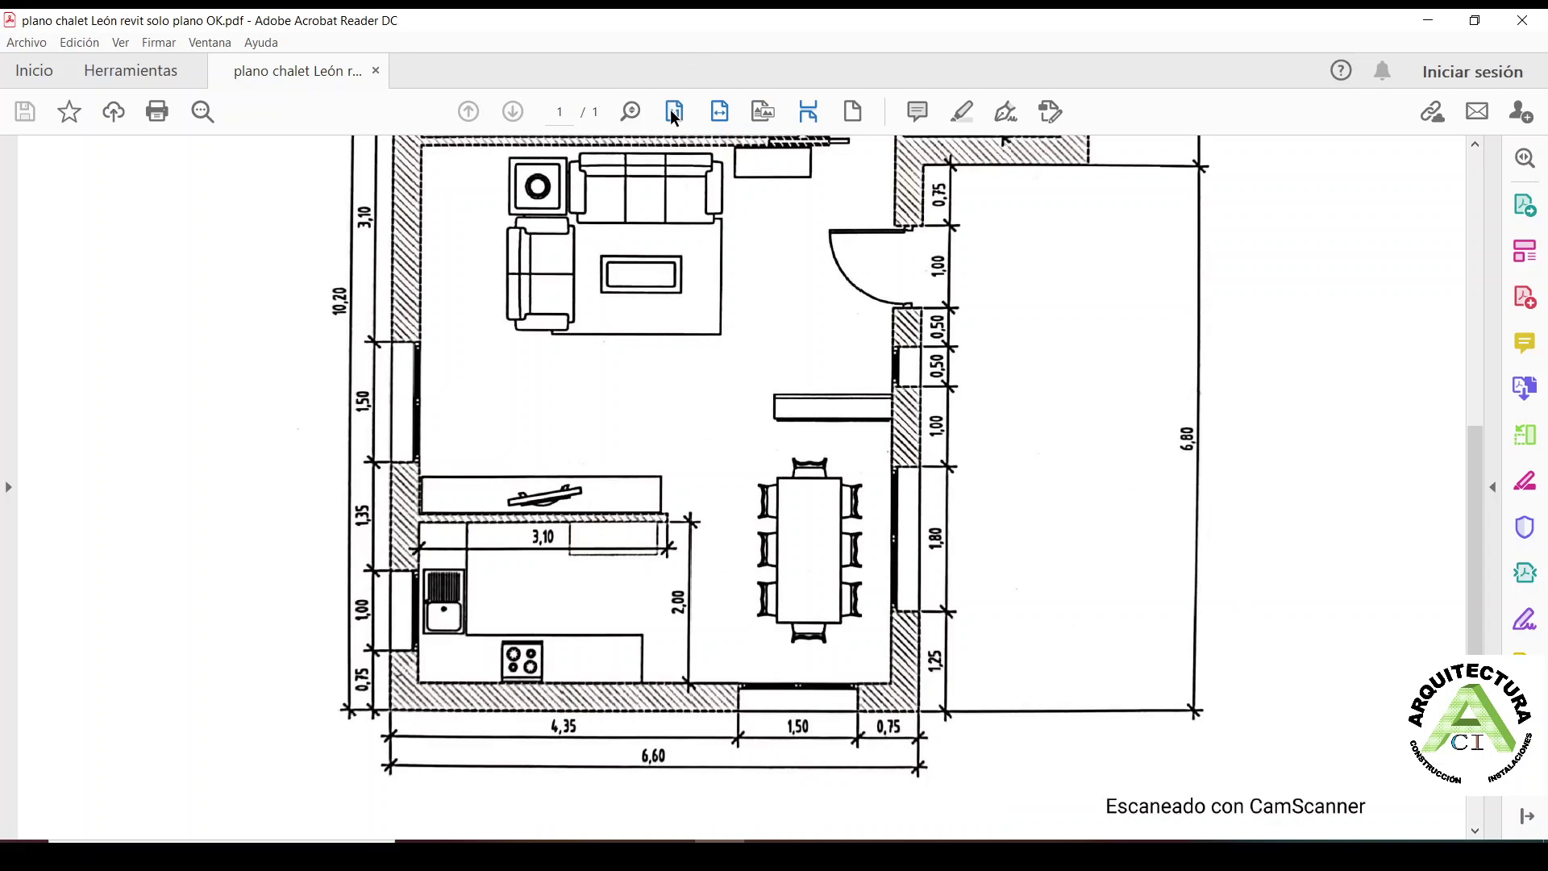
# Fit the whole chalet floor plan page in Acrobat Reader, then return to Revit
pyautogui.moveTo(729, 249); pyautogui.dragTo(738, 323)
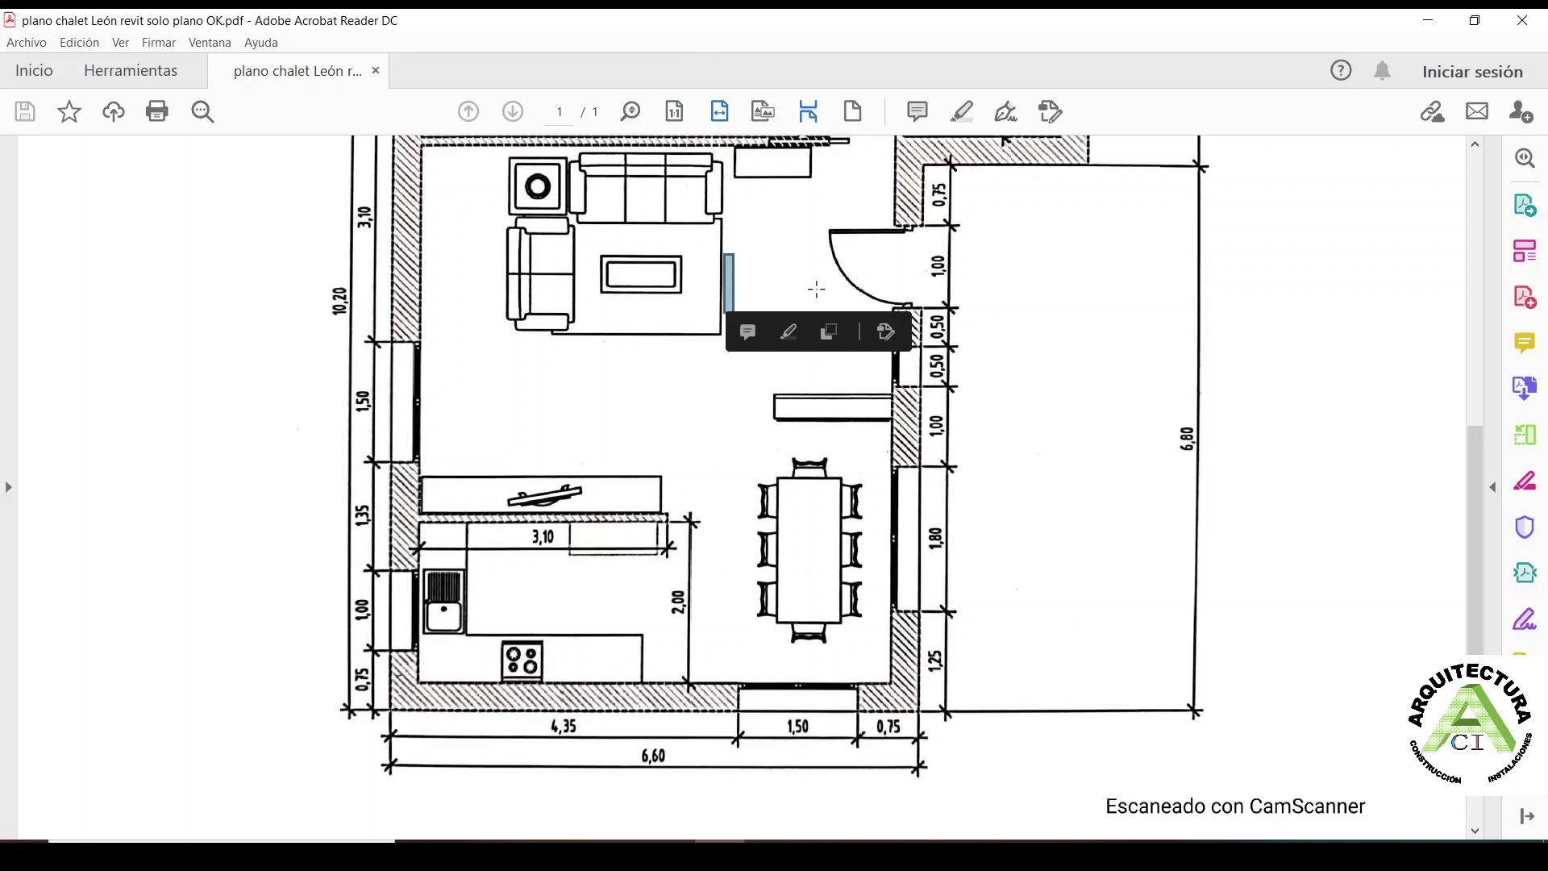
pyautogui.click(674, 113)
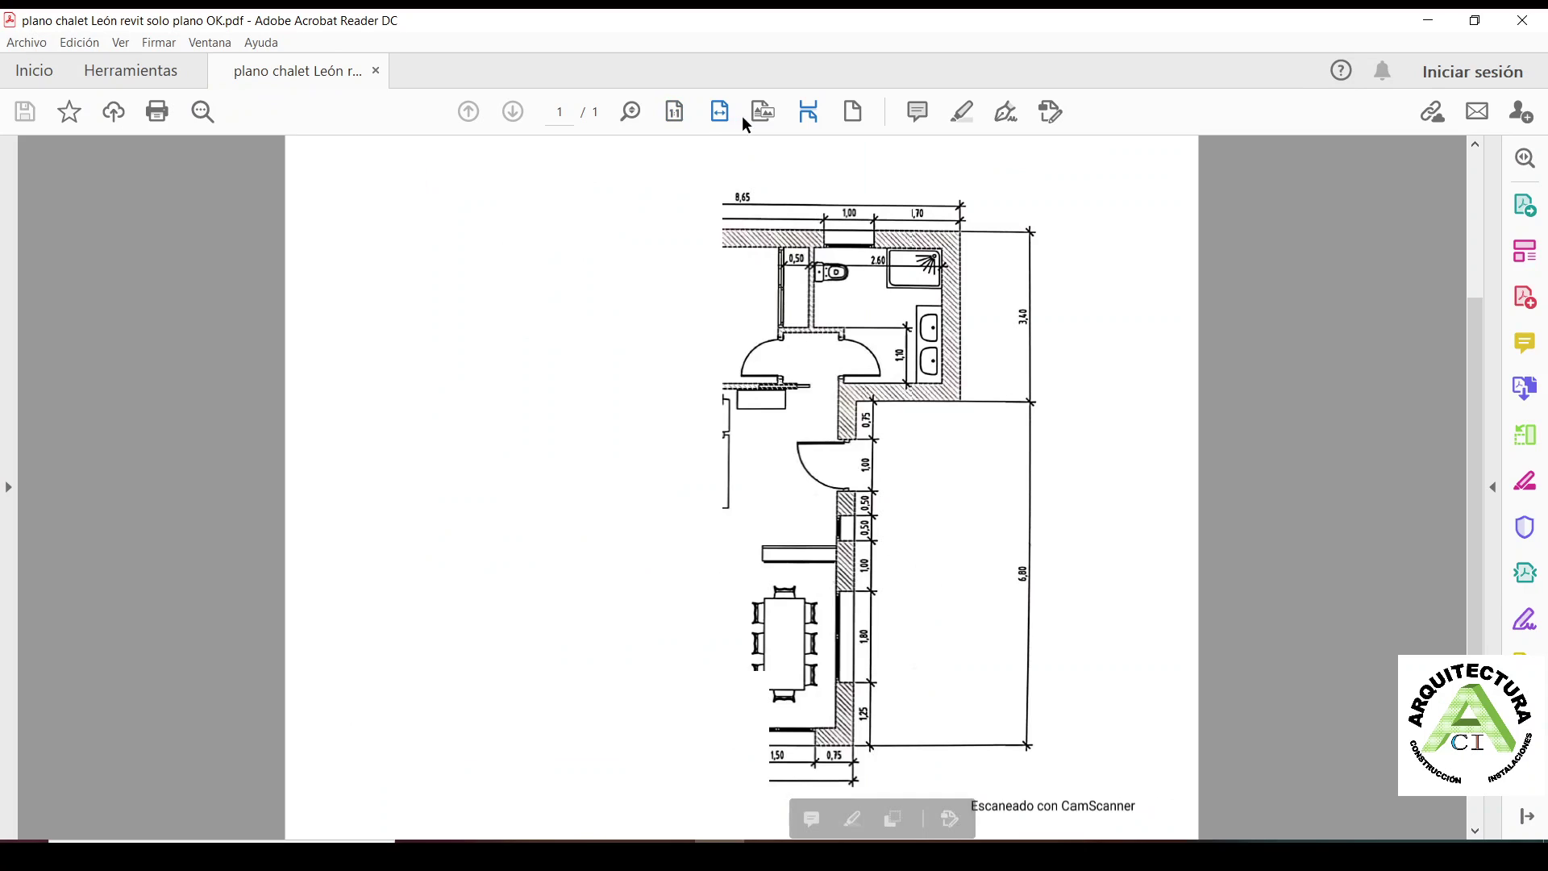
pyautogui.click(1159, 669)
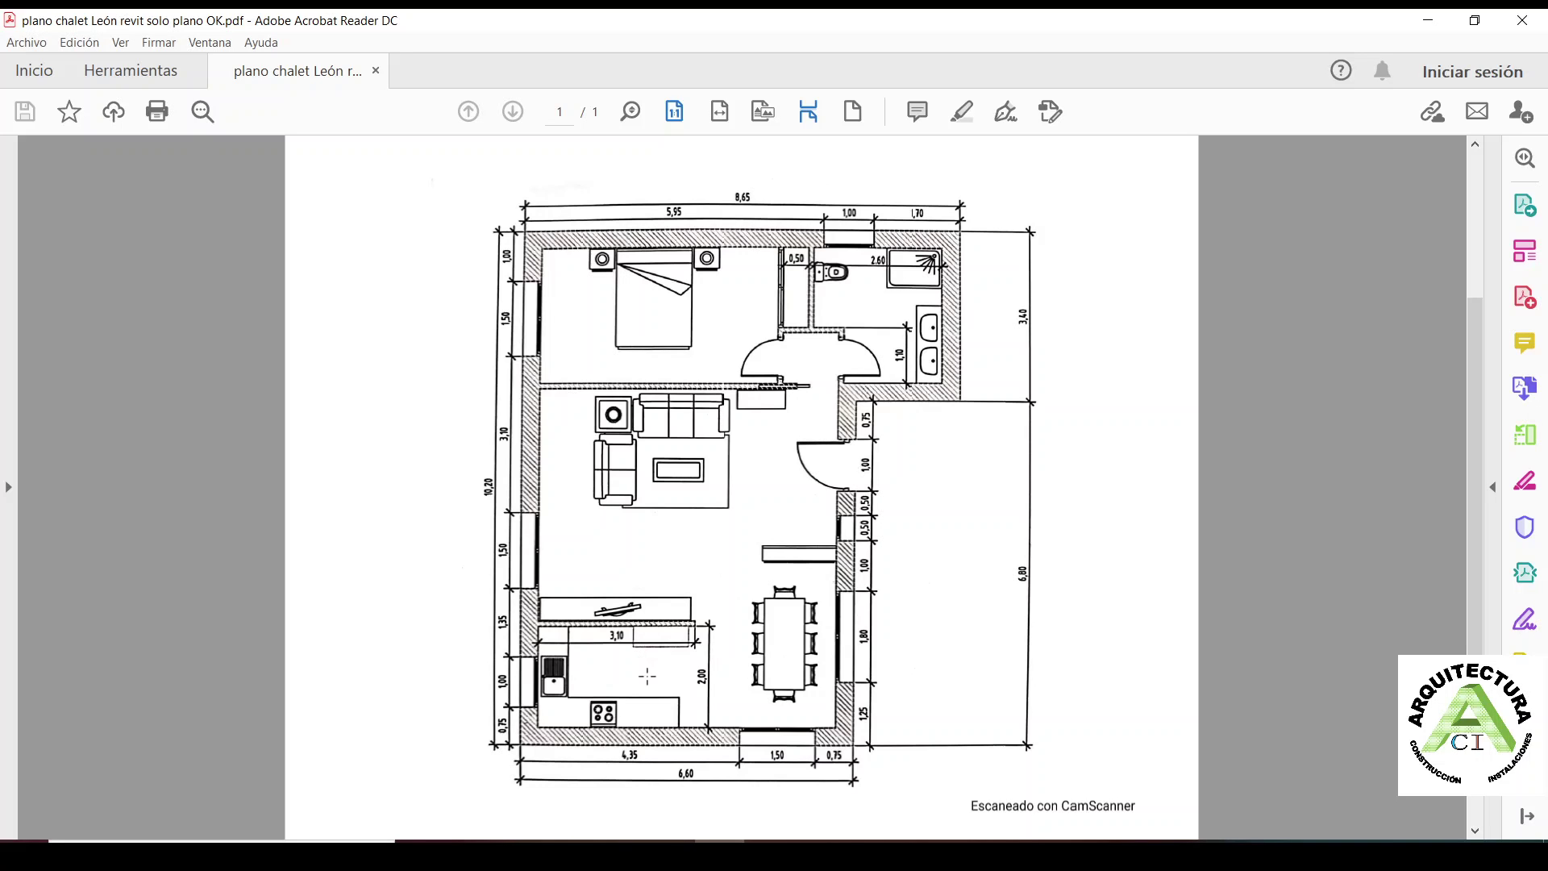
pyautogui.hotkey('alt', 'Tab')
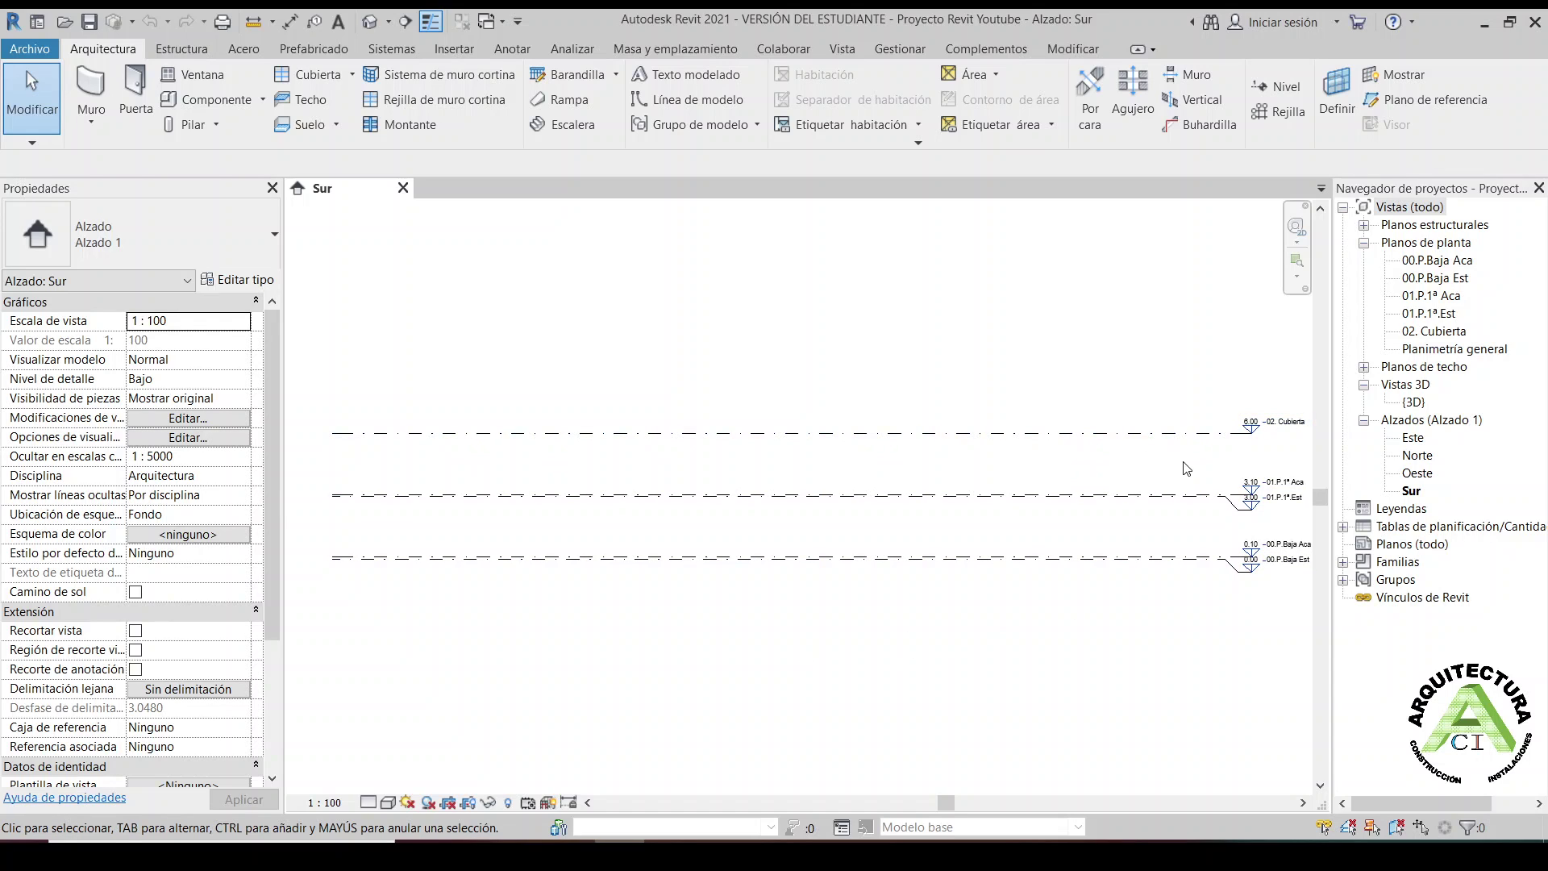
# Zoom and pan the Sur elevation to read levels up to 02. Cubierta at 6.00, then select 00.P.Baja Est
pyautogui.scroll(2, 1185, 467)
pyautogui.scroll(1, 1186, 467)
pyautogui.moveTo(1210, 473); pyautogui.dragTo(955, 465, button='middle')
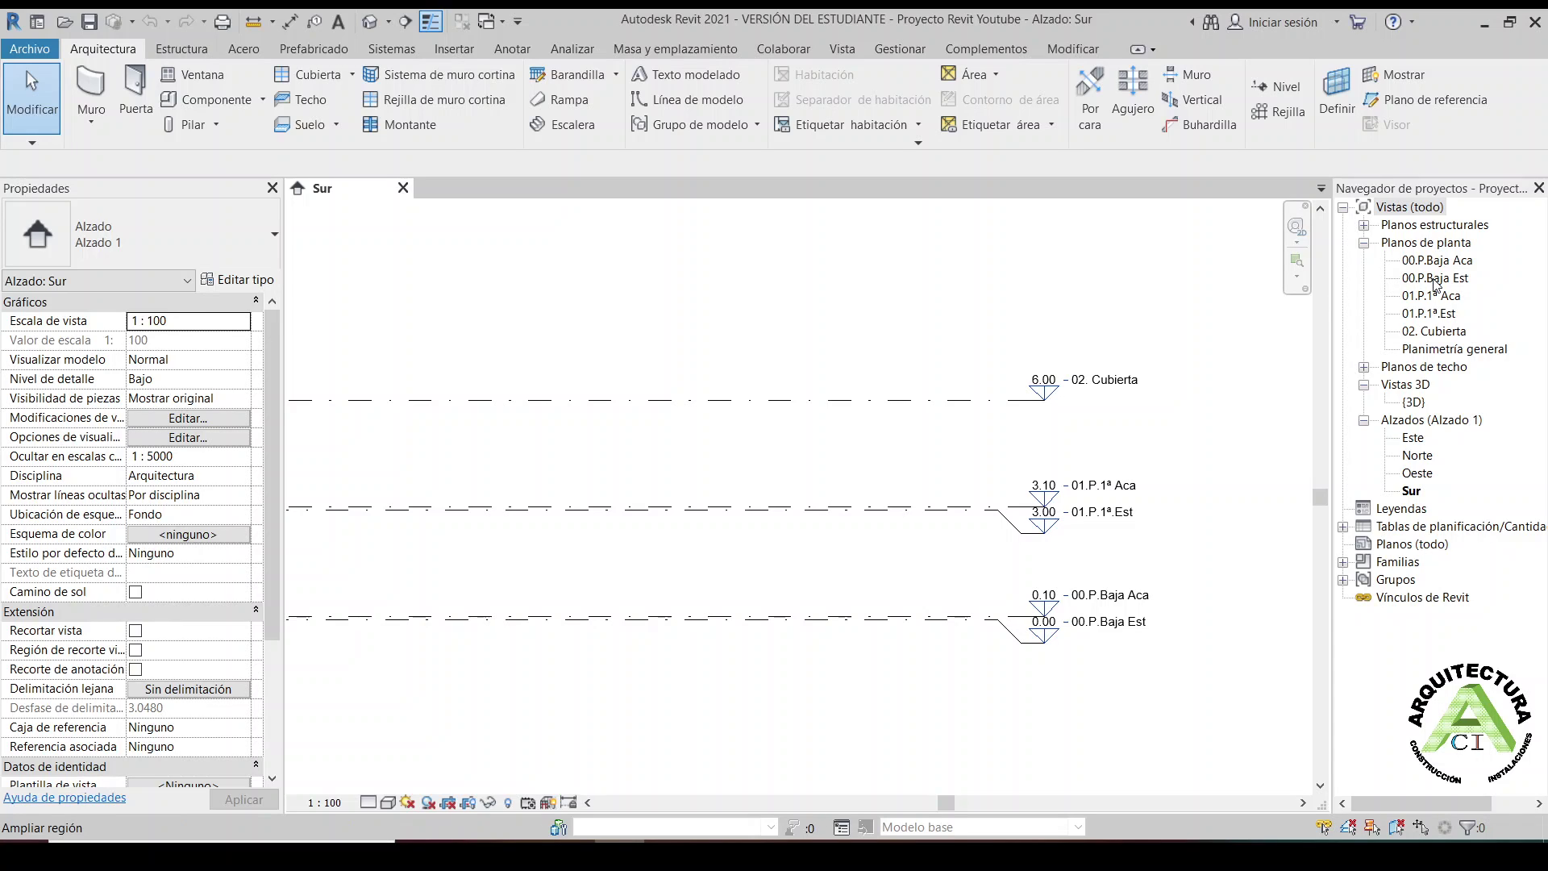
pyautogui.click(1435, 278)
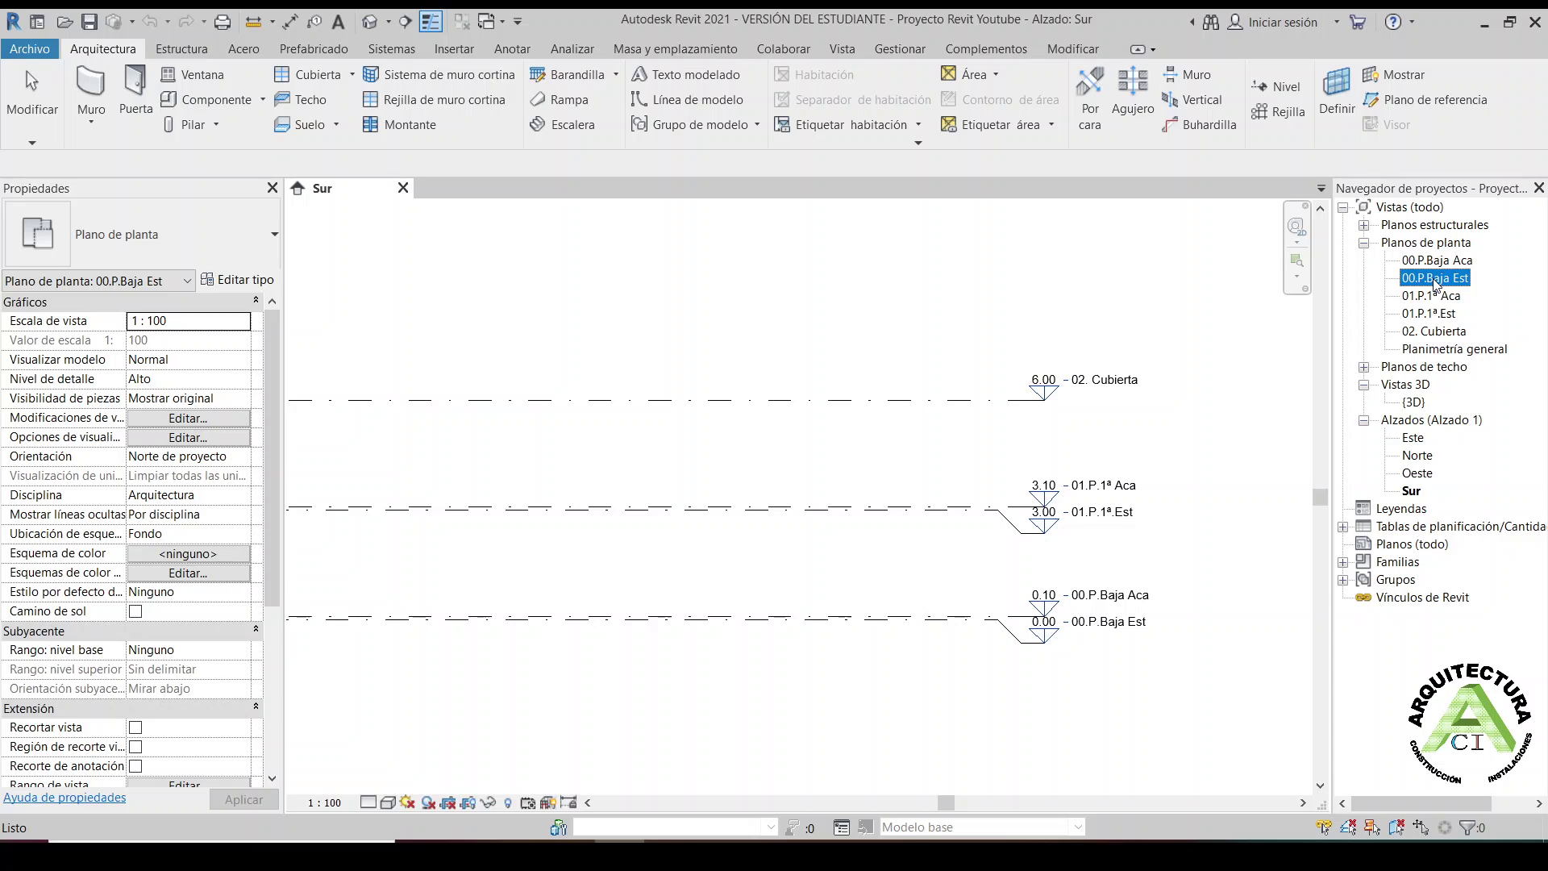
# Open the 00.P.Baja Est floor plan and expand the Muro wall options
pyautogui.doubleClick(1435, 278)
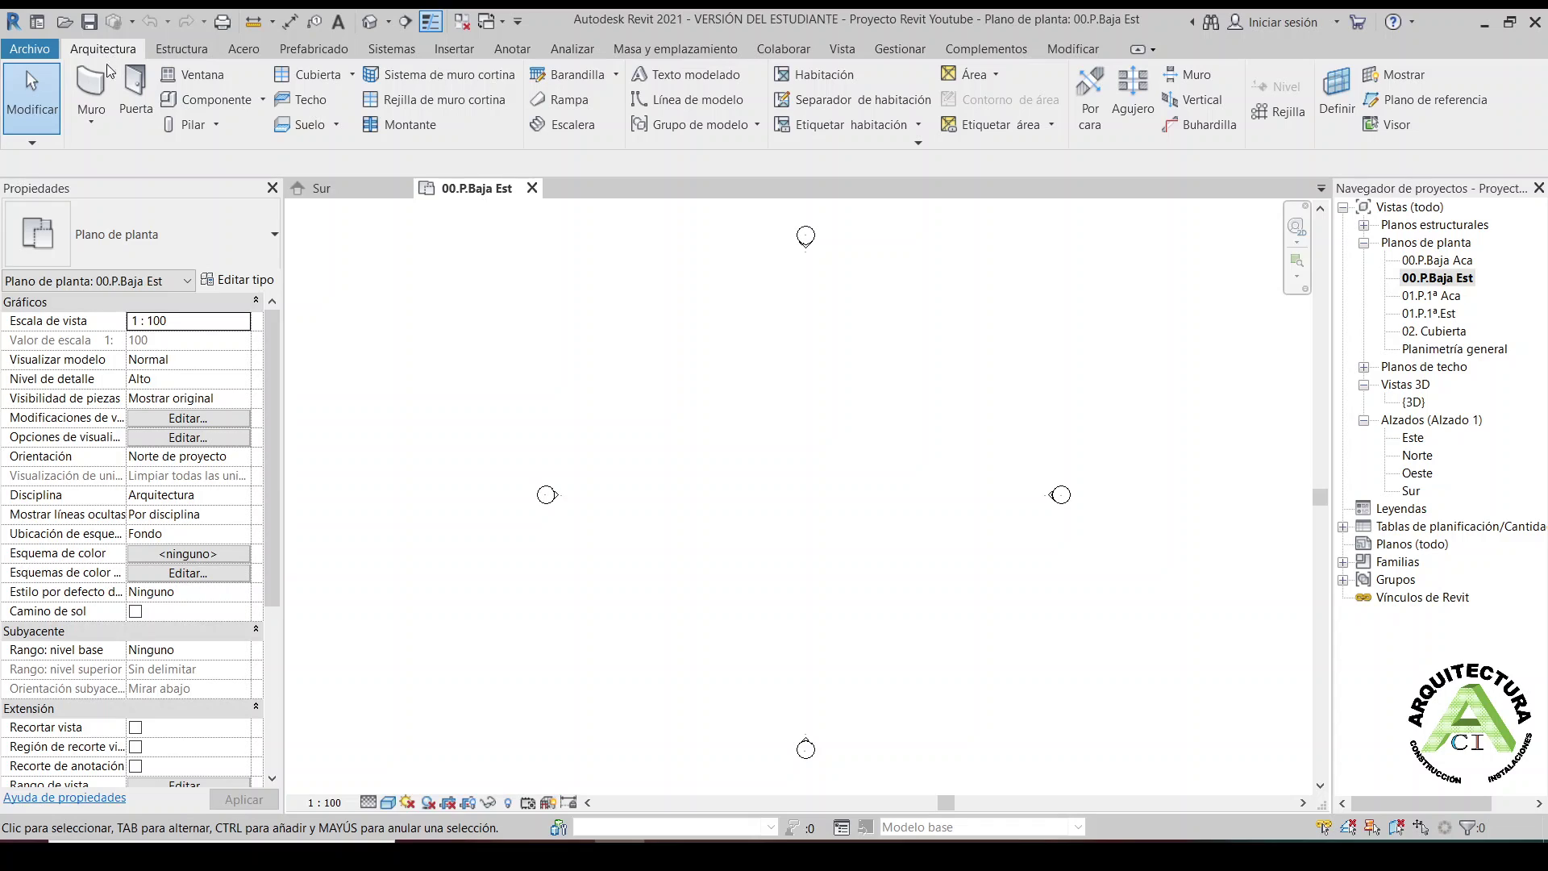
pyautogui.click(91, 123)
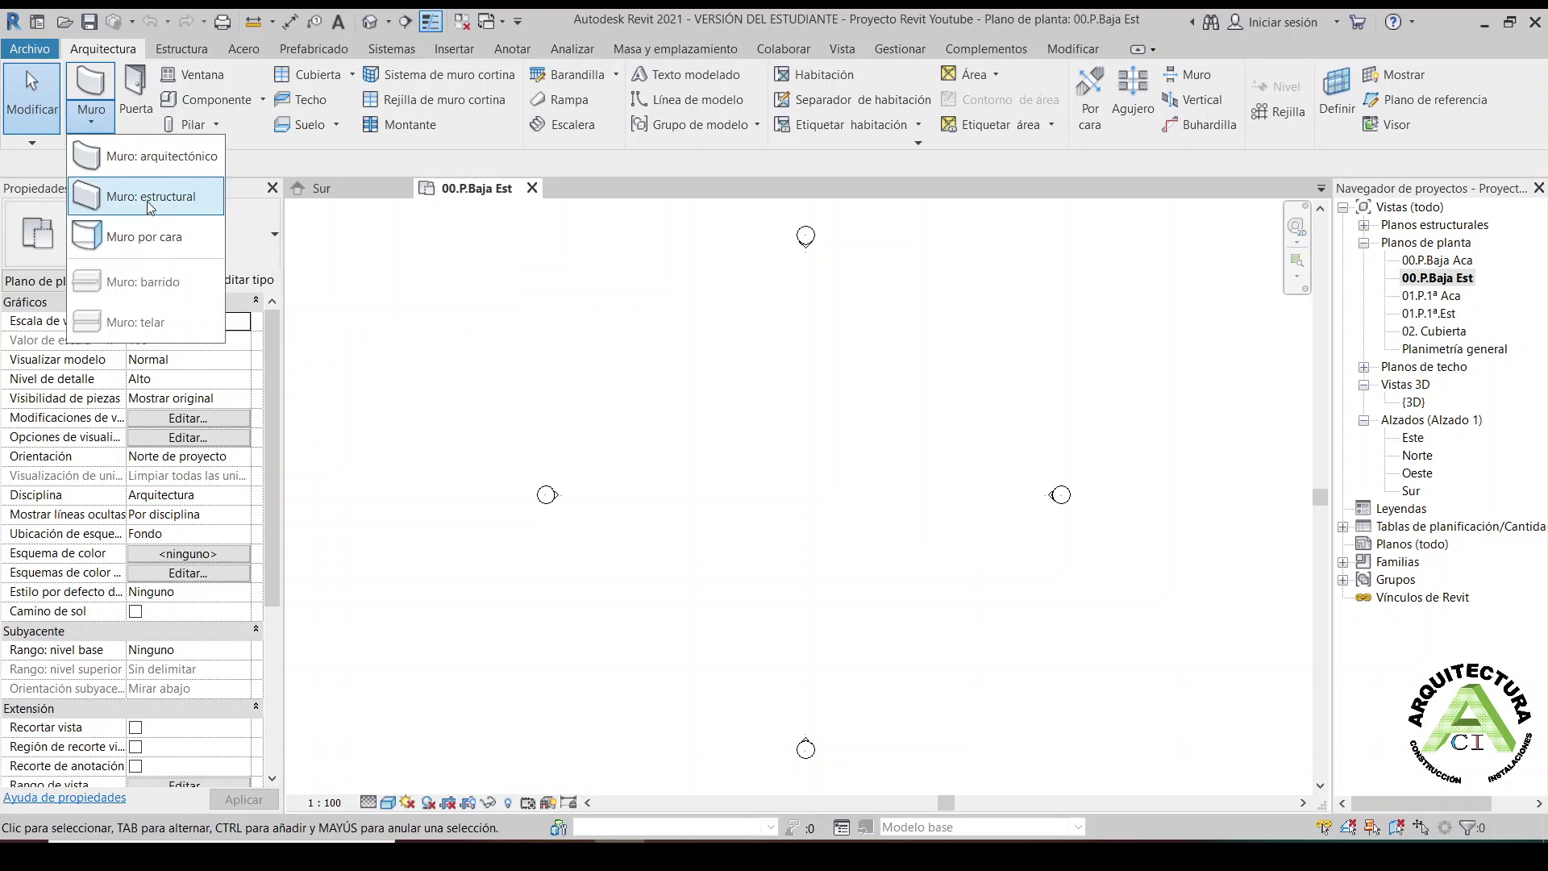
# Start a Muro: arquitectónico wall using the Por defecto - 30 cm type
pyautogui.click(151, 158)
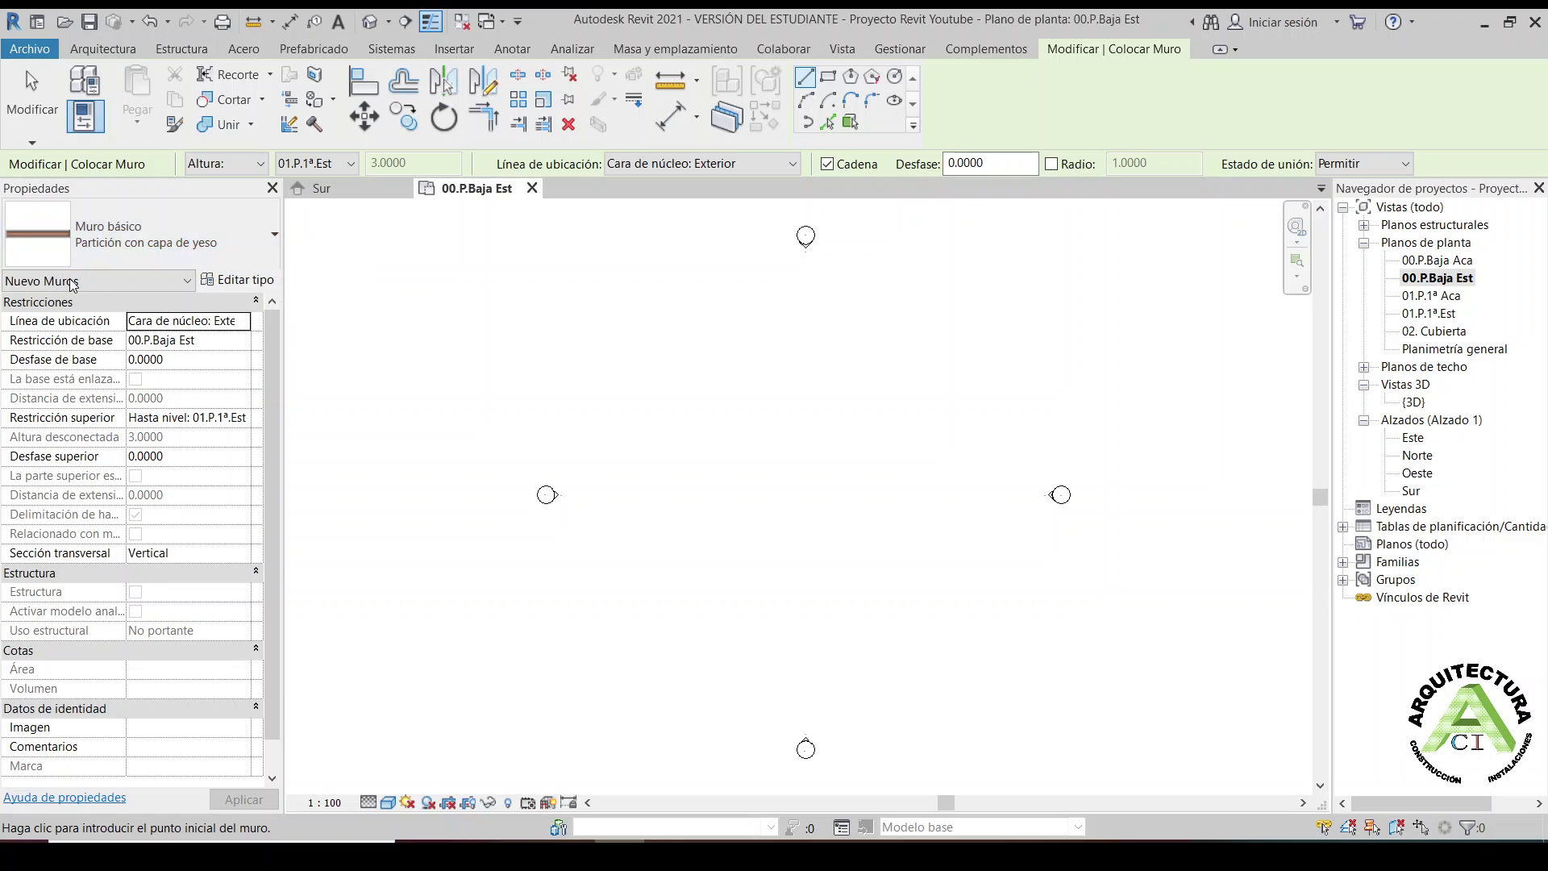
pyautogui.click(187, 236)
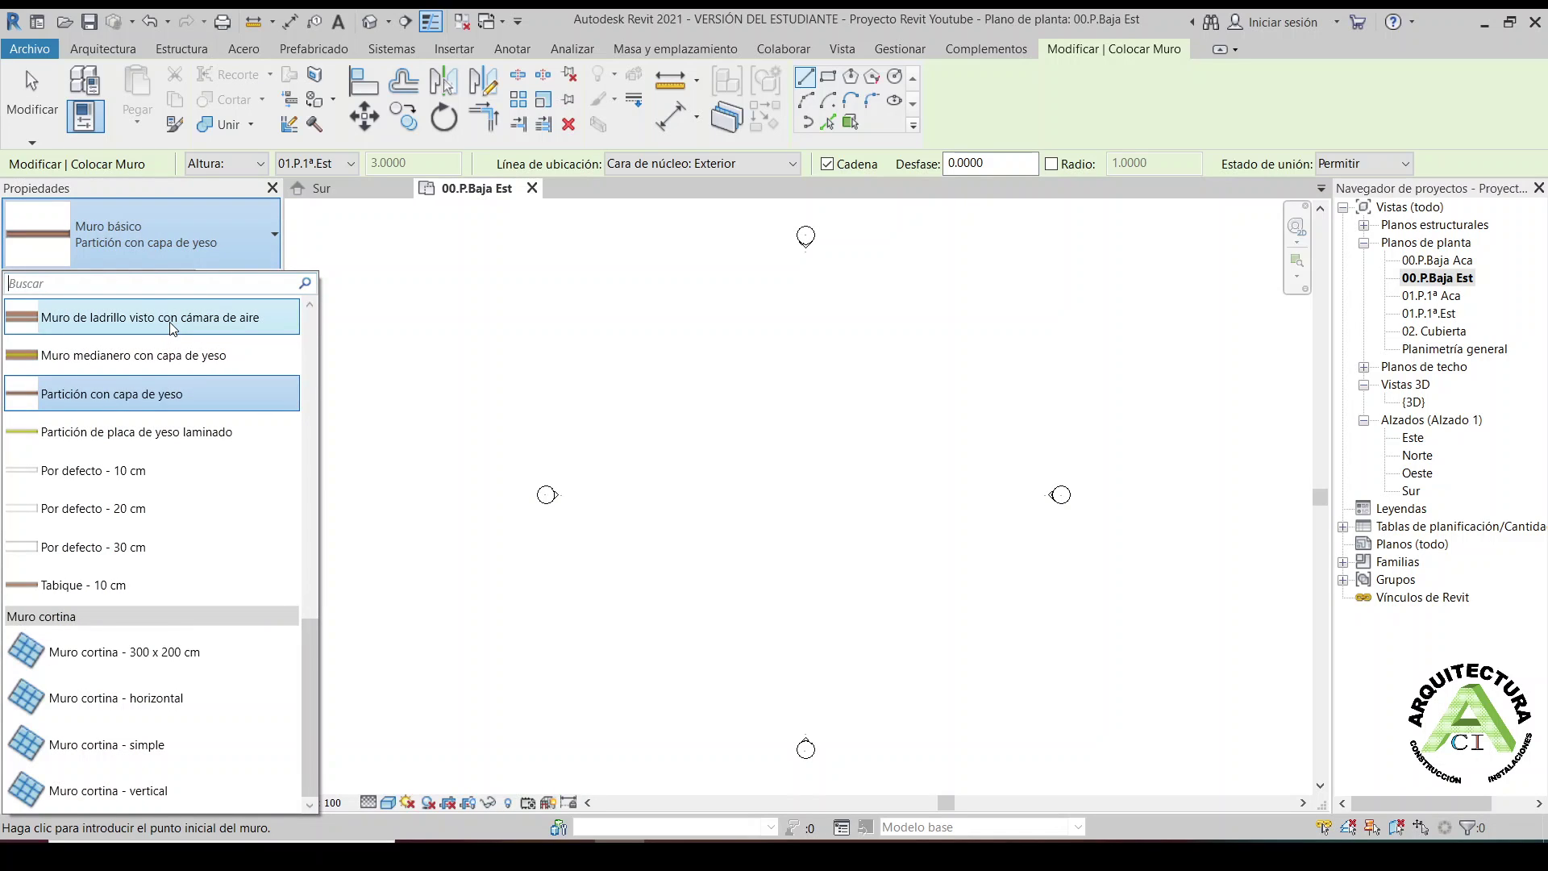
pyautogui.scroll(2, 172, 329)
pyautogui.scroll(2, 169, 323)
pyautogui.scroll(3, 169, 322)
pyautogui.scroll(3, 170, 323)
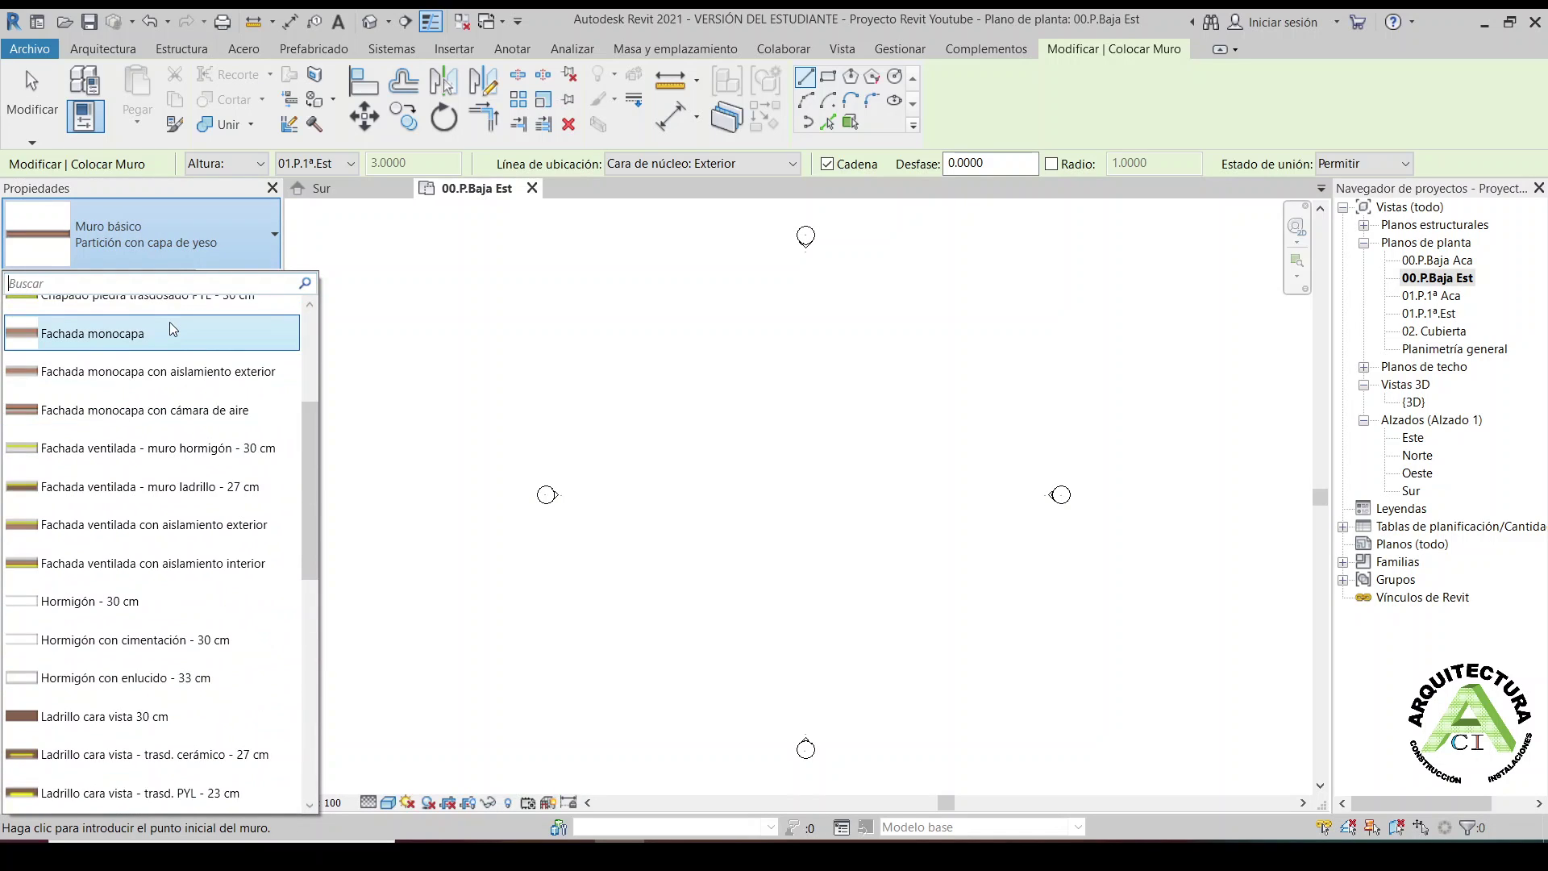
pyautogui.scroll(3, 169, 323)
pyautogui.scroll(-1, 169, 405)
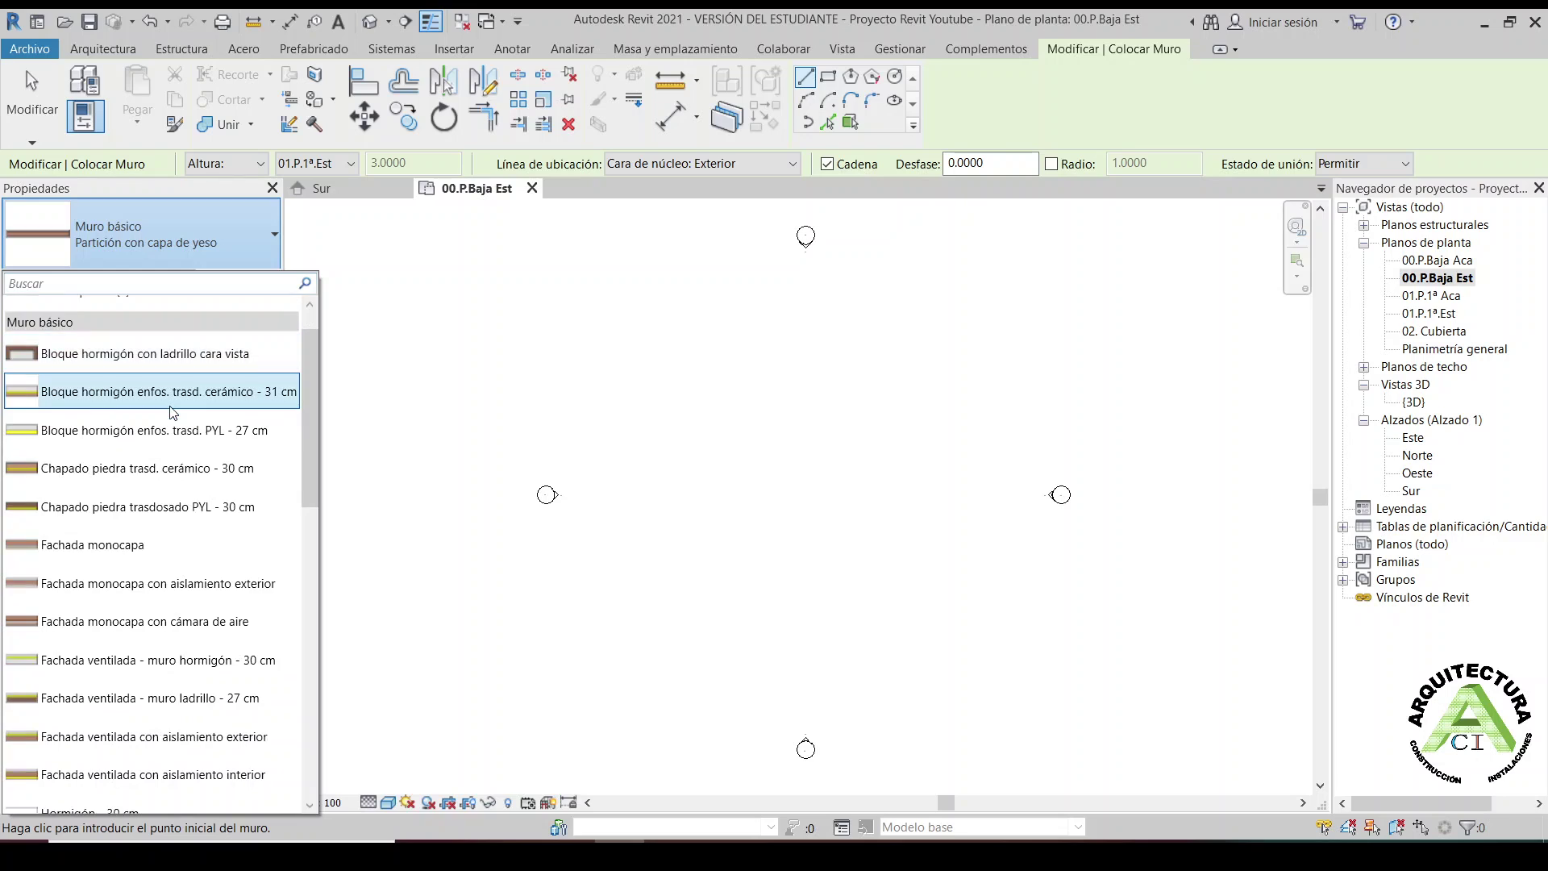
pyautogui.scroll(-4, 173, 411)
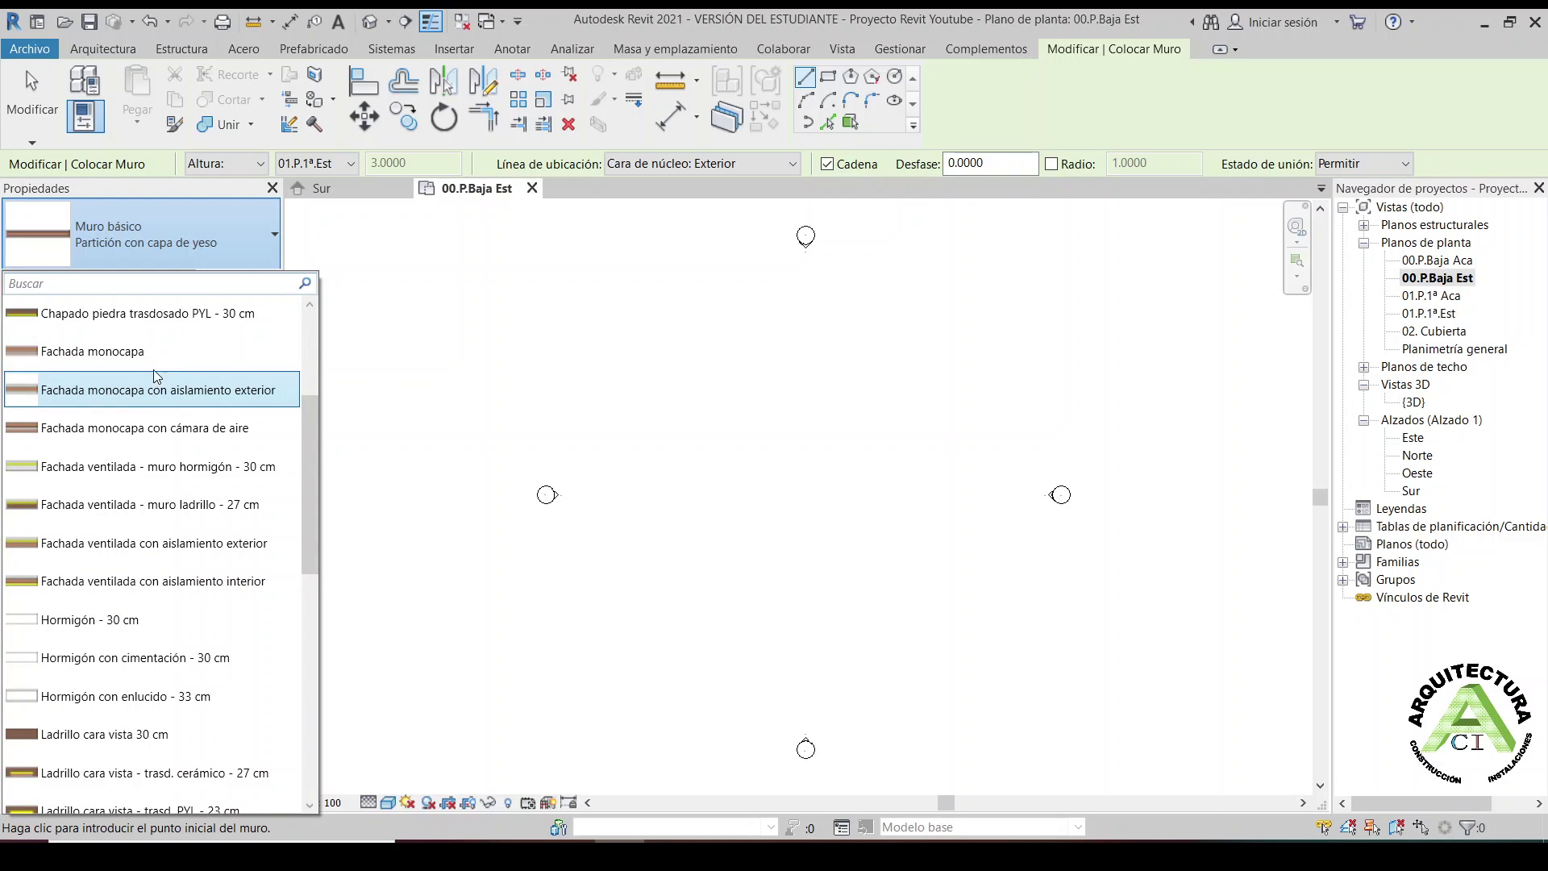
pyautogui.scroll(-1, 174, 411)
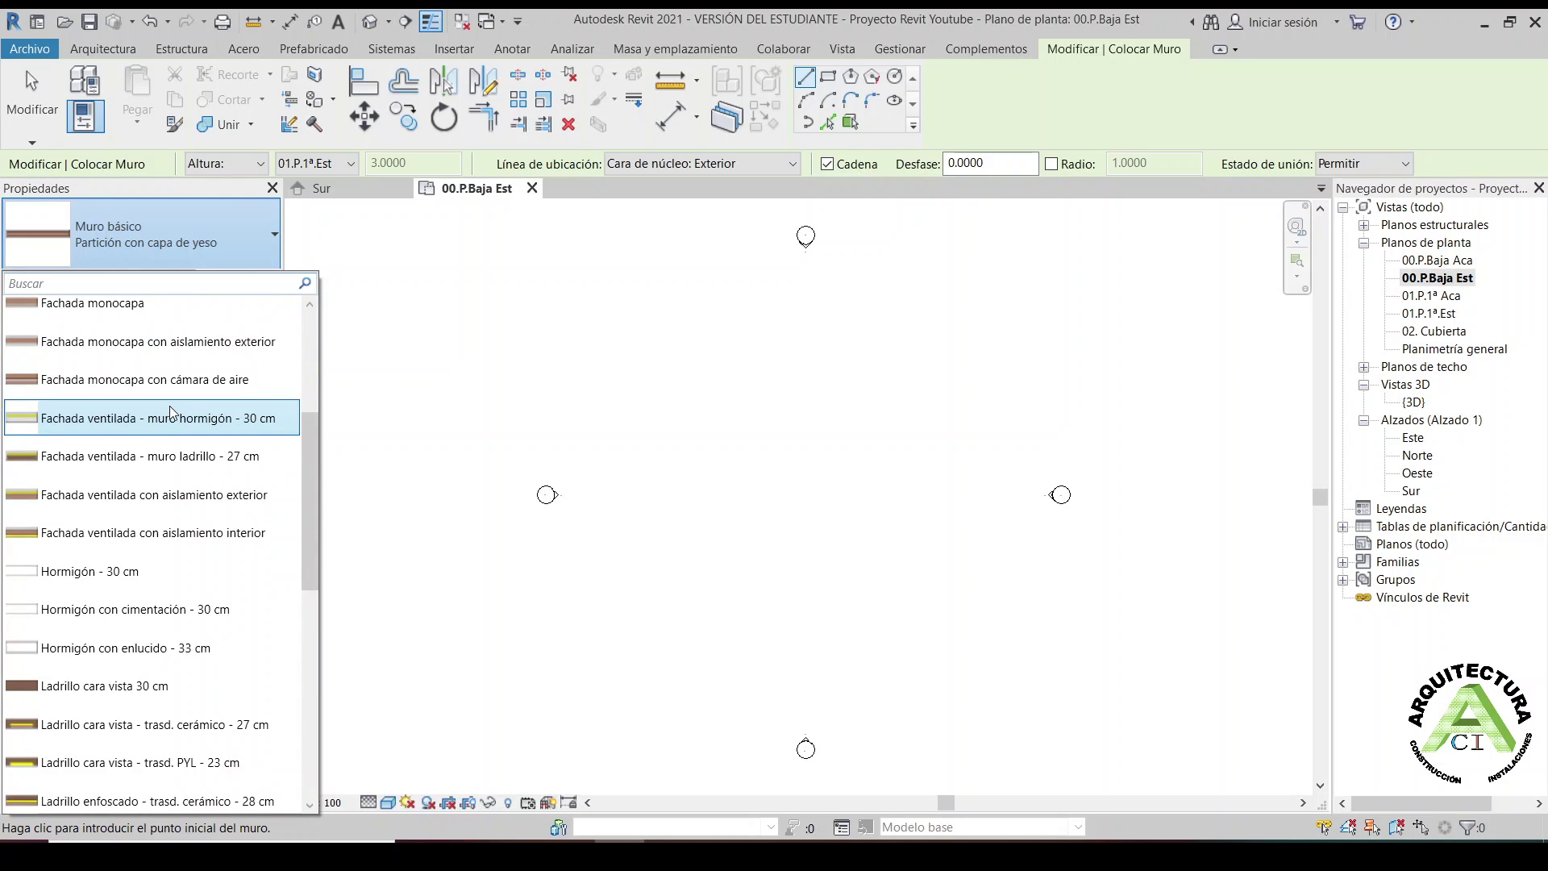
pyautogui.scroll(-1, 173, 411)
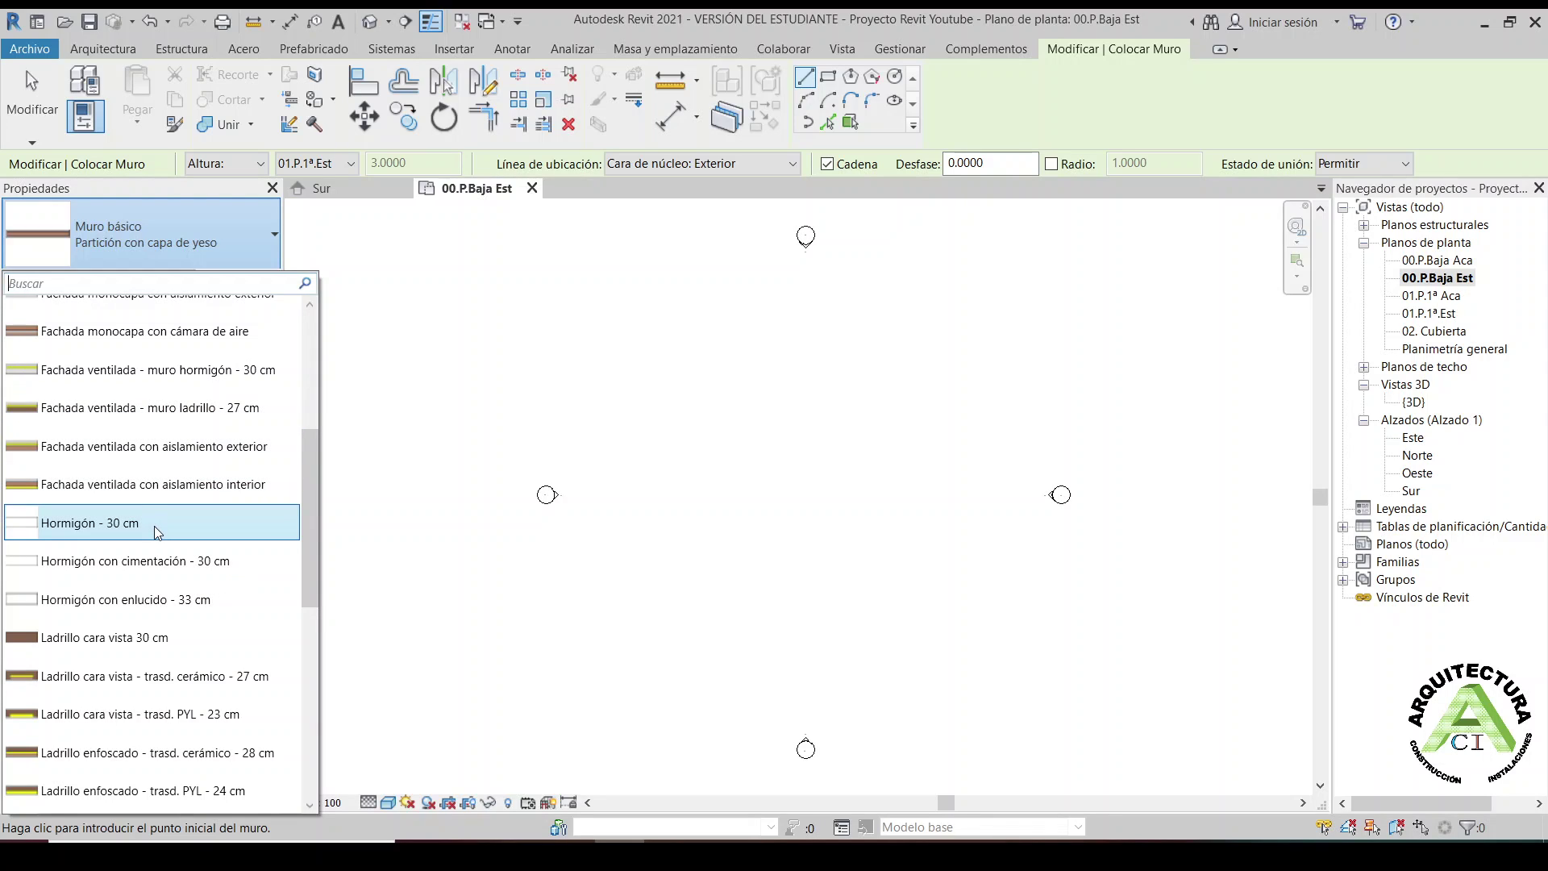
pyautogui.scroll(-1, 158, 532)
pyautogui.scroll(-1, 157, 533)
pyautogui.scroll(-1, 157, 532)
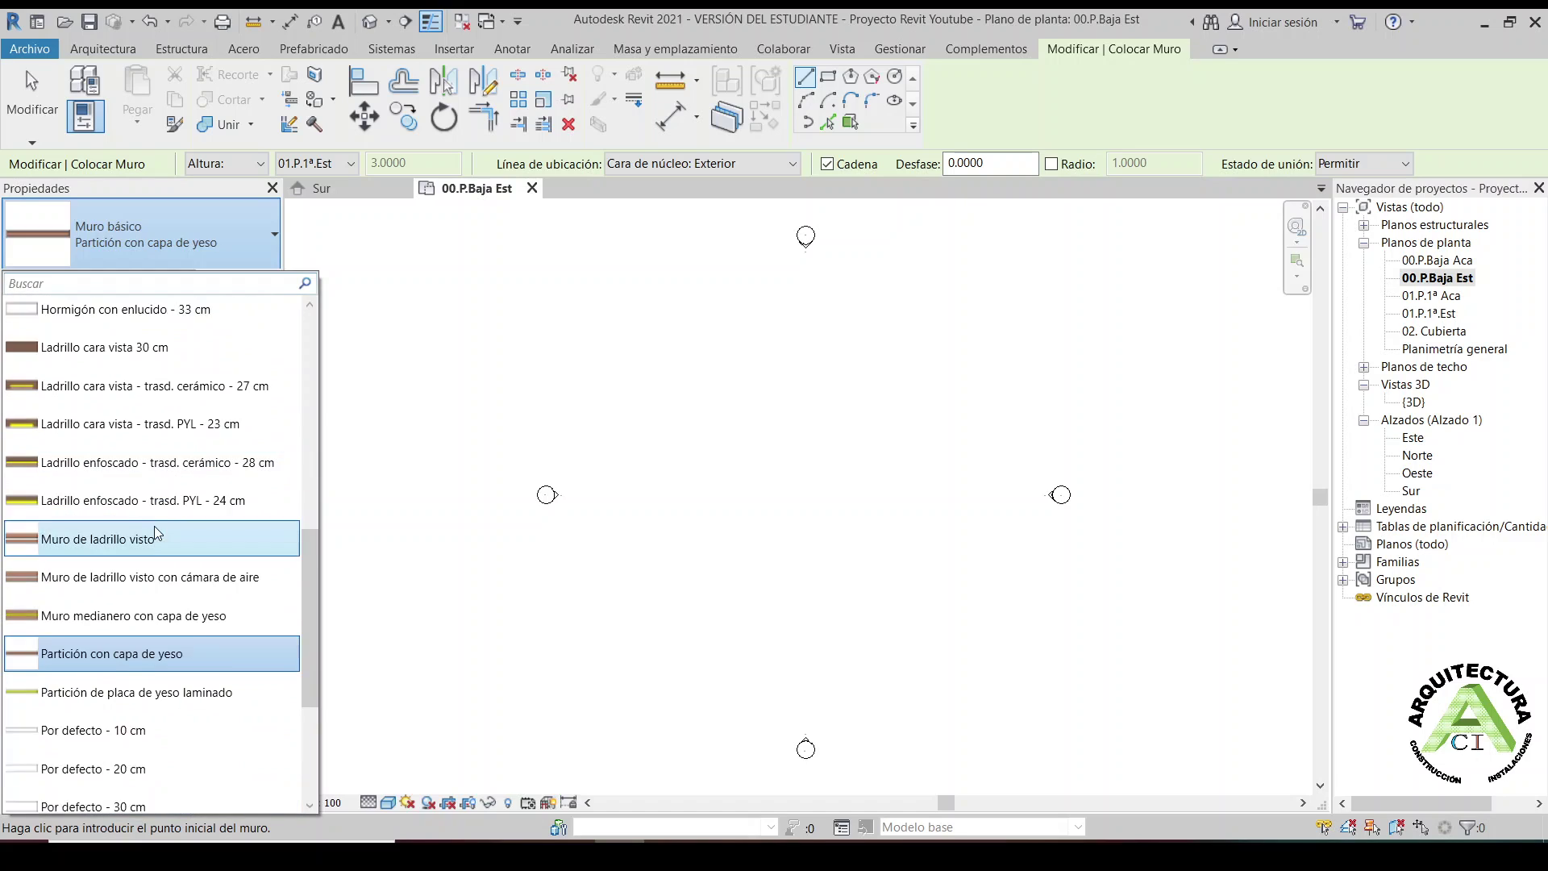
pyautogui.scroll(-1, 157, 532)
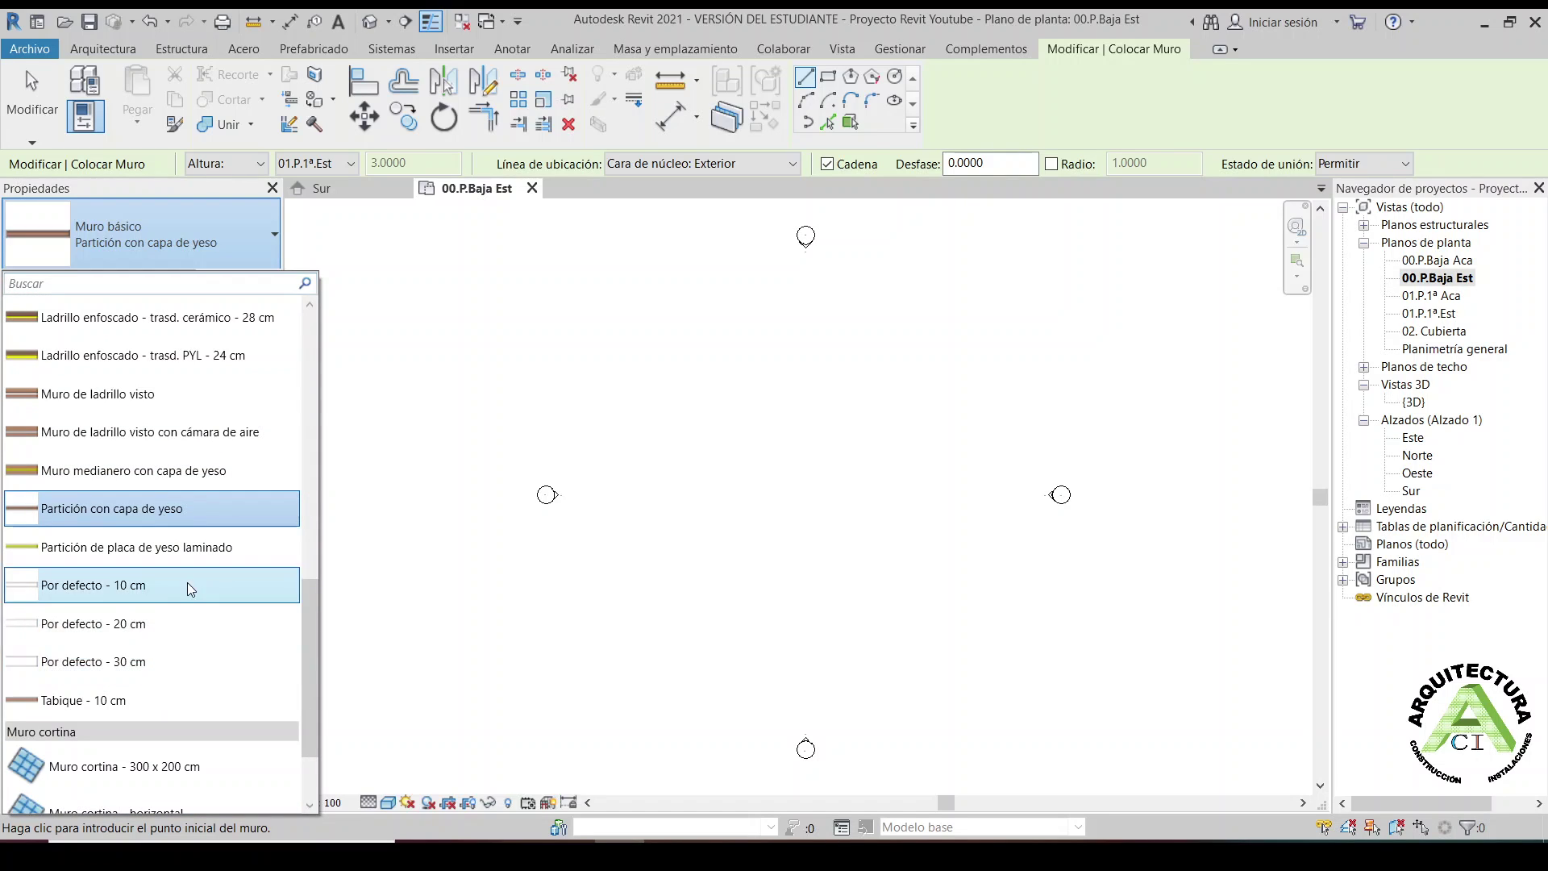
pyautogui.scroll(-1, 191, 588)
pyautogui.scroll(-1, 191, 588)
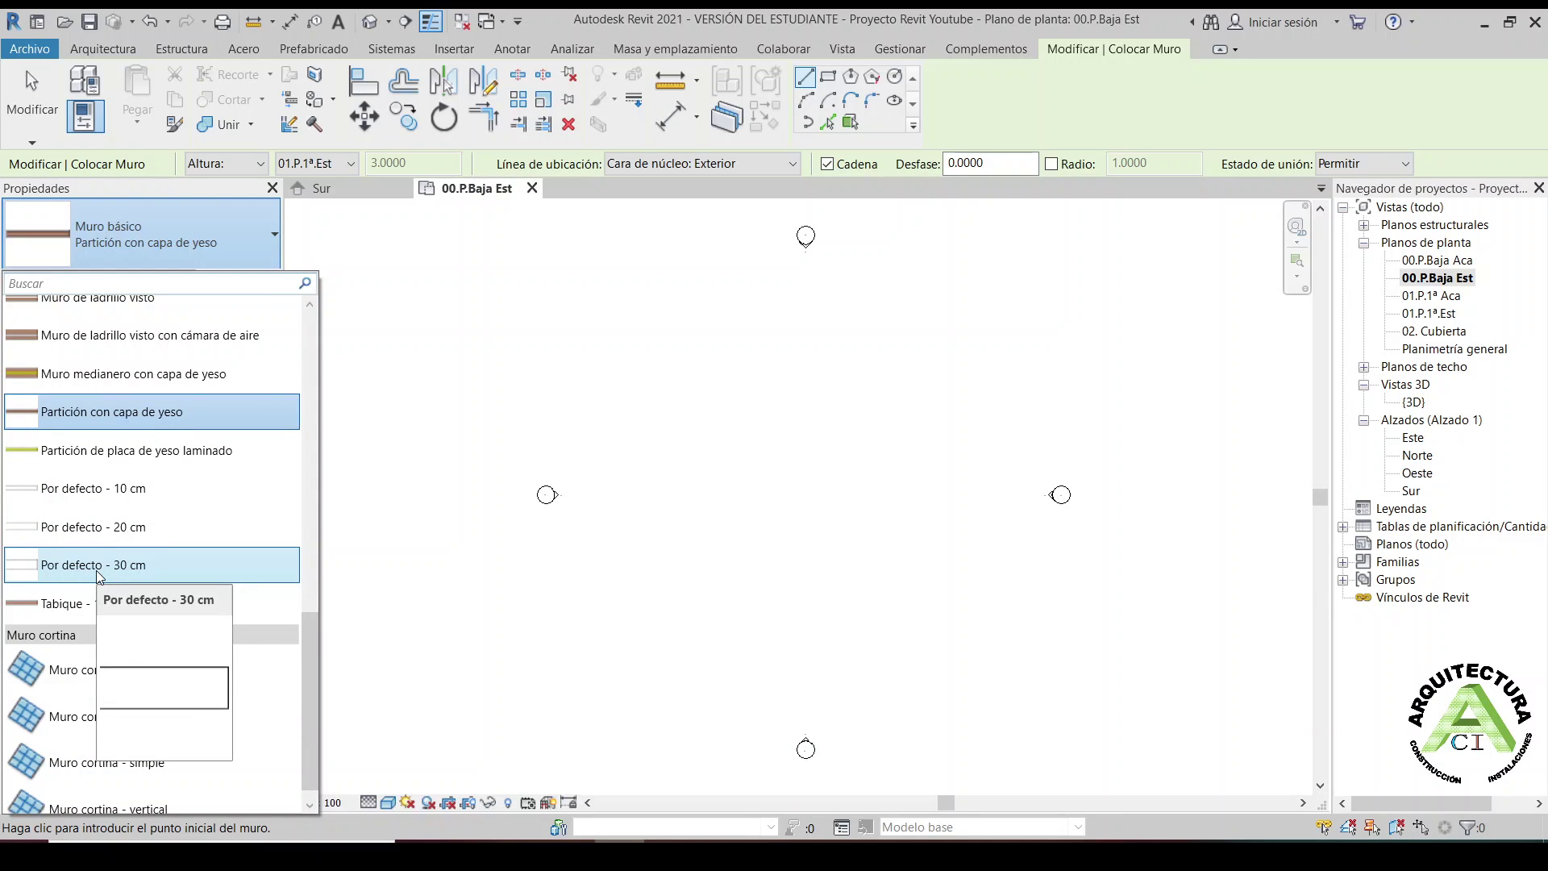
pyautogui.click(97, 572)
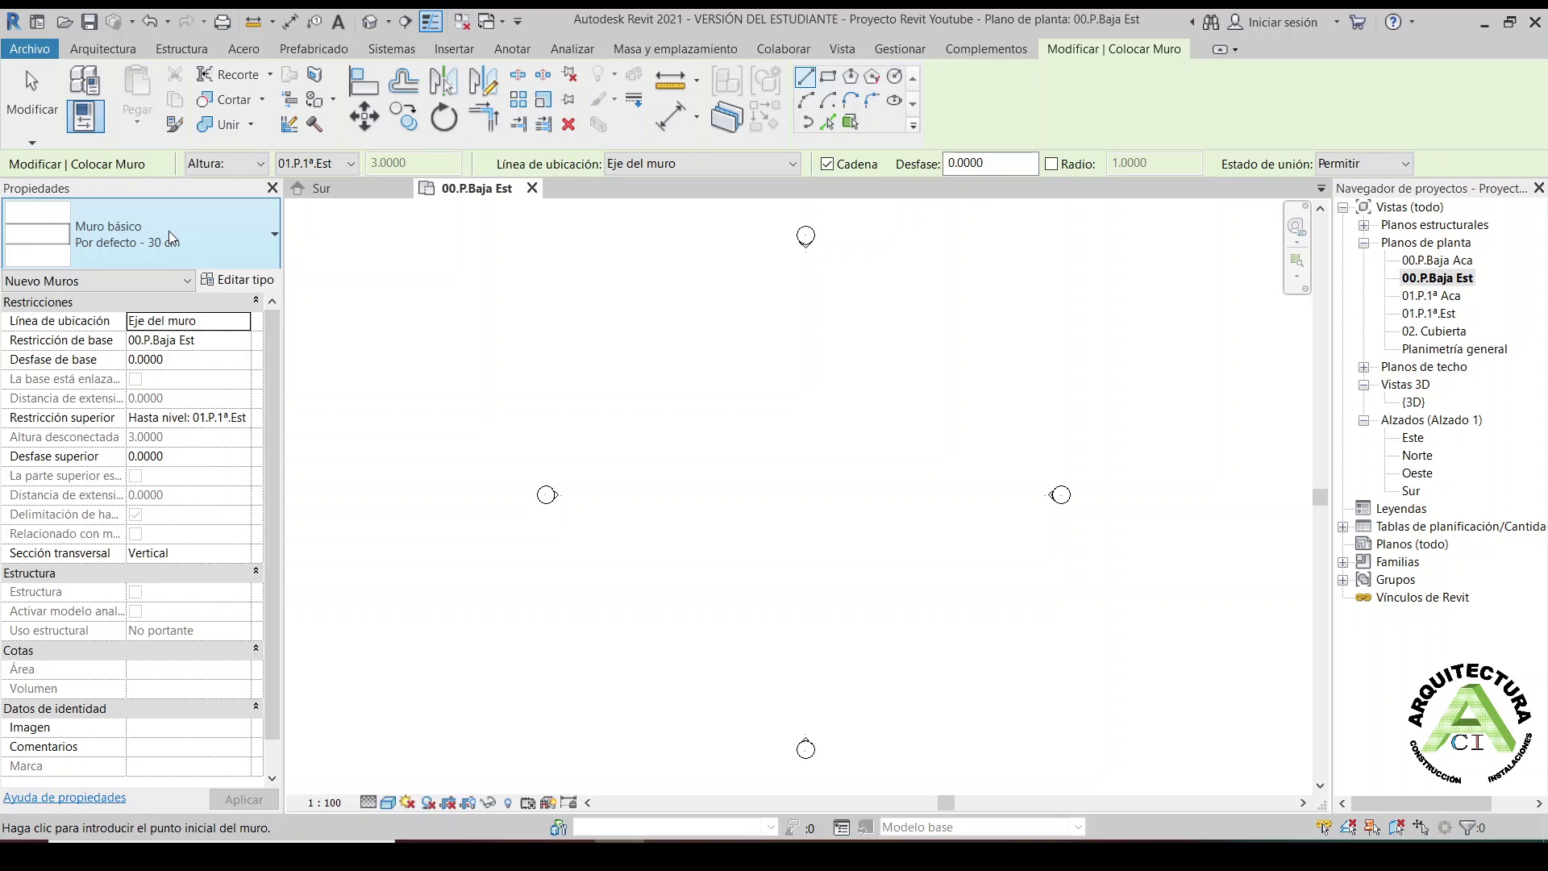
# Duplicate the 30 cm wall type as 'Por defecto - 30 cm. JM'
pyautogui.click(229, 284)
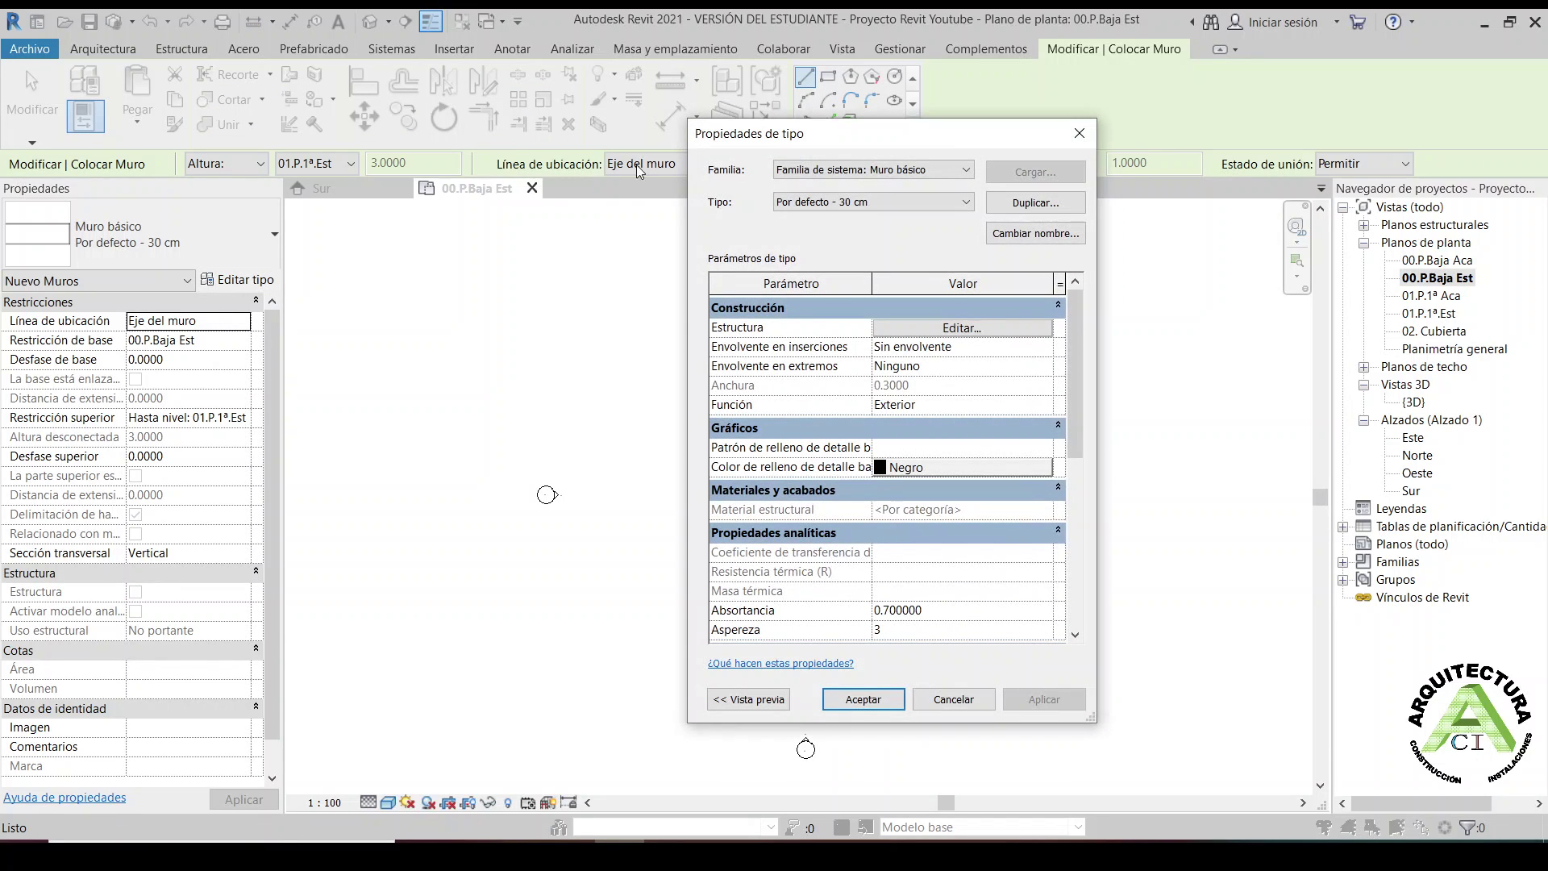
pyautogui.moveTo(721, 144); pyautogui.dragTo(567, 137)
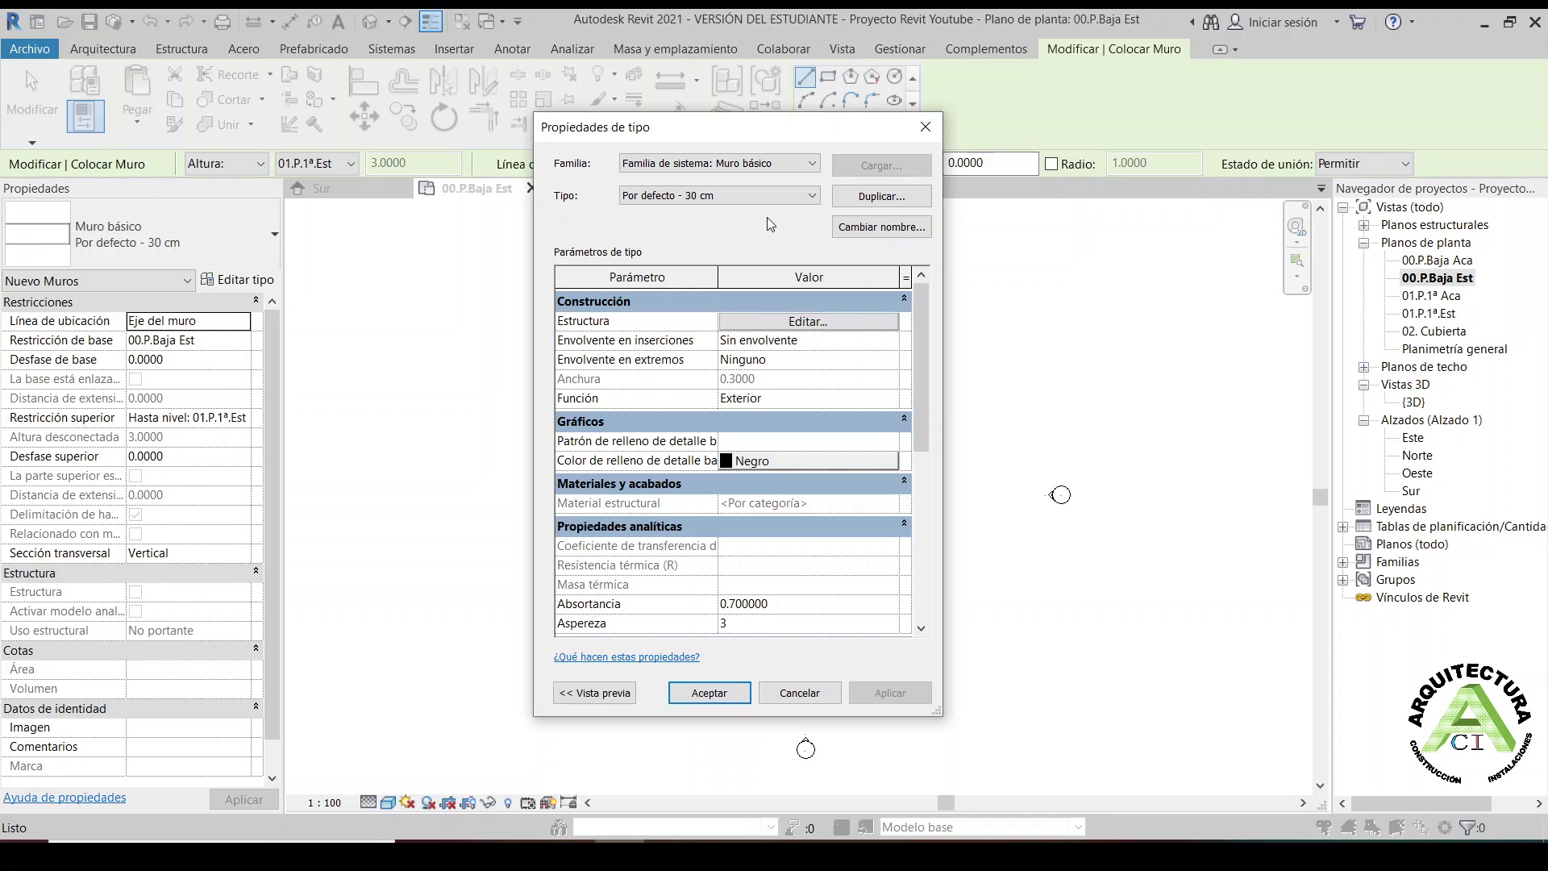
pyautogui.click(877, 197)
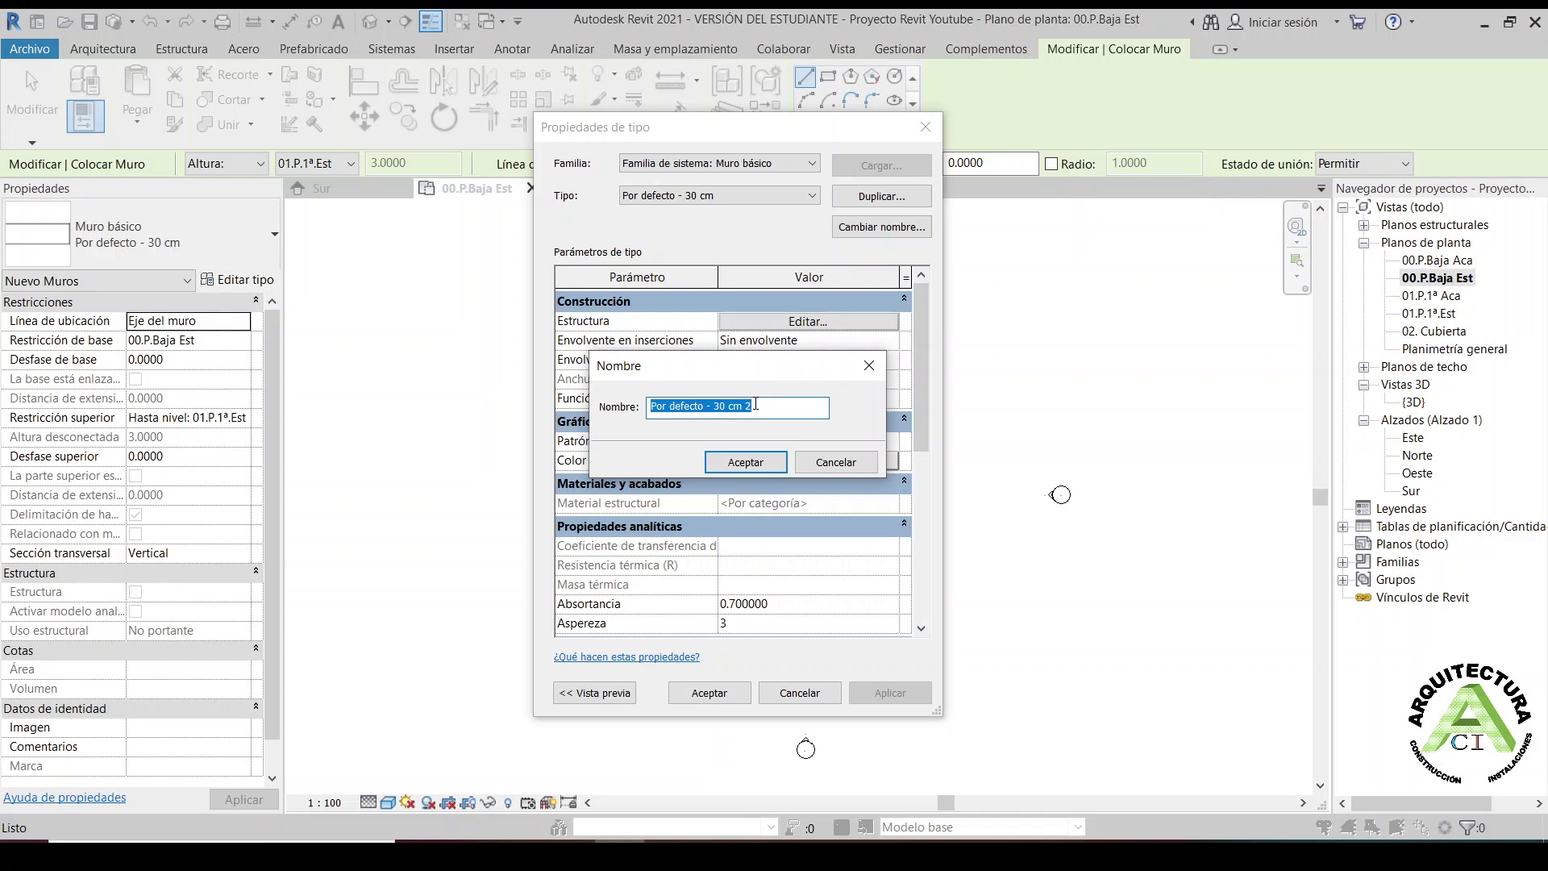
pyautogui.click(759, 404)
pyautogui.press('BackSpace')
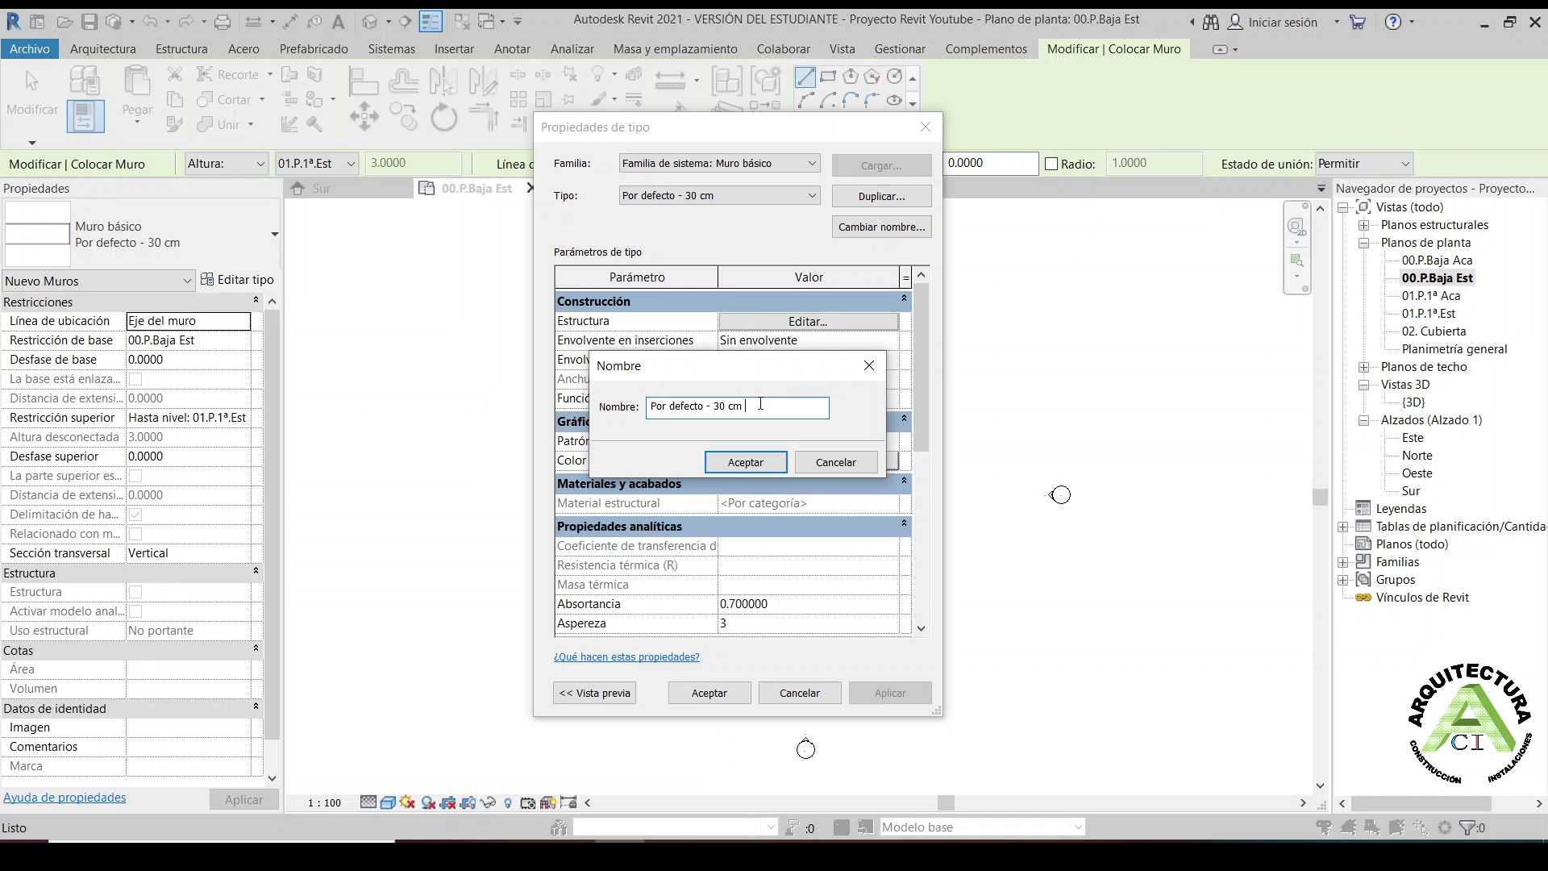
pyautogui.write('. ')
pyautogui.write('JM')
pyautogui.click(745, 463)
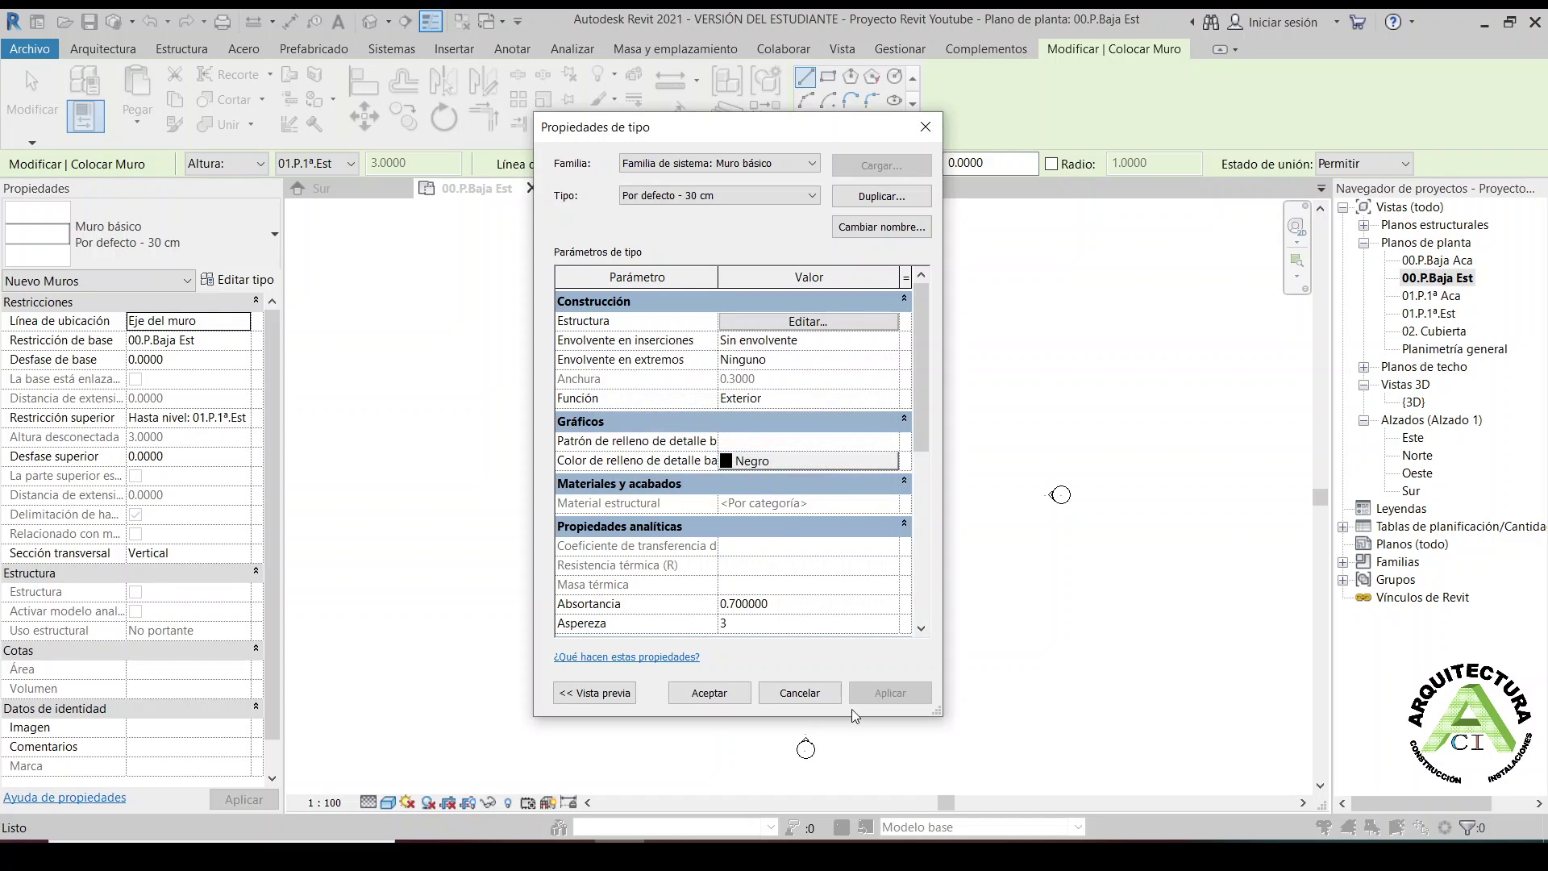
pyautogui.click(710, 698)
# Accept the Por defecto - 30 cm. JM type and close Propiedades de tipo
pyautogui.click(713, 694)
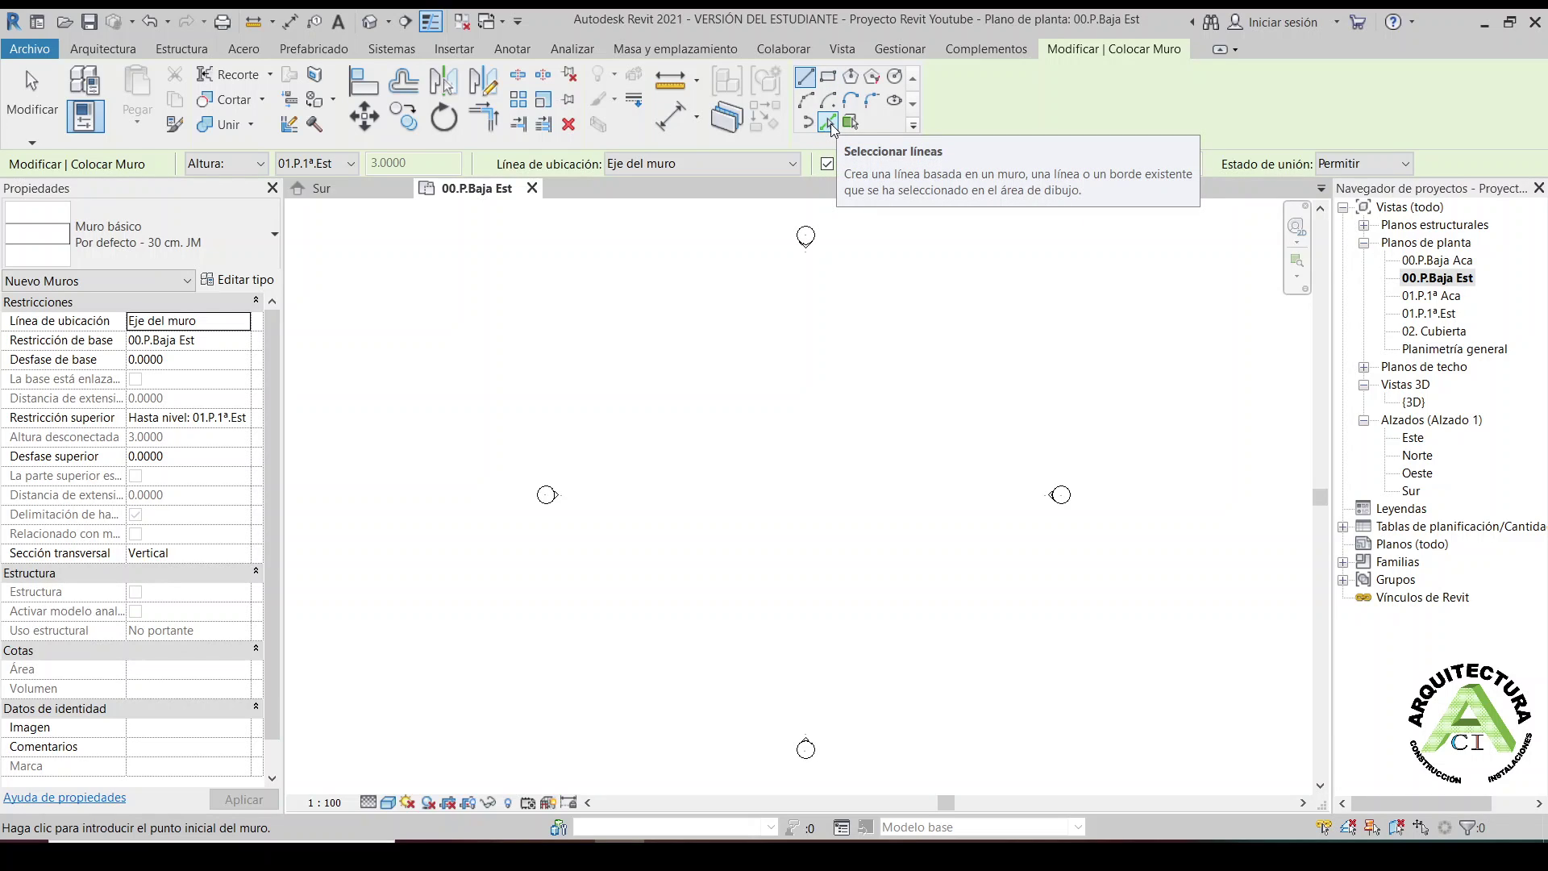
pyautogui.moveTo(829, 123)
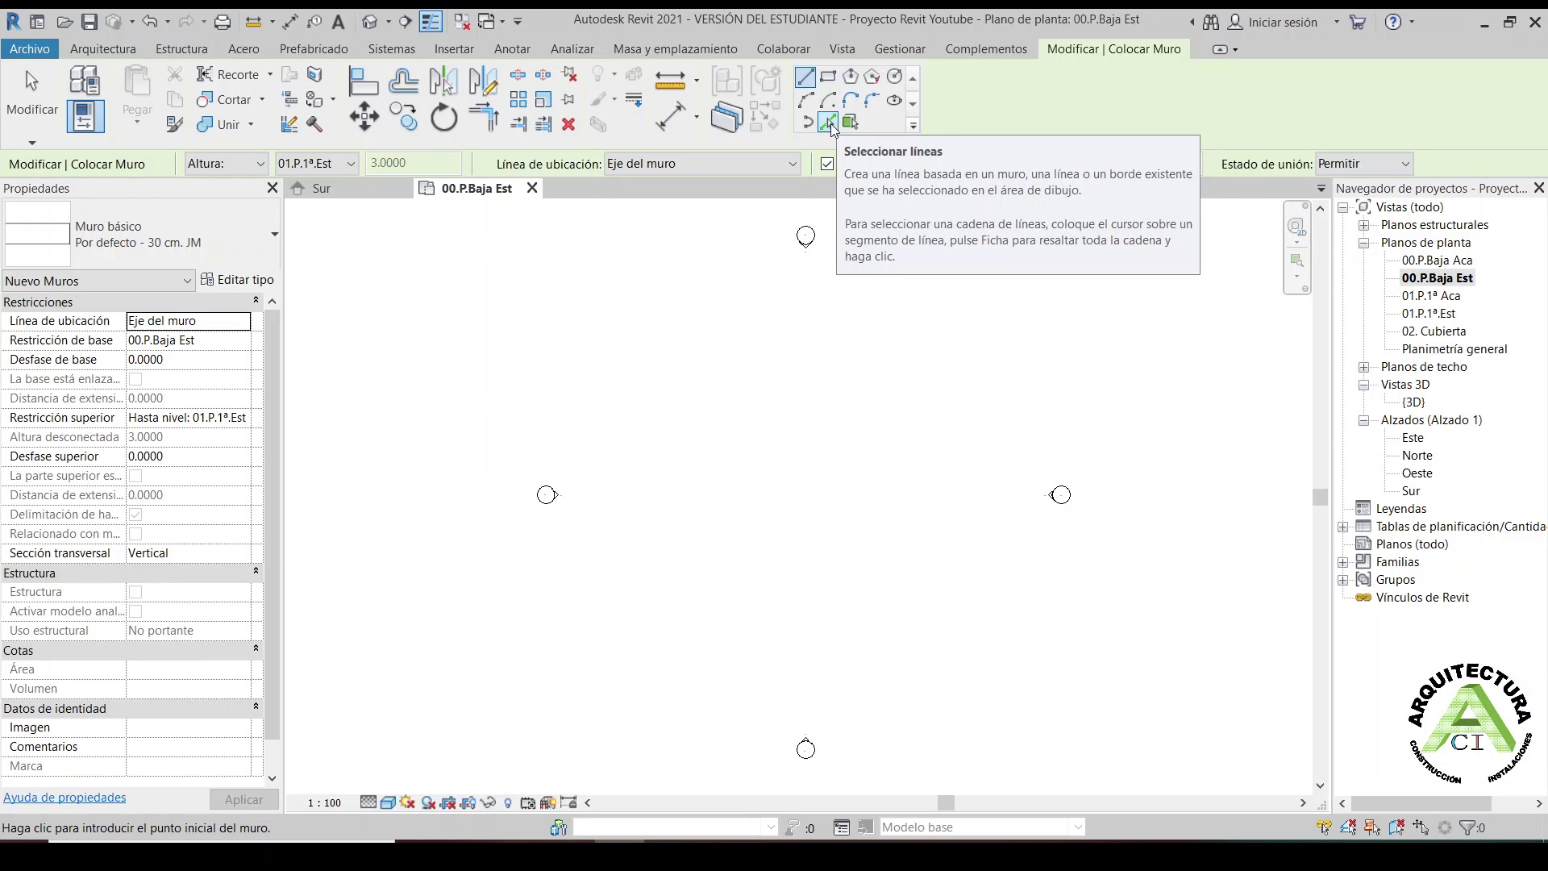
# Keep the wall height up to 01.P.1ª.Est and set the location line to Cara de acabado: Exterior
pyautogui.click(243, 167)
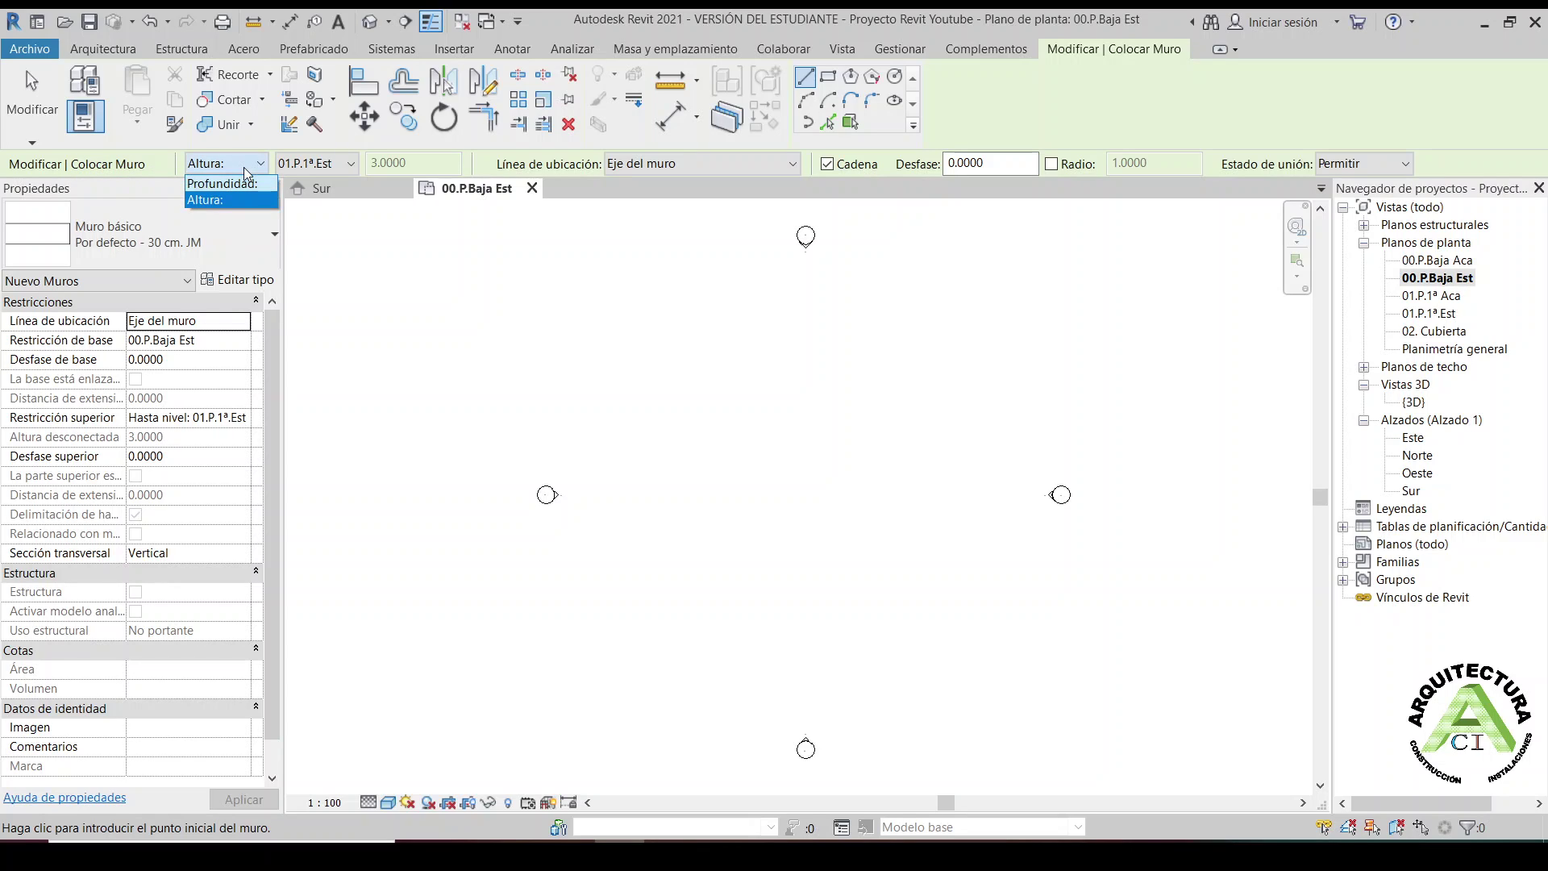
pyautogui.click(243, 167)
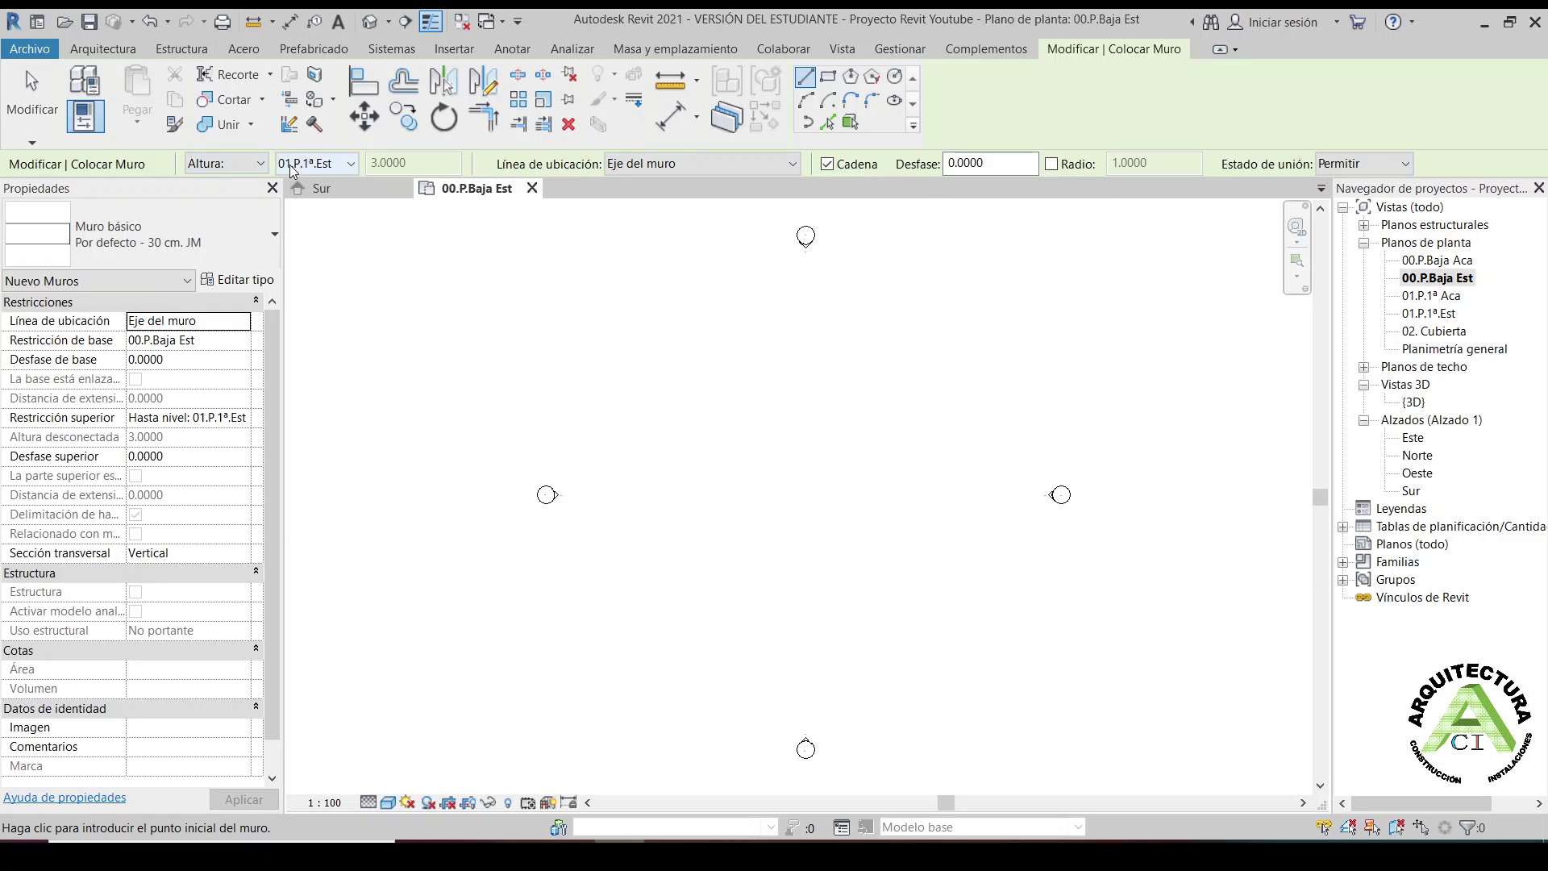
pyautogui.click(339, 162)
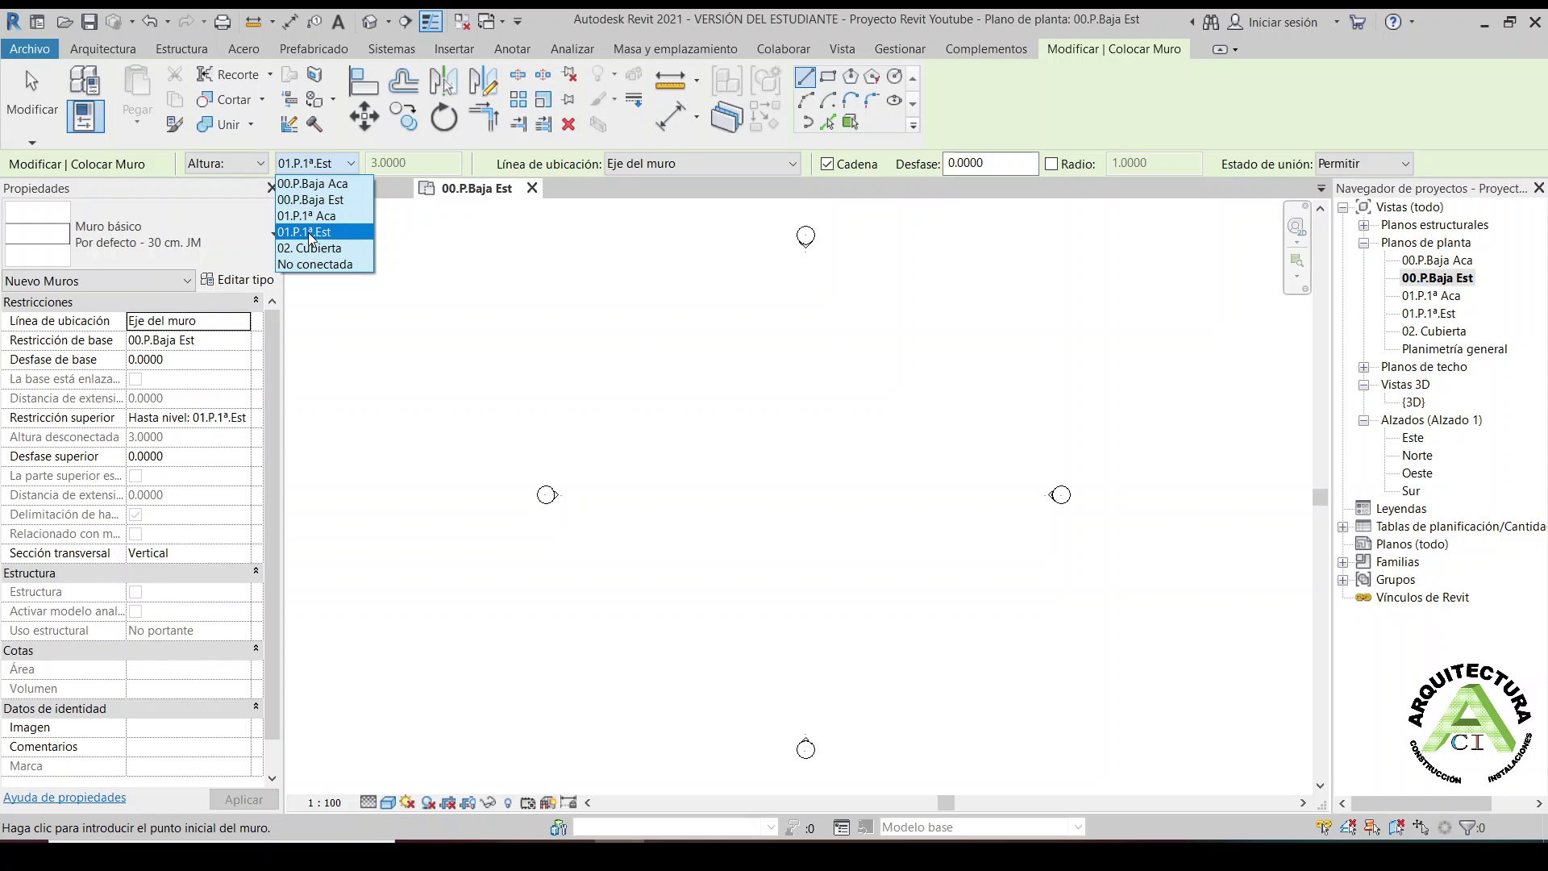
pyautogui.click(310, 234)
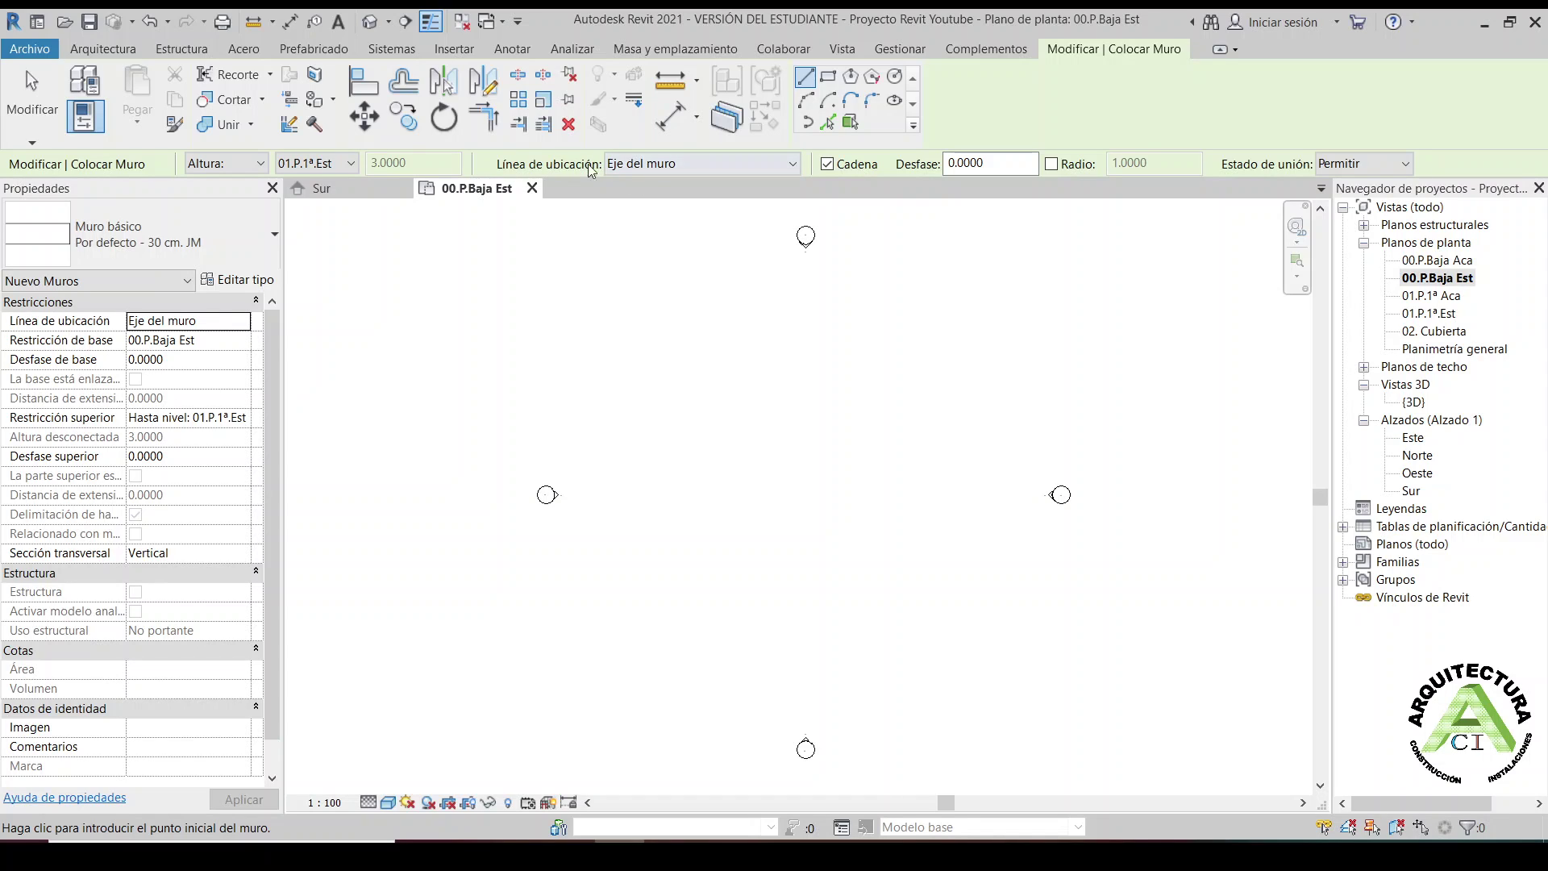
pyautogui.click(693, 164)
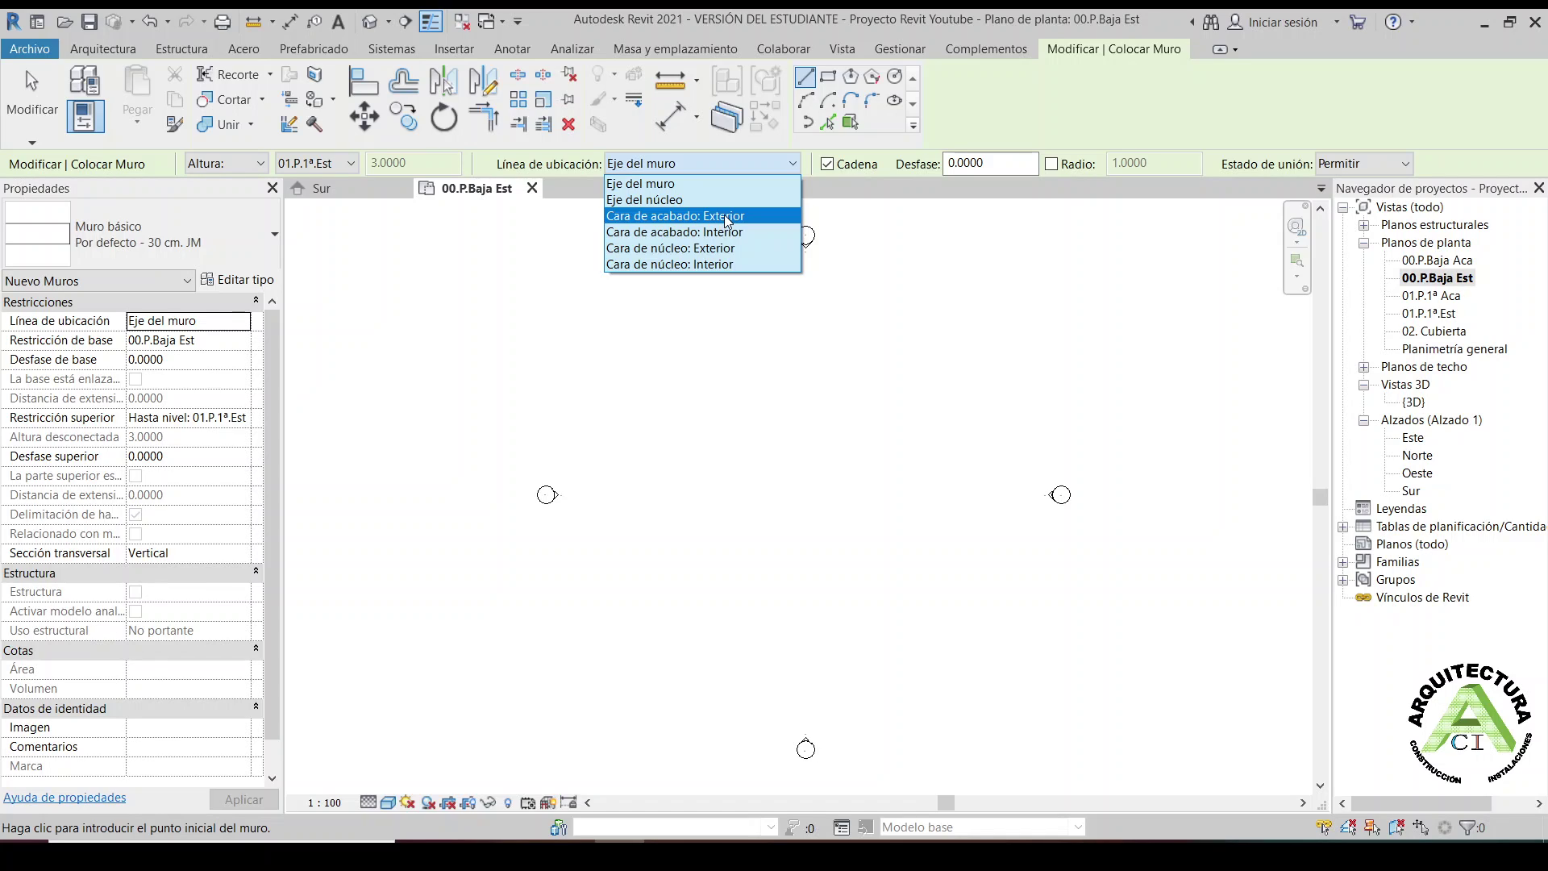
pyautogui.click(724, 215)
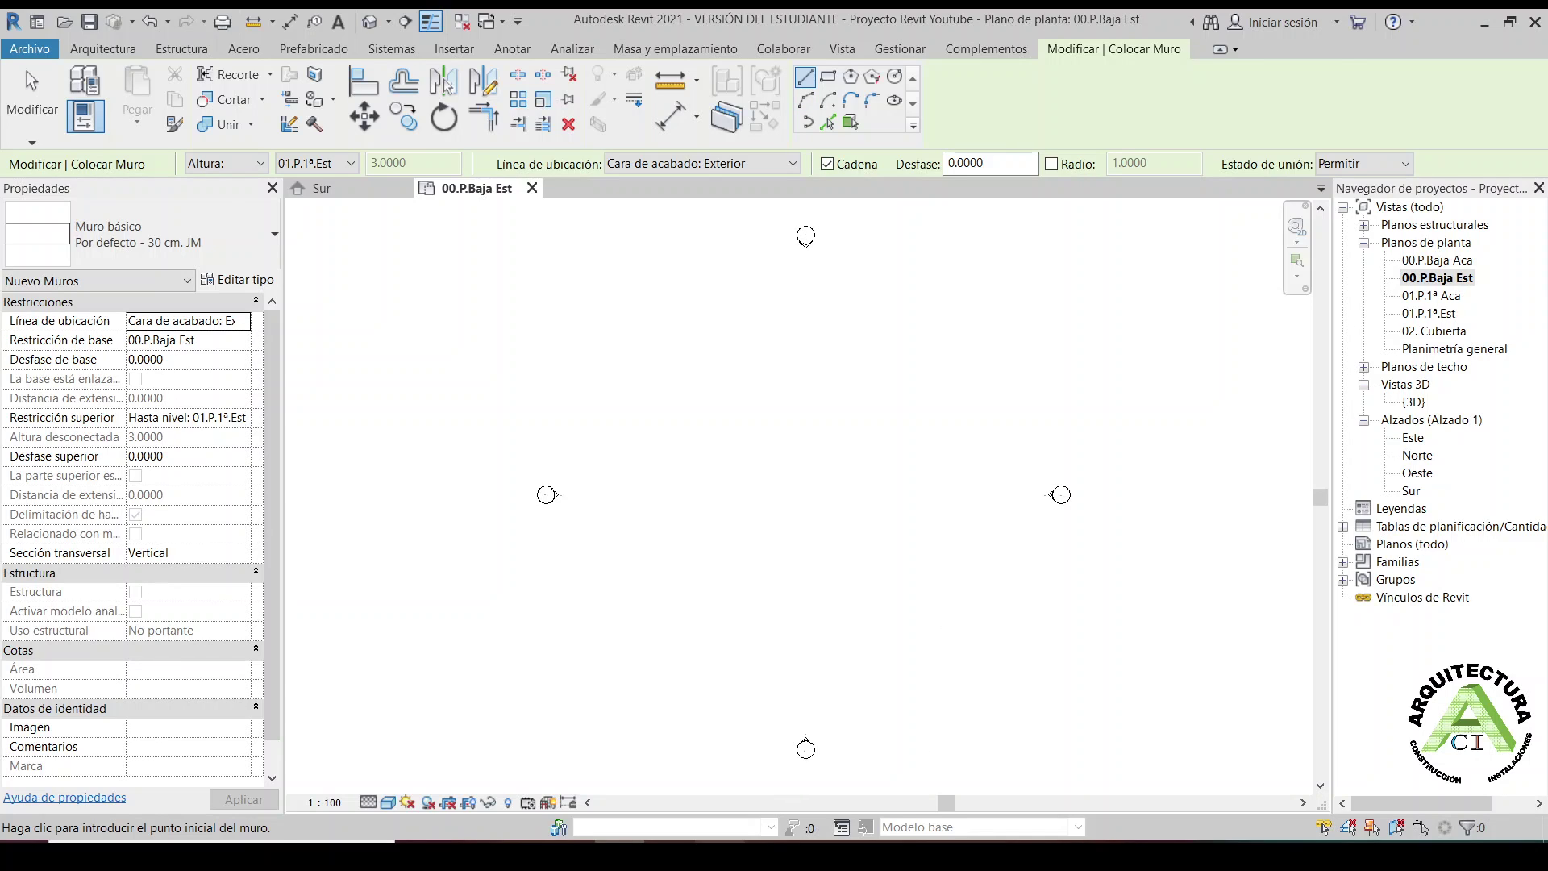
# Recheck the chalet plan PDF dimensions, then go back to the Revit plan
pyautogui.hotkey('alt', 'Tab')
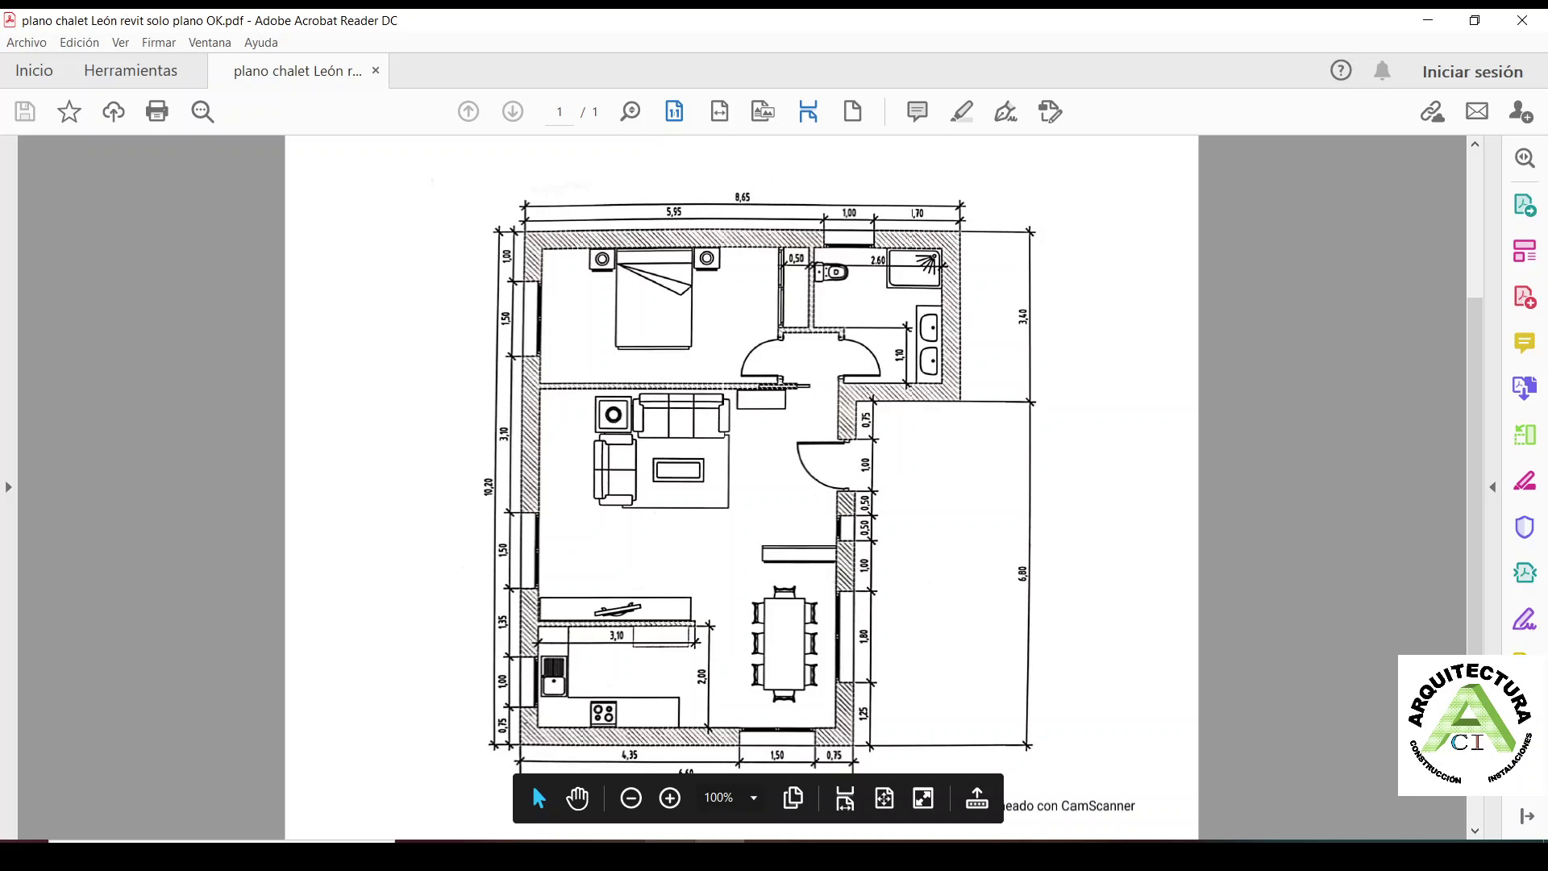
pyautogui.hotkey('alt', 'Tab')
pyautogui.hotkey('alt', 'Tab')
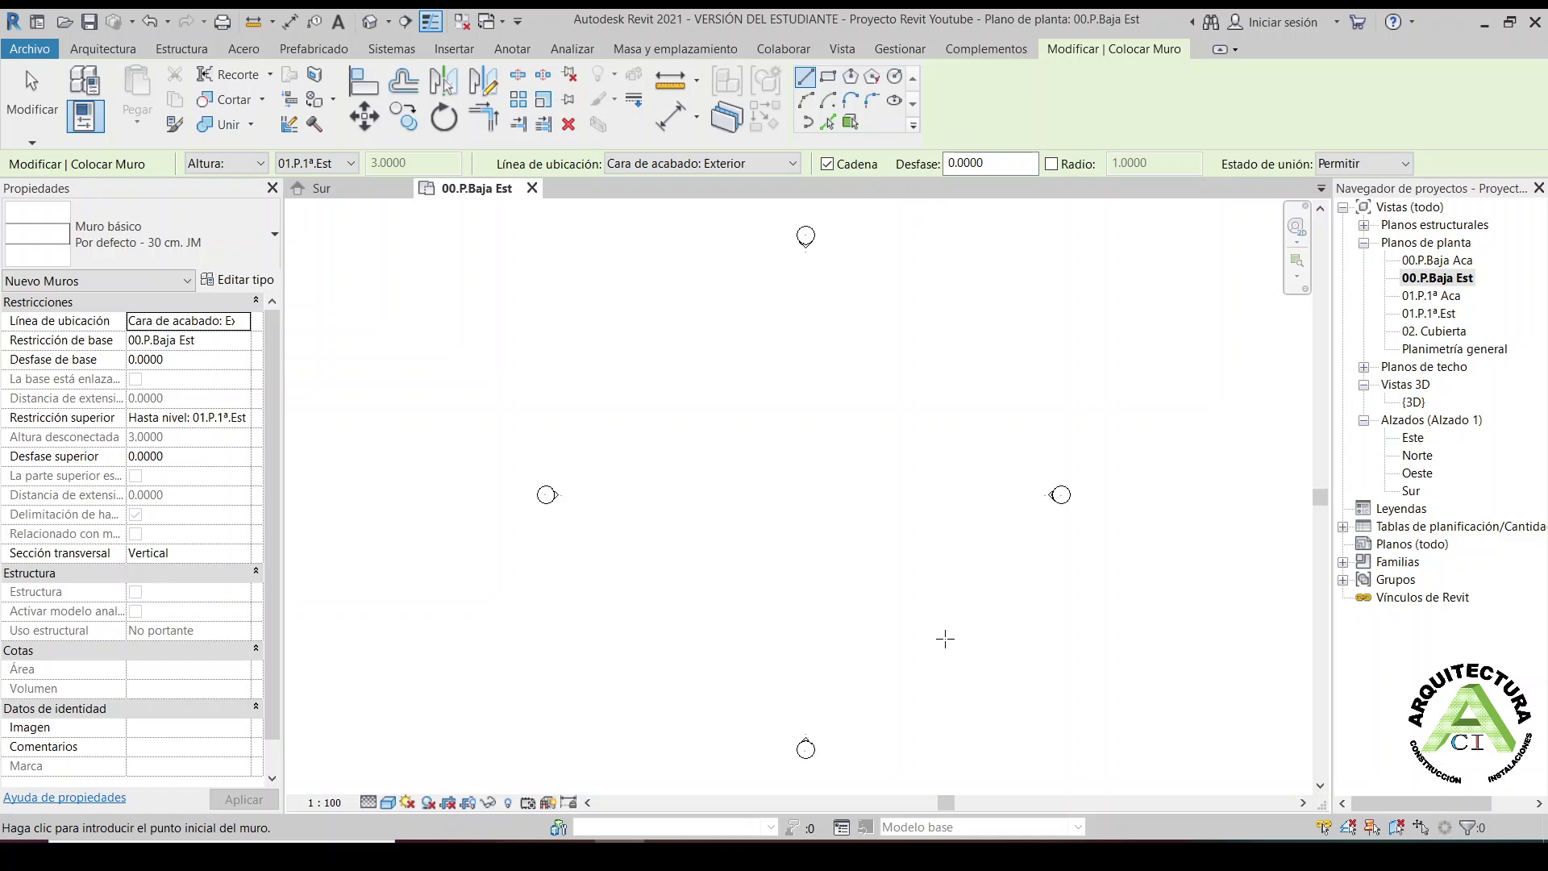
# Draw a 6.6 m horizontal wall from a picked start point, cancelling the chained next wall
pyautogui.click(945, 638)
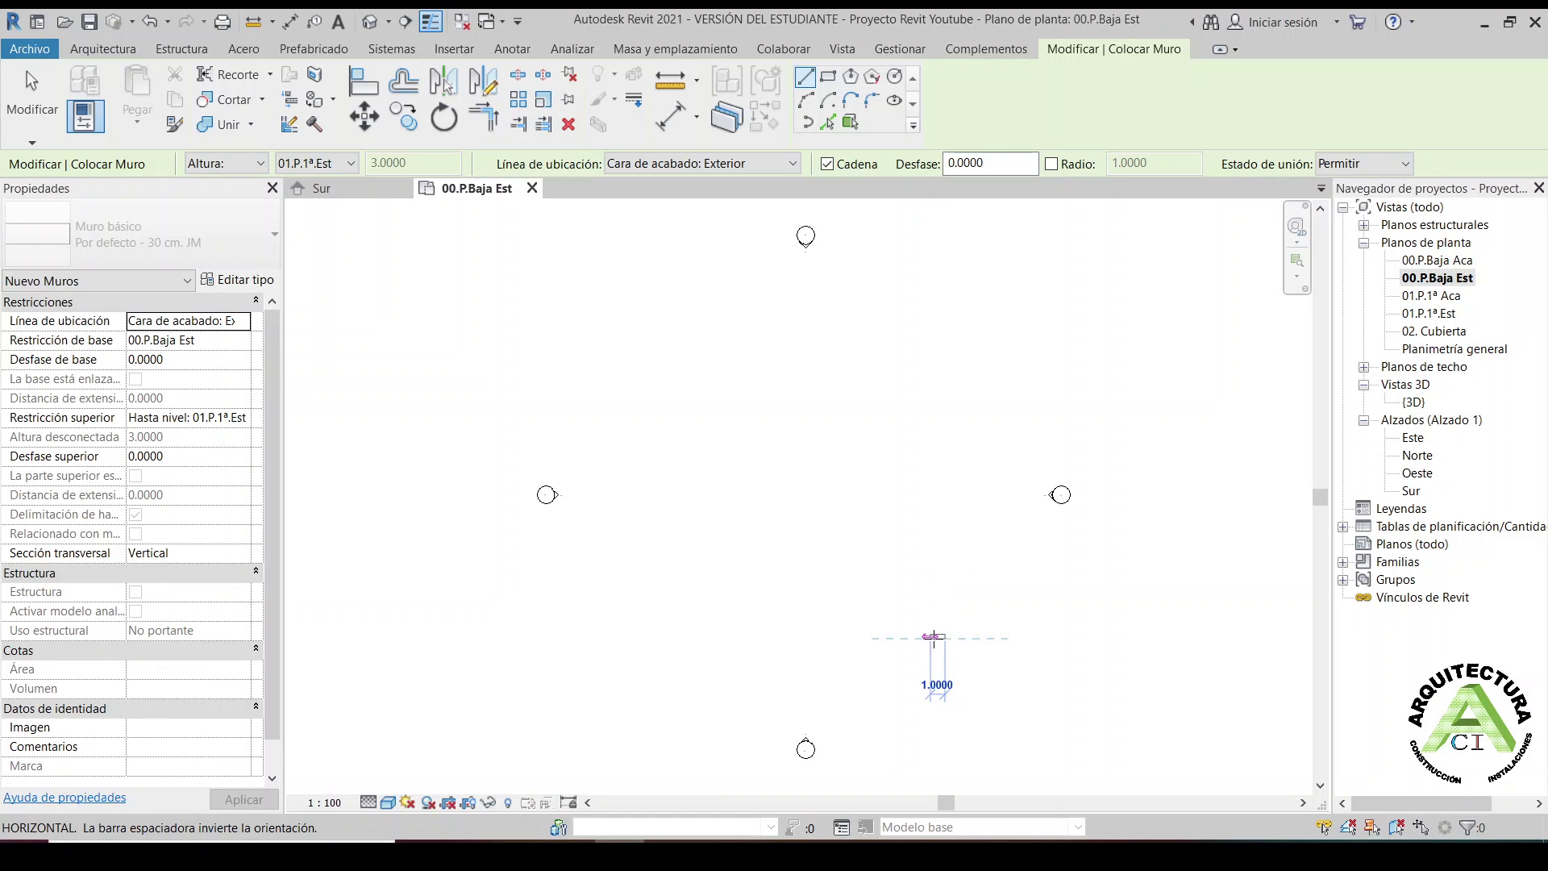
pyautogui.scroll(2, 939, 637)
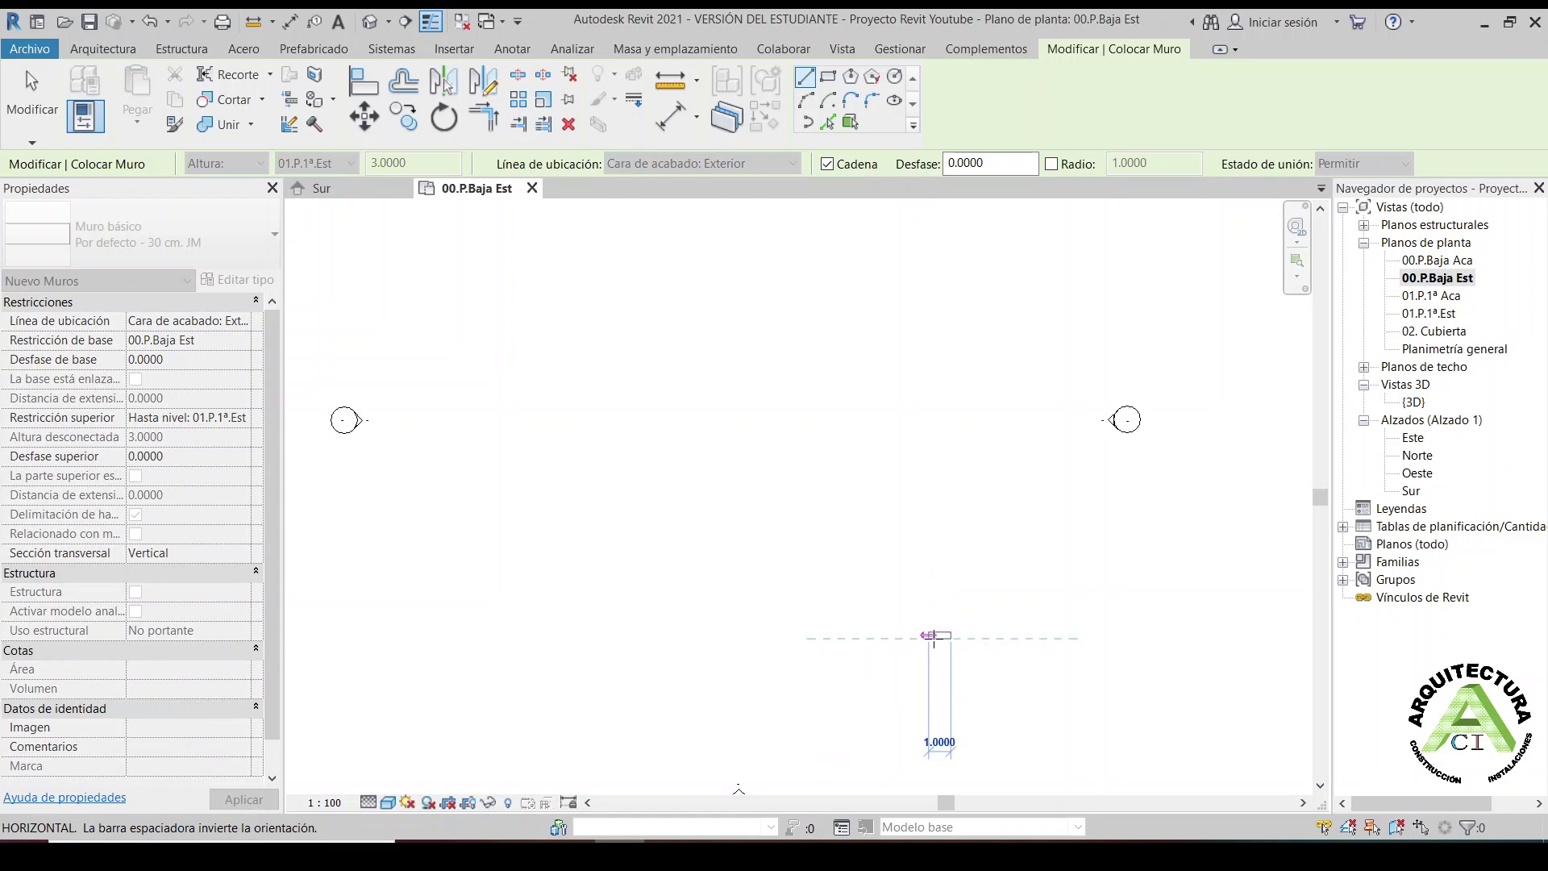
pyautogui.scroll(1, 934, 636)
pyautogui.scroll(1, 895, 635)
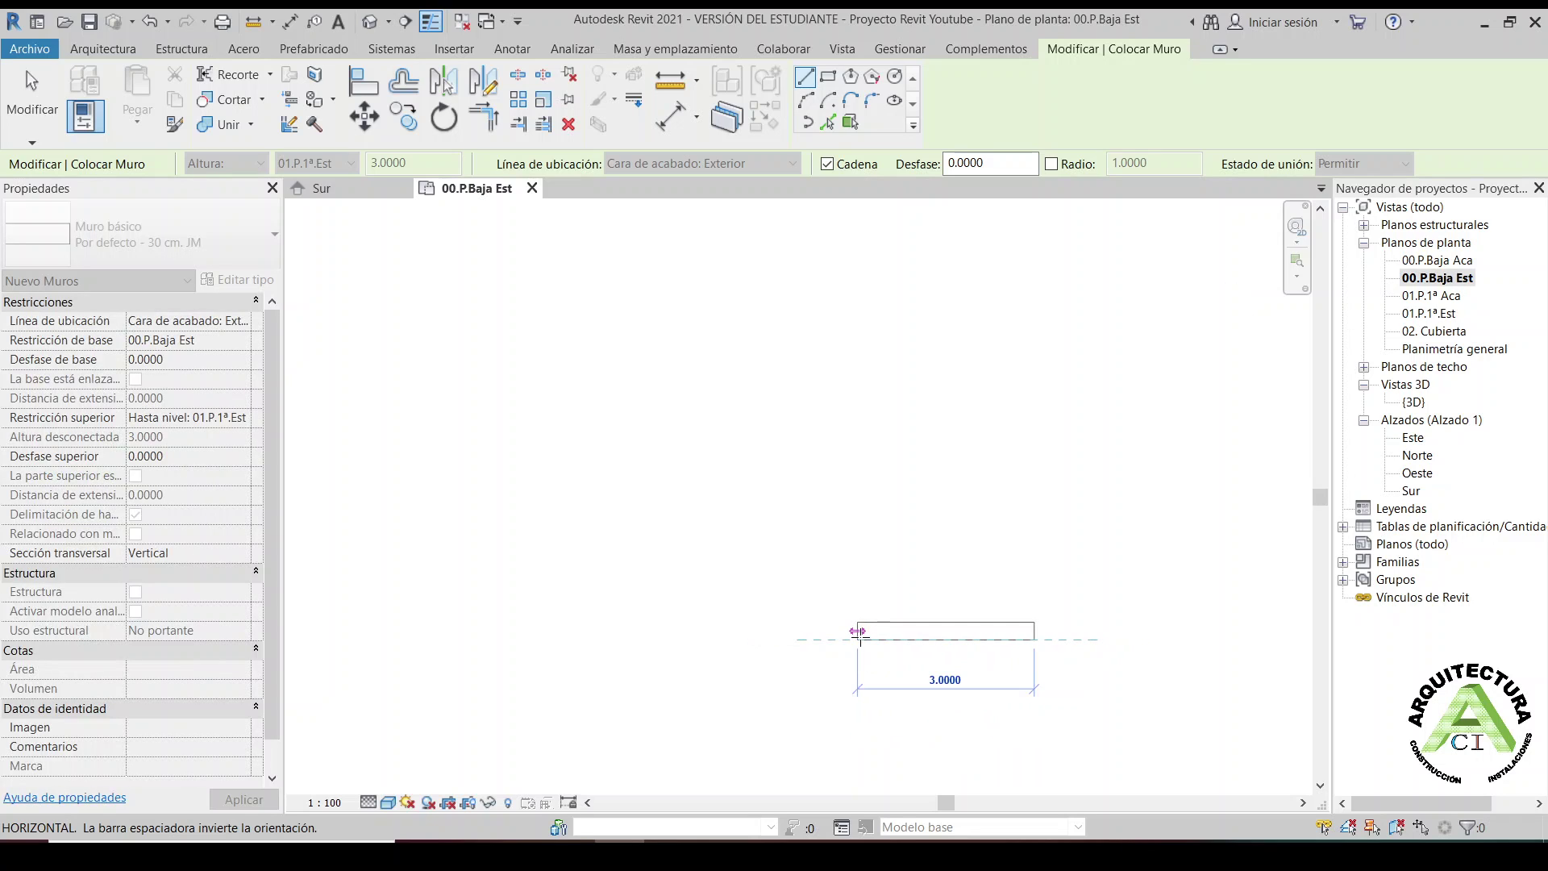
pyautogui.scroll(1, 857, 632)
pyautogui.scroll(1, 862, 631)
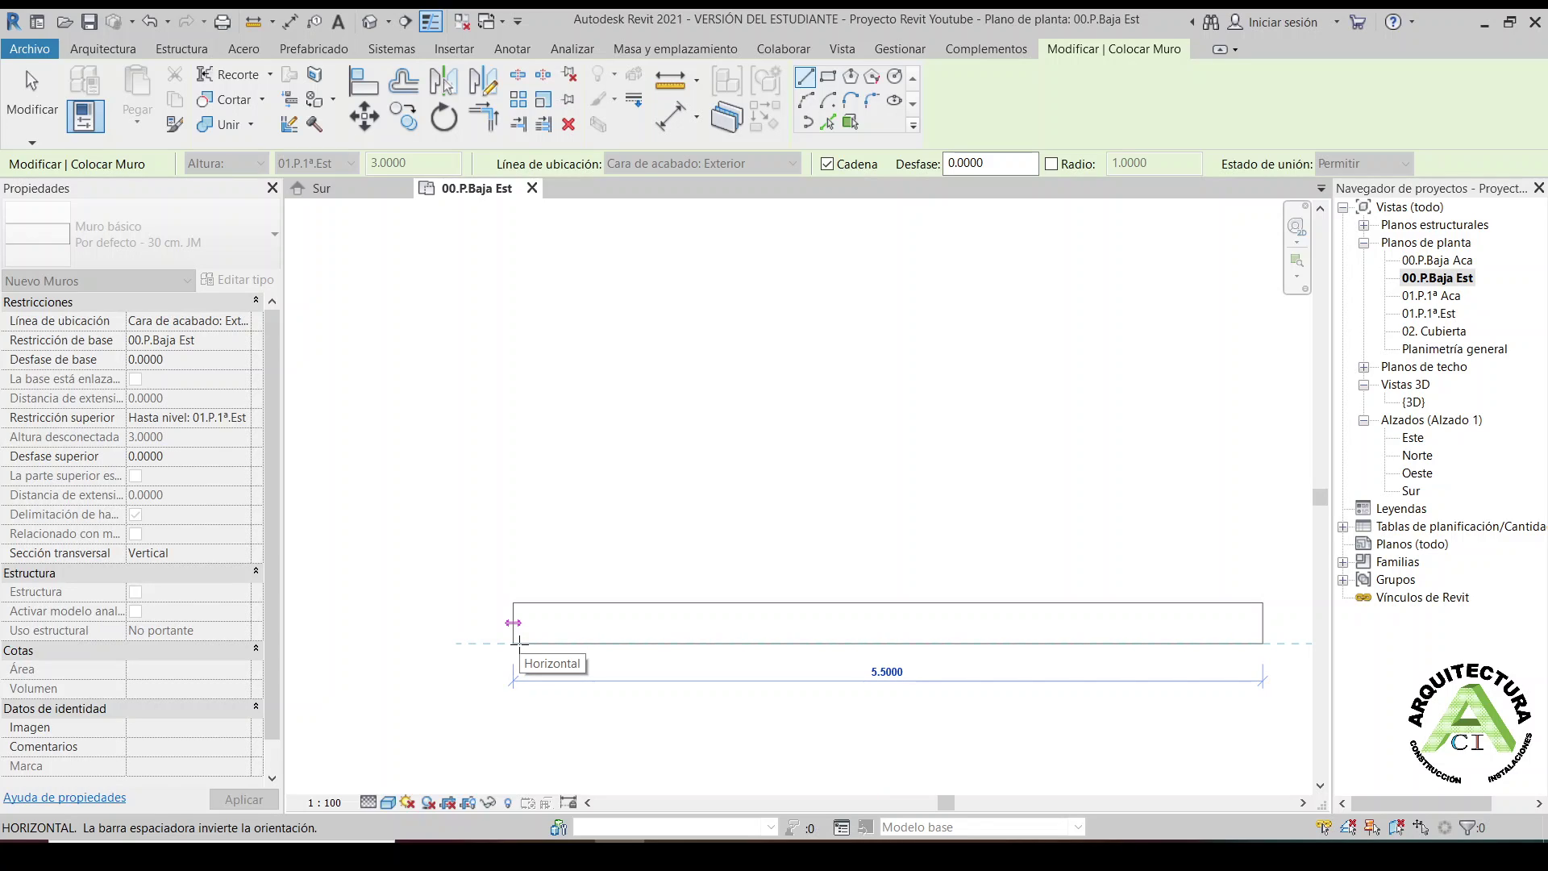
pyautogui.write('6.6')
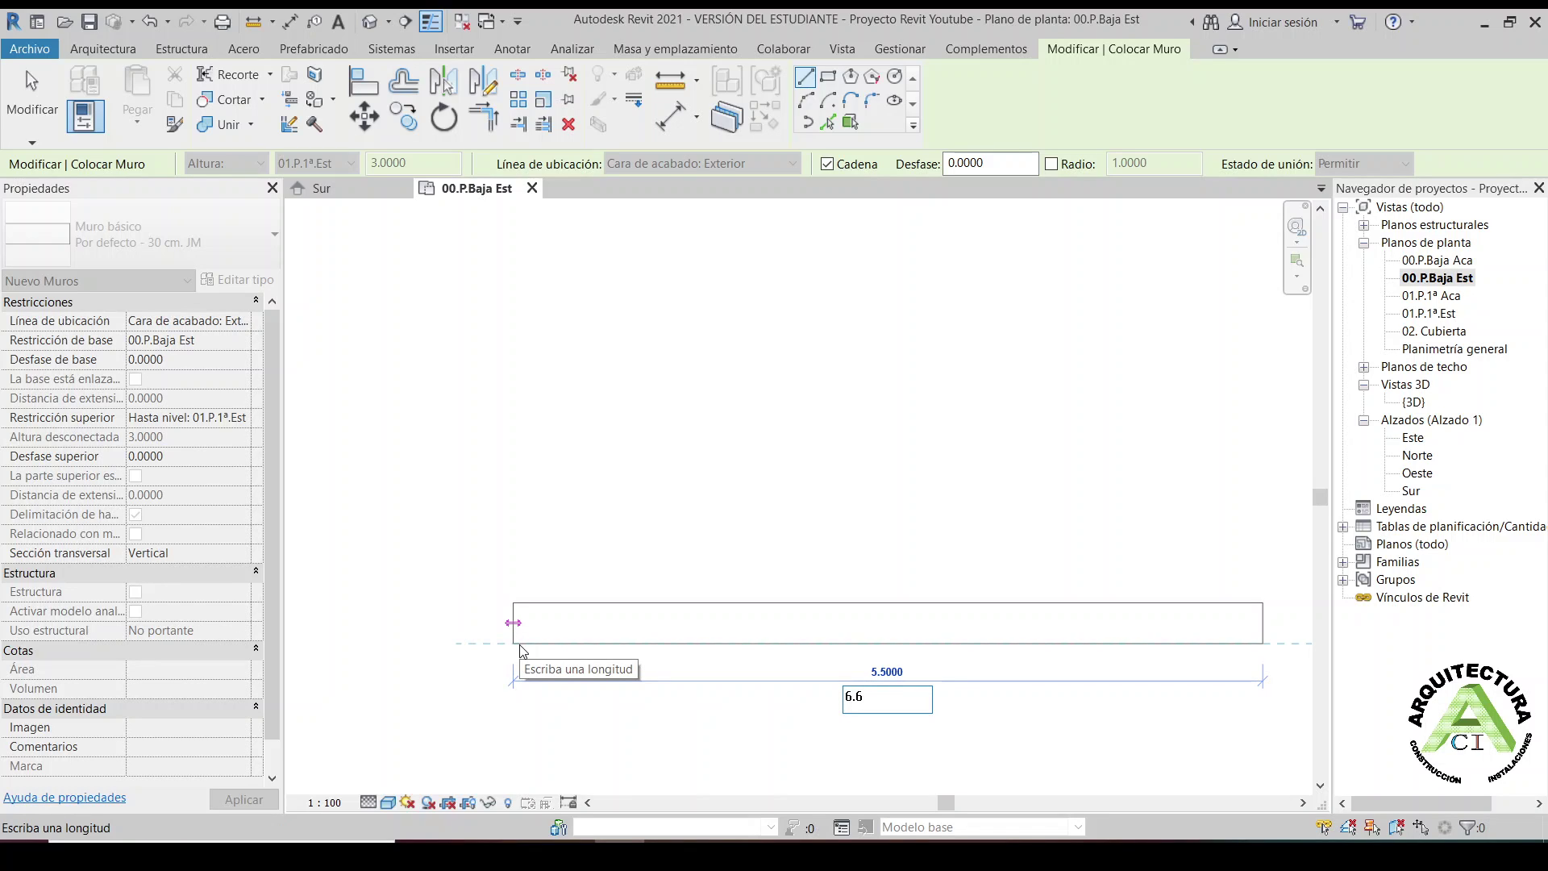
pyautogui.press('Return')
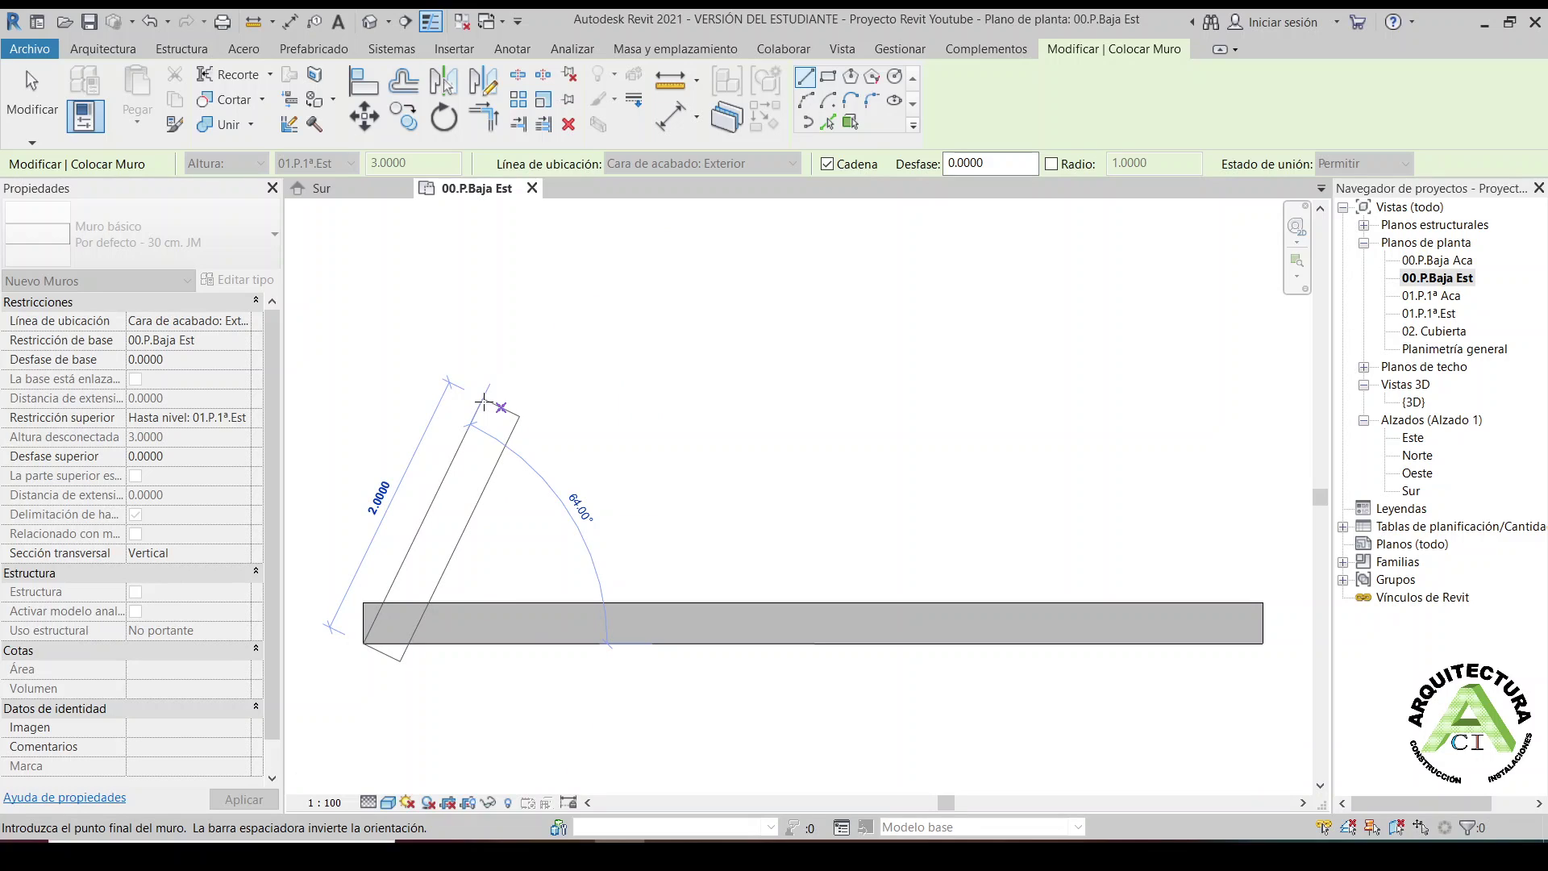
pyautogui.press('Escape')
pyautogui.press('Escape')
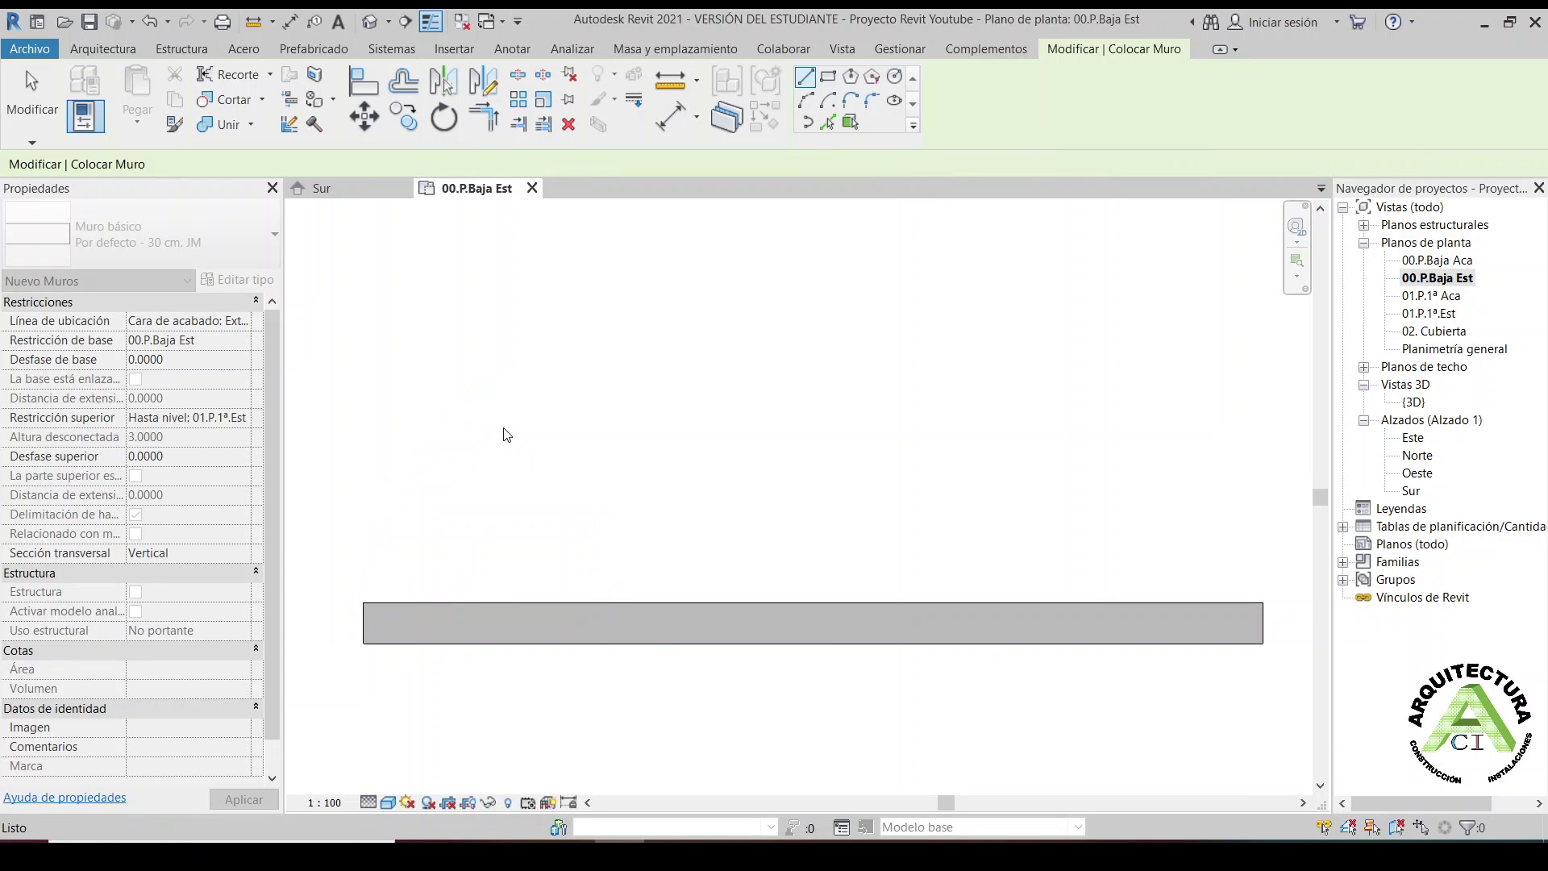
# Exit the wall tool, open the {3D} view and zoom in on the new wall
pyautogui.press('Escape')
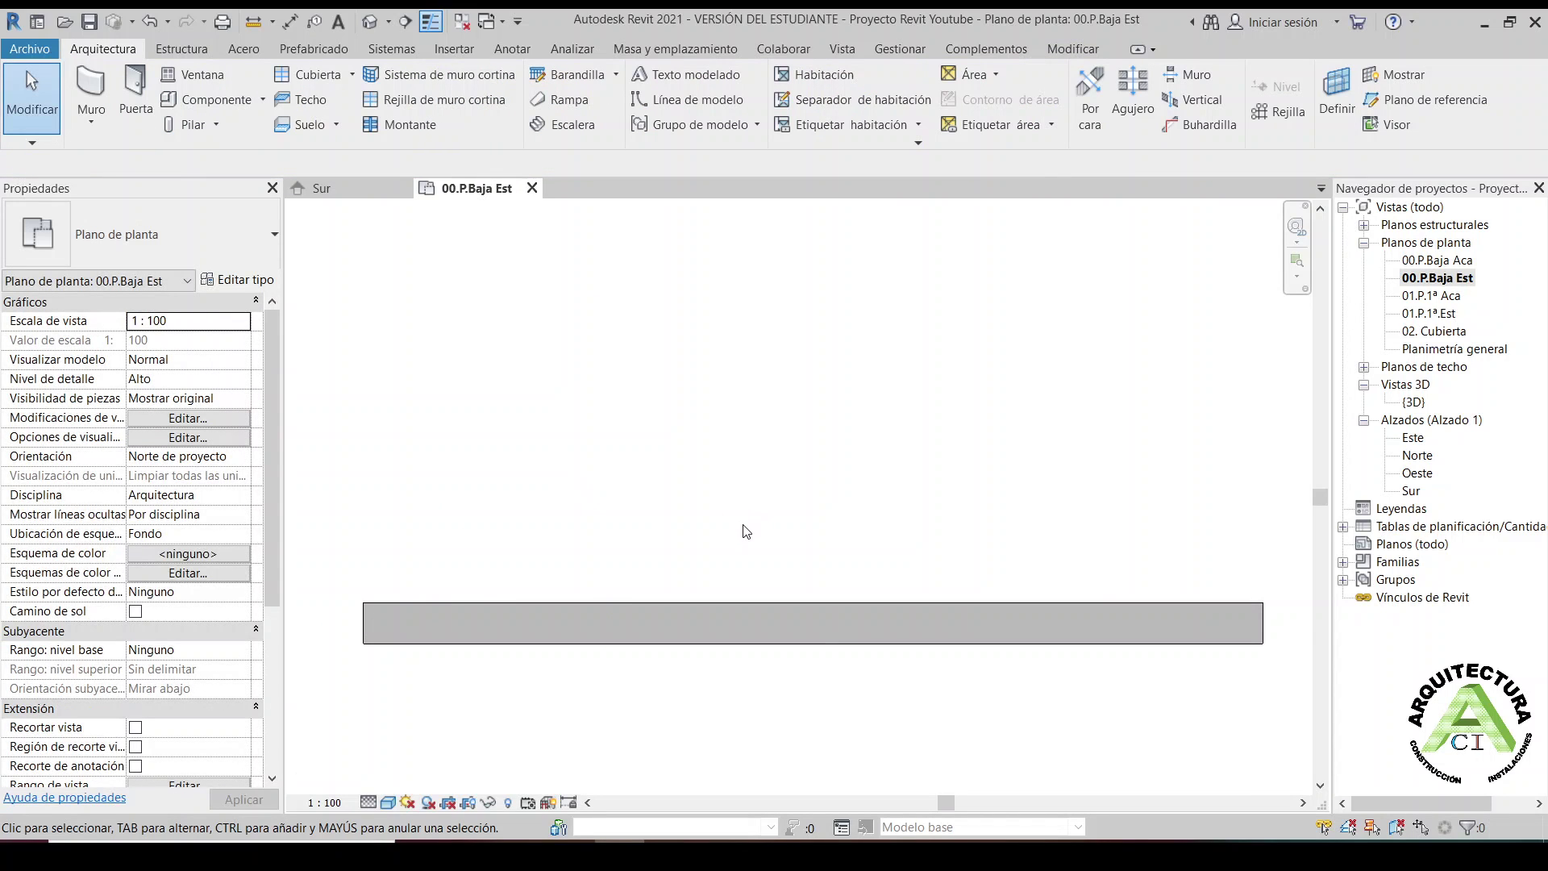
pyautogui.scroll(-1, 742, 525)
pyautogui.scroll(2, 756, 535)
pyautogui.scroll(-2, 756, 535)
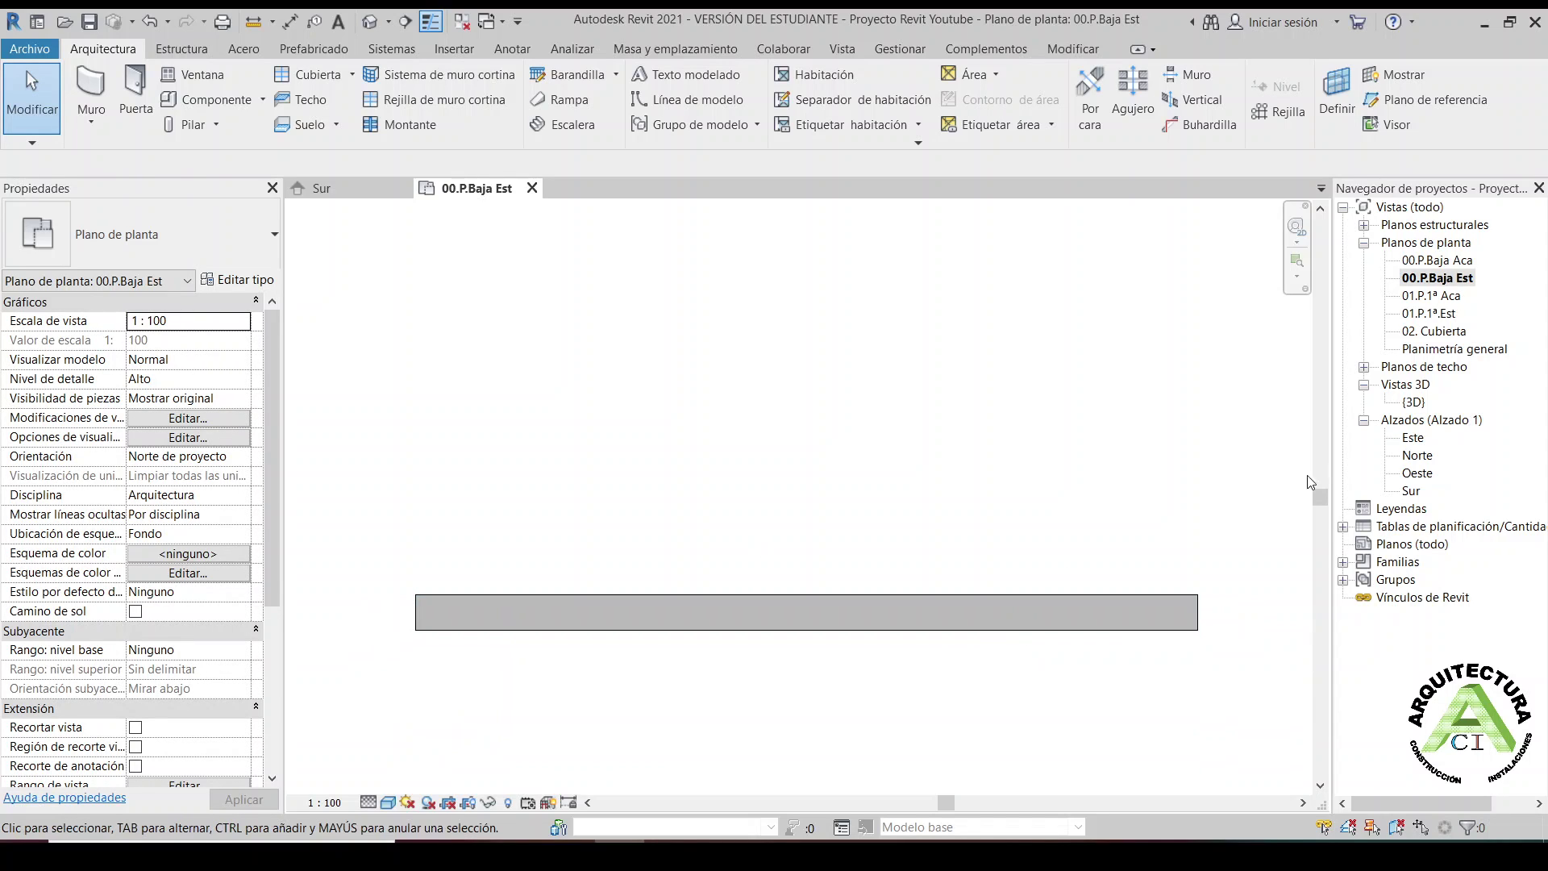
pyautogui.doubleClick(1414, 402)
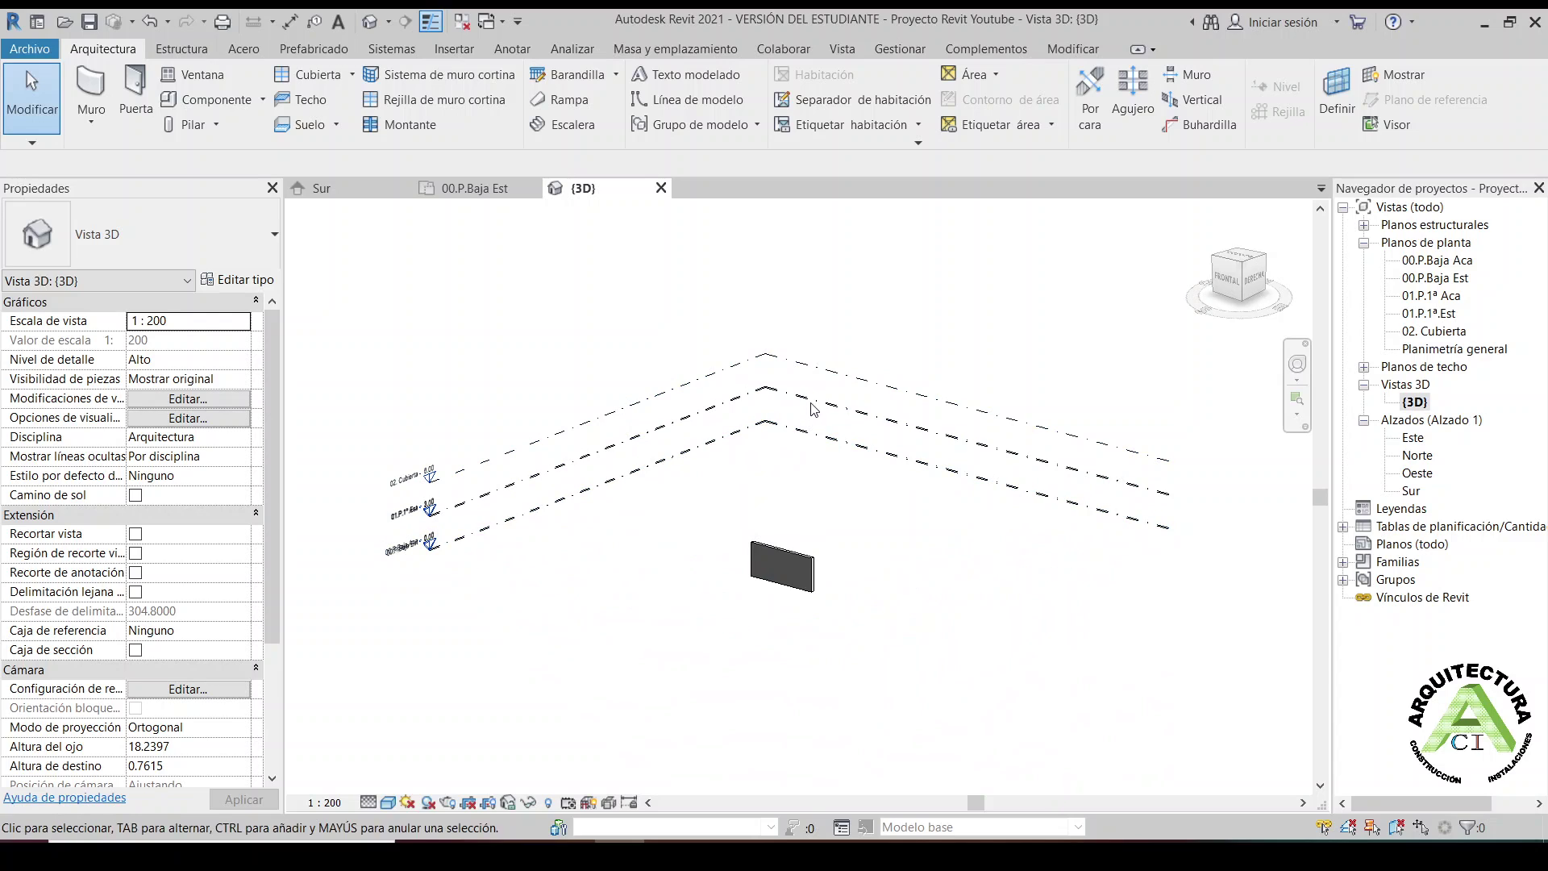
pyautogui.scroll(3, 798, 585)
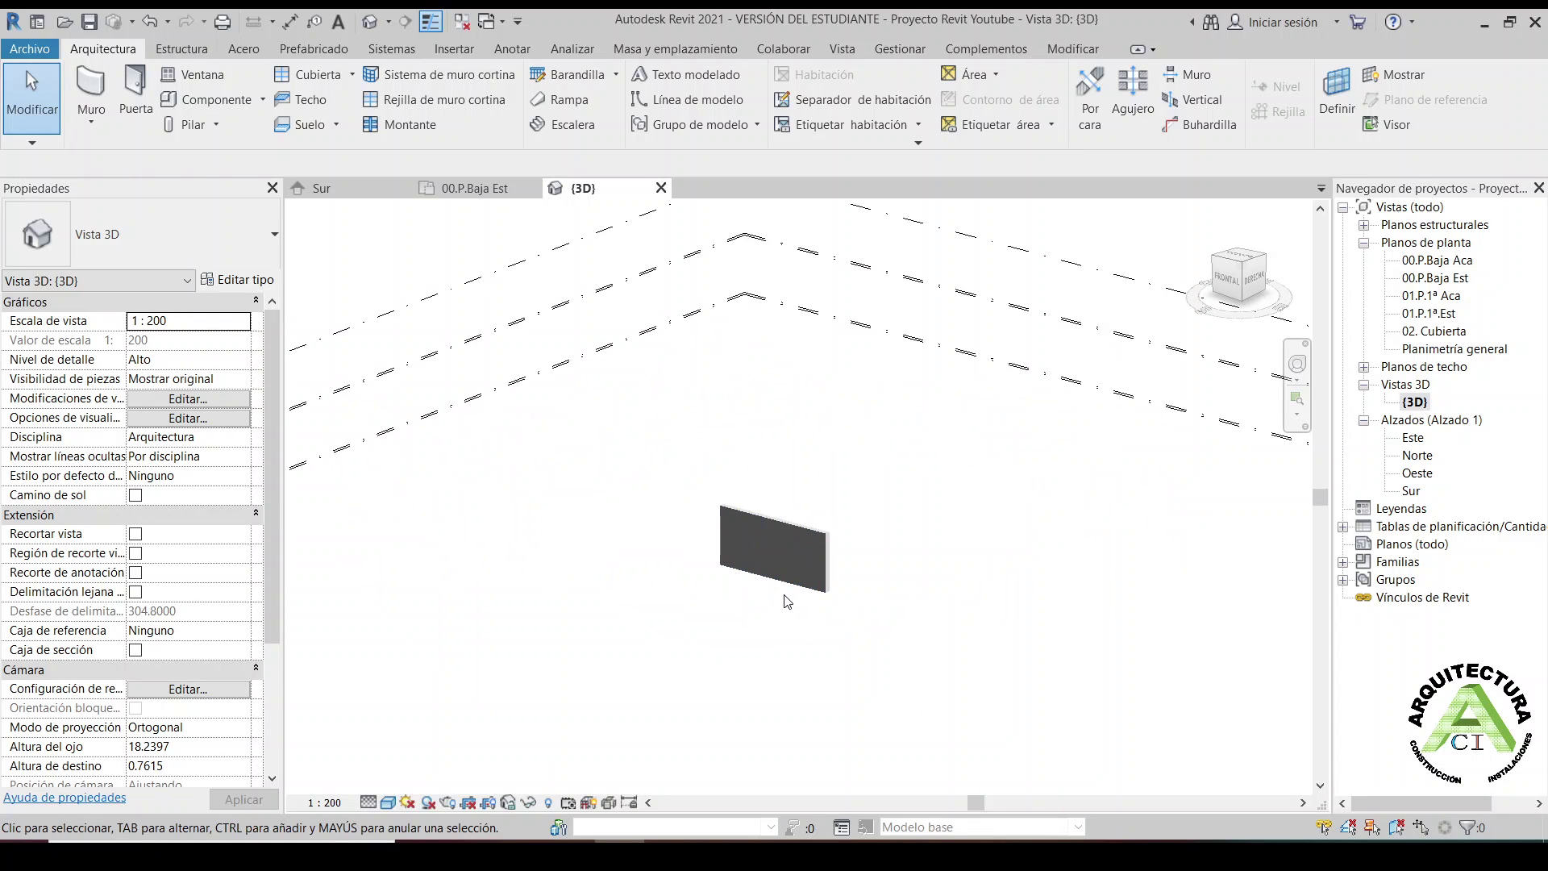
pyautogui.scroll(2, 774, 573)
pyautogui.scroll(1, 786, 578)
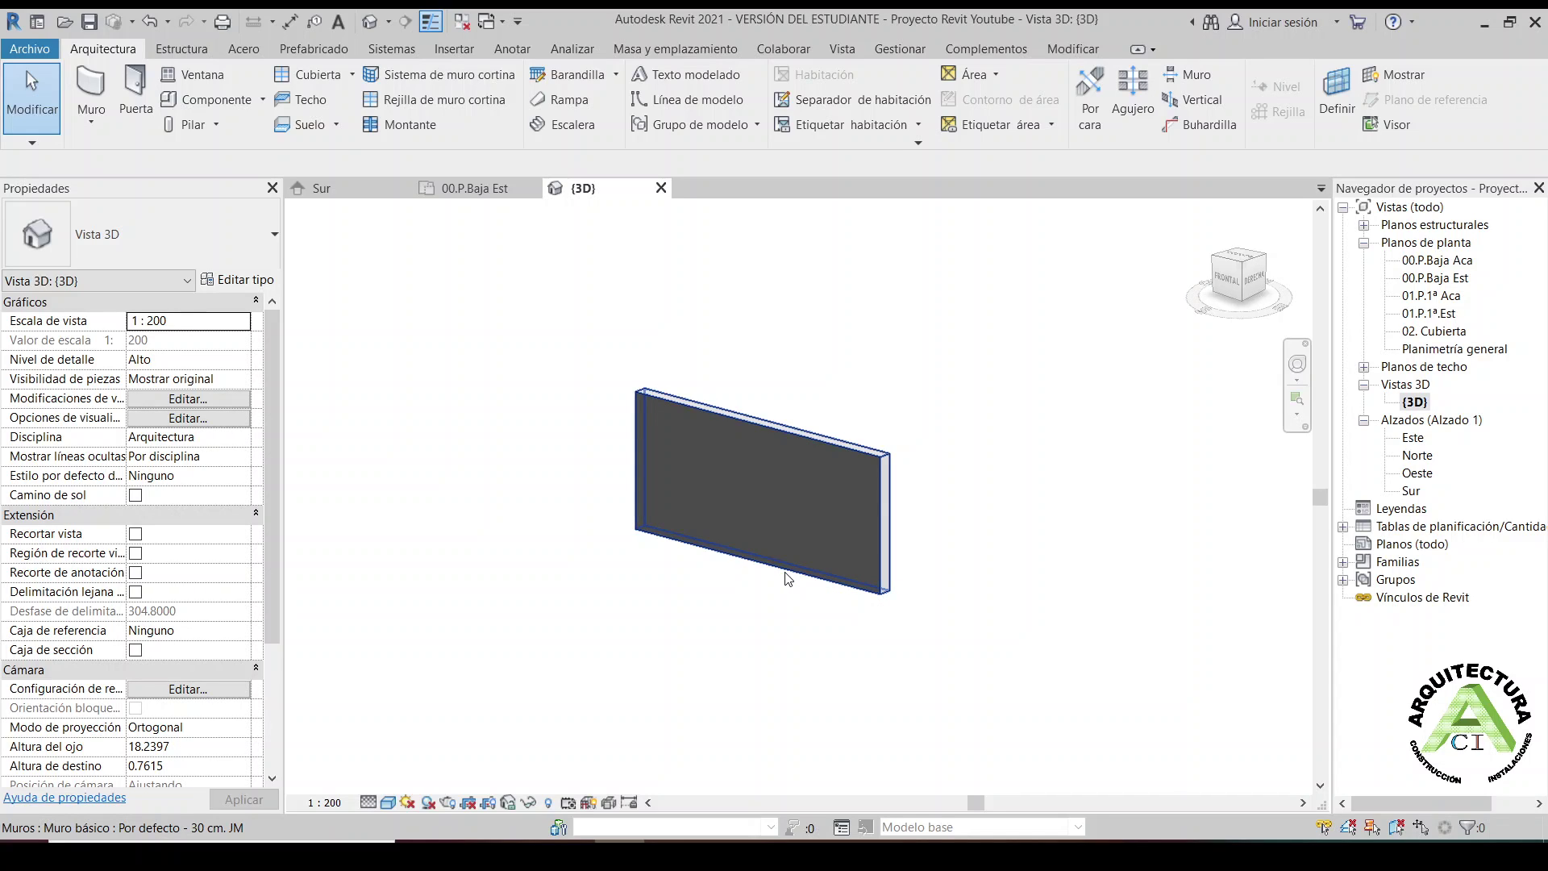
pyautogui.moveTo(476, 188)
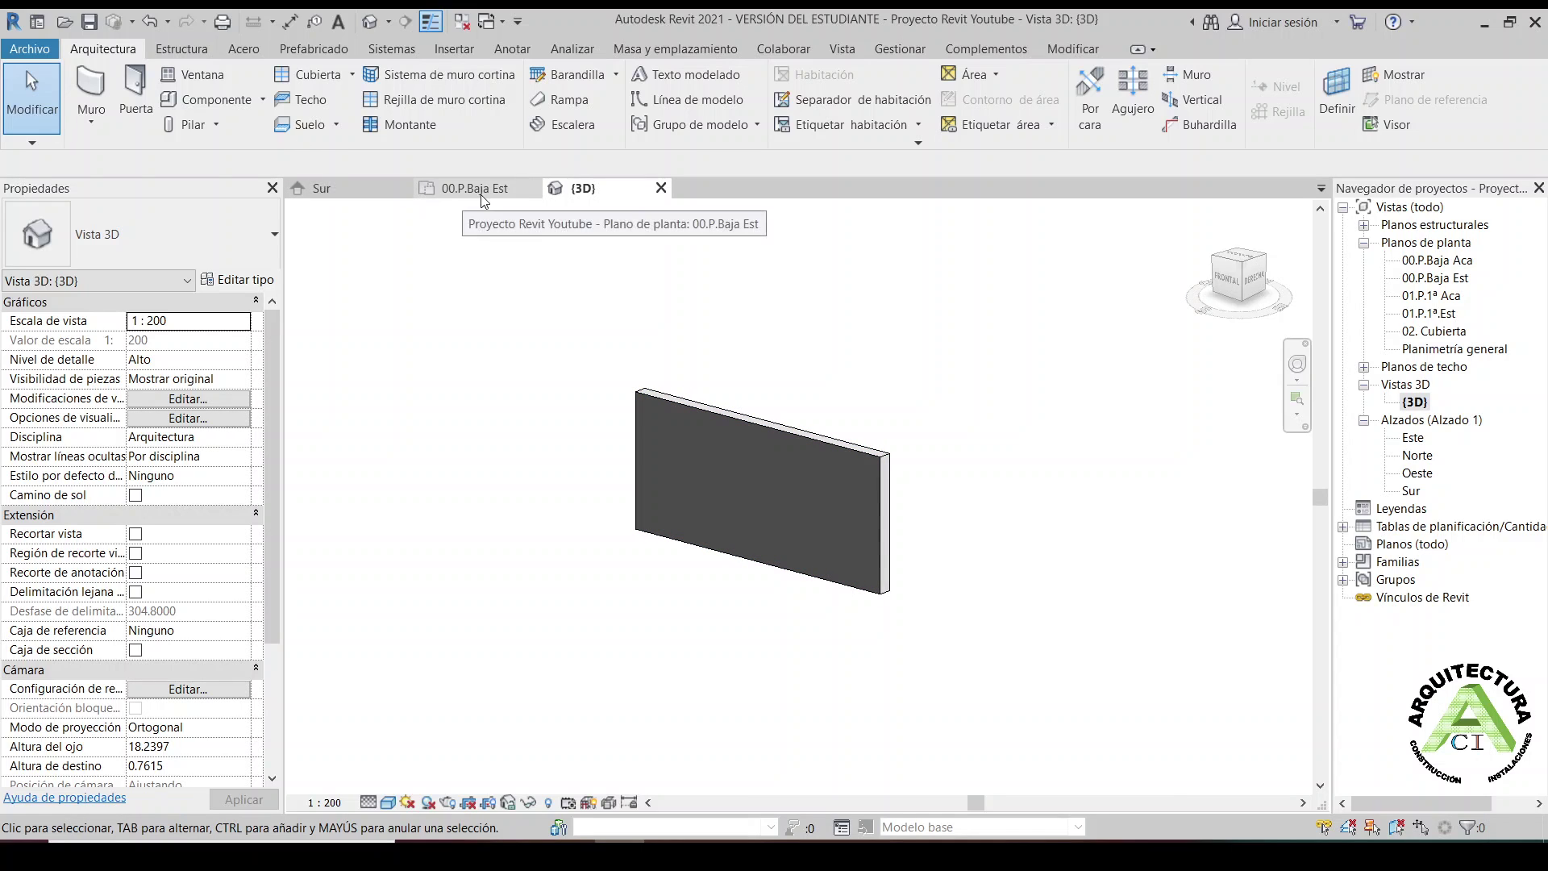
# View the wall in the ground-floor plan, the south (Sur) elevation and the 3D view
pyautogui.click(466, 193)
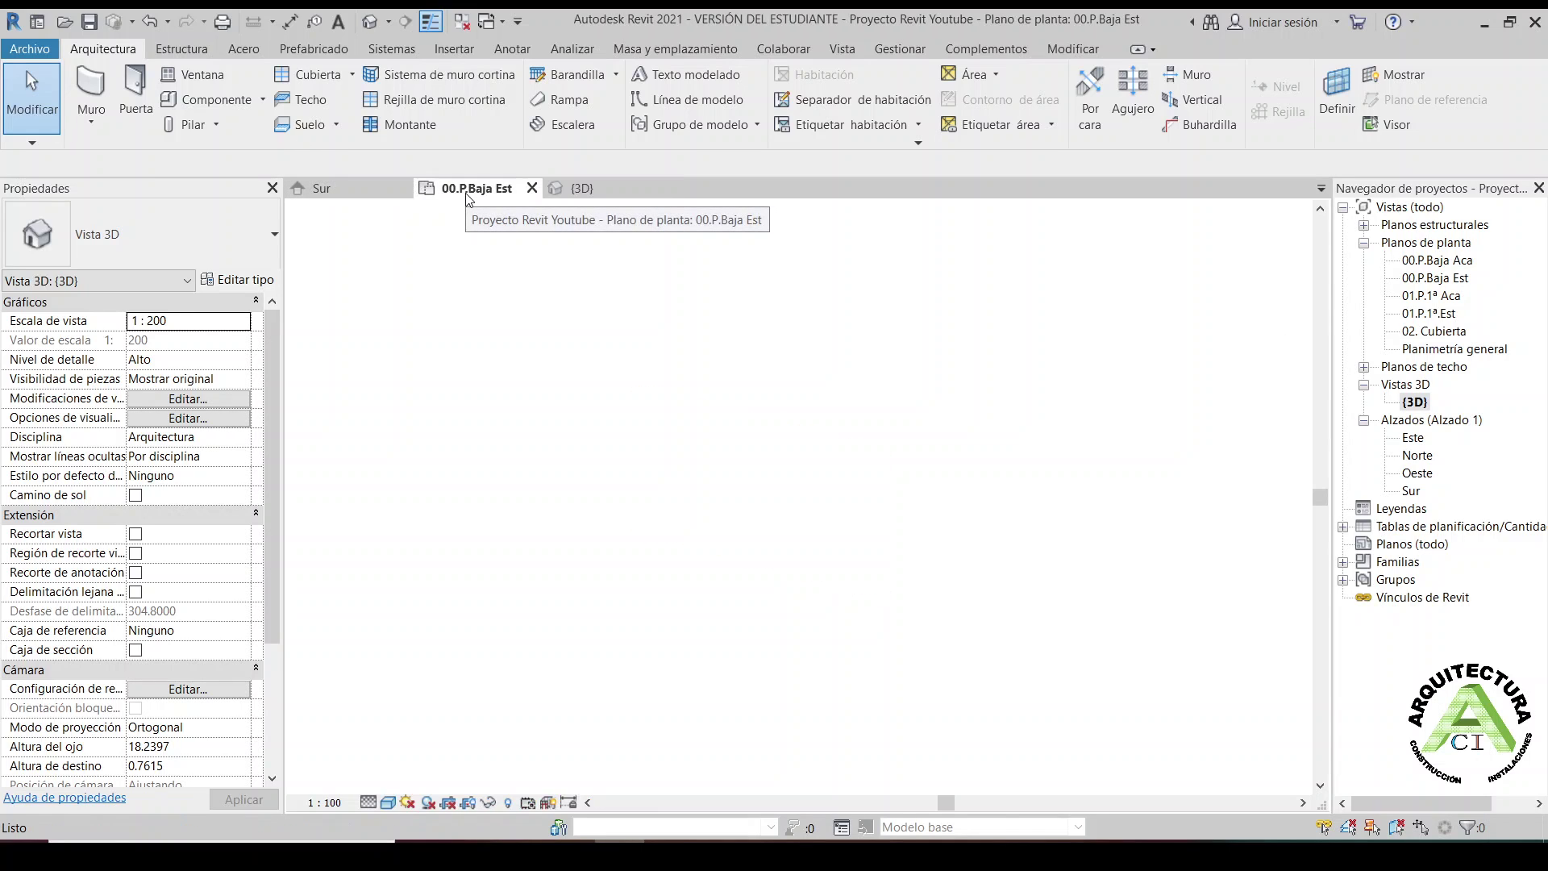
pyautogui.click(357, 190)
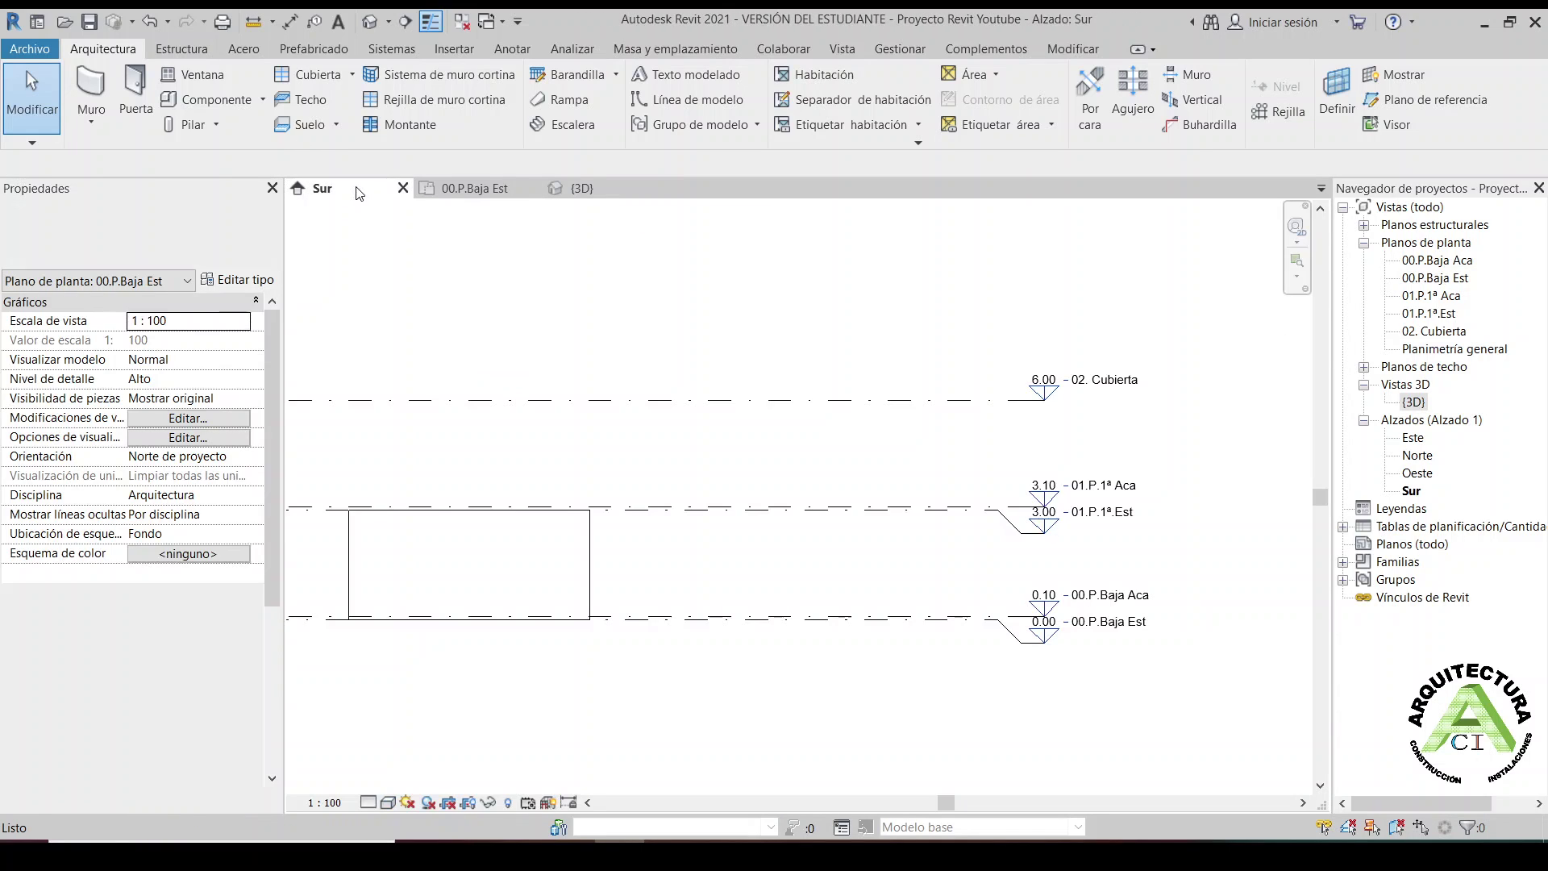
pyautogui.click(579, 190)
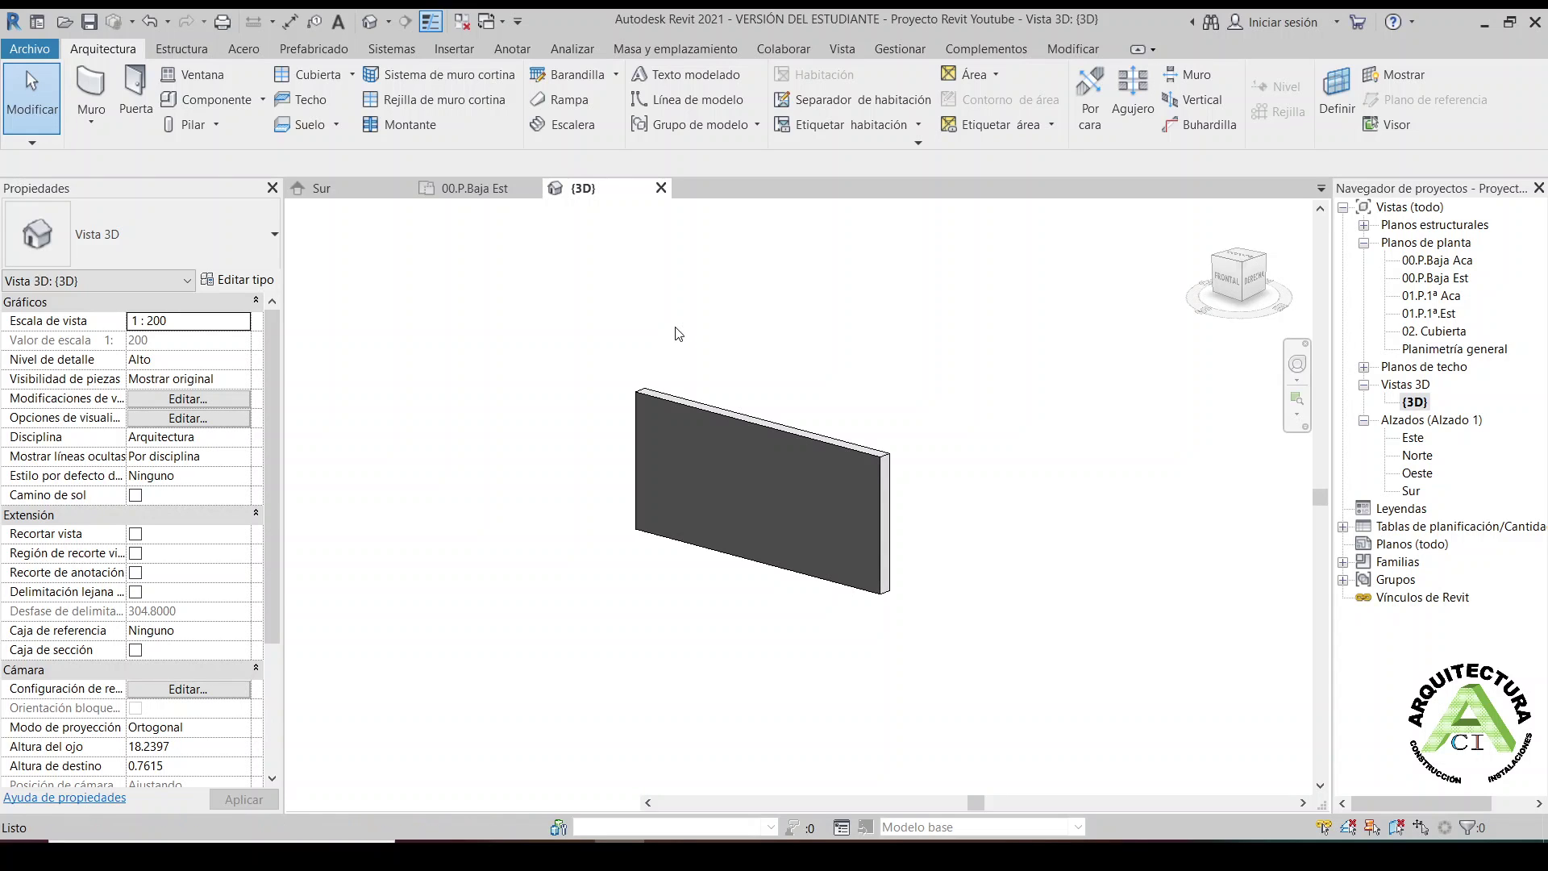
# Cycle through the open views with Ctrl+Tab, then return to the 00.P.Baja Est plan
pyautogui.hotkey('ctrl', 'Tab')
pyautogui.hotkey('ctrl', 'Tab')
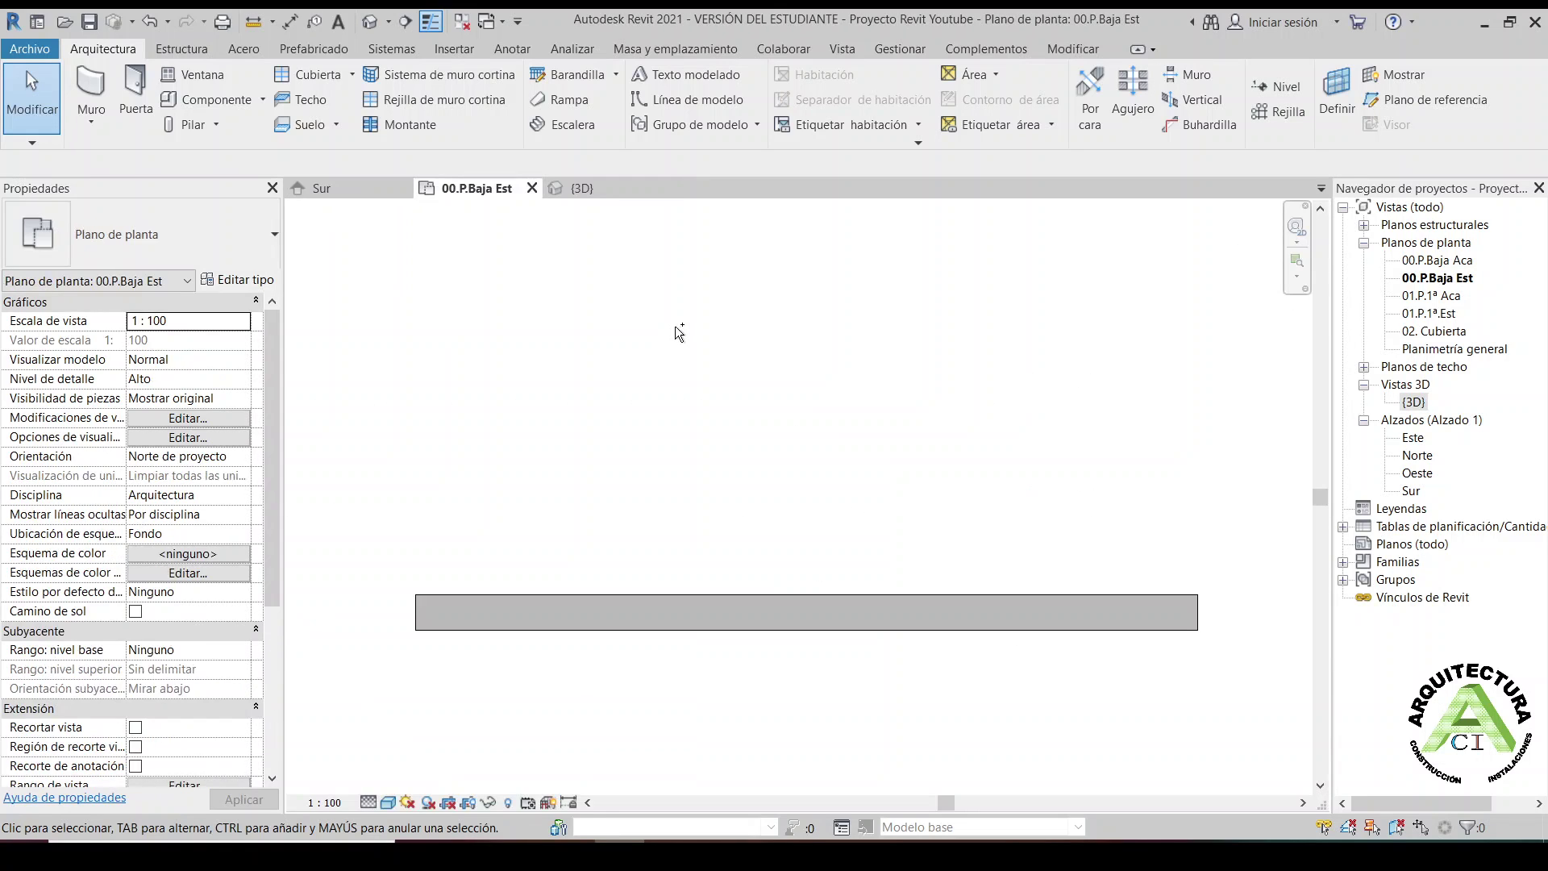
pyautogui.hotkey('ctrl', 'Tab')
pyautogui.hotkey('ctrl', 'Tab')
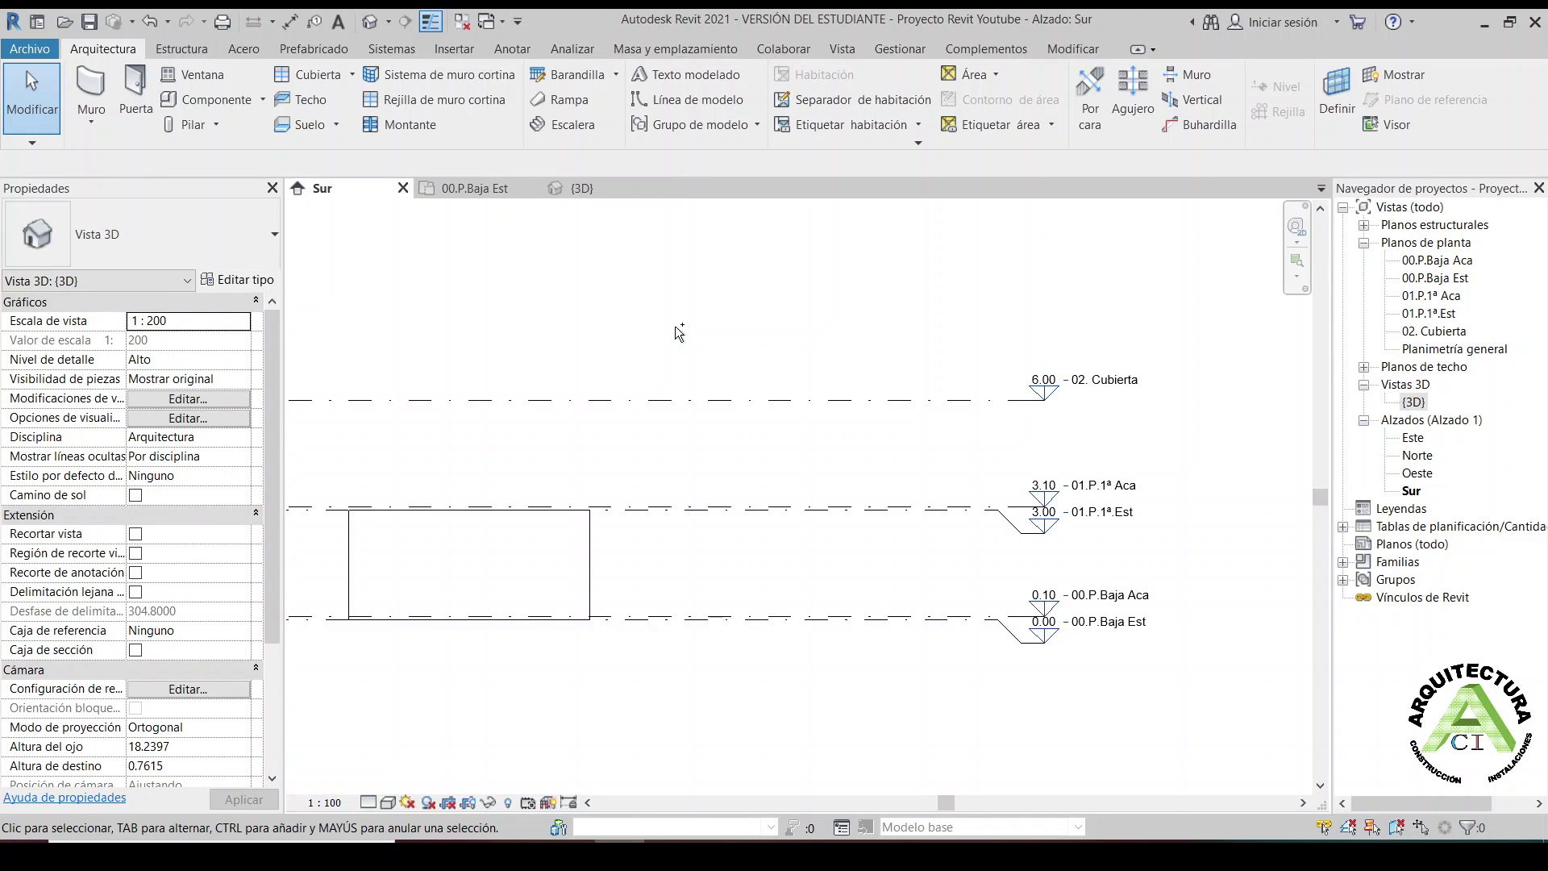
pyautogui.hotkey('ctrl', 'Tab')
pyautogui.hotkey('ctrl', 'Tab')
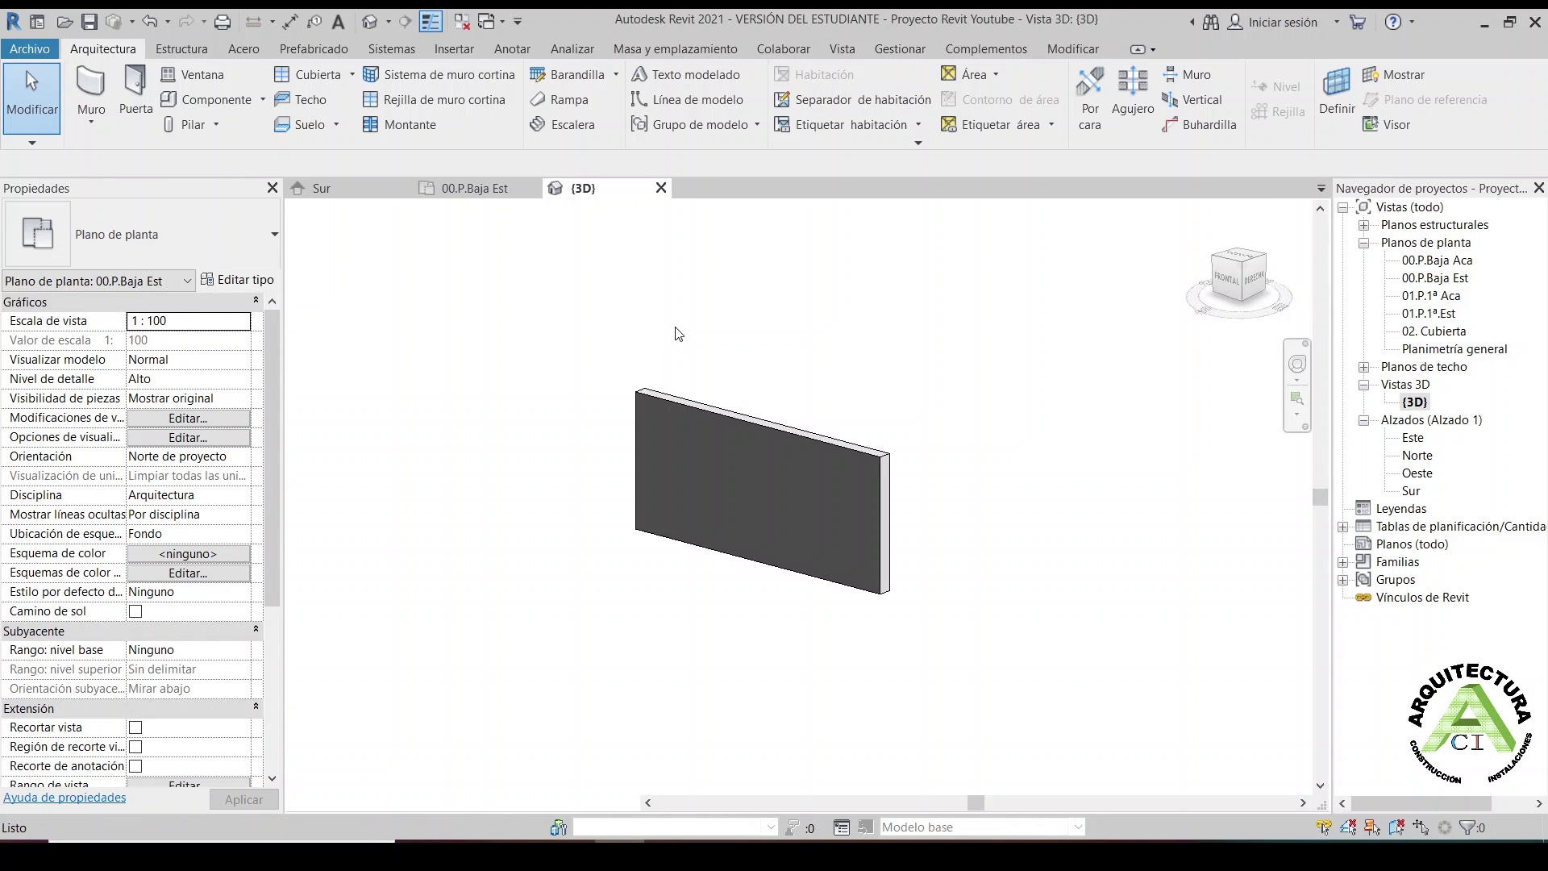
pyautogui.hotkey('ctrl', 'Tab')
pyautogui.hotkey('ctrl', 'Tab')
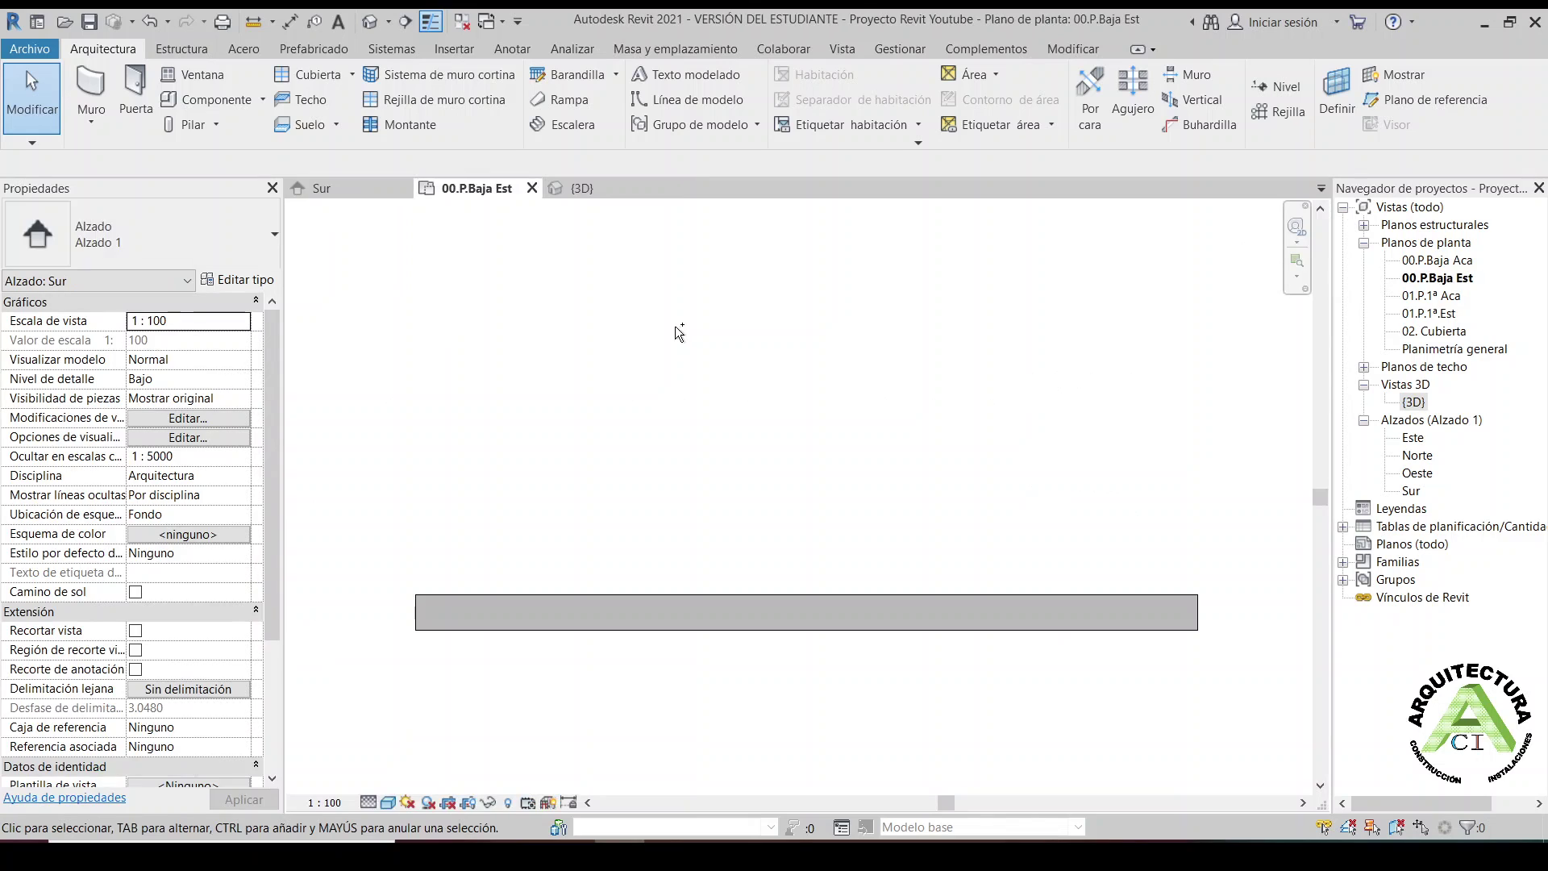
pyautogui.hotkey('ctrl', 'Tab')
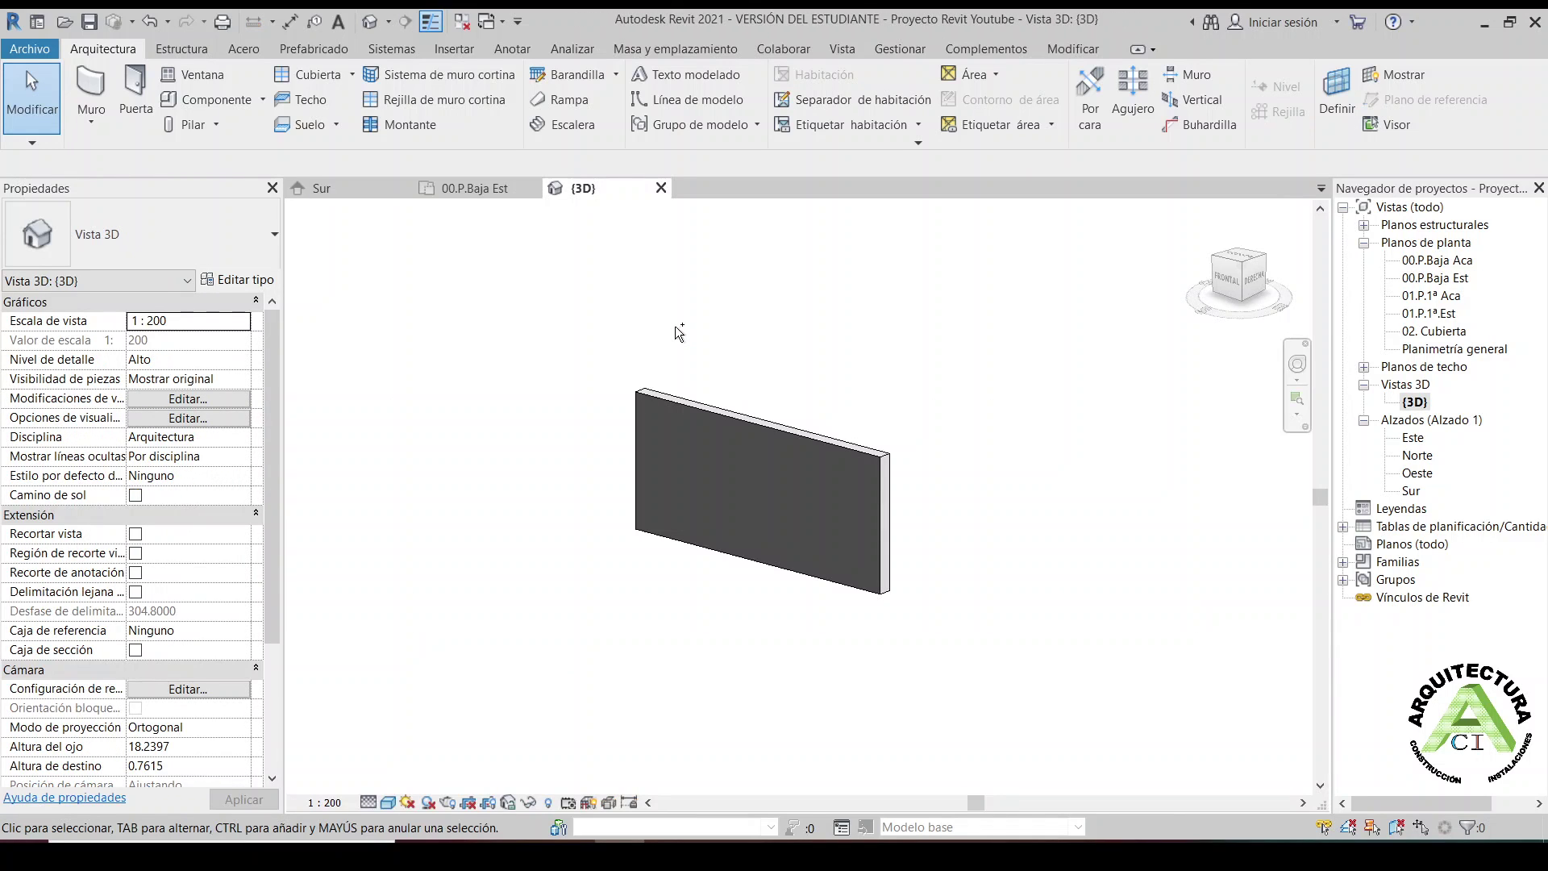
pyautogui.click(474, 188)
pyautogui.scroll(-1, 729, 579)
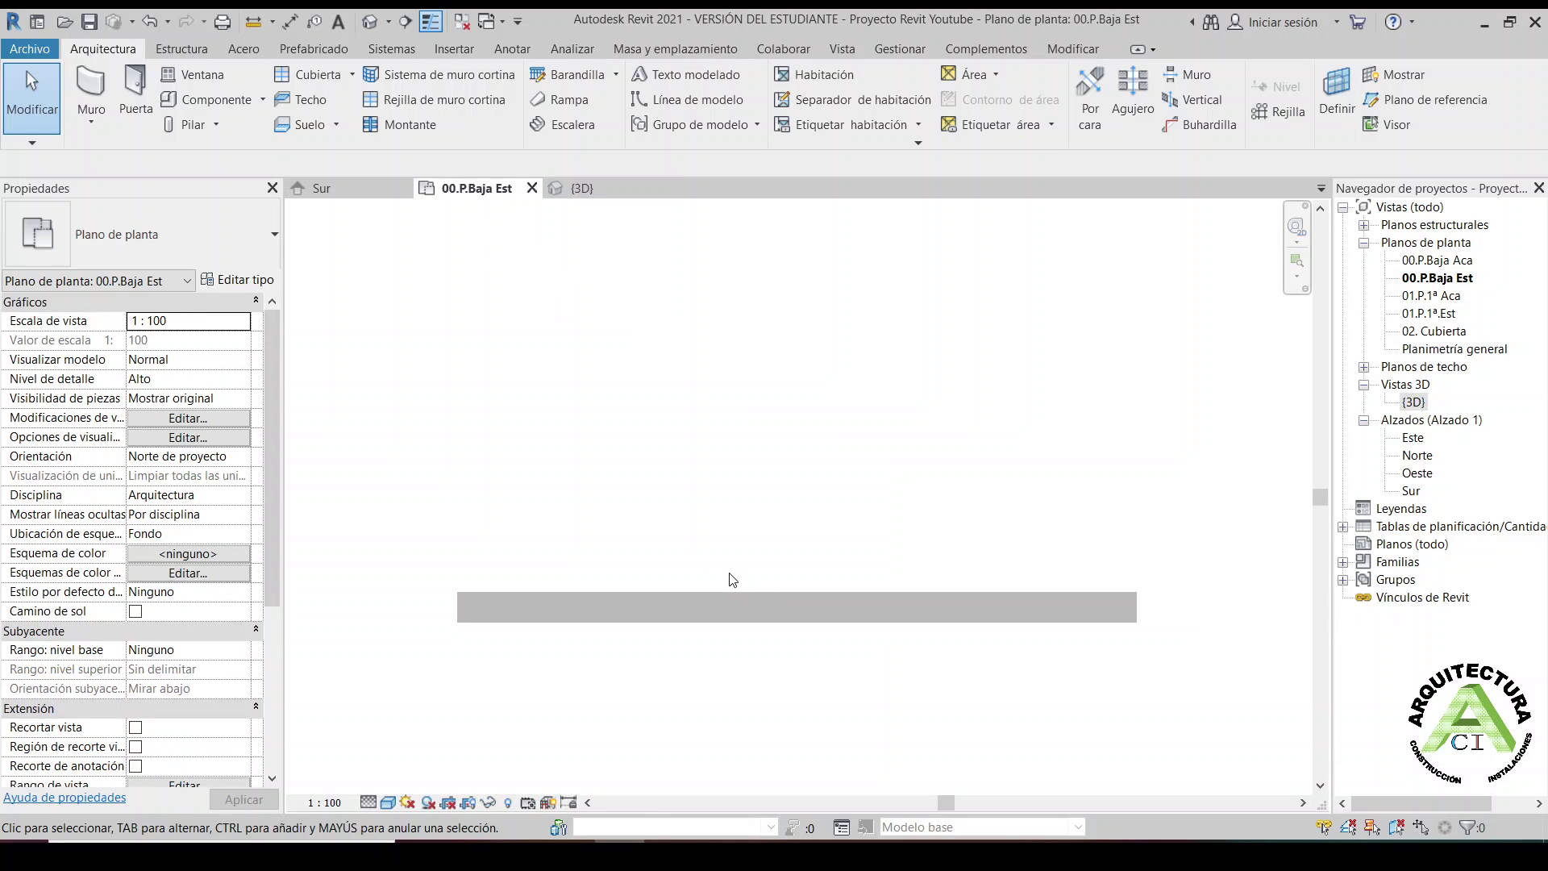
pyautogui.scroll(-1, 717, 579)
pyautogui.scroll(-1, 715, 582)
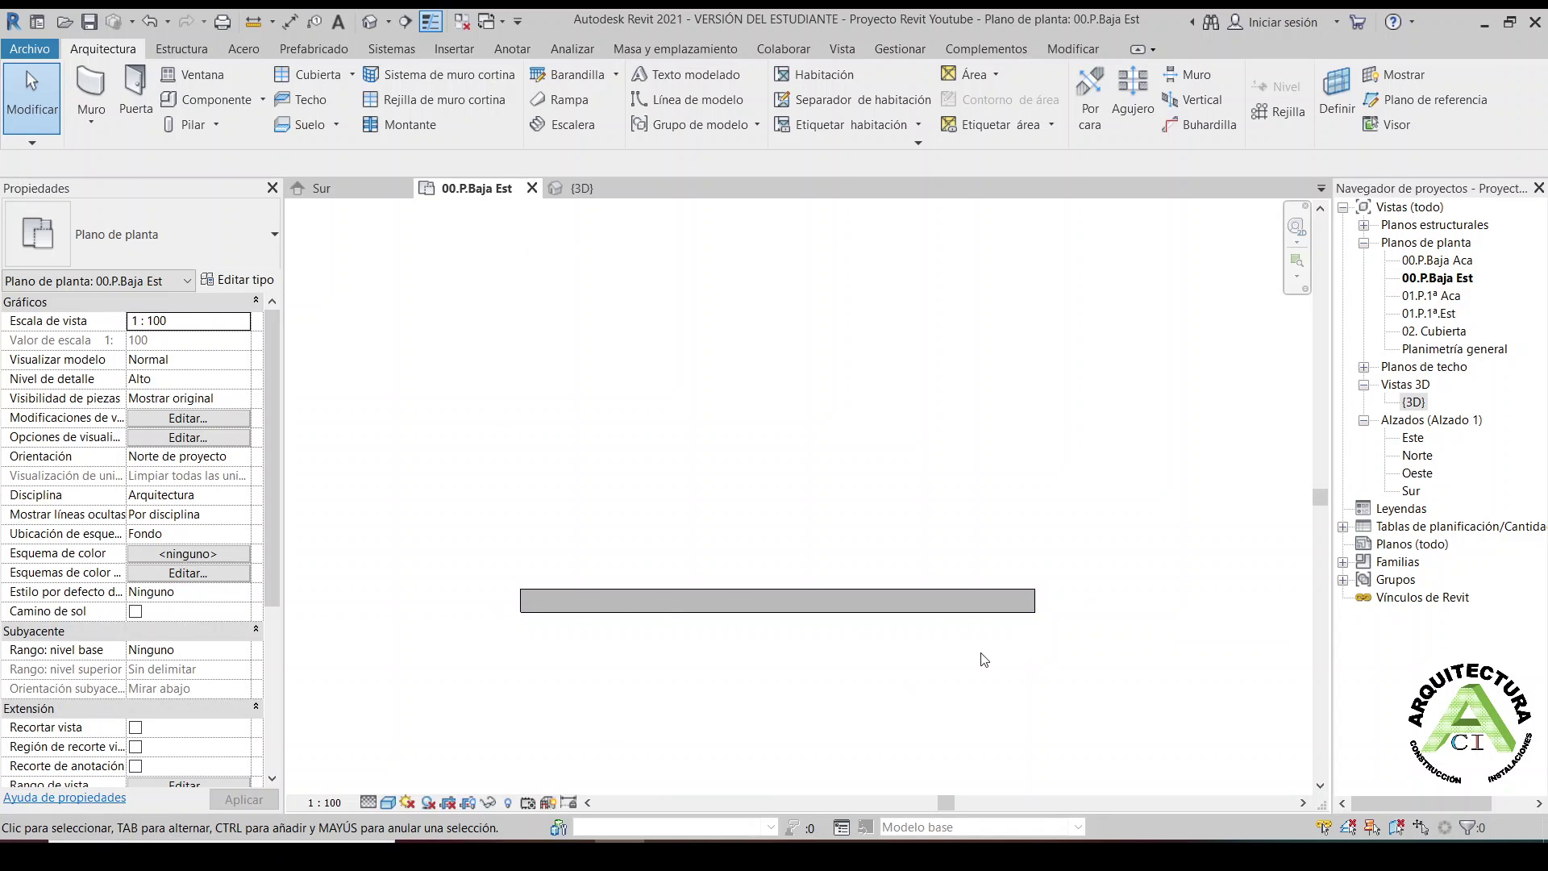
pyautogui.click(560, 612)
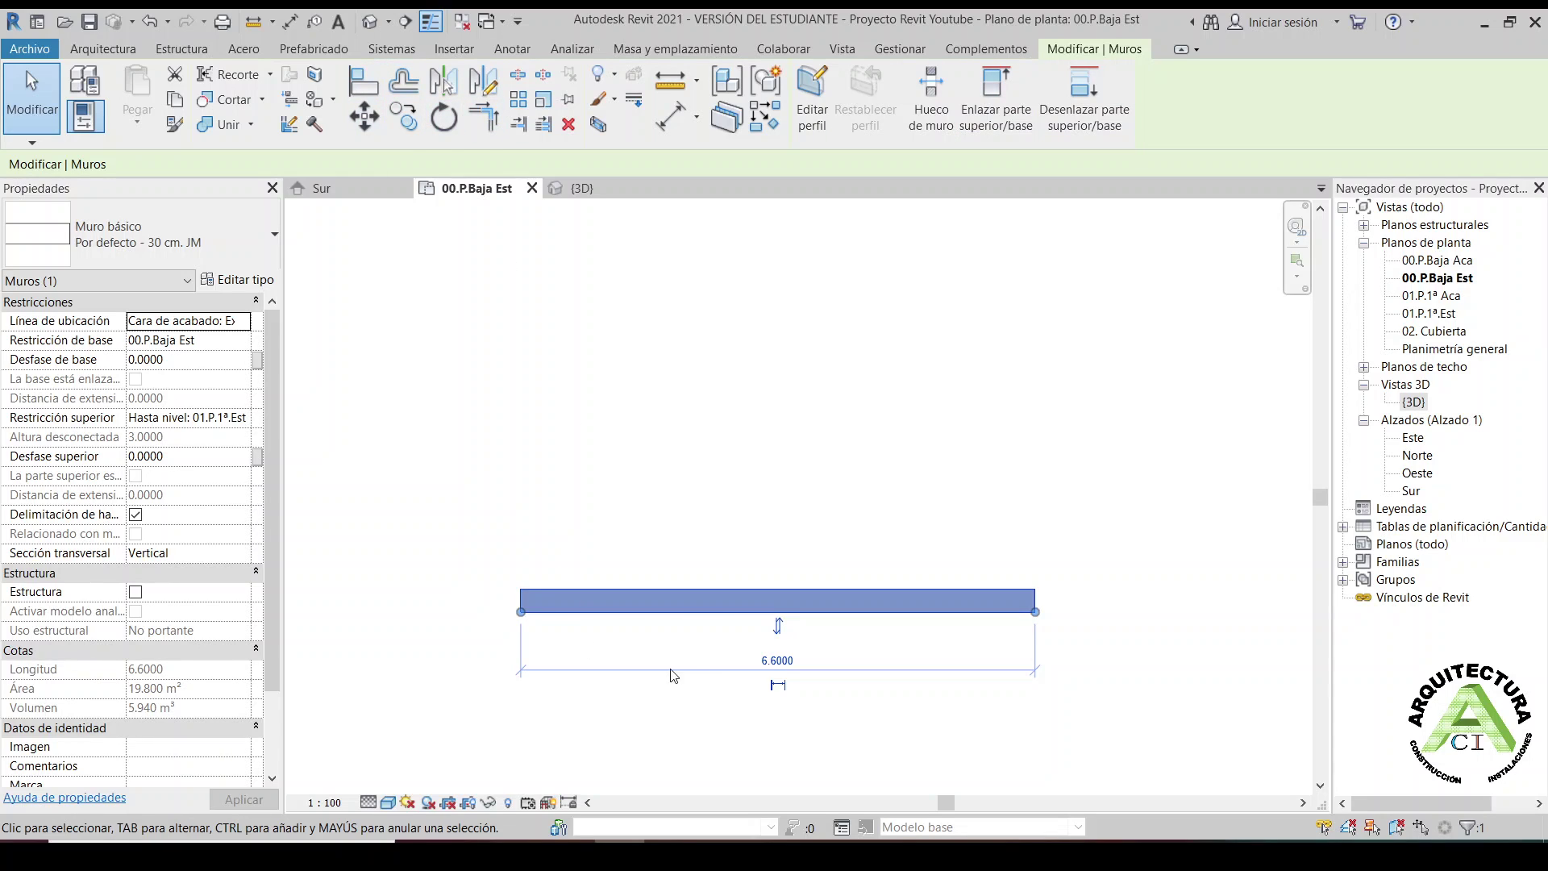
pyautogui.scroll(2, 766, 669)
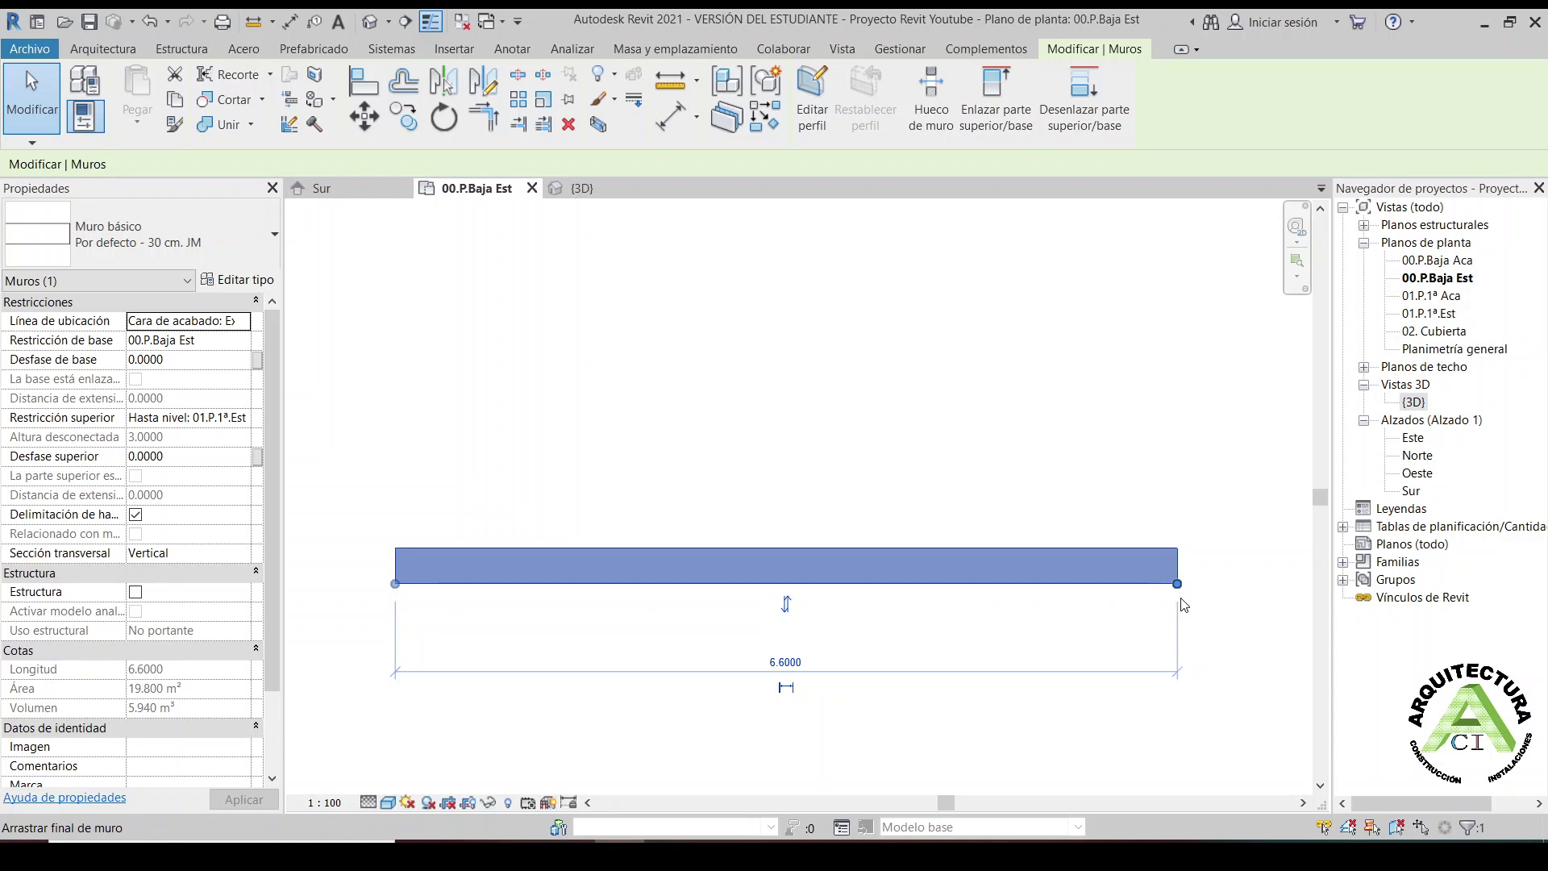
pyautogui.click(786, 609)
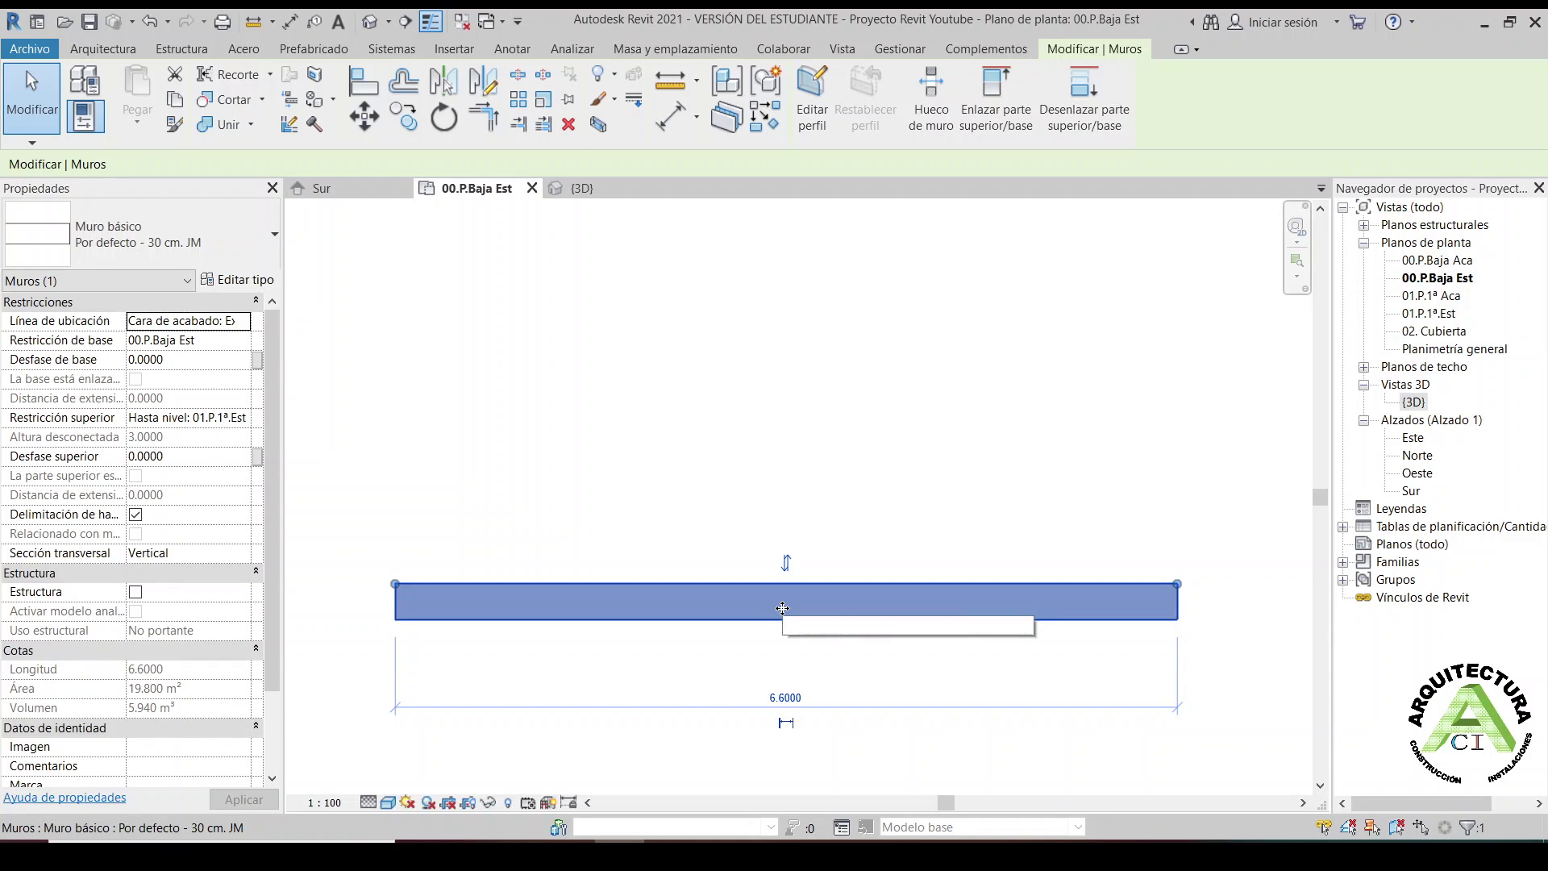
pyautogui.click(785, 567)
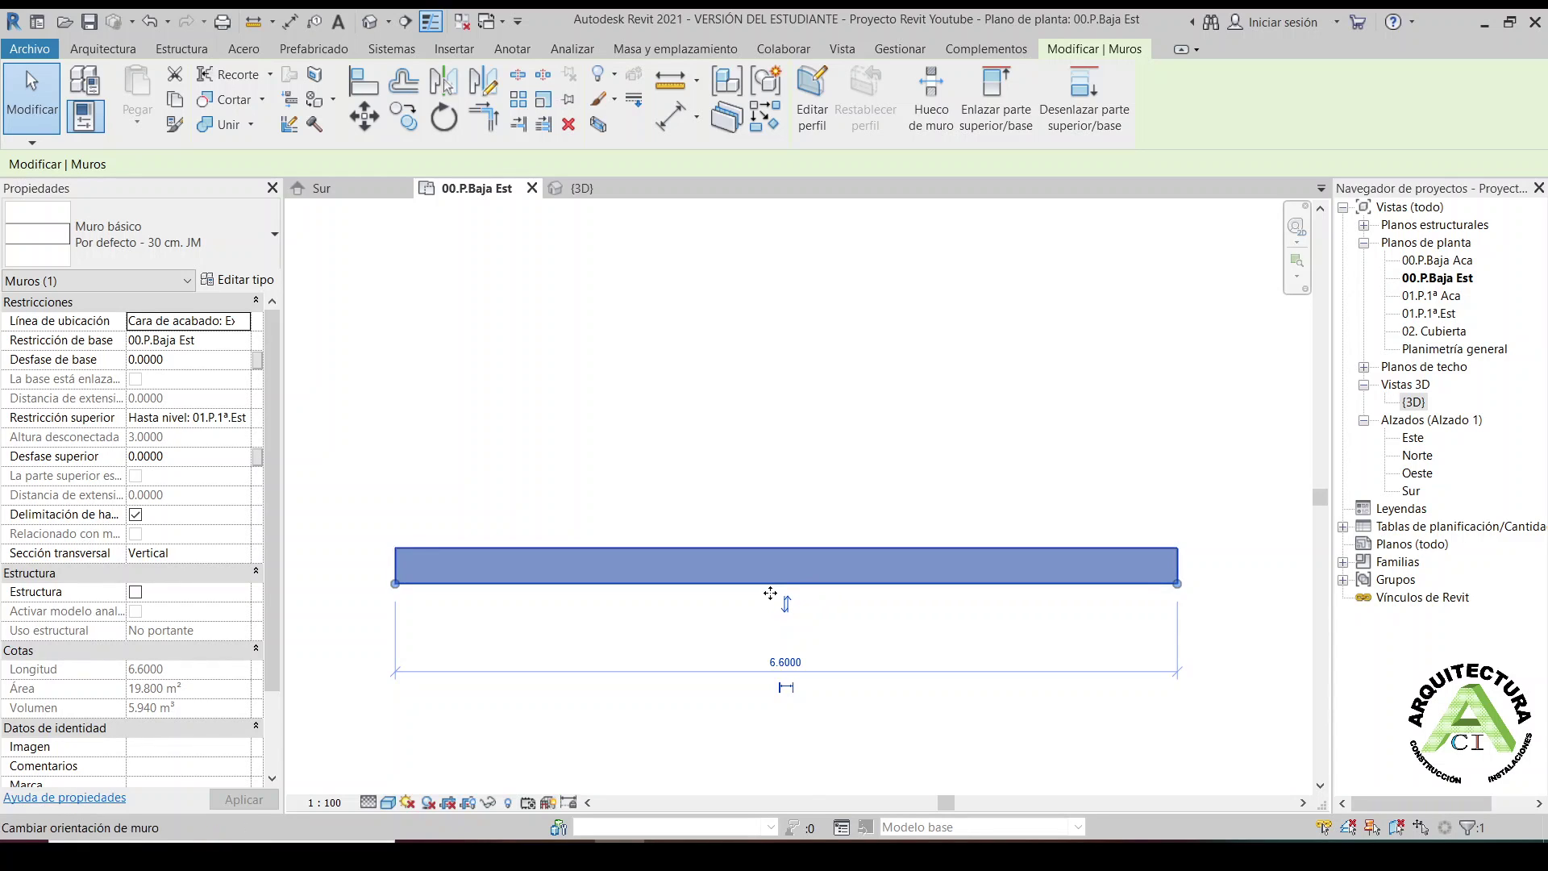
pyautogui.click(786, 602)
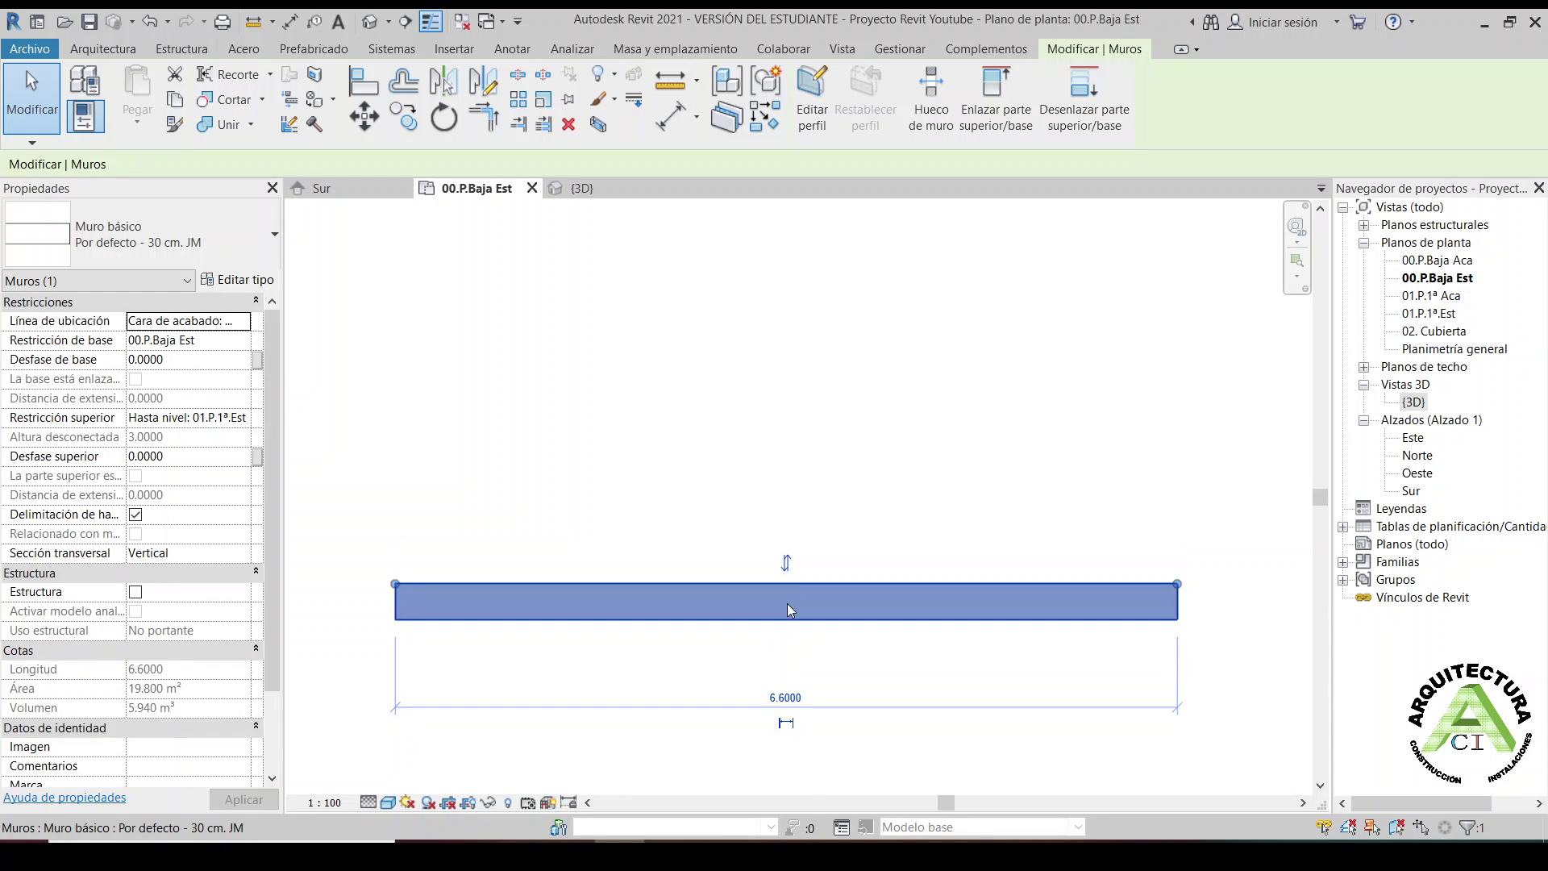
pyautogui.click(786, 562)
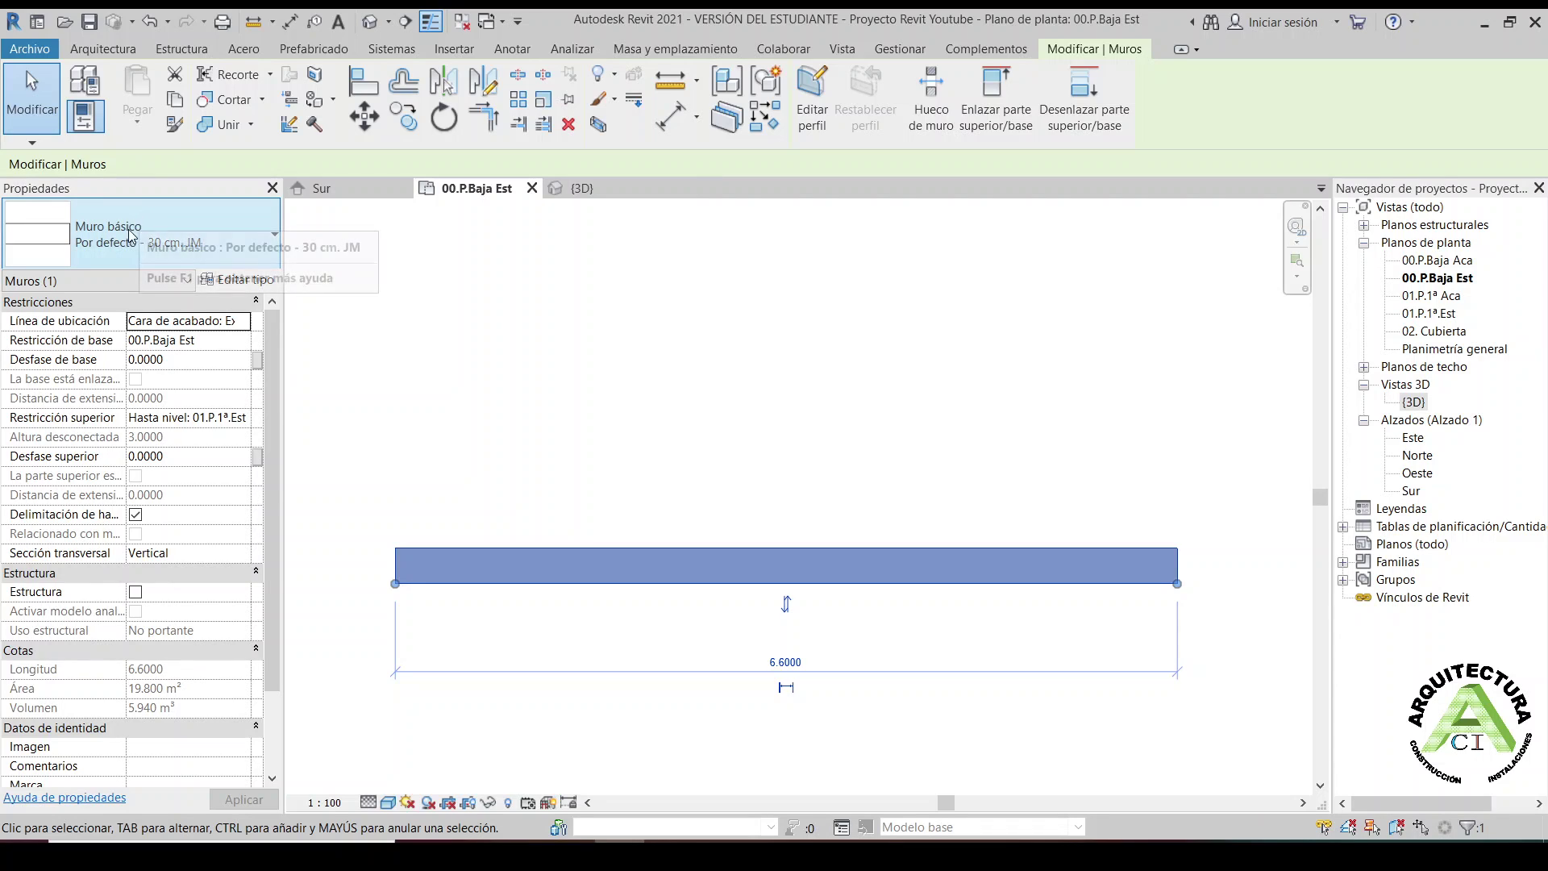
# Start a chained wall at the existing wall's end, running 10.2 m upward
pyautogui.click(483, 467)
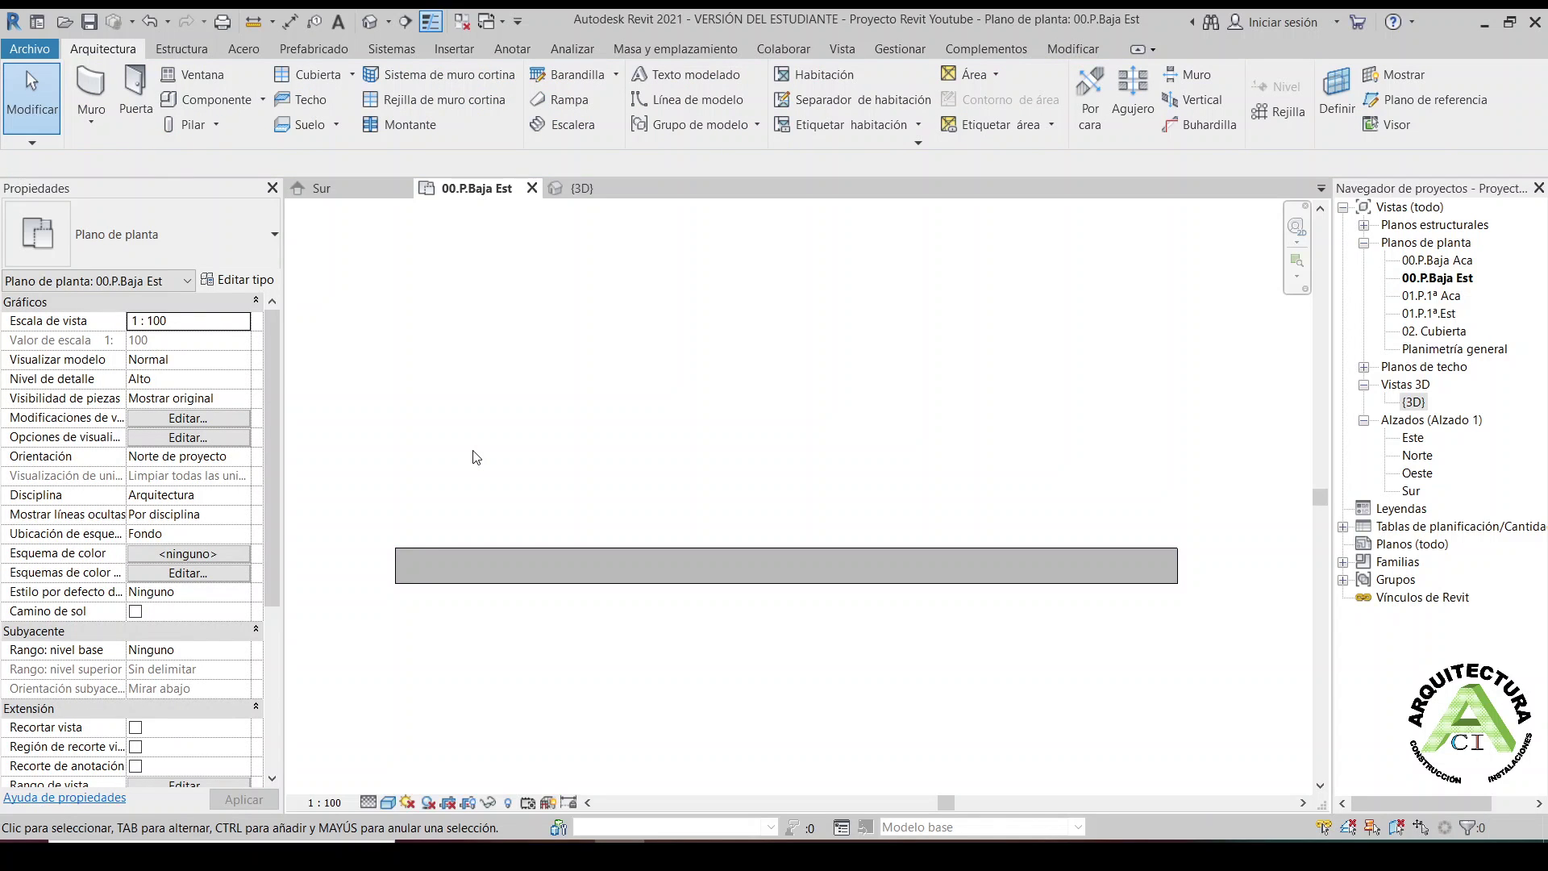
pyautogui.click(91, 121)
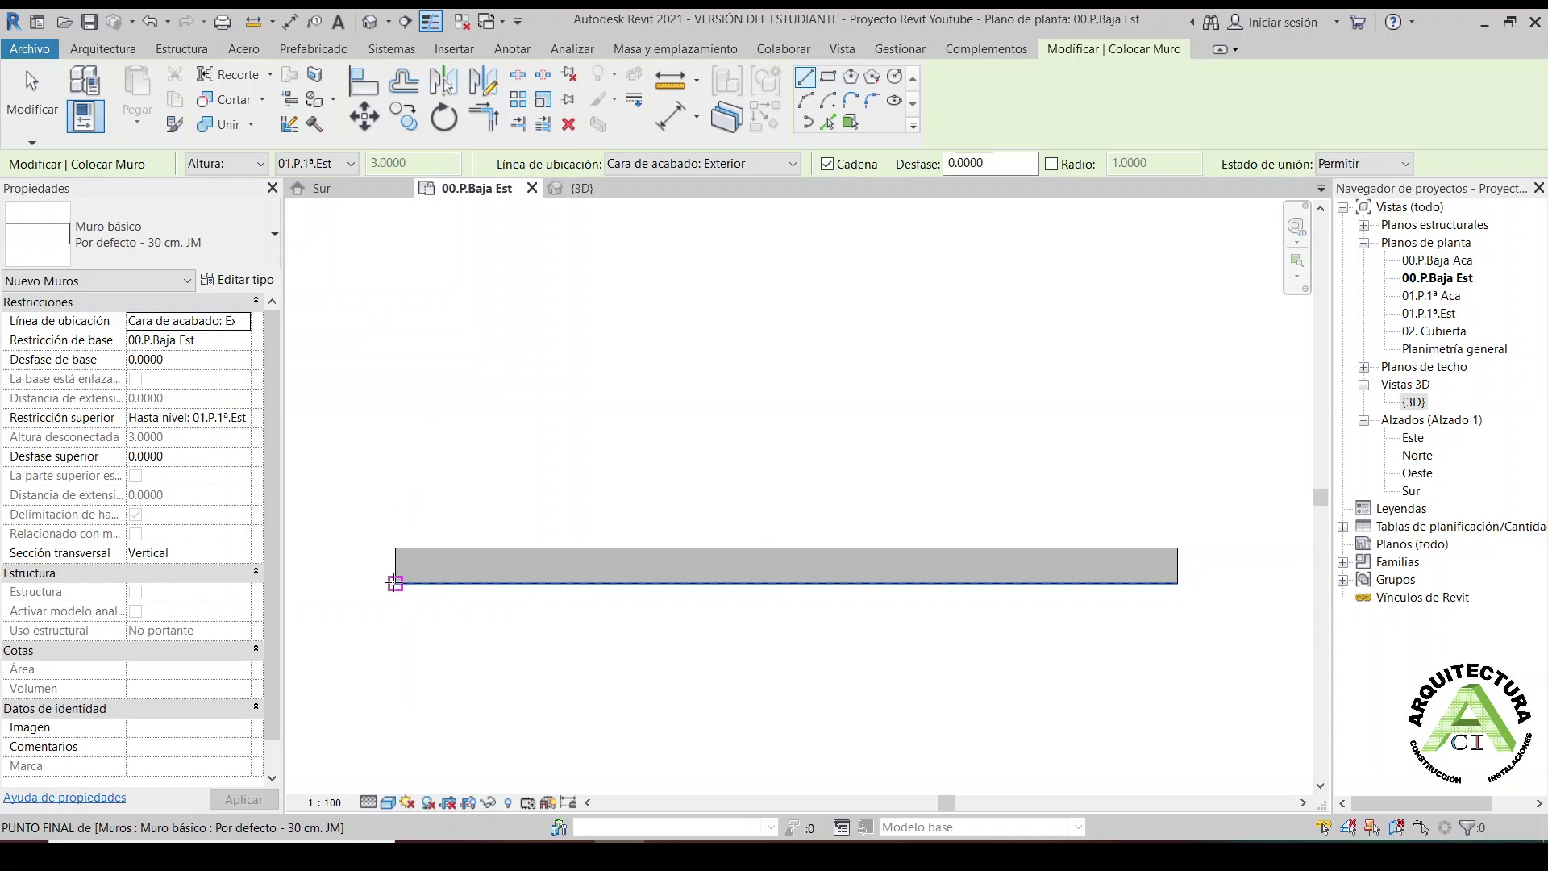
pyautogui.click(395, 583)
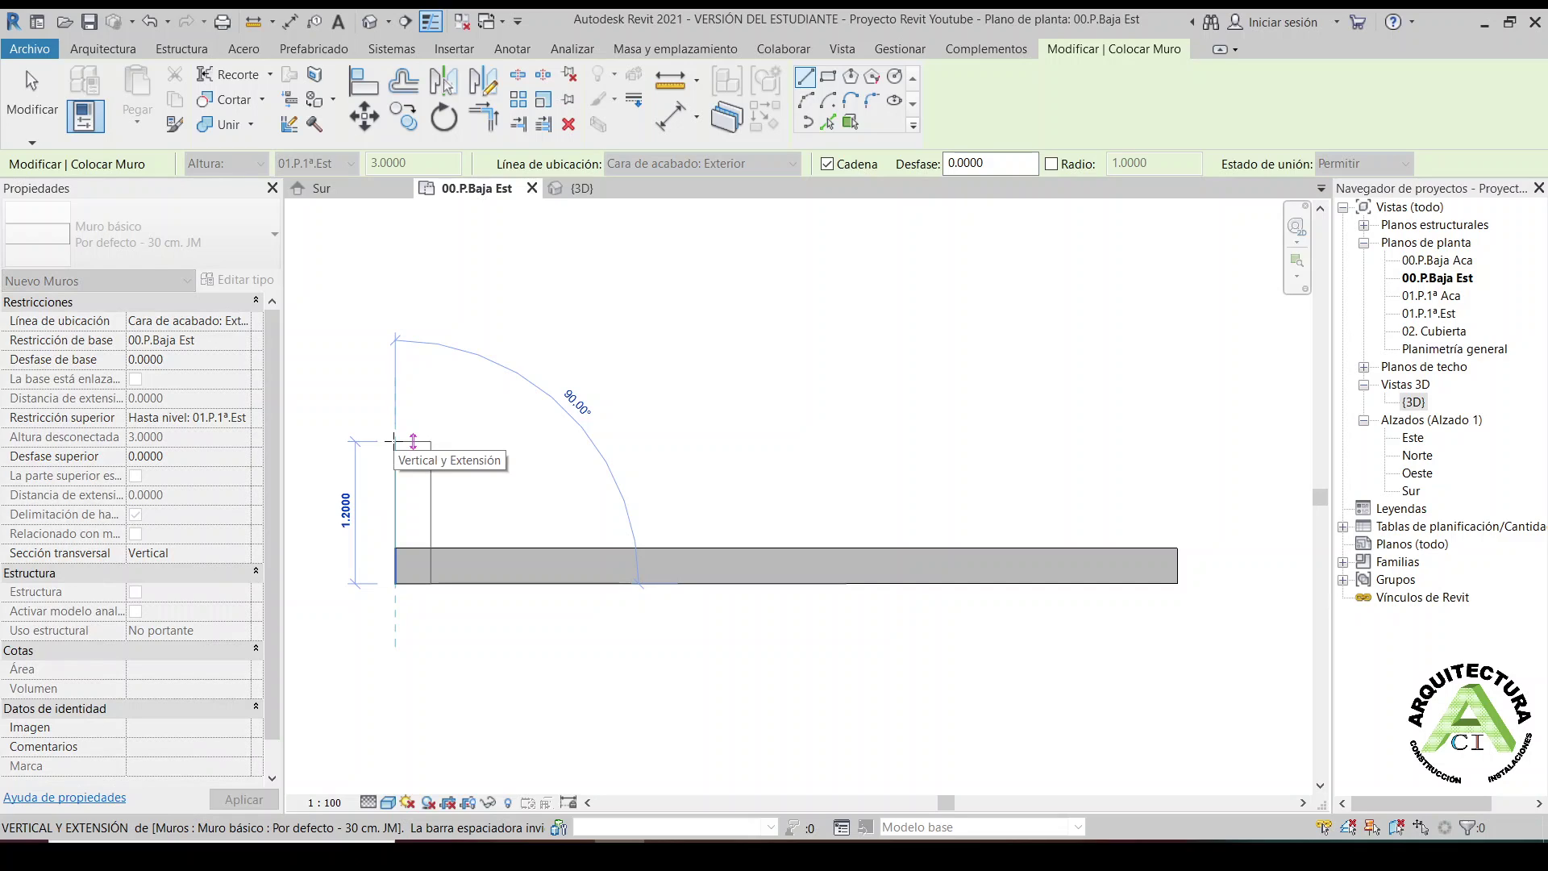
pyautogui.write('10.2')
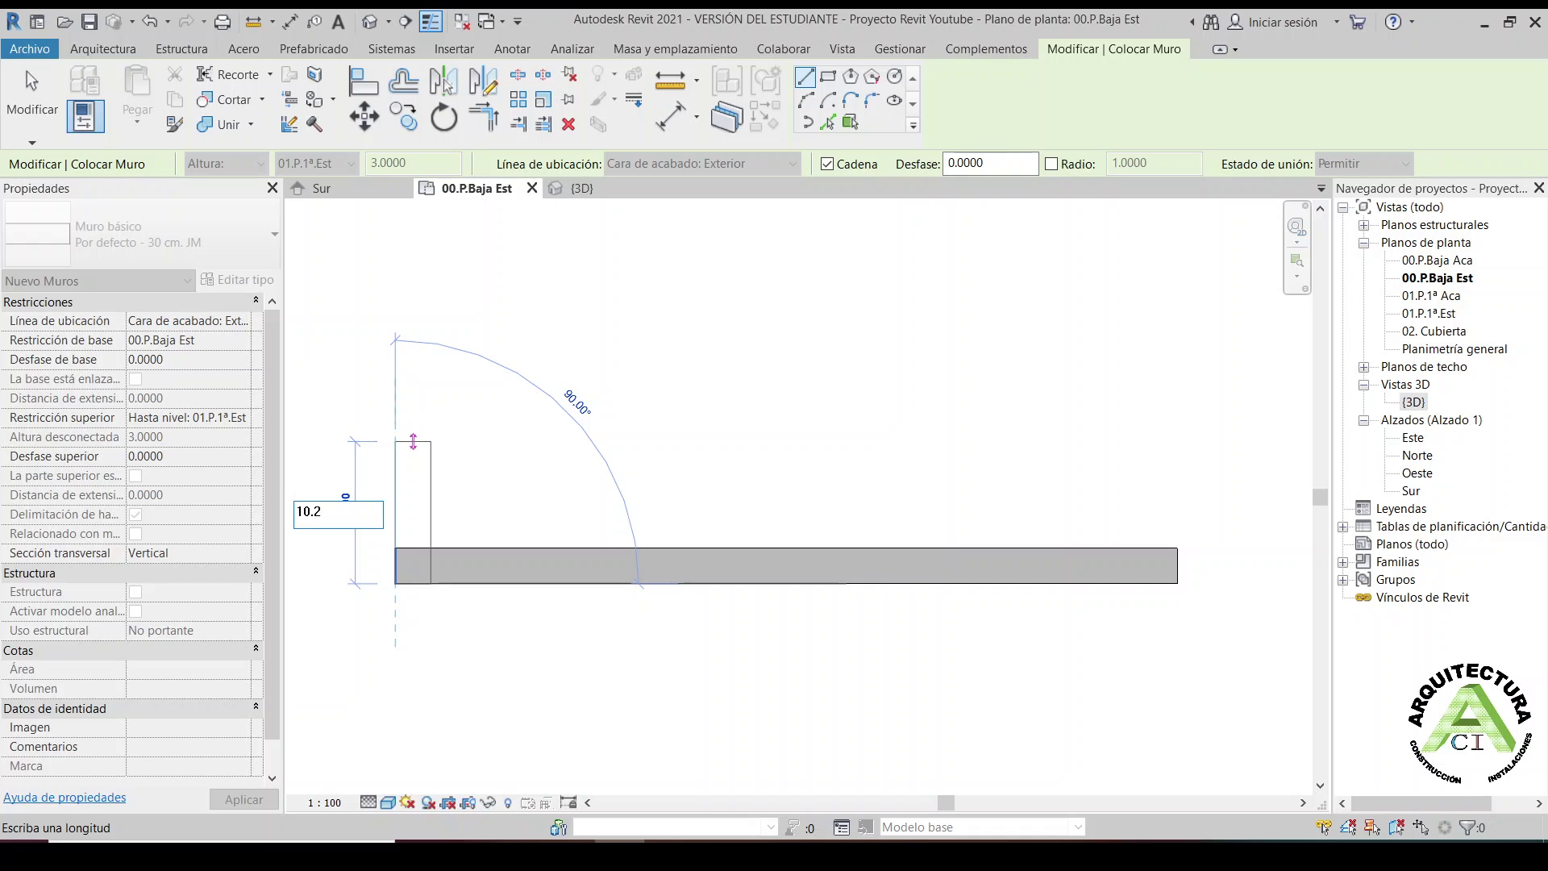
pyautogui.press('Return')
# Pan to the new wall's top and add the 8.65 m wall across the top
pyautogui.scroll(-1, 495, 415)
pyautogui.scroll(-2, 500, 415)
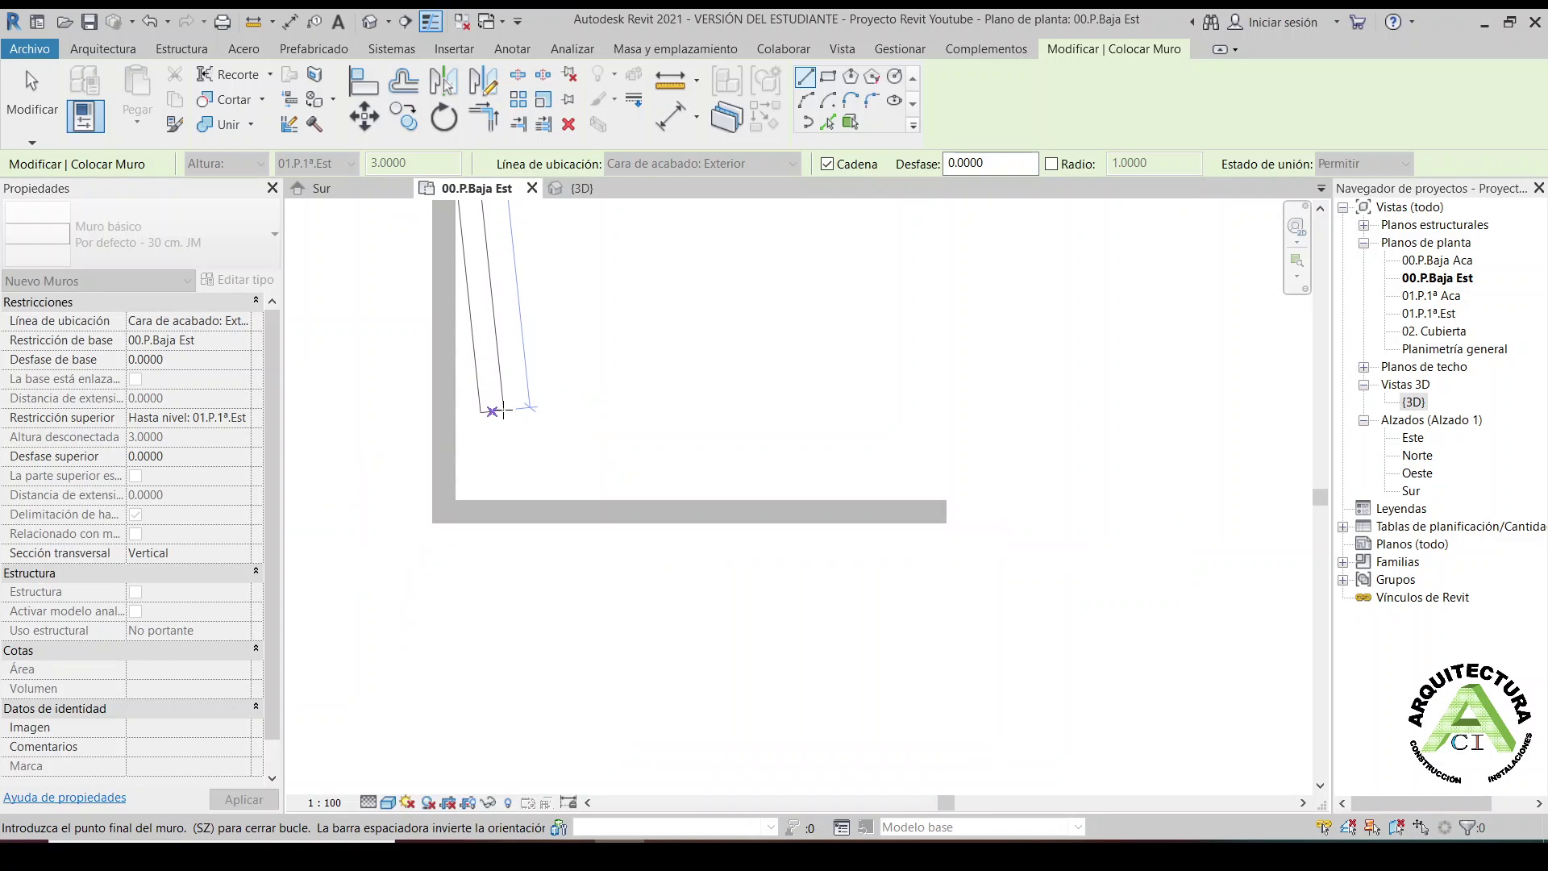
pyautogui.moveTo(500, 416); pyautogui.dragTo(500, 631, button='middle')
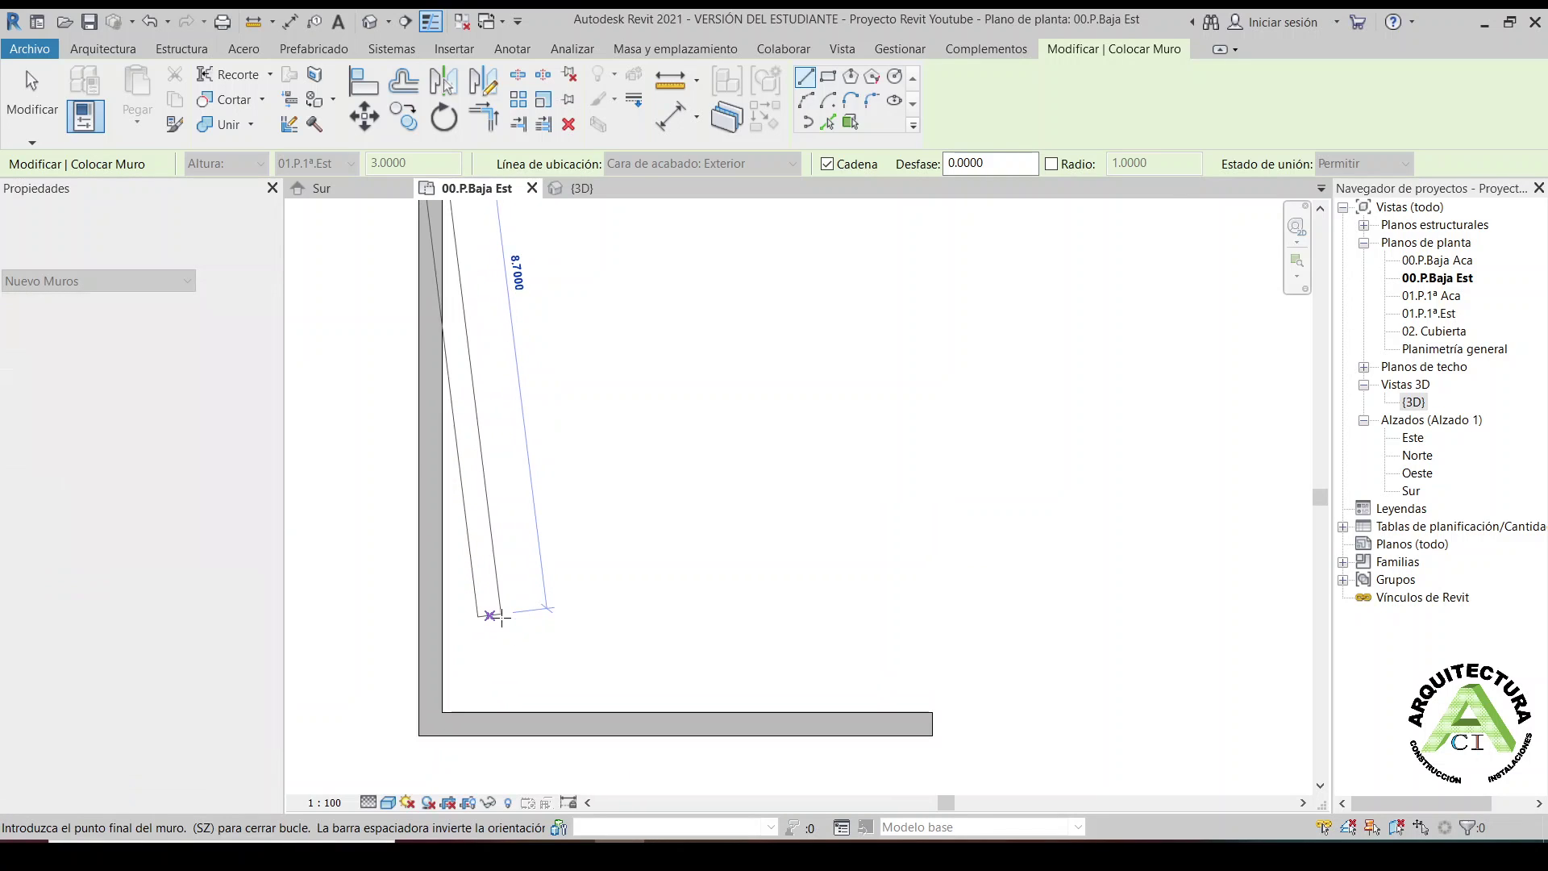
pyautogui.scroll(-2, 500, 631)
pyautogui.moveTo(542, 478); pyautogui.dragTo(561, 634, button='middle')
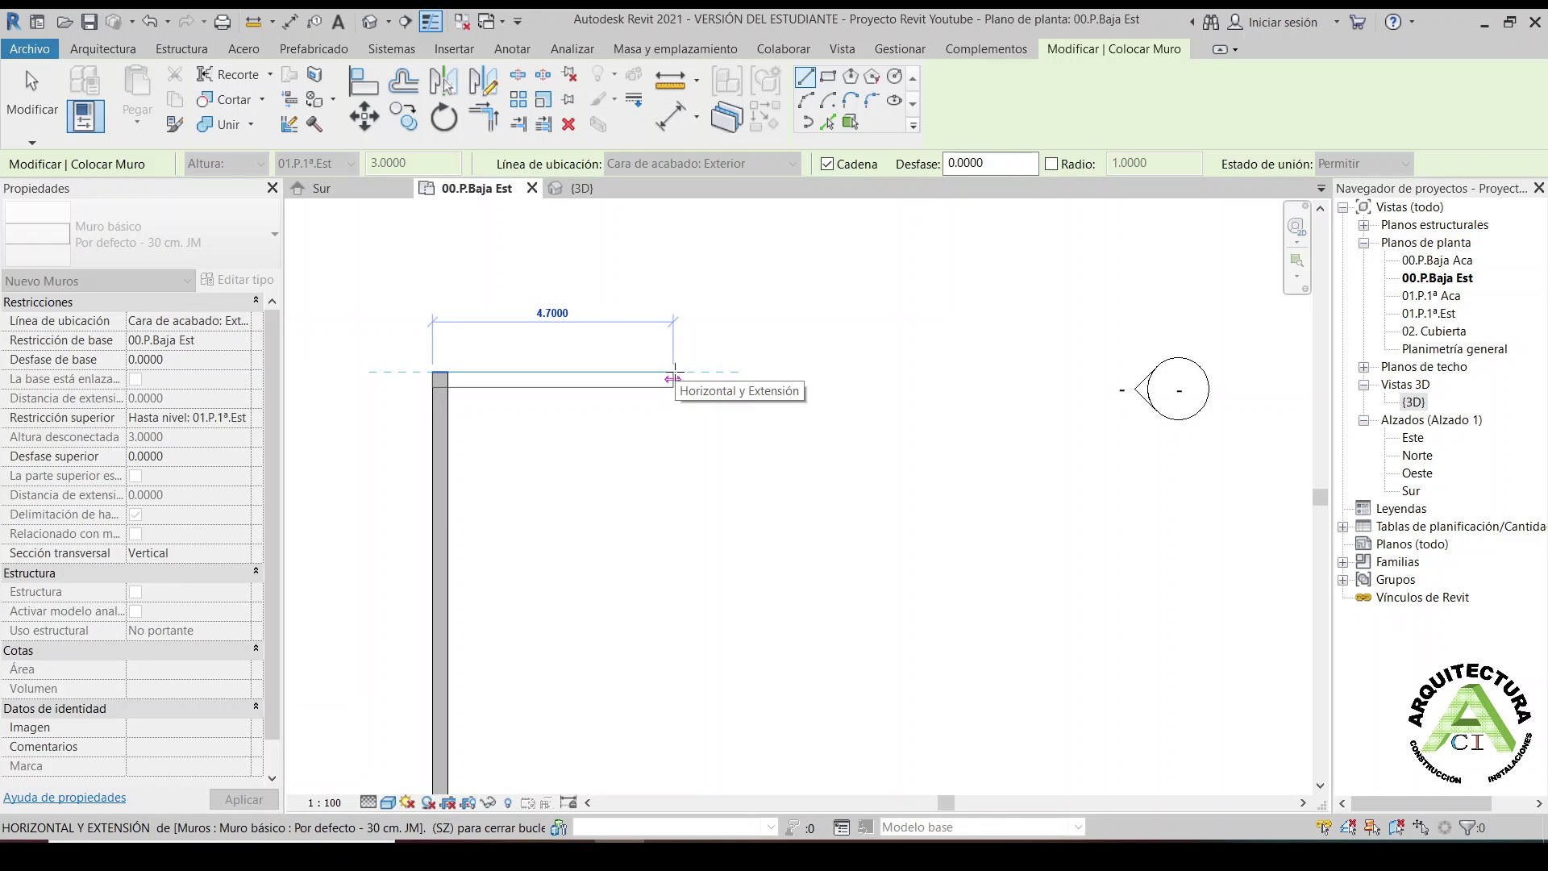
pyautogui.write('8.65')
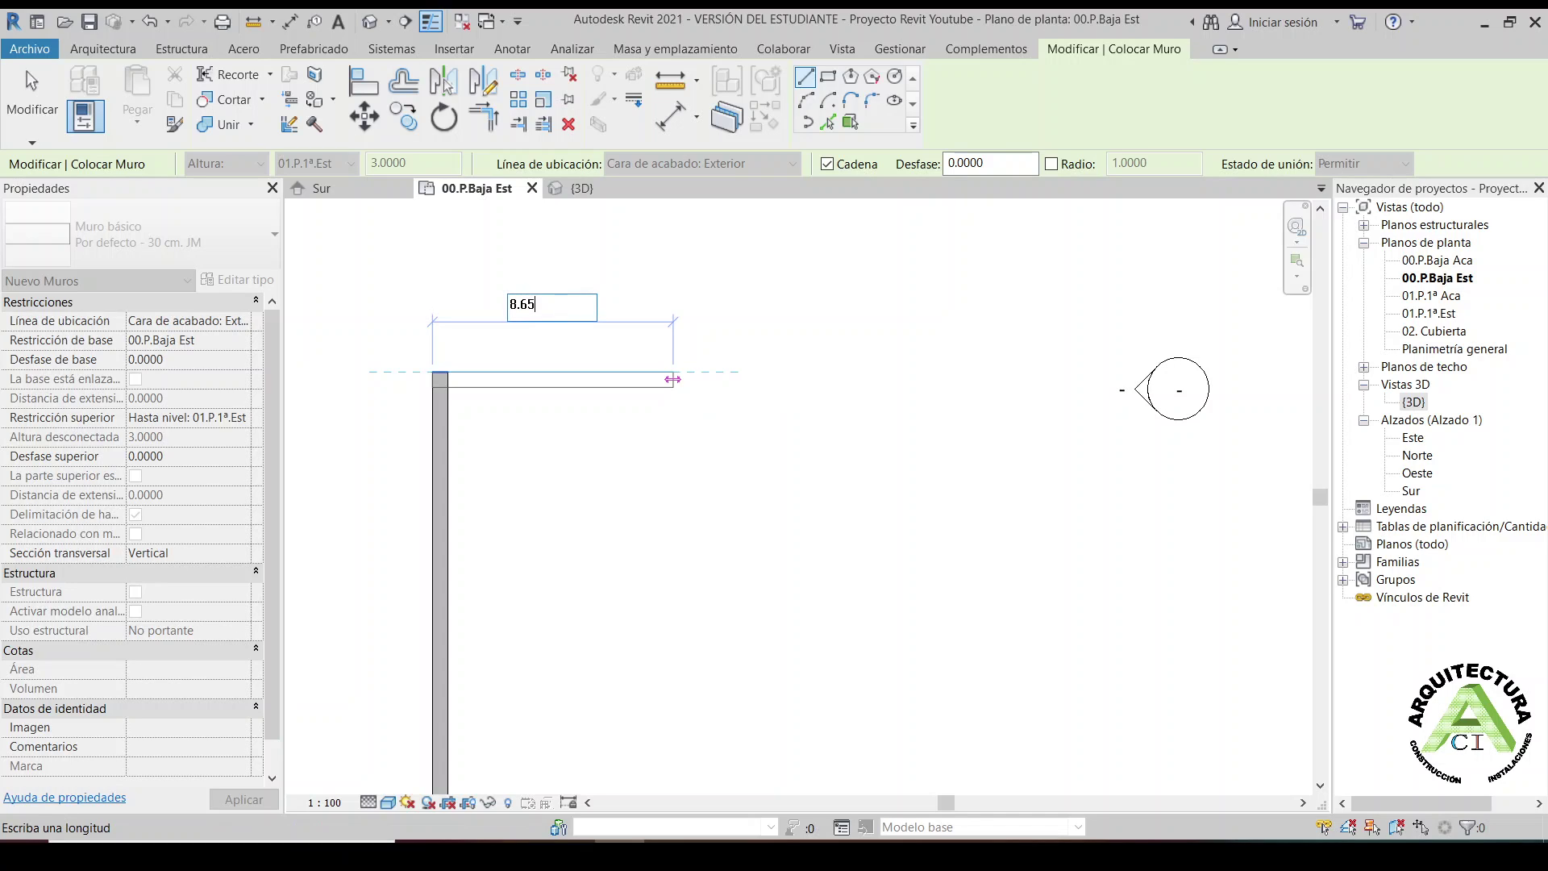
pyautogui.press('Return')
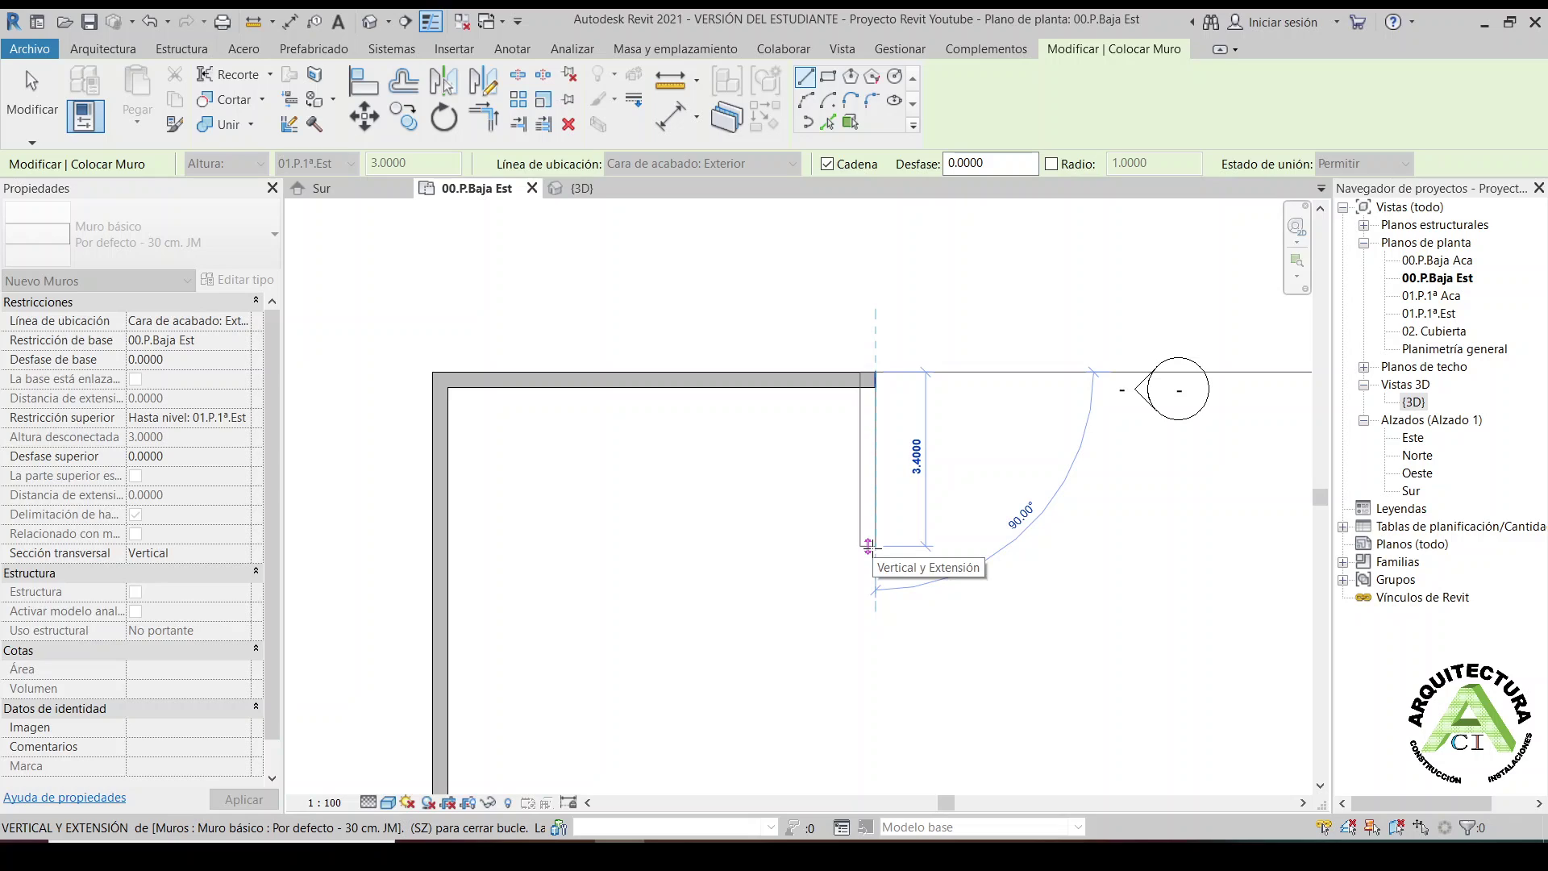
# Add the next two chained walls, 3.4 m and 2.05 m long
pyautogui.write('3.4')
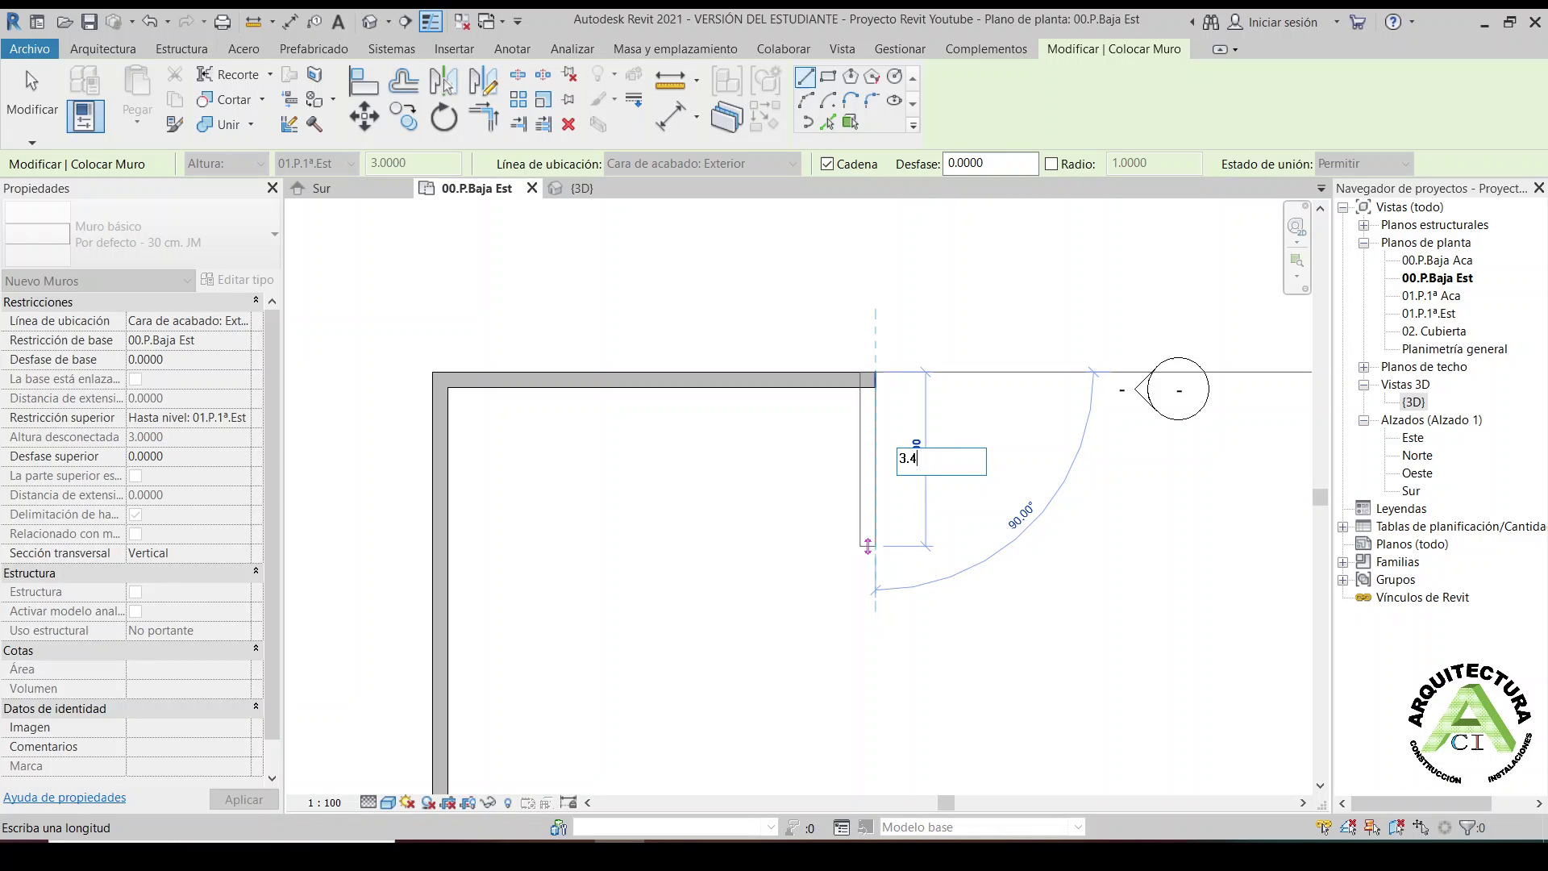
pyautogui.press('Return')
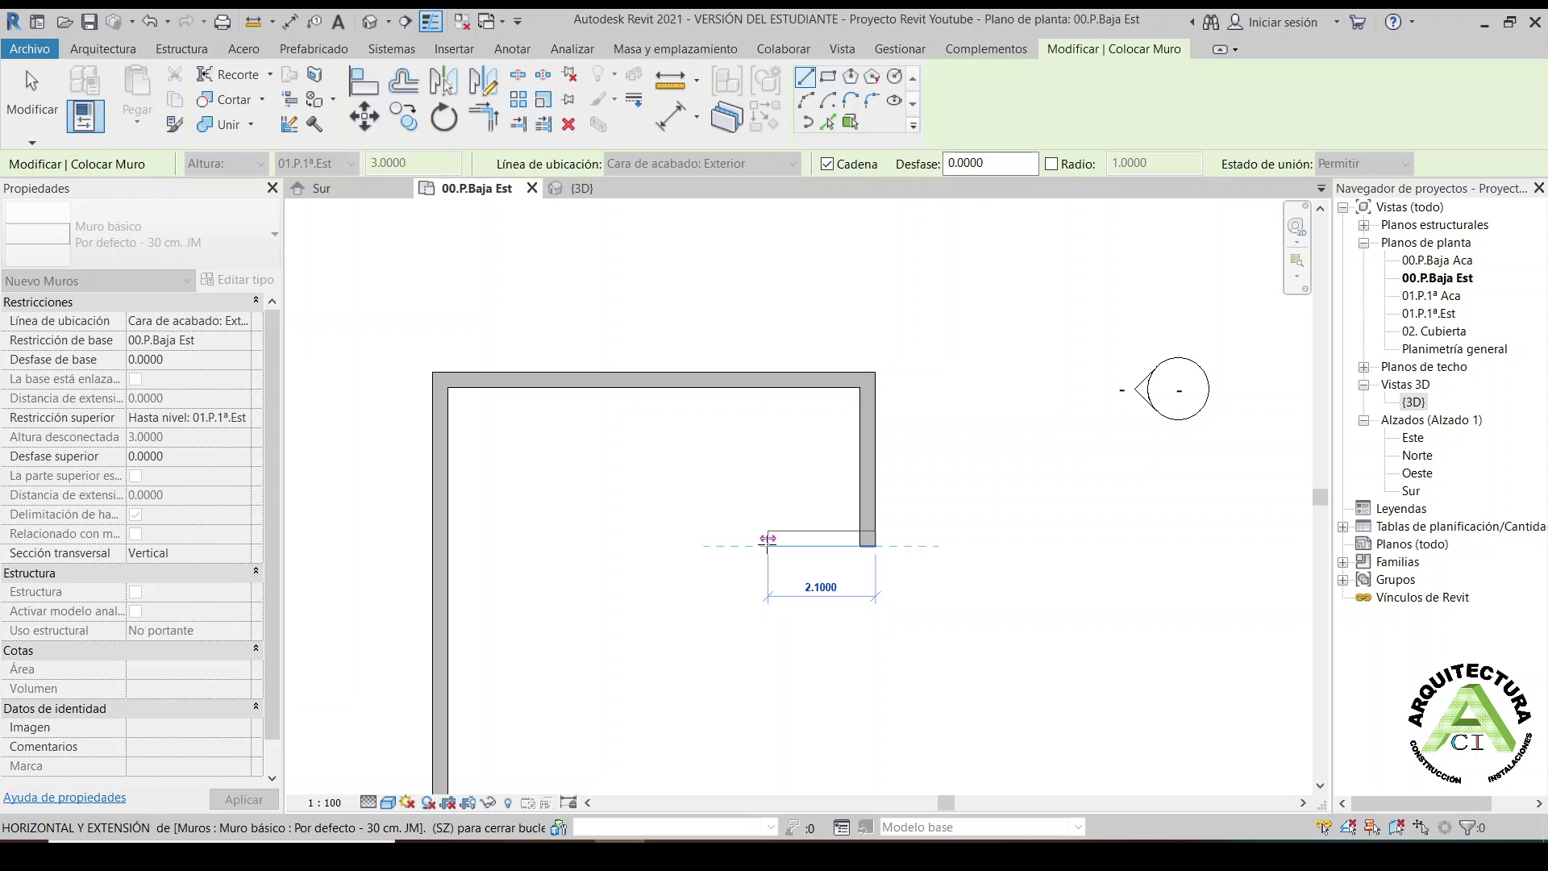
pyautogui.write('2.05')
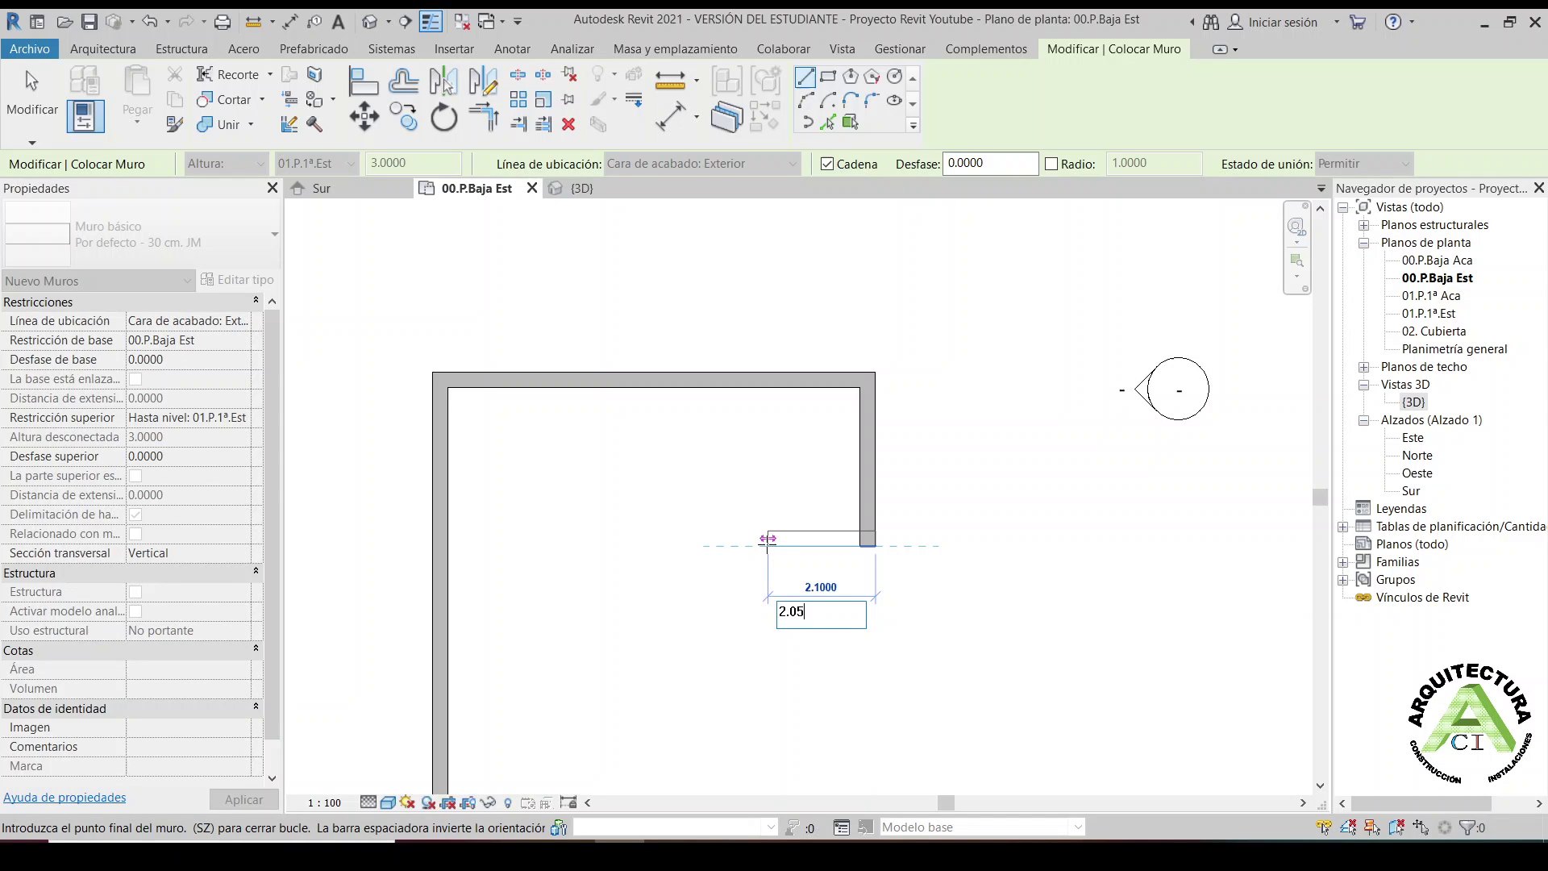
pyautogui.press('Return')
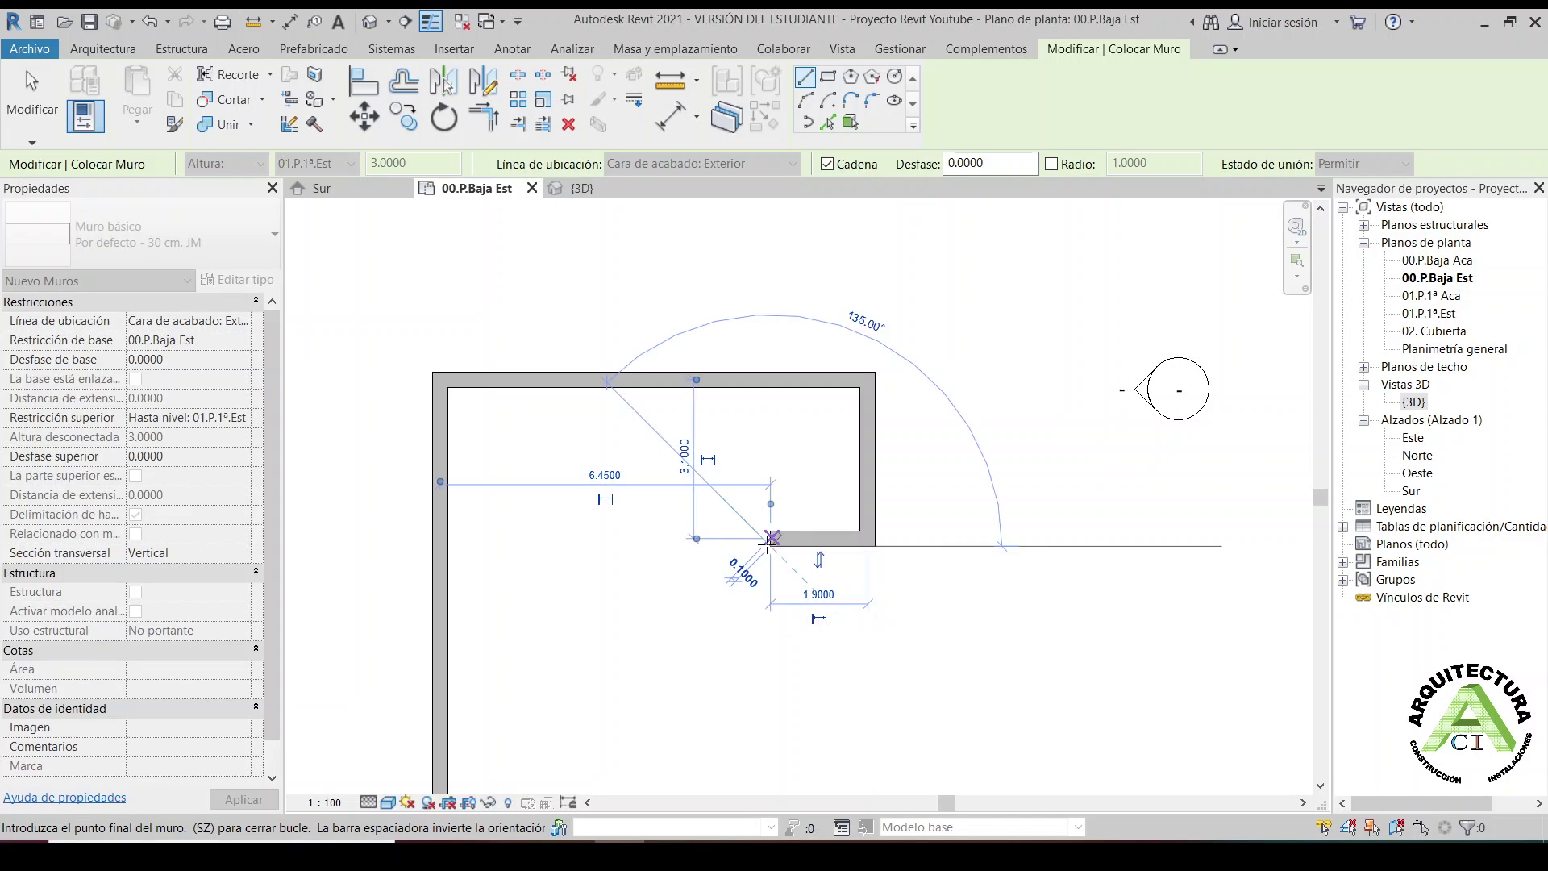
# End the last wall at the bottom wall's corner to close the outline, then exit wall placement
pyautogui.moveTo(761, 794); pyautogui.dragTo(795, 461, button='middle')
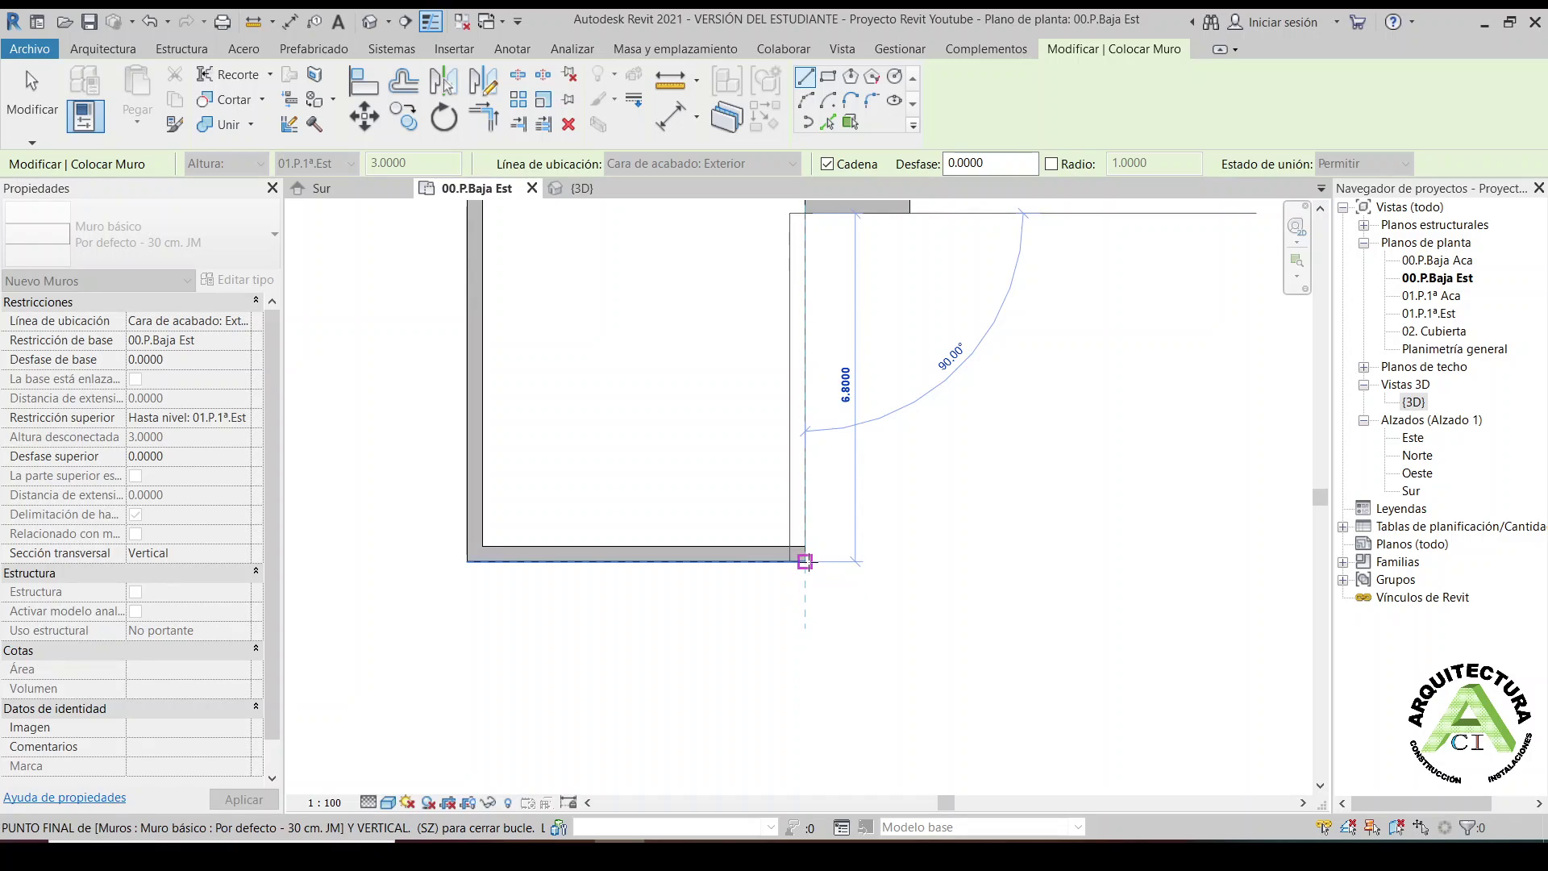
pyautogui.scroll(3, 805, 561)
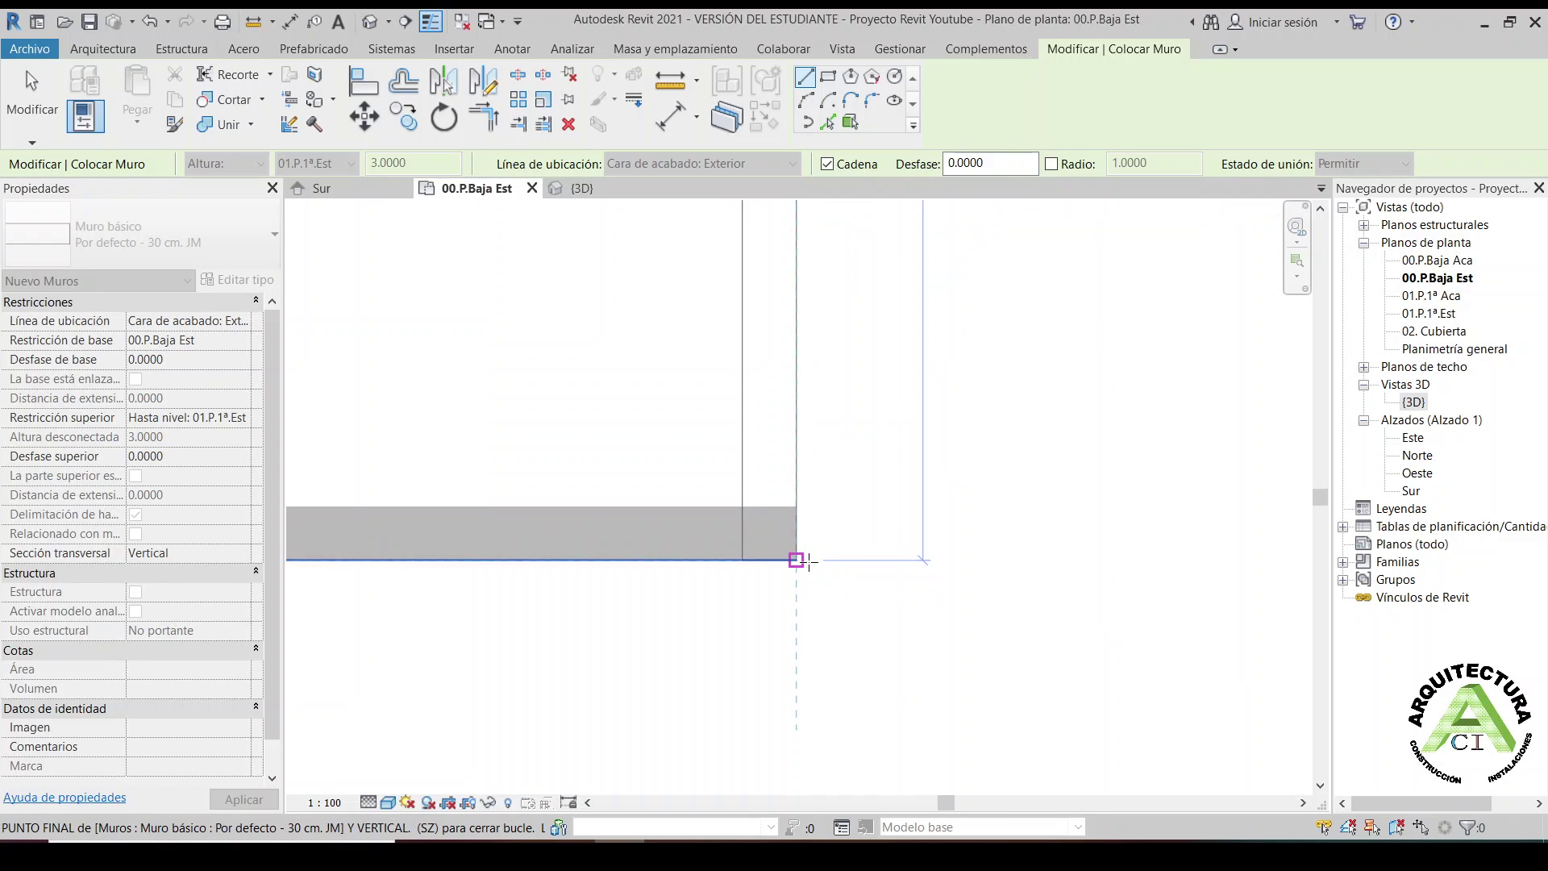
pyautogui.scroll(2, 808, 562)
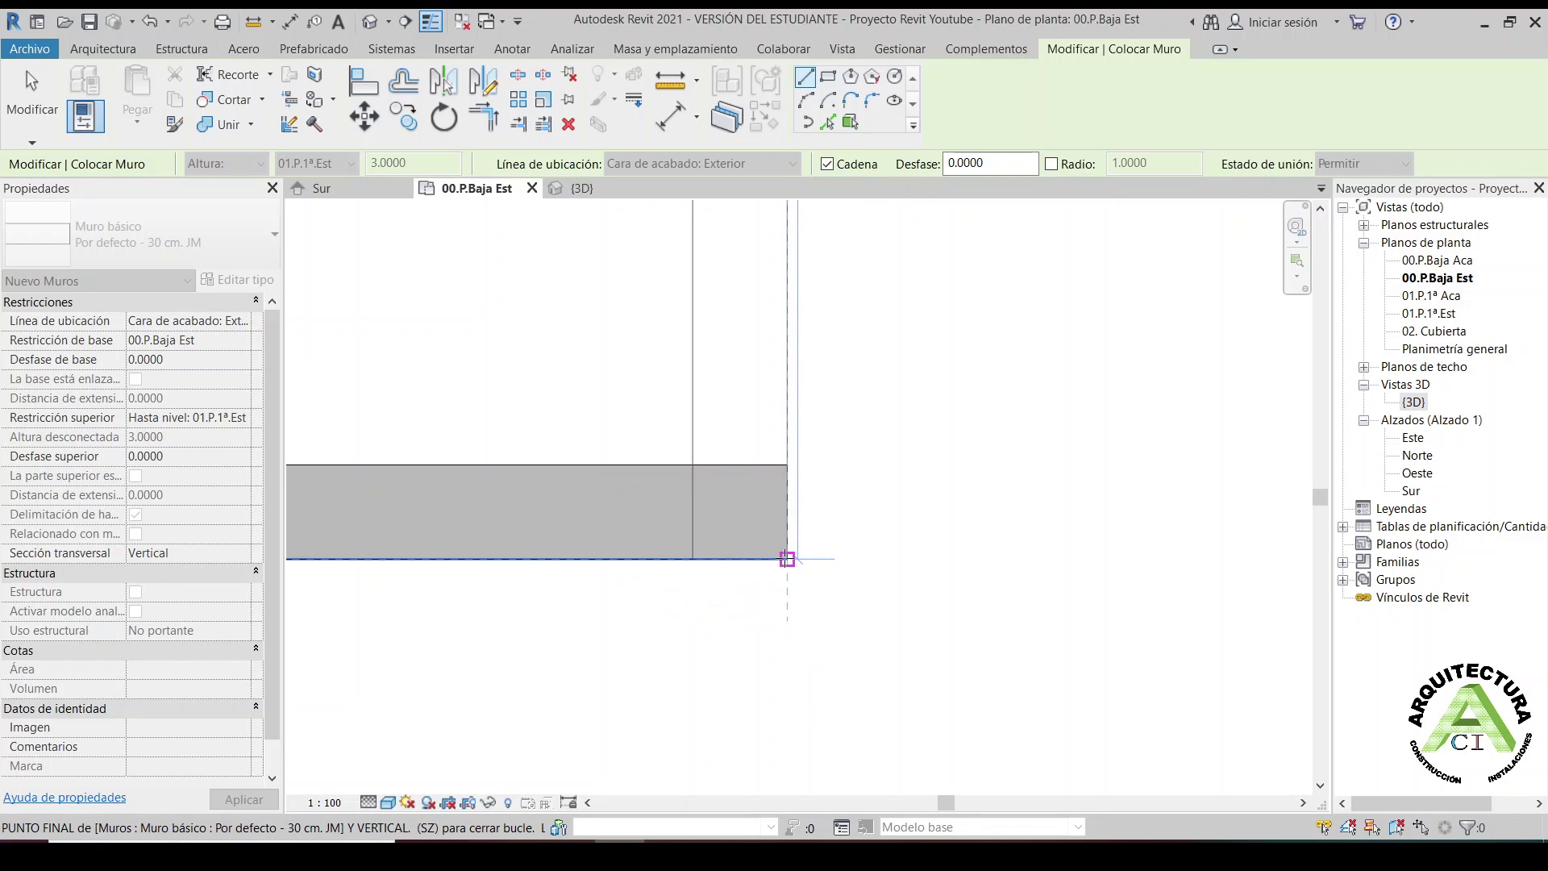
pyautogui.click(787, 559)
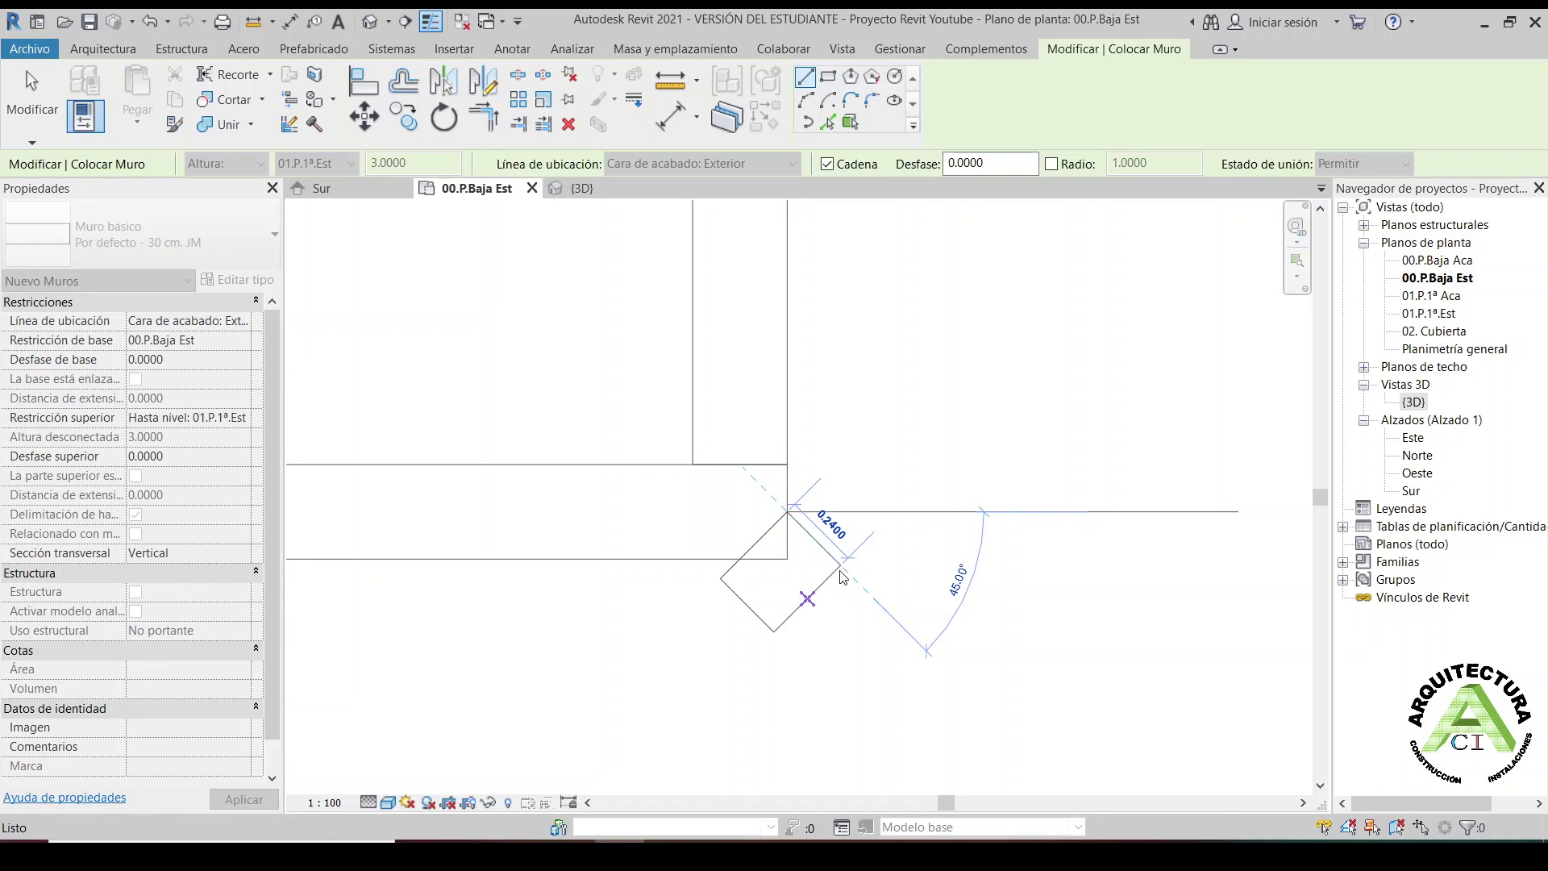
pyautogui.press('Escape')
pyautogui.press('Escape')
pyautogui.press('Escape')
pyautogui.moveTo(843, 578)
pyautogui.mouseDown(button='middle')
pyautogui.moveTo(899, 604)
pyautogui.moveTo(888, 691)
pyautogui.mouseUp(button='middle')
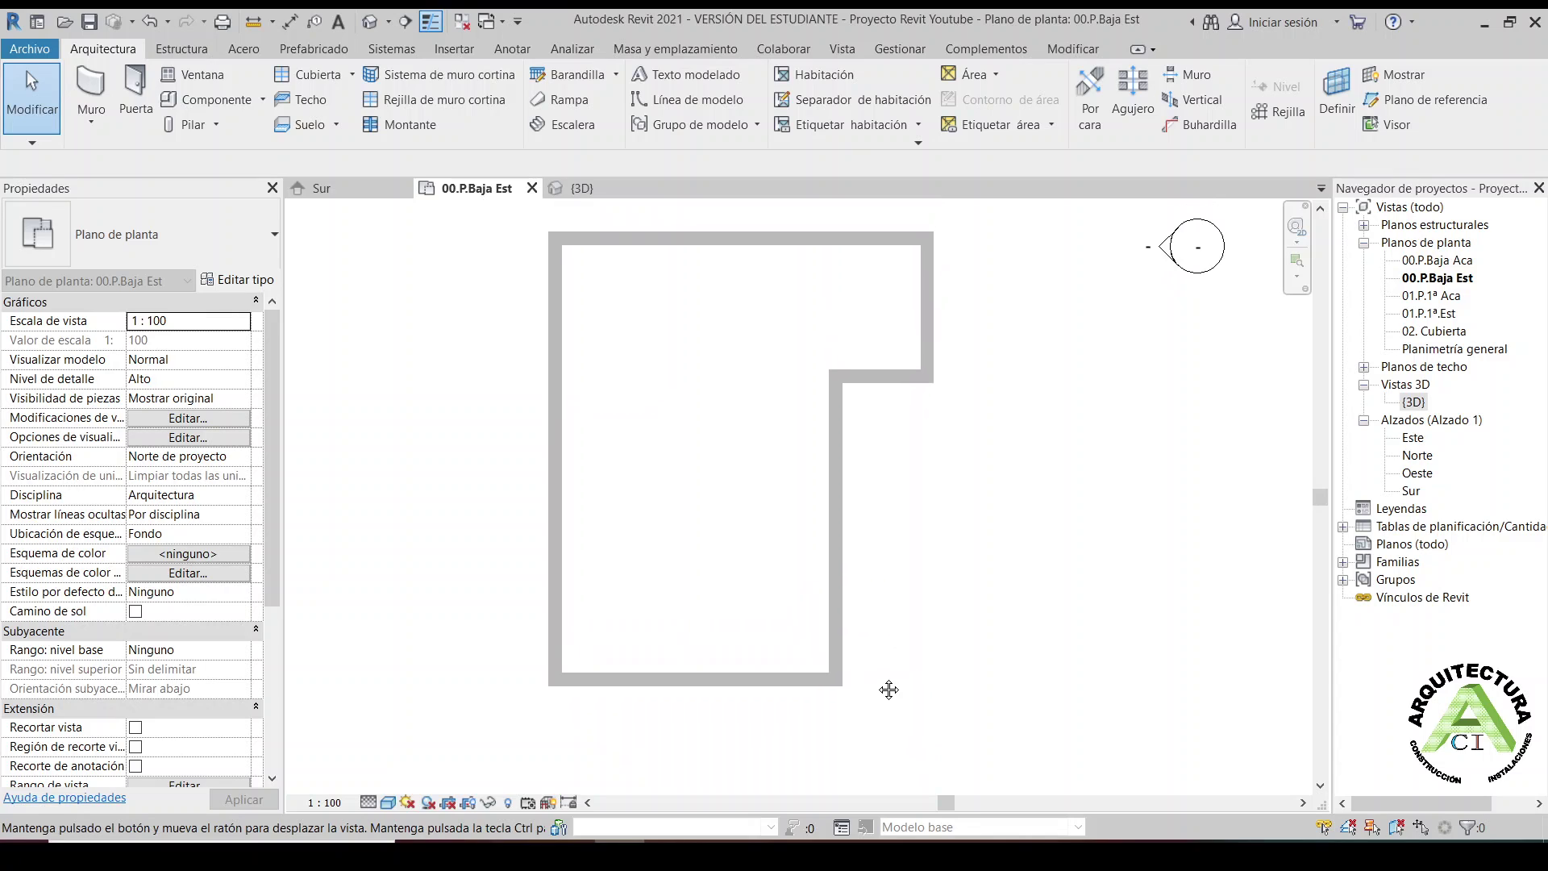
# Select the bottom wall to check its length, area and volume
pyautogui.click(639, 682)
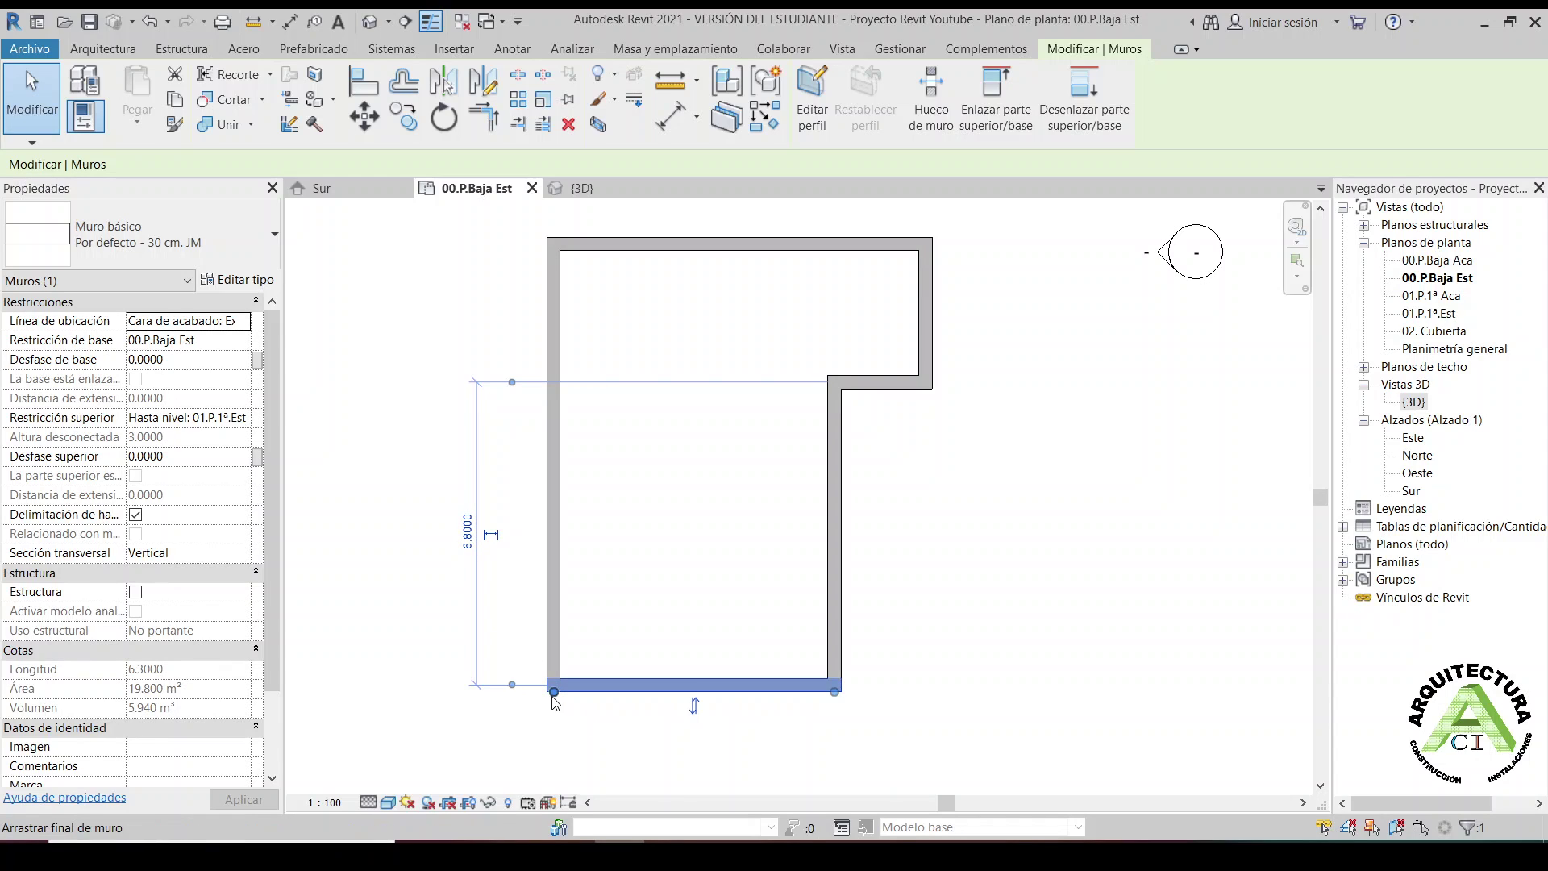
pyautogui.scroll(3, 553, 690)
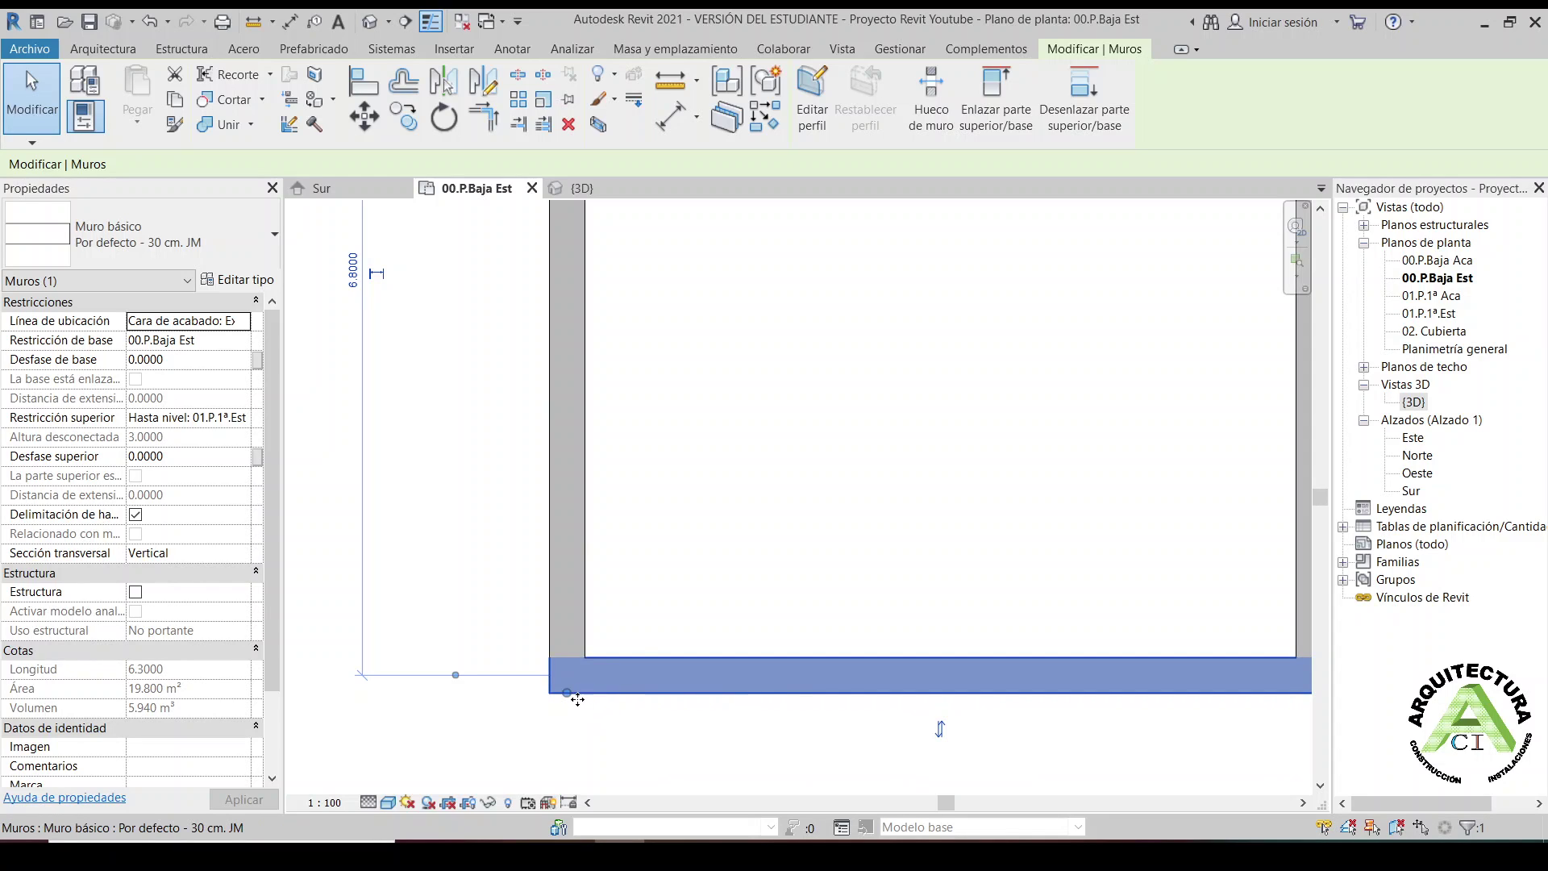
pyautogui.scroll(1, 567, 694)
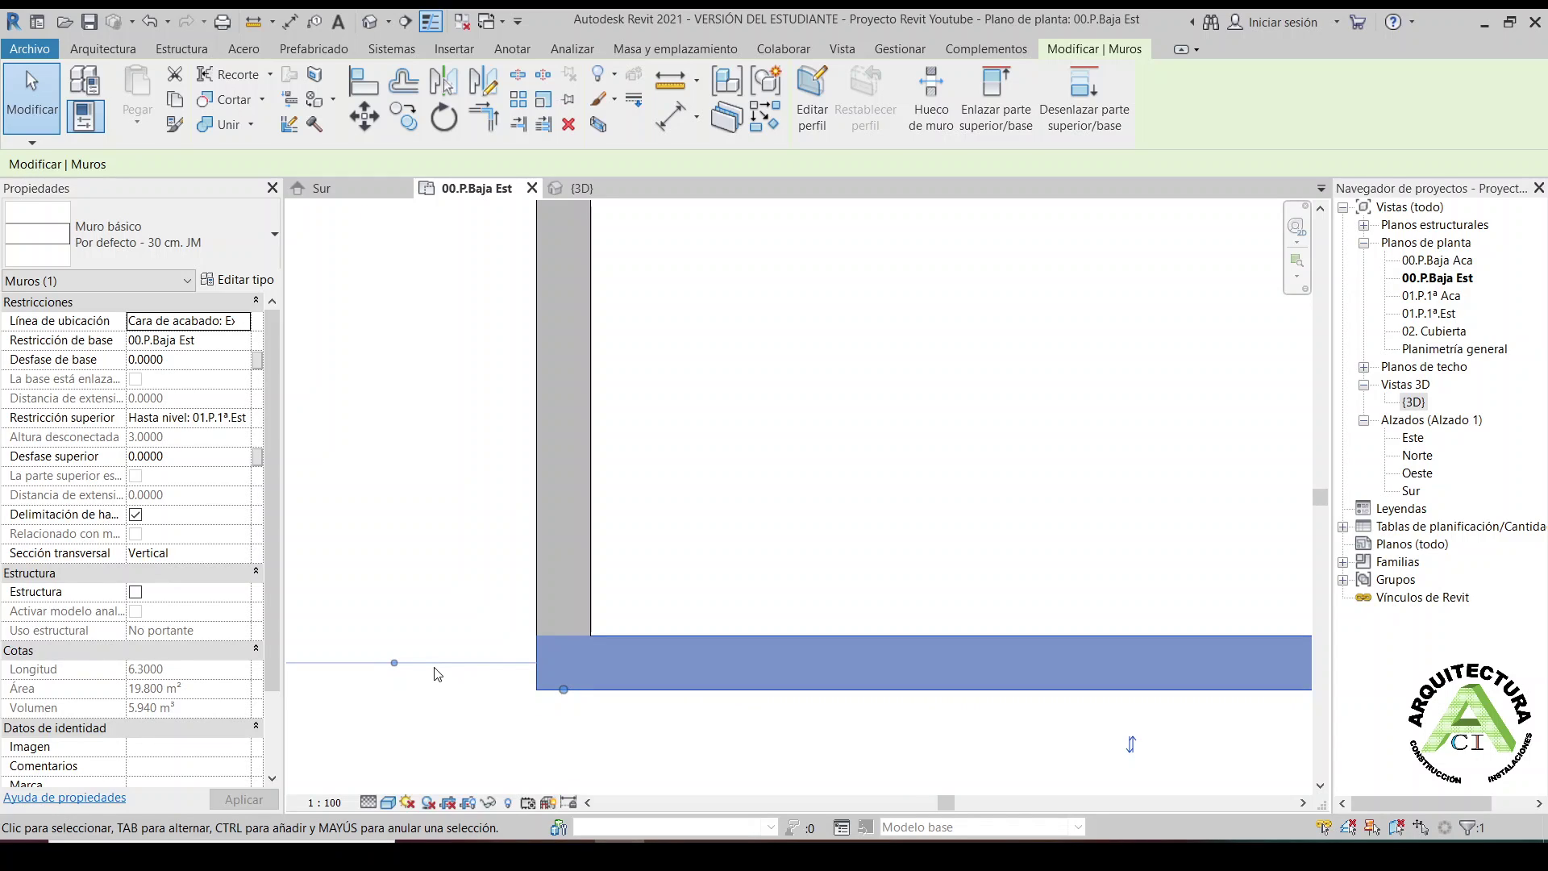
pyautogui.scroll(-1, 496, 674)
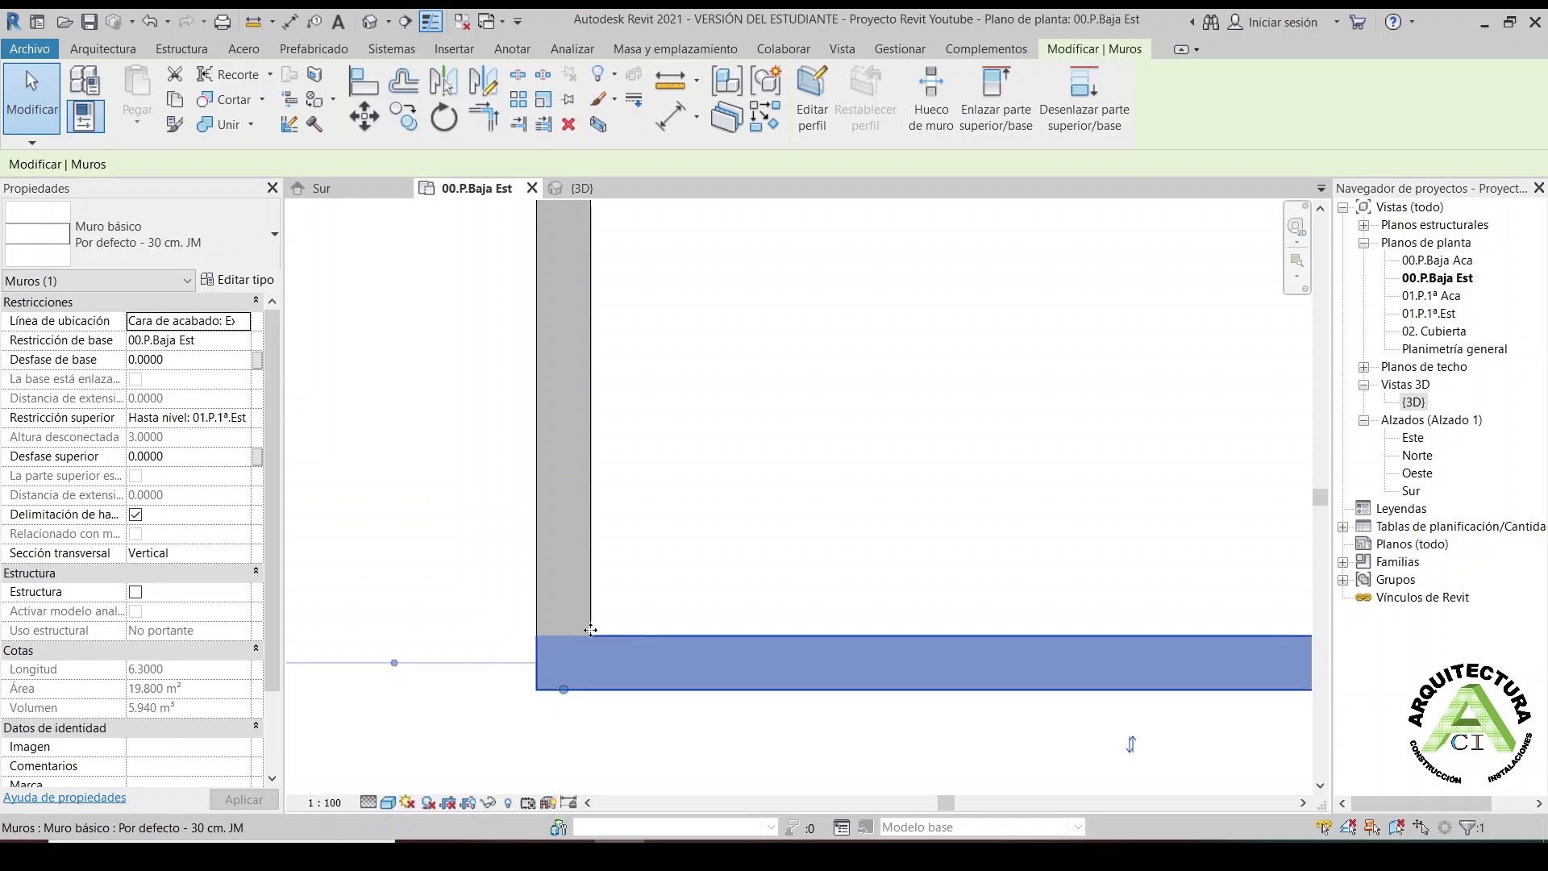
pyautogui.scroll(-2, 685, 548)
pyautogui.scroll(-3, 724, 512)
pyautogui.moveTo(762, 479); pyautogui.dragTo(710, 640, button='middle')
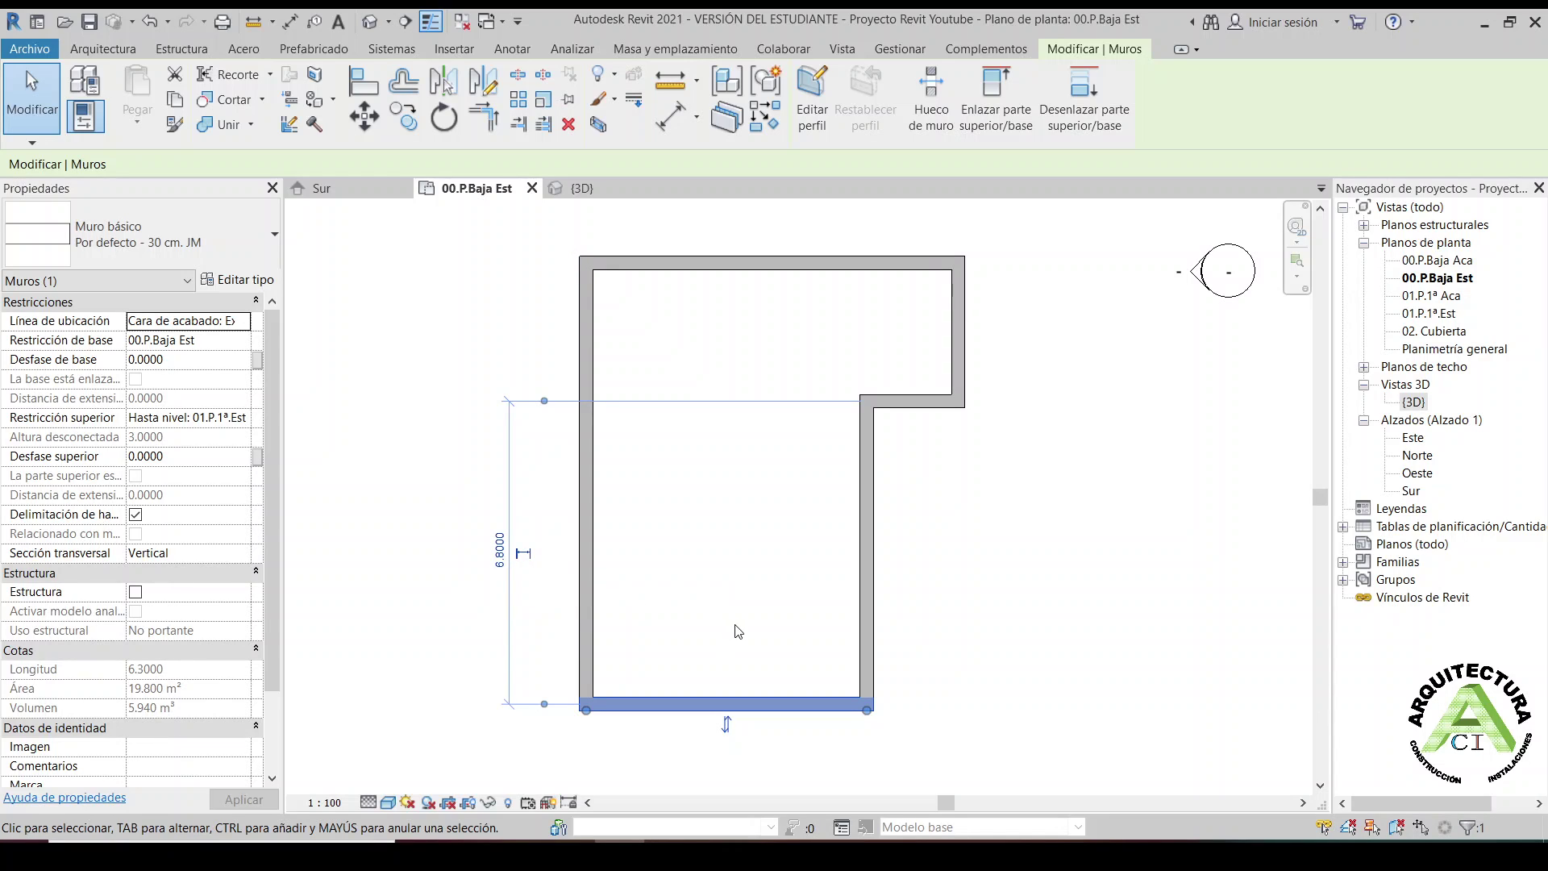
# Reselect the bottom wall and the inner vertical wall to read their temporary dimensions, then deselect
pyautogui.click(786, 758)
pyautogui.click(743, 708)
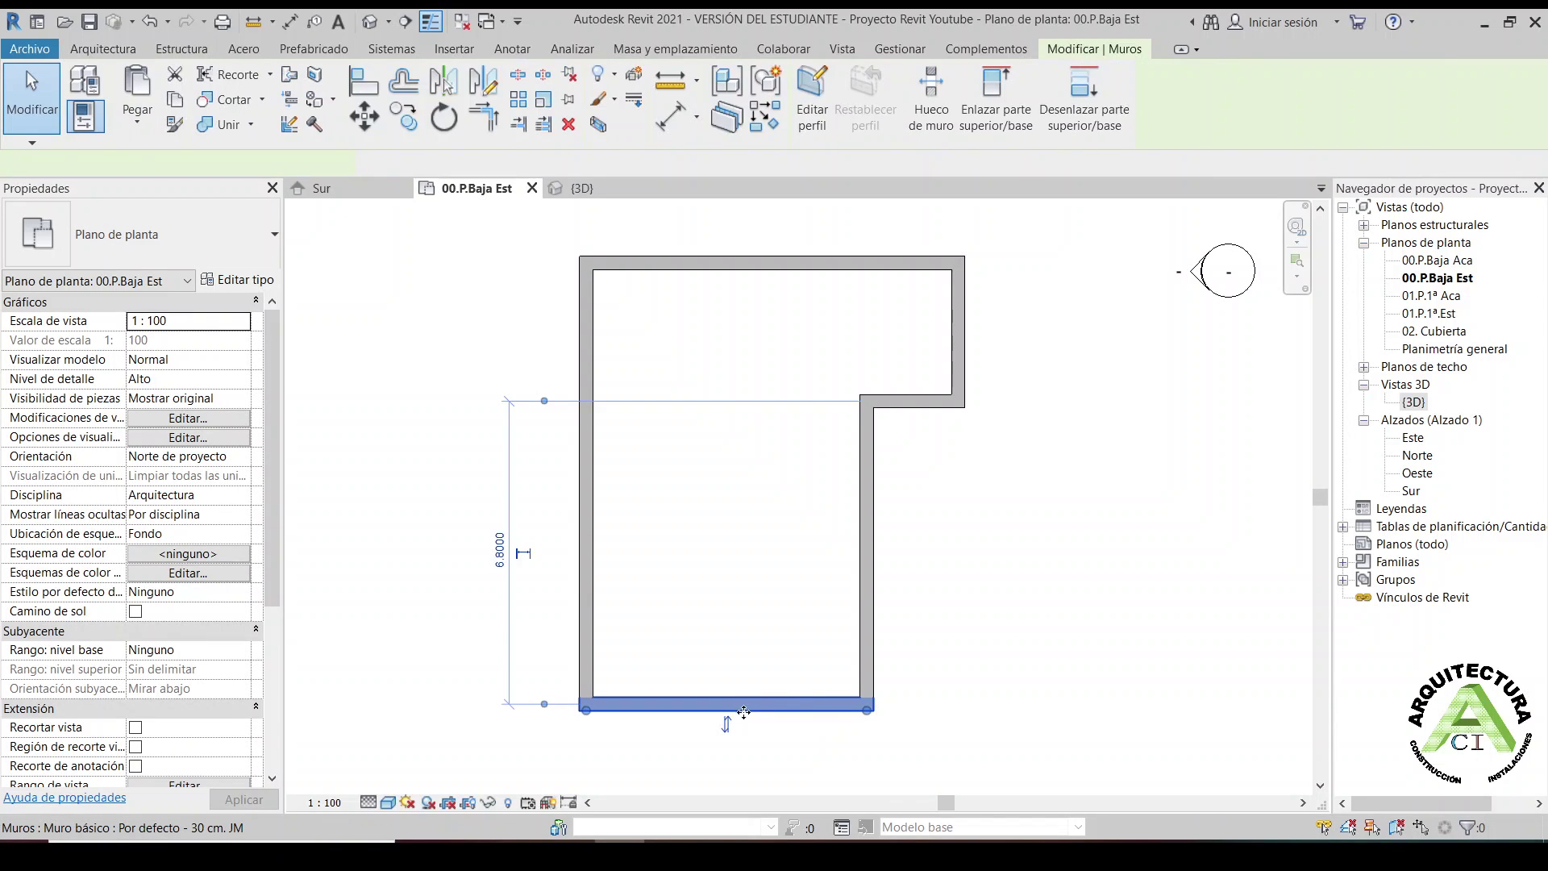
pyautogui.click(871, 641)
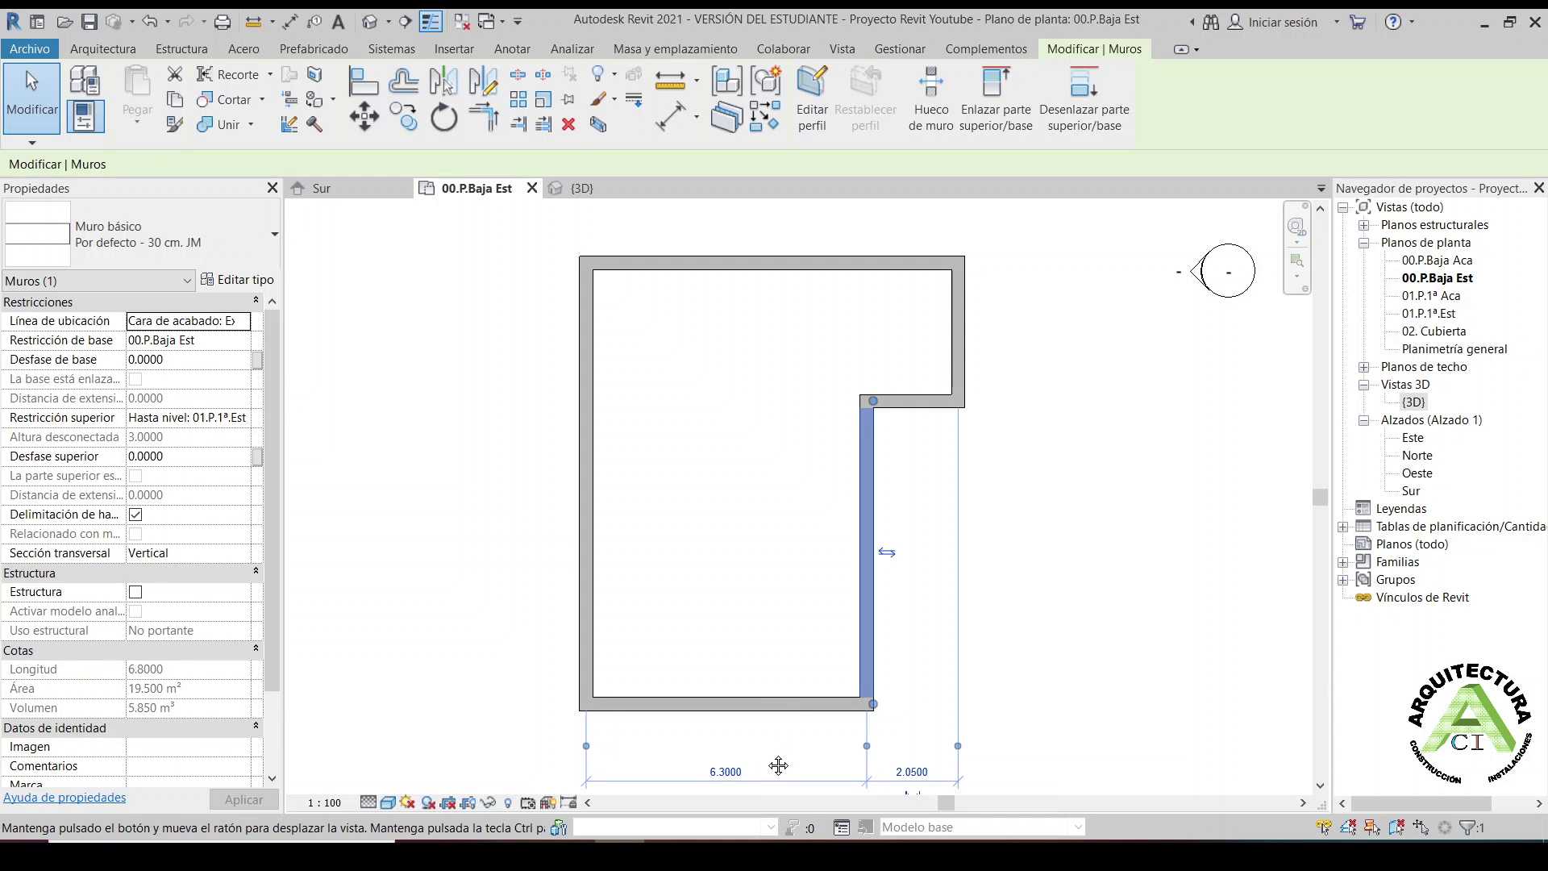
pyautogui.moveTo(777, 766); pyautogui.dragTo(779, 623, button='middle')
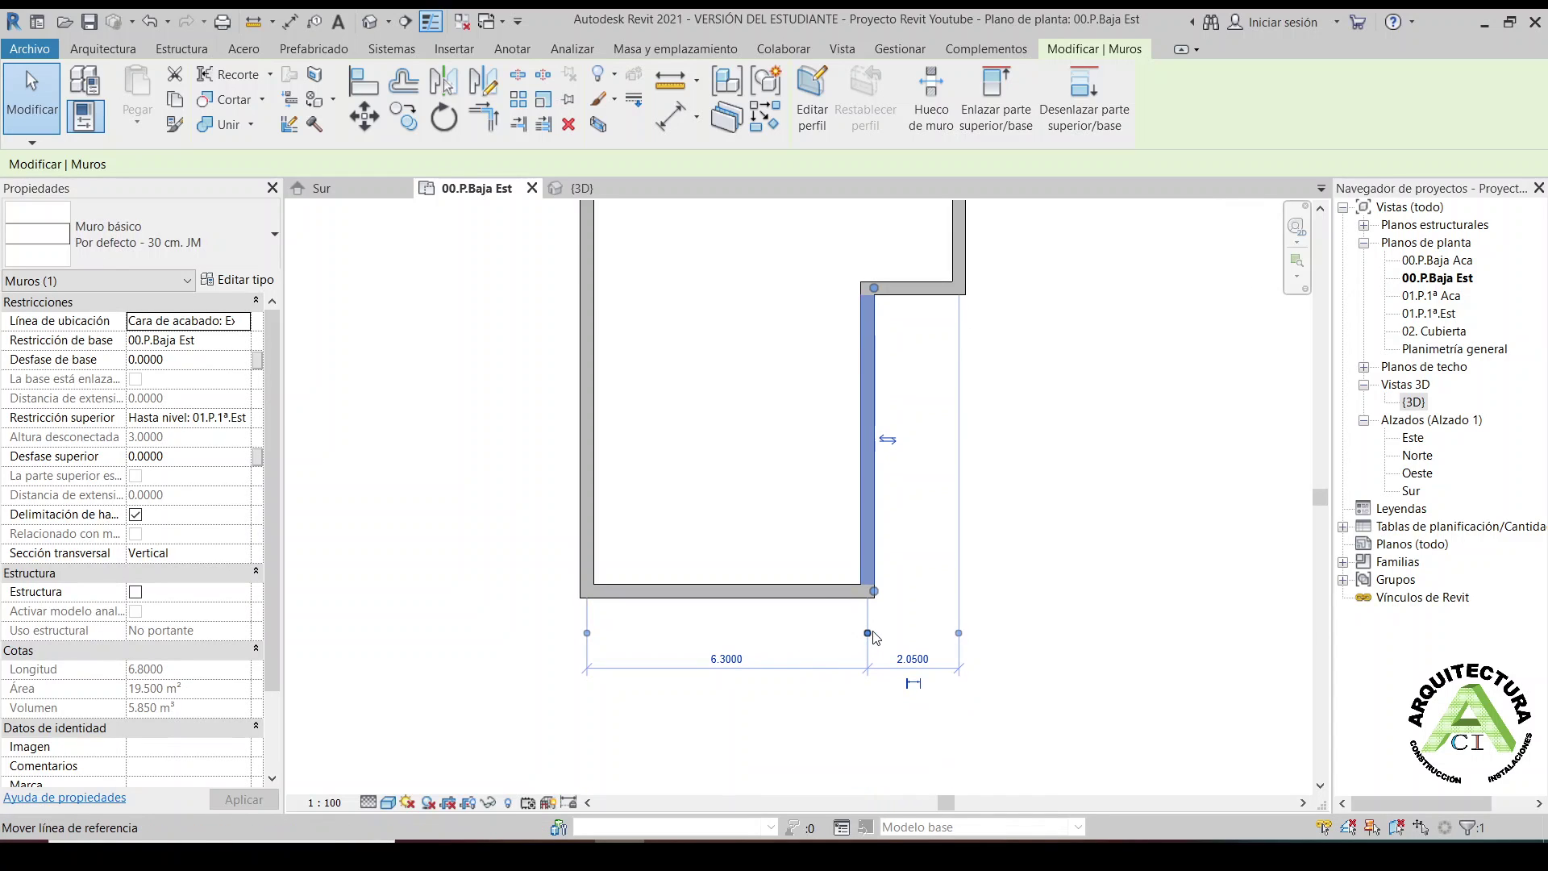
pyautogui.scroll(3, 593, 605)
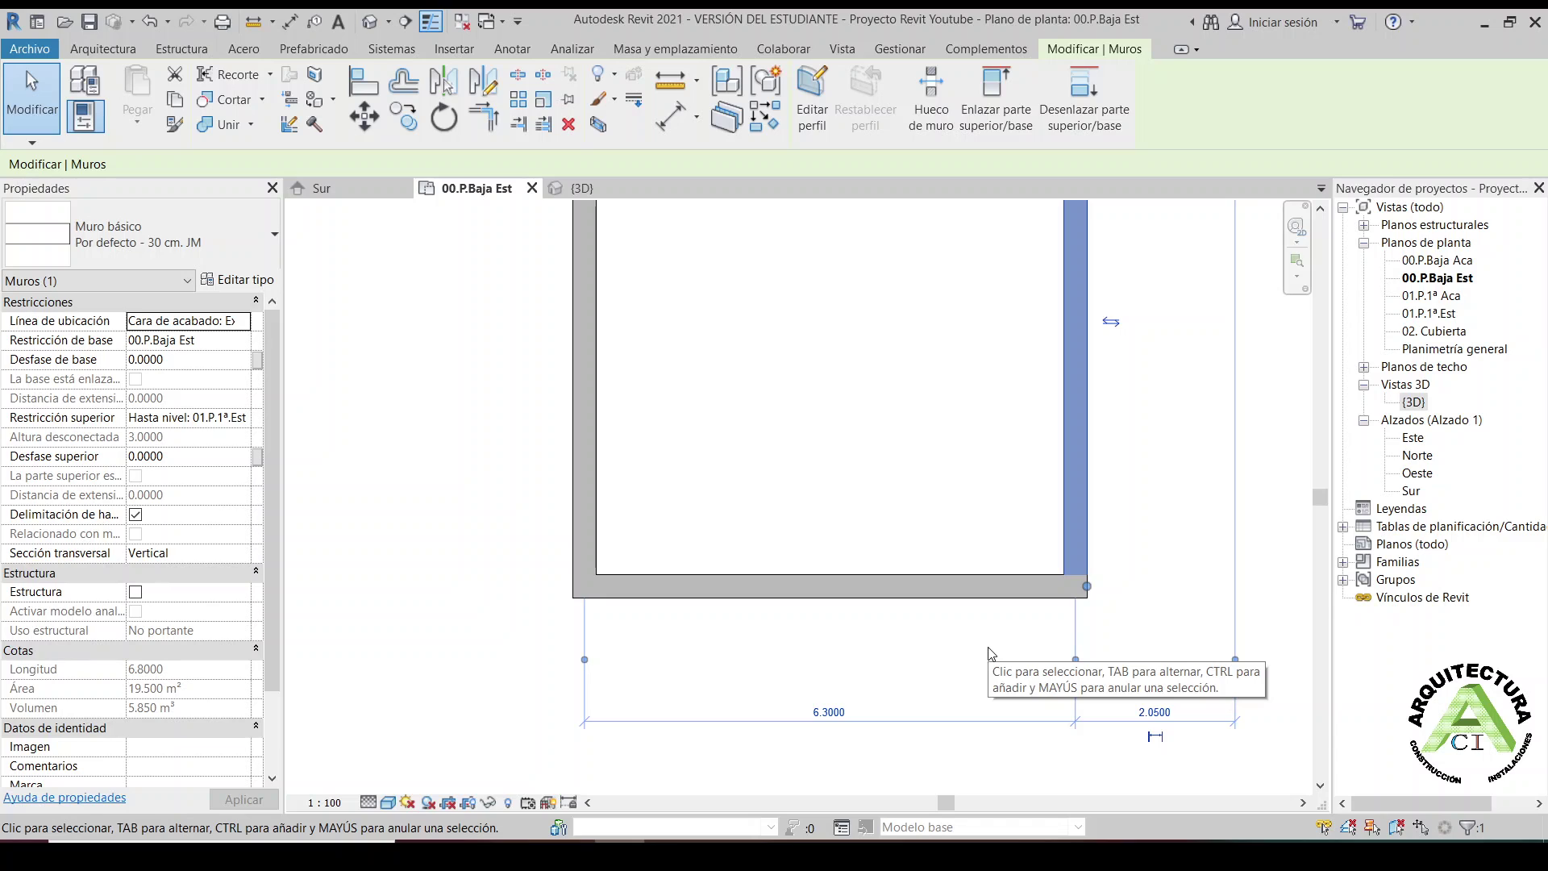
pyautogui.click(929, 641)
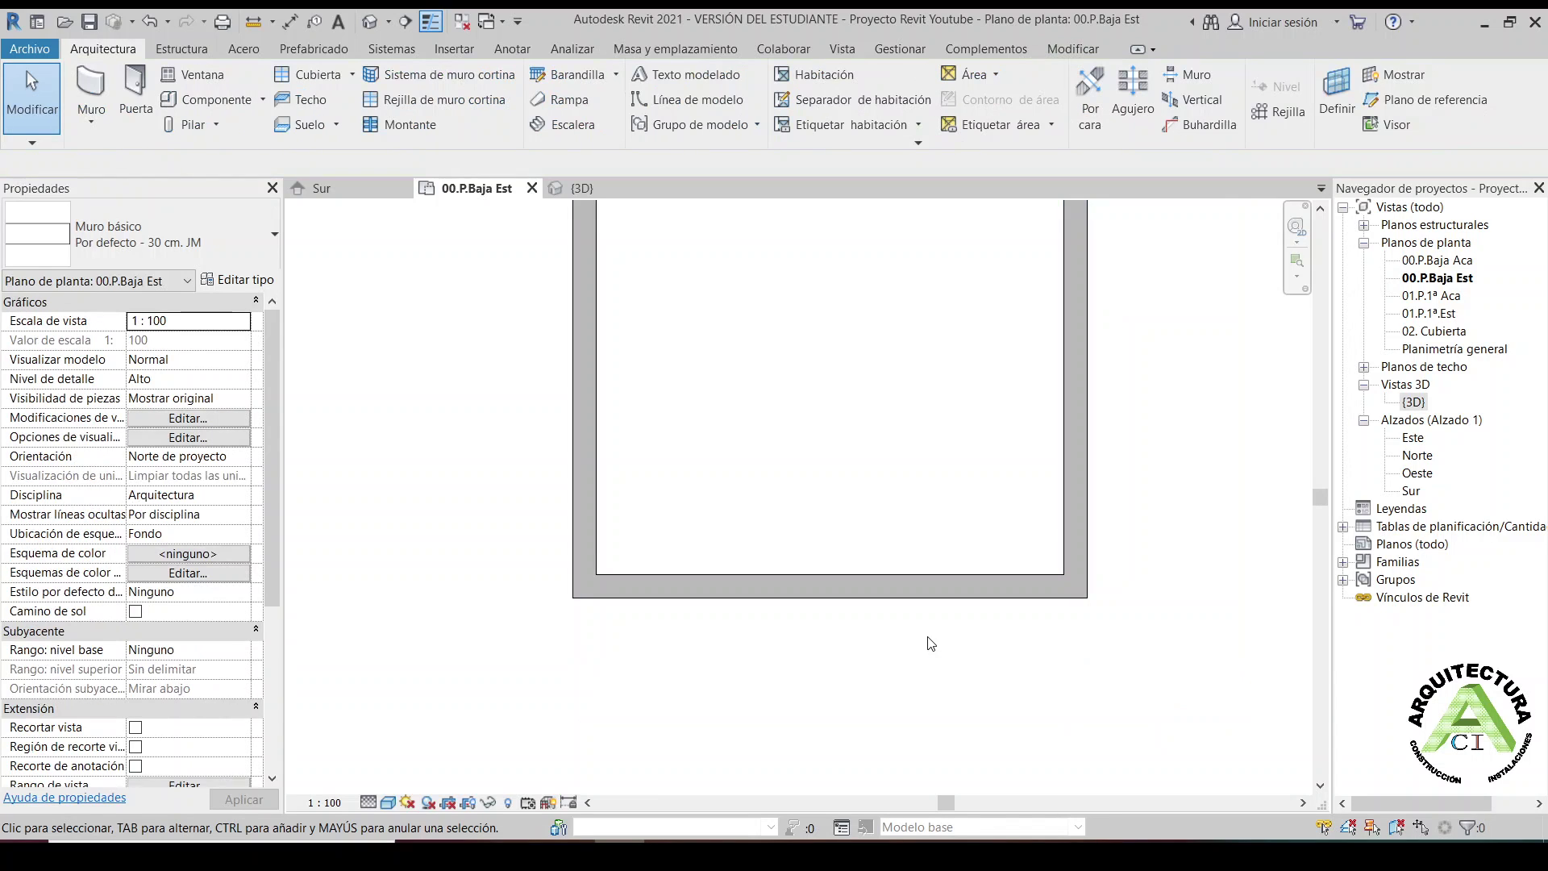
pyautogui.click(903, 49)
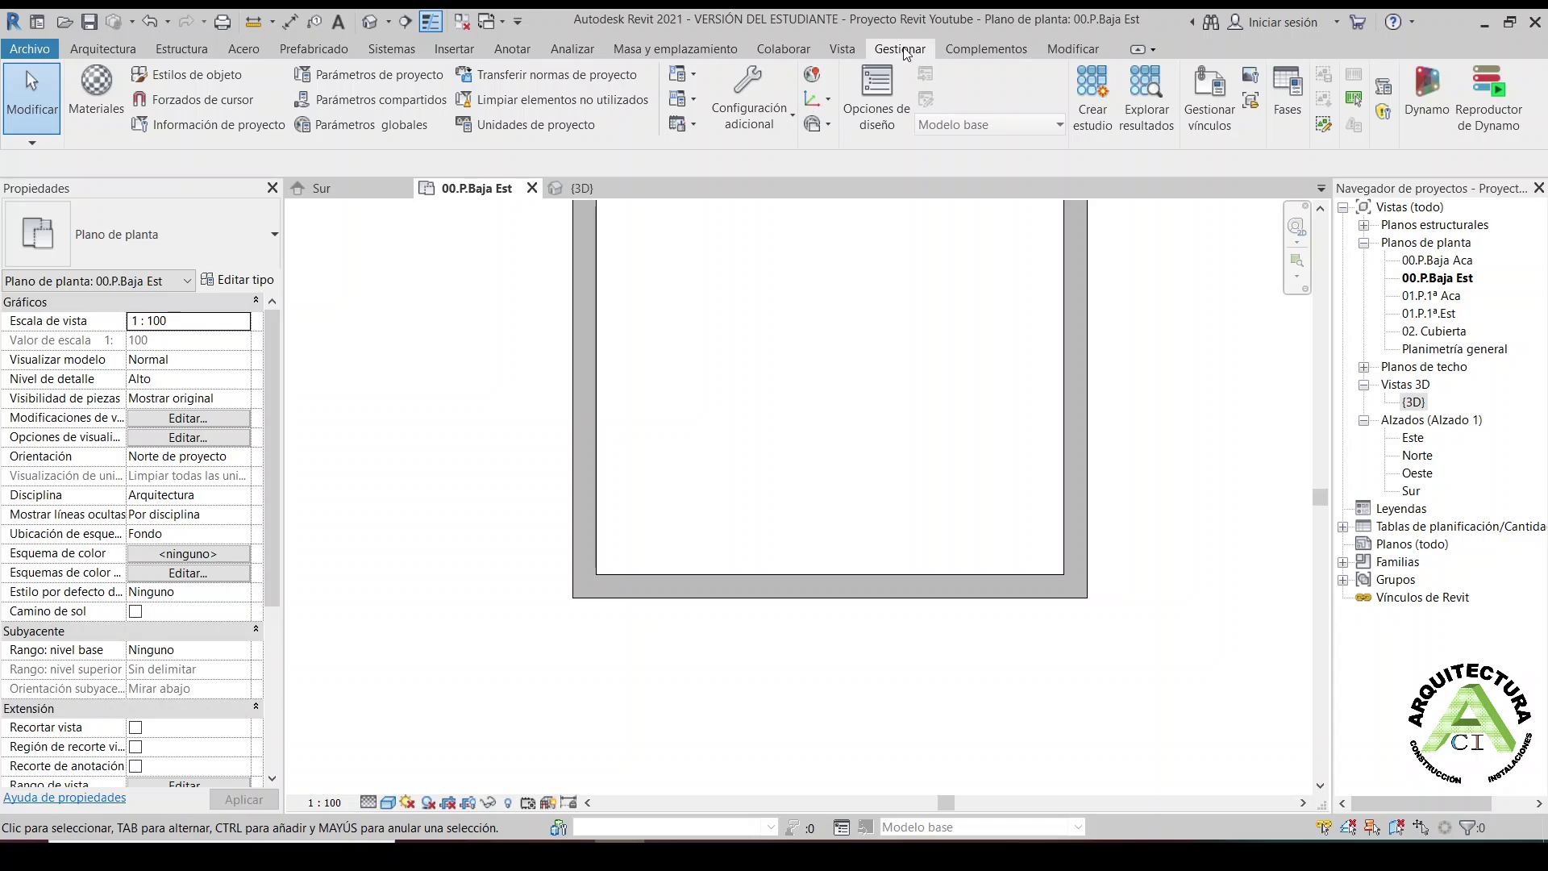
# Set temporary dimensions for doors and windows to measure to openings (Huecos) in Cotas temporales
pyautogui.click(739, 117)
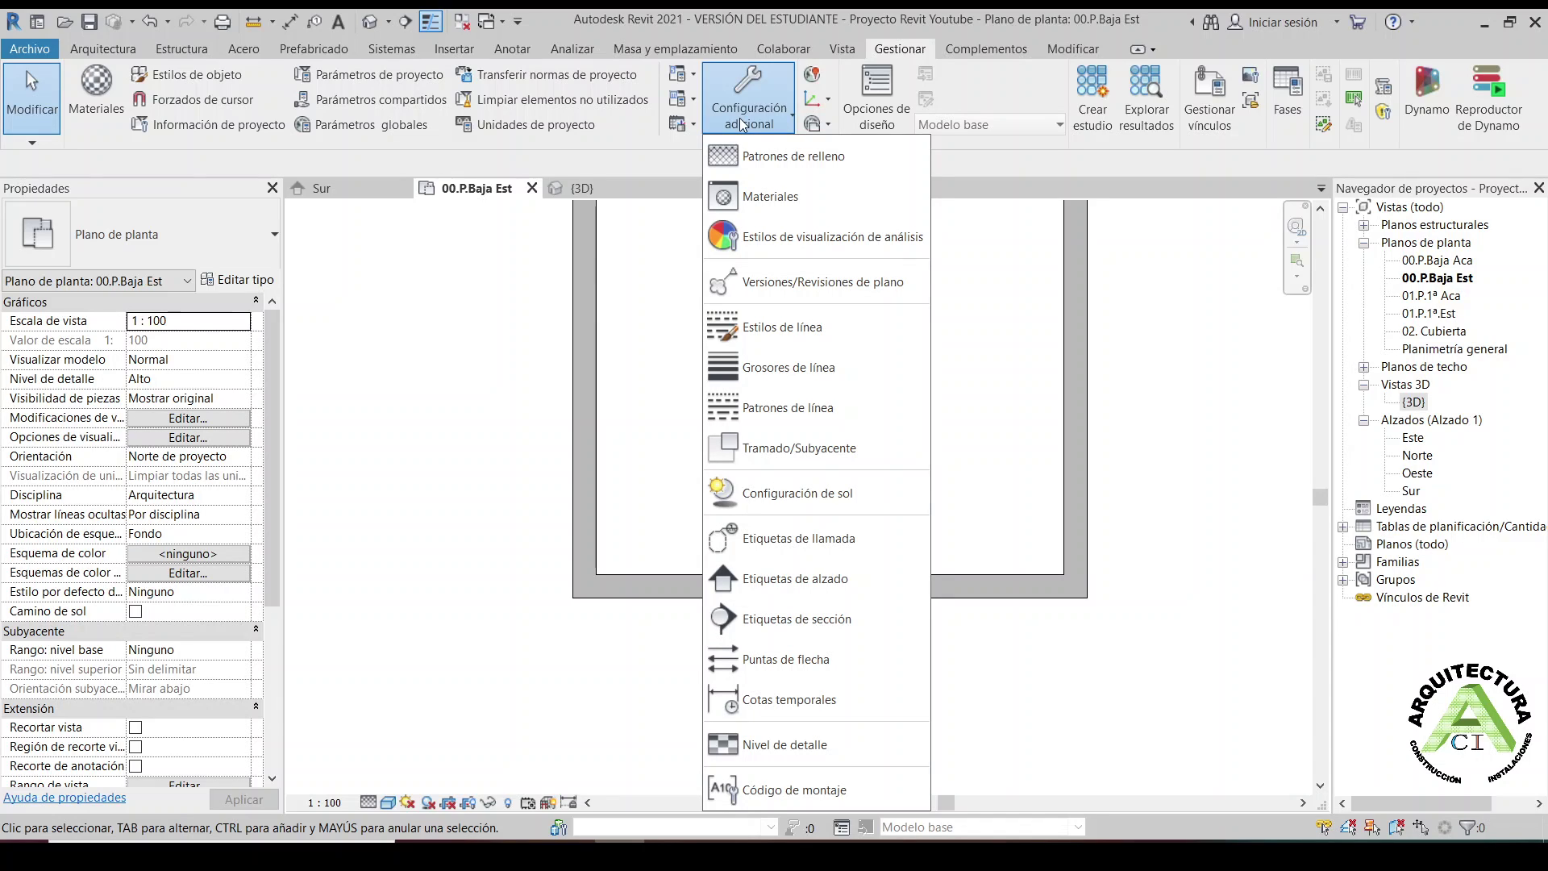
pyautogui.click(771, 699)
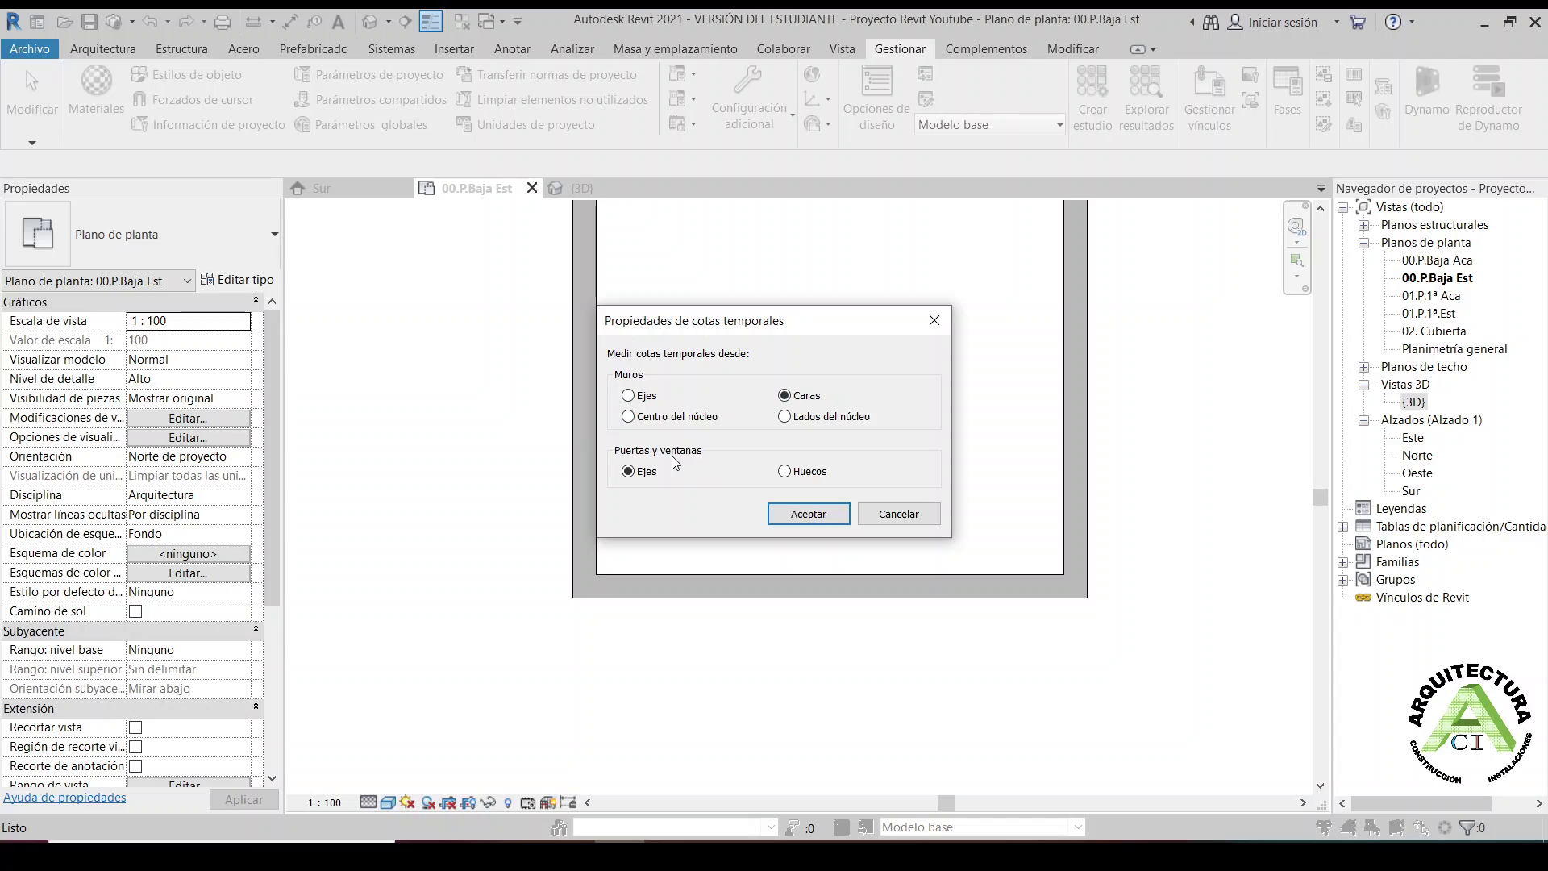
pyautogui.click(786, 472)
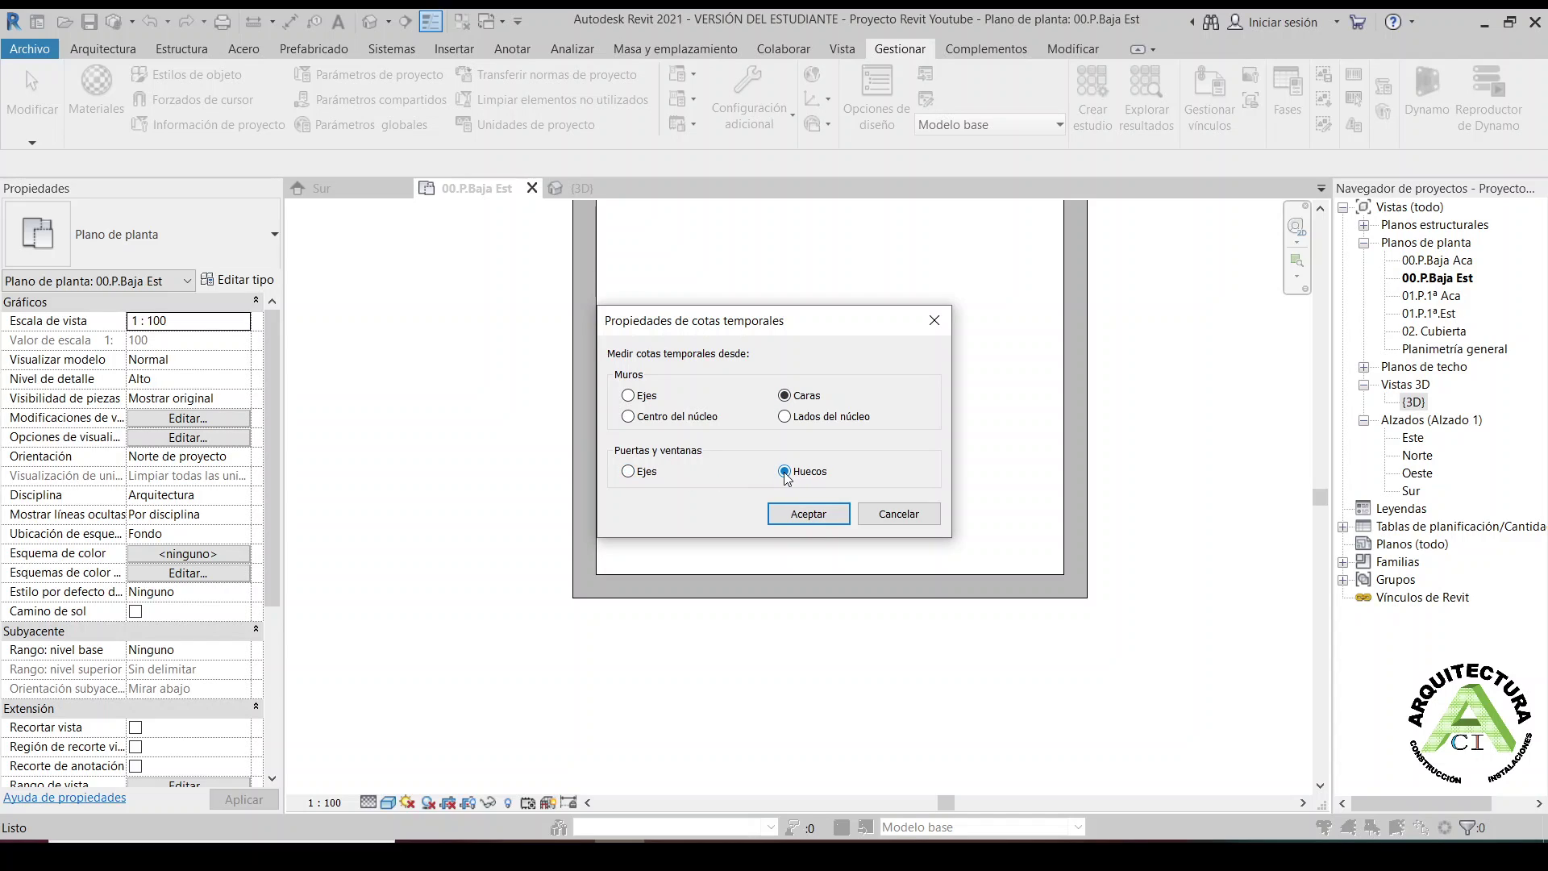
pyautogui.click(807, 514)
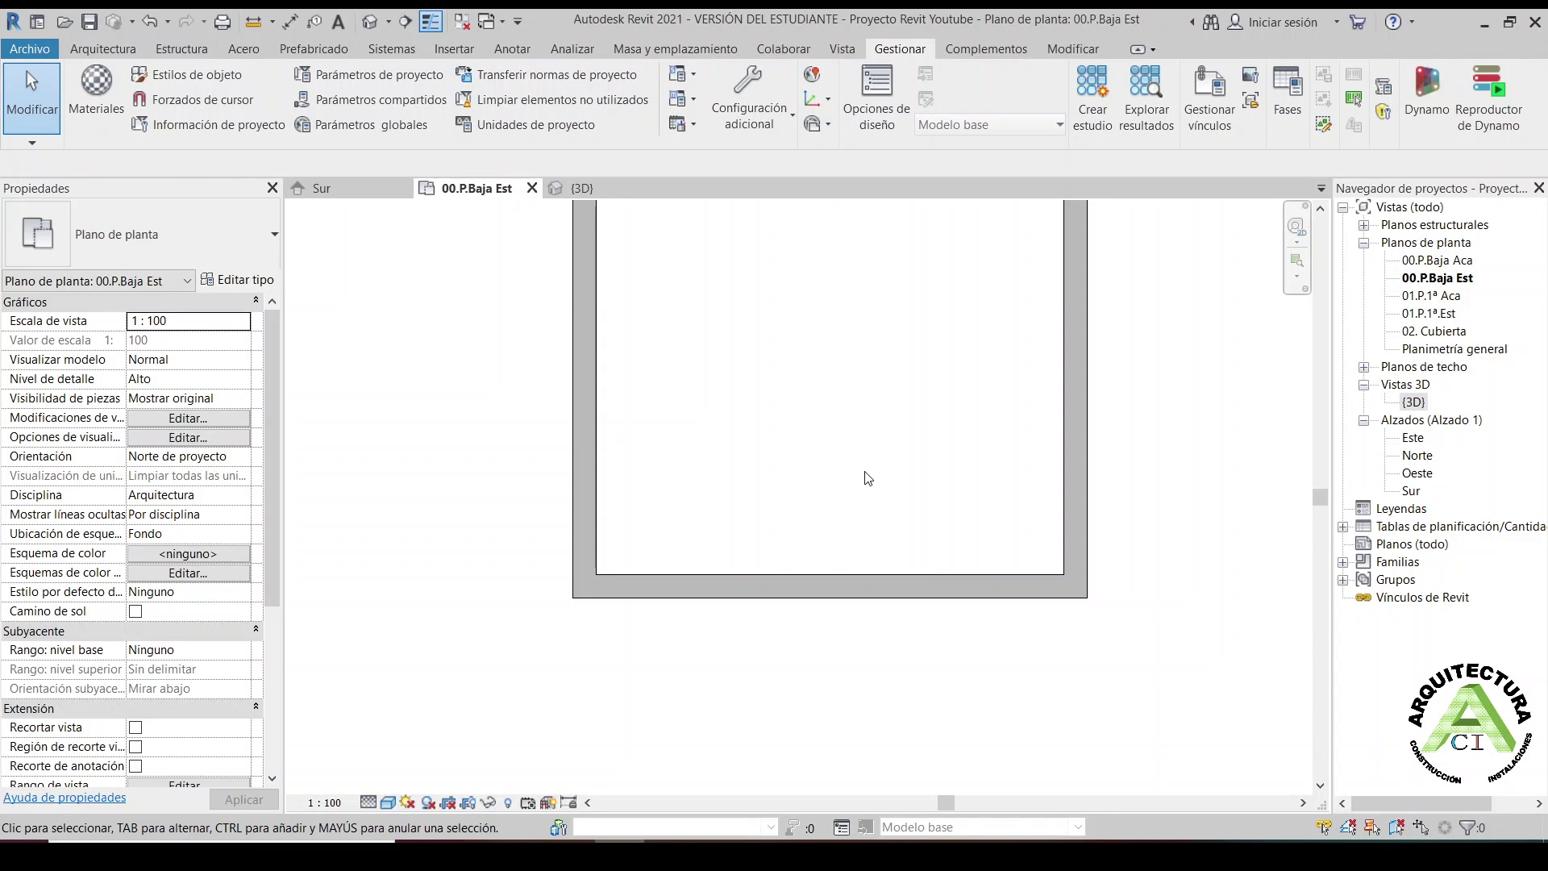
pyautogui.scroll(-1, 868, 476)
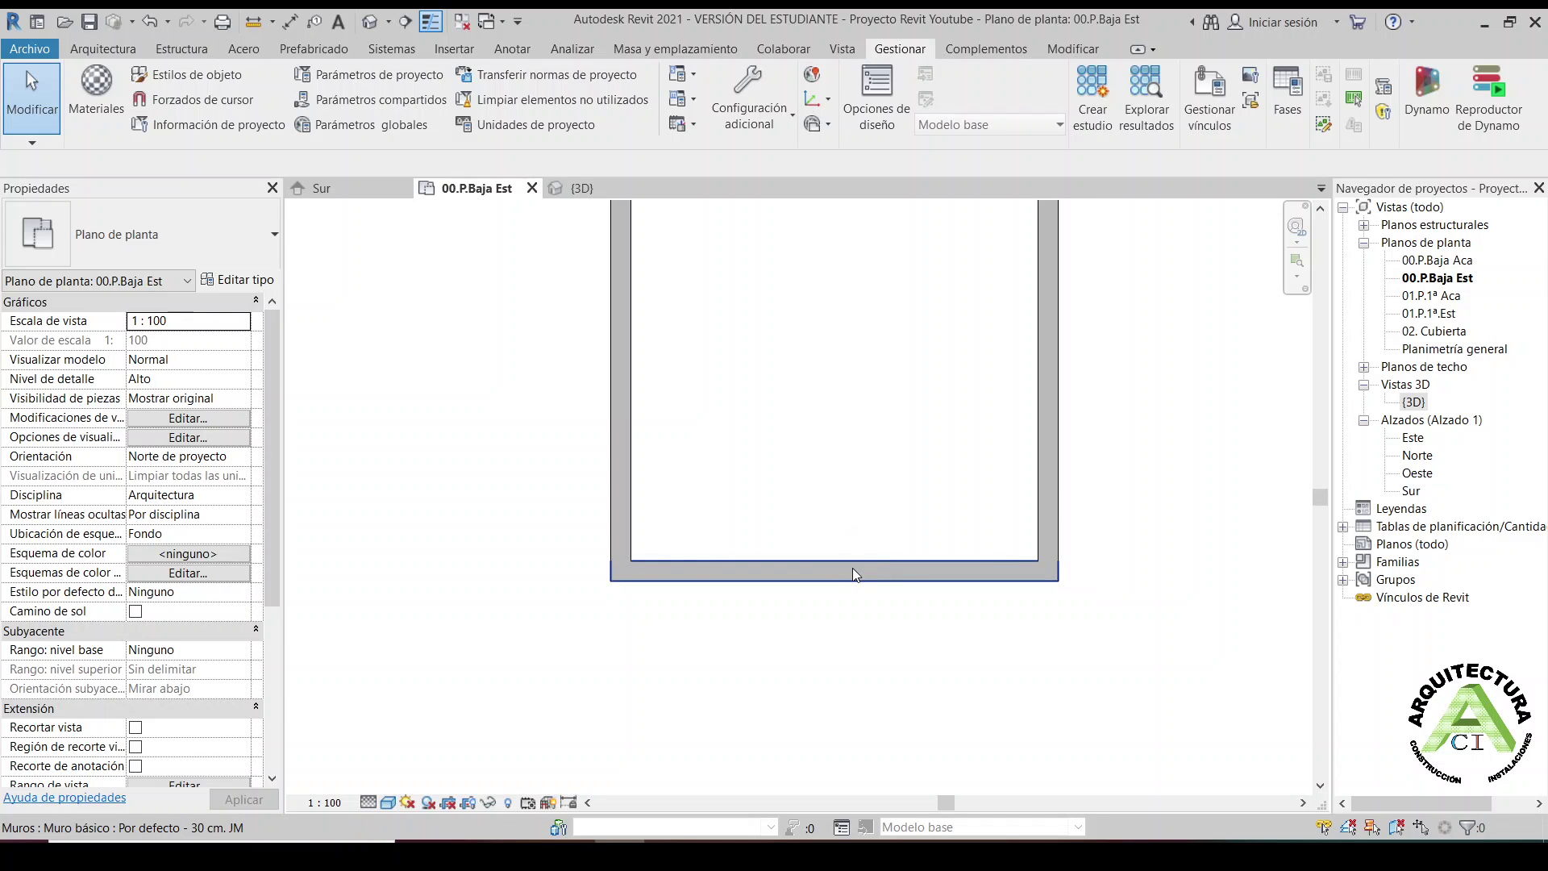
pyautogui.click(1036, 493)
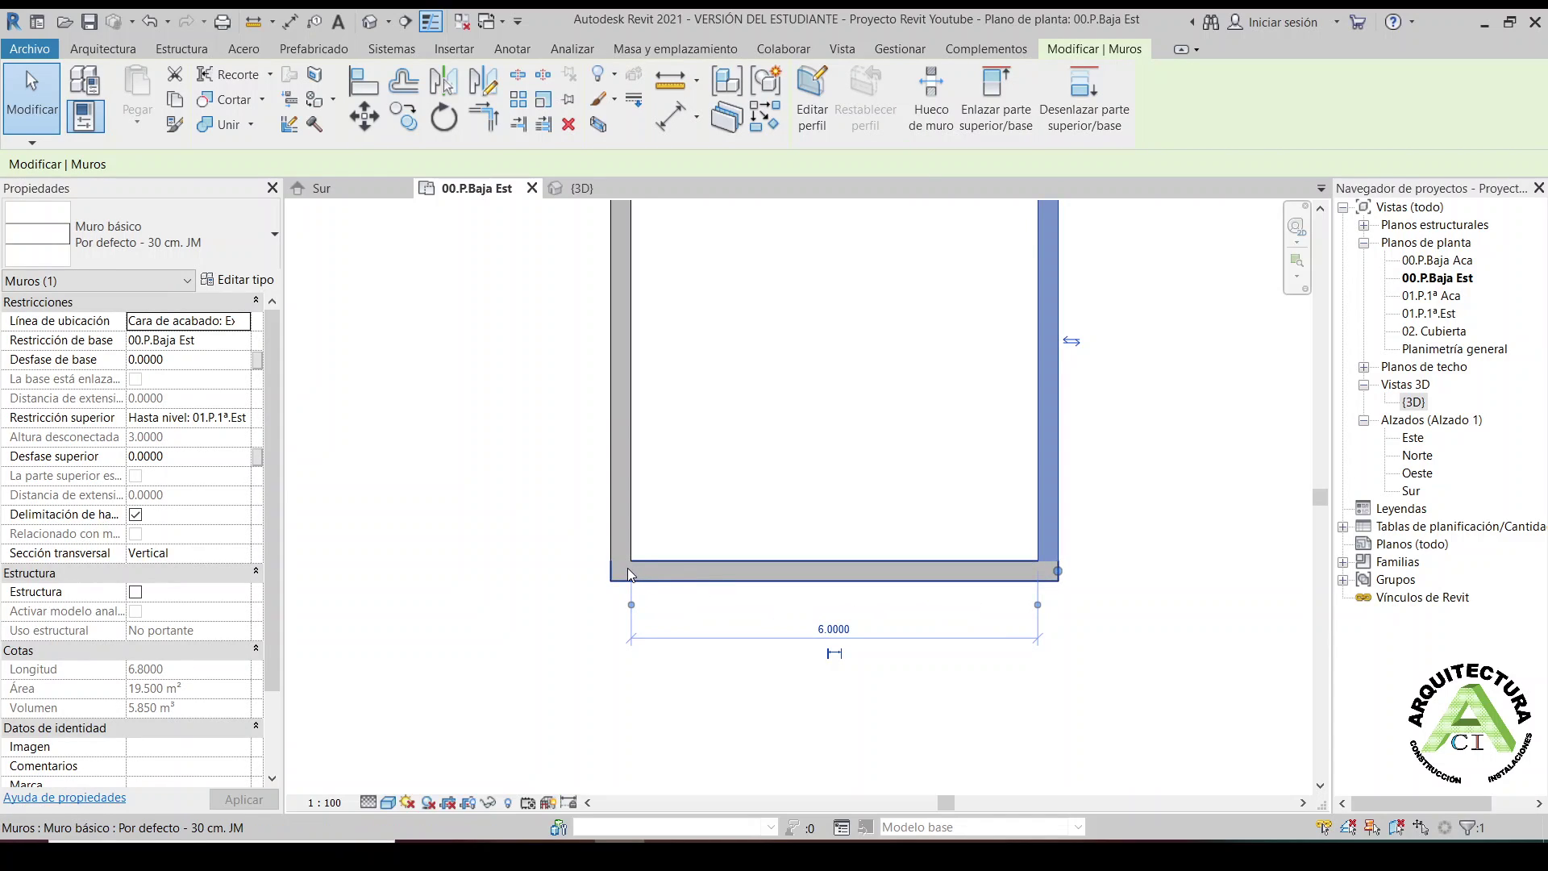
pyautogui.scroll(2, 627, 568)
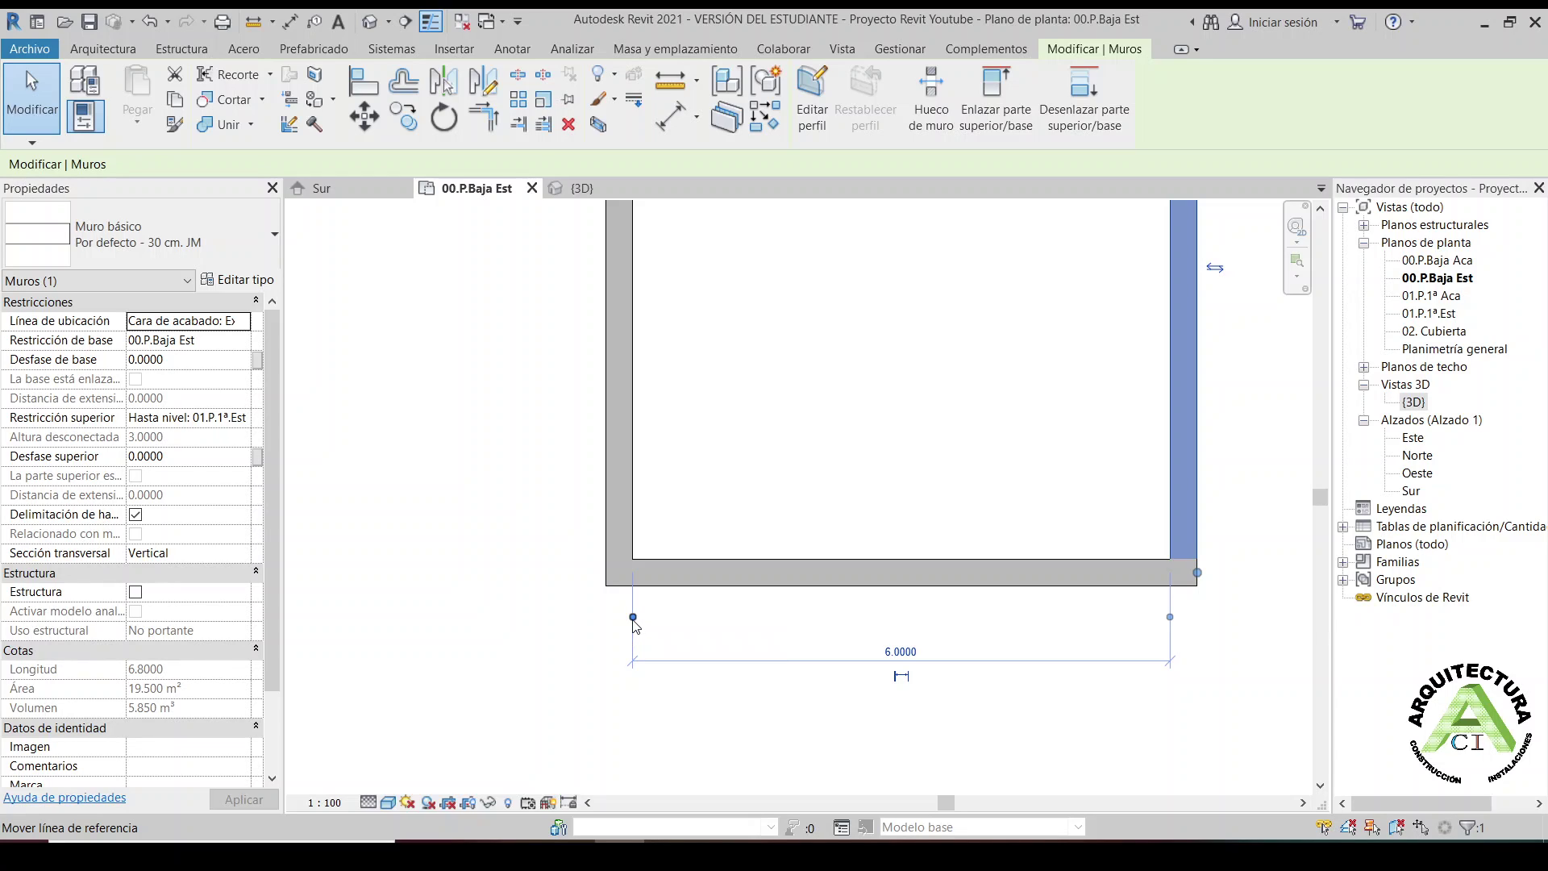
pyautogui.scroll(3, 635, 623)
pyautogui.click(634, 619)
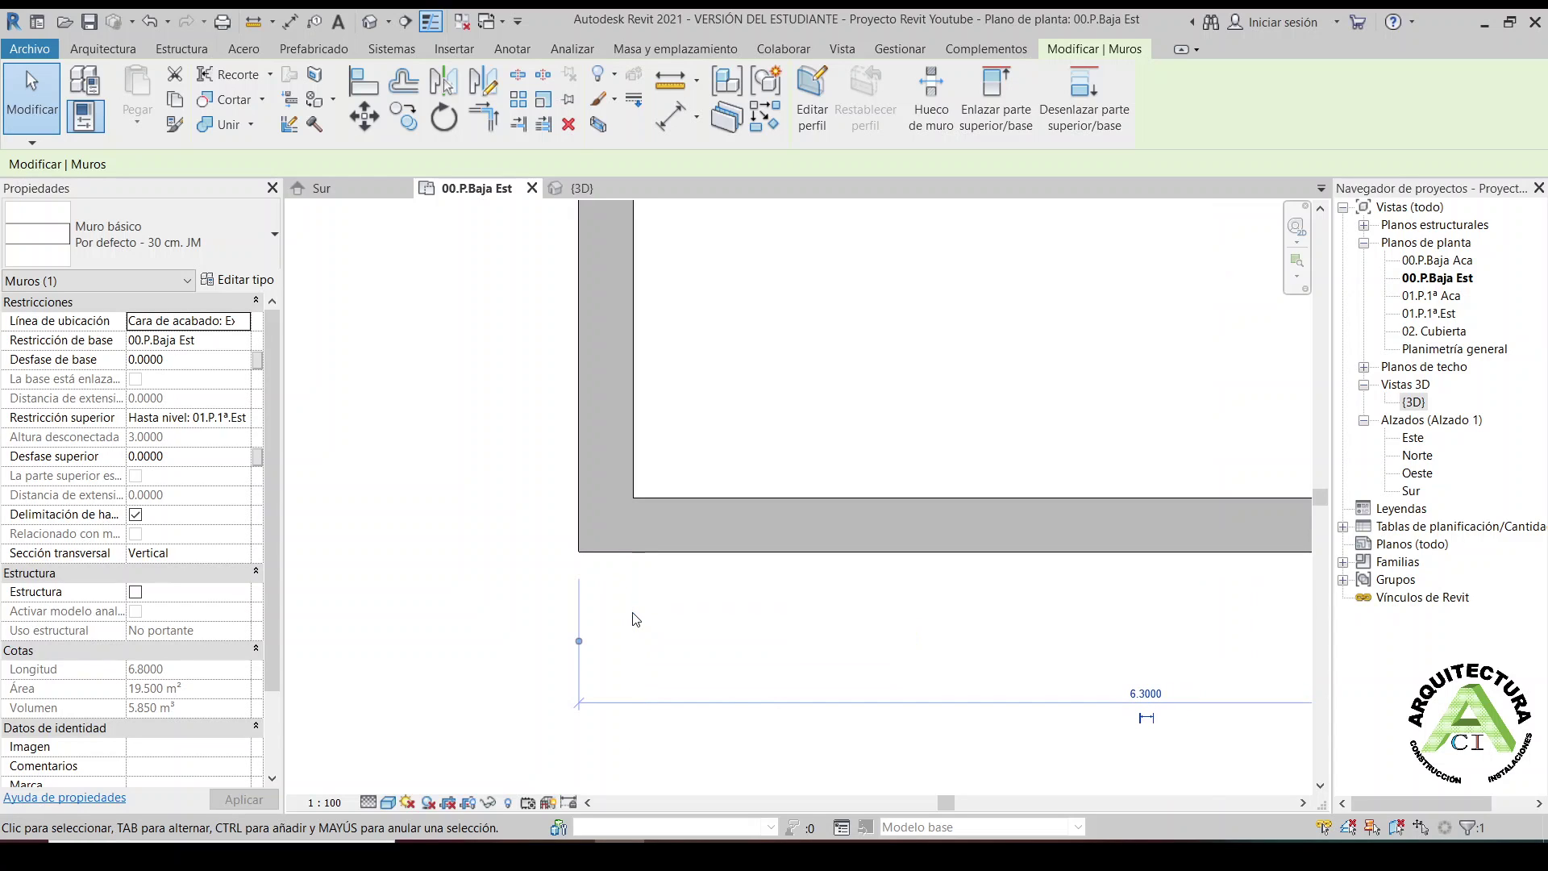
pyautogui.scroll(-2, 895, 638)
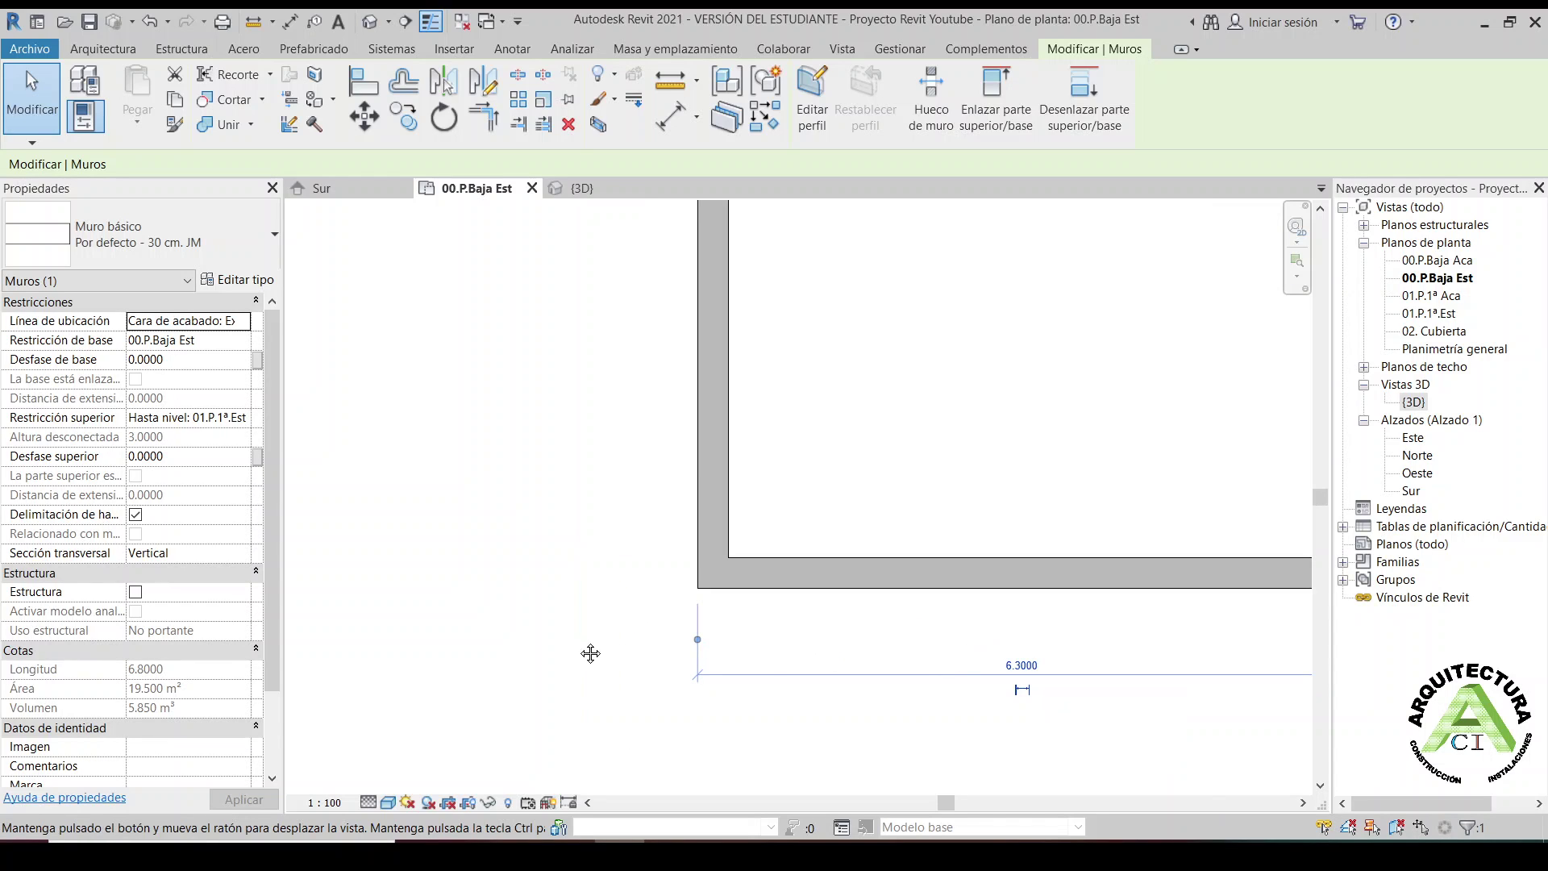
pyautogui.moveTo(590, 653); pyautogui.dragTo(184, 653, button='middle')
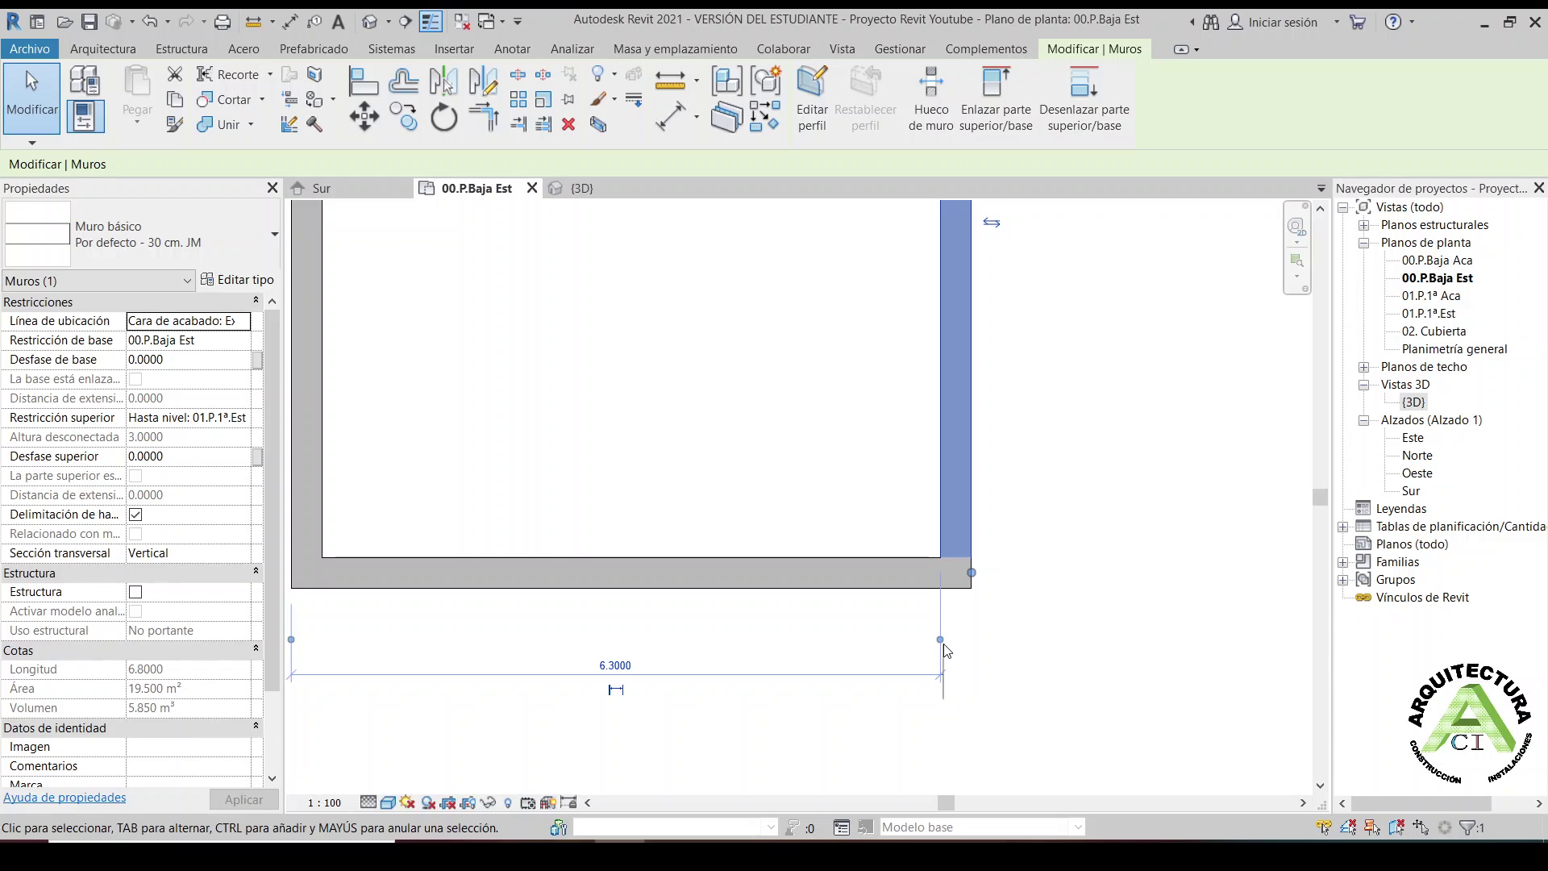
pyautogui.click(943, 645)
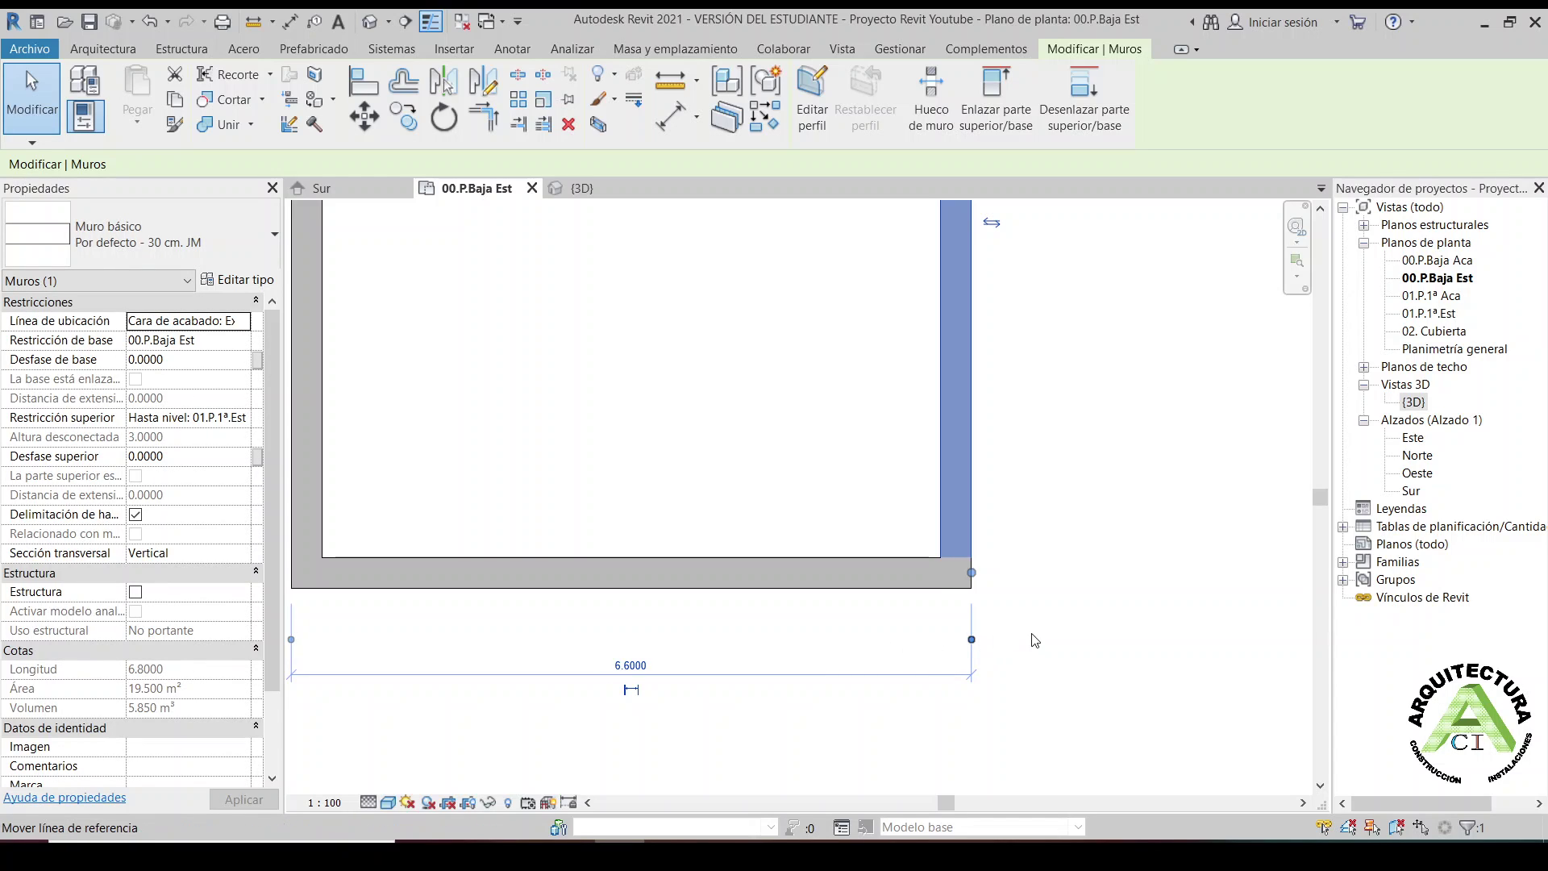
pyautogui.scroll(-2, 1042, 631)
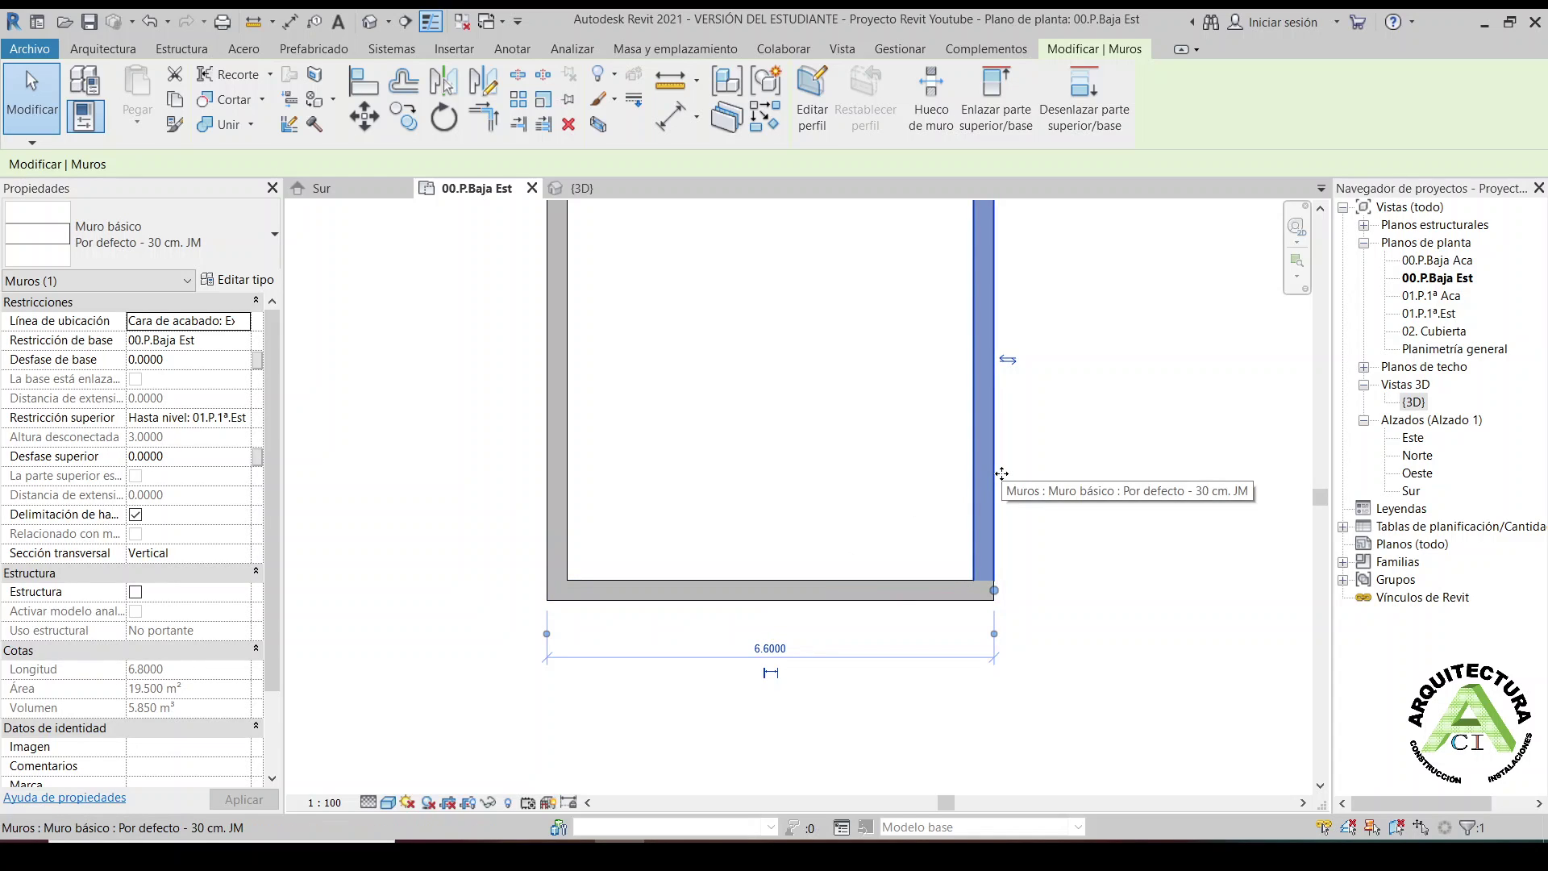
pyautogui.scroll(-1, 792, 571)
pyautogui.moveTo(792, 571); pyautogui.dragTo(782, 597, button='middle')
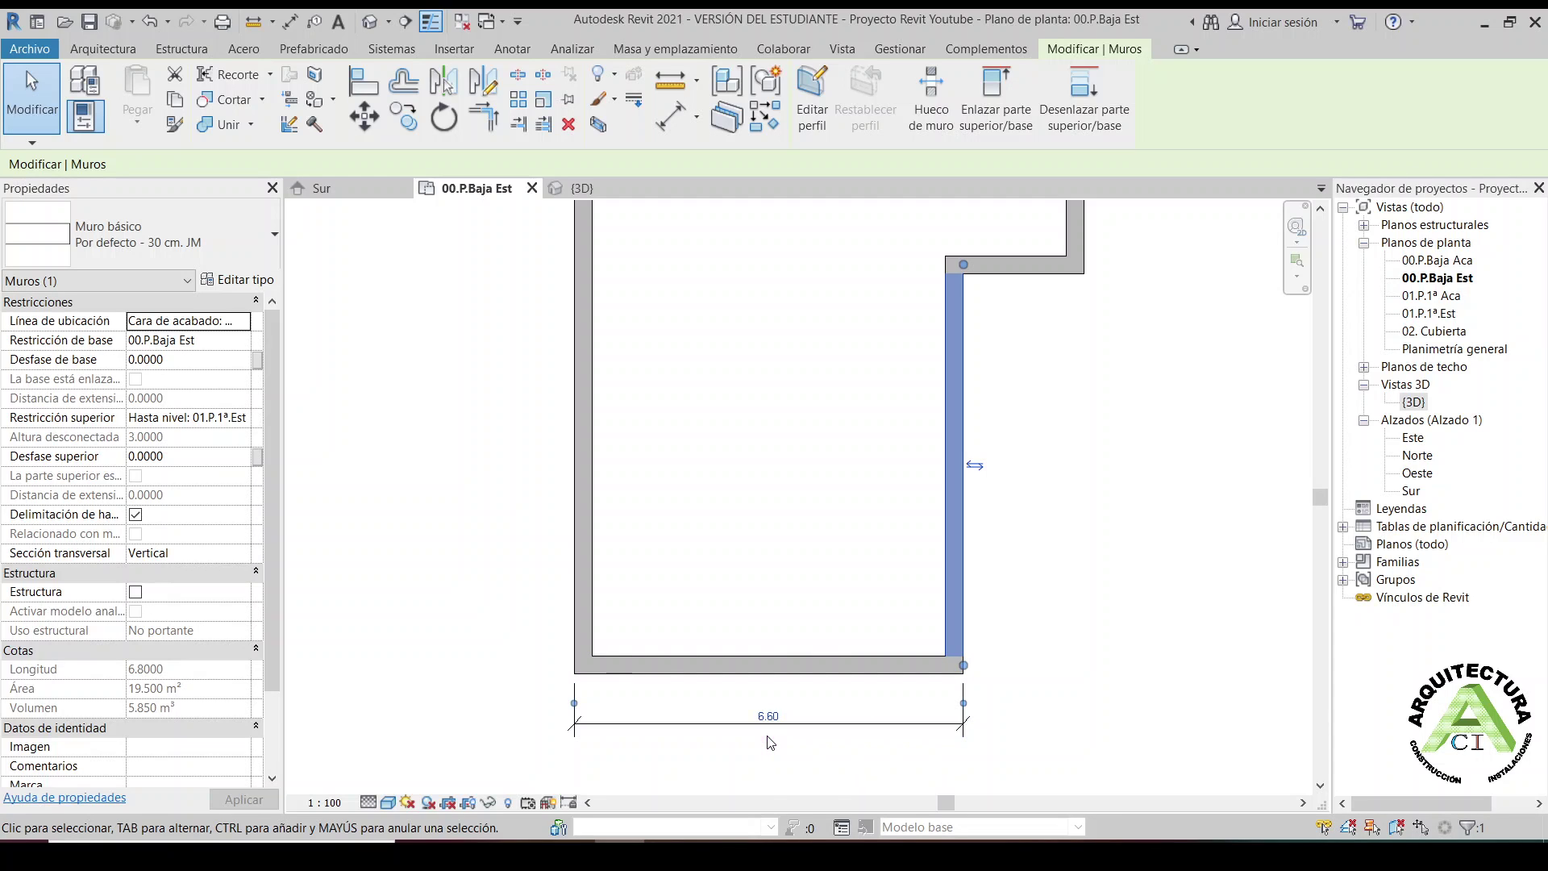
pyautogui.press('Escape')
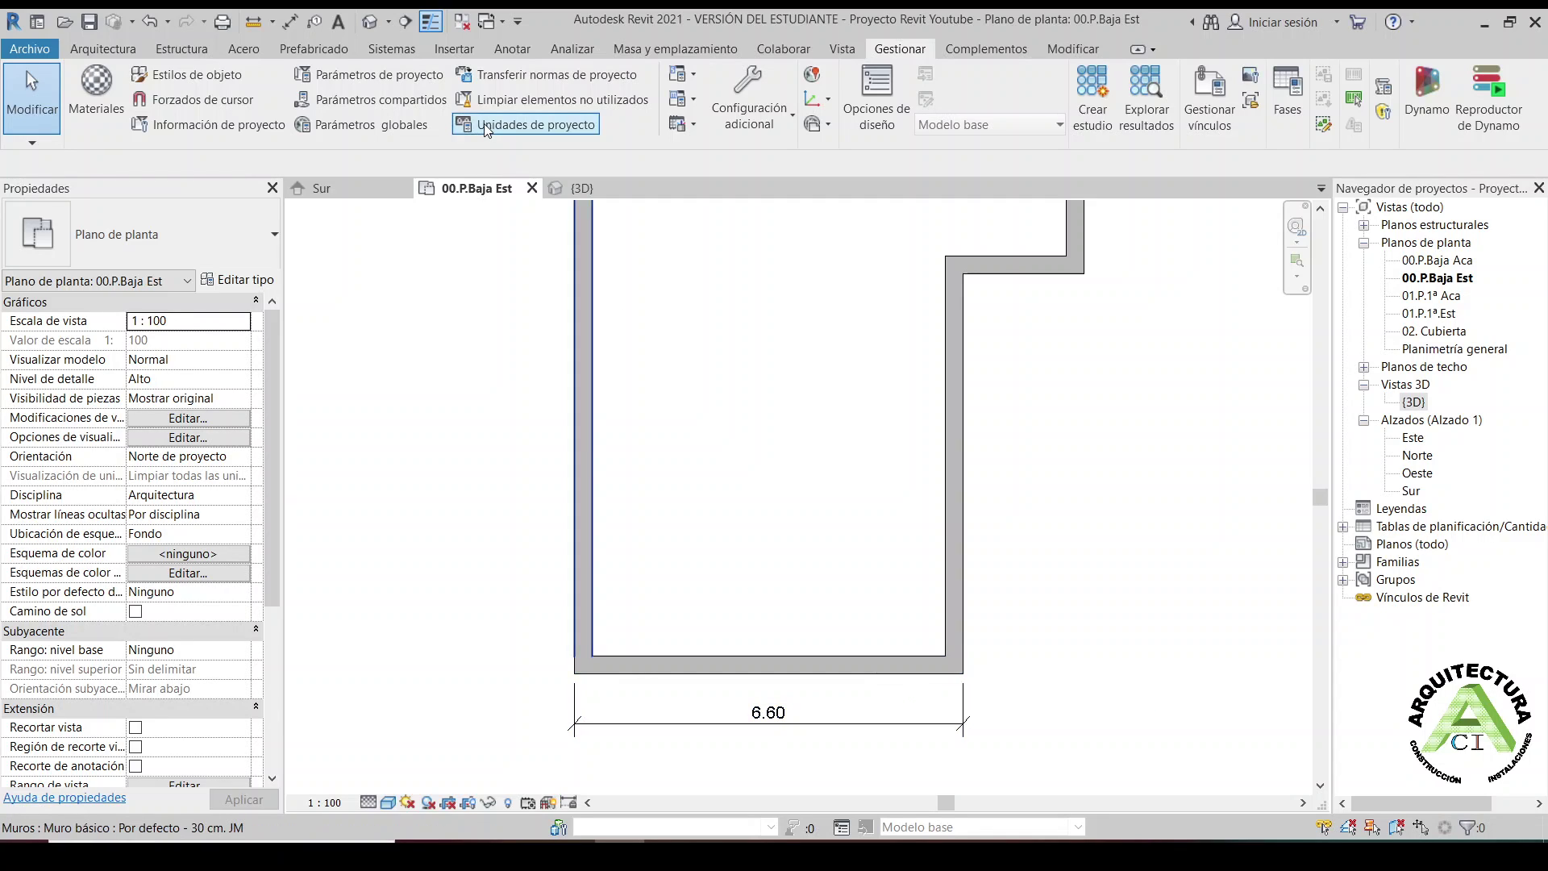
pyautogui.click(151, 22)
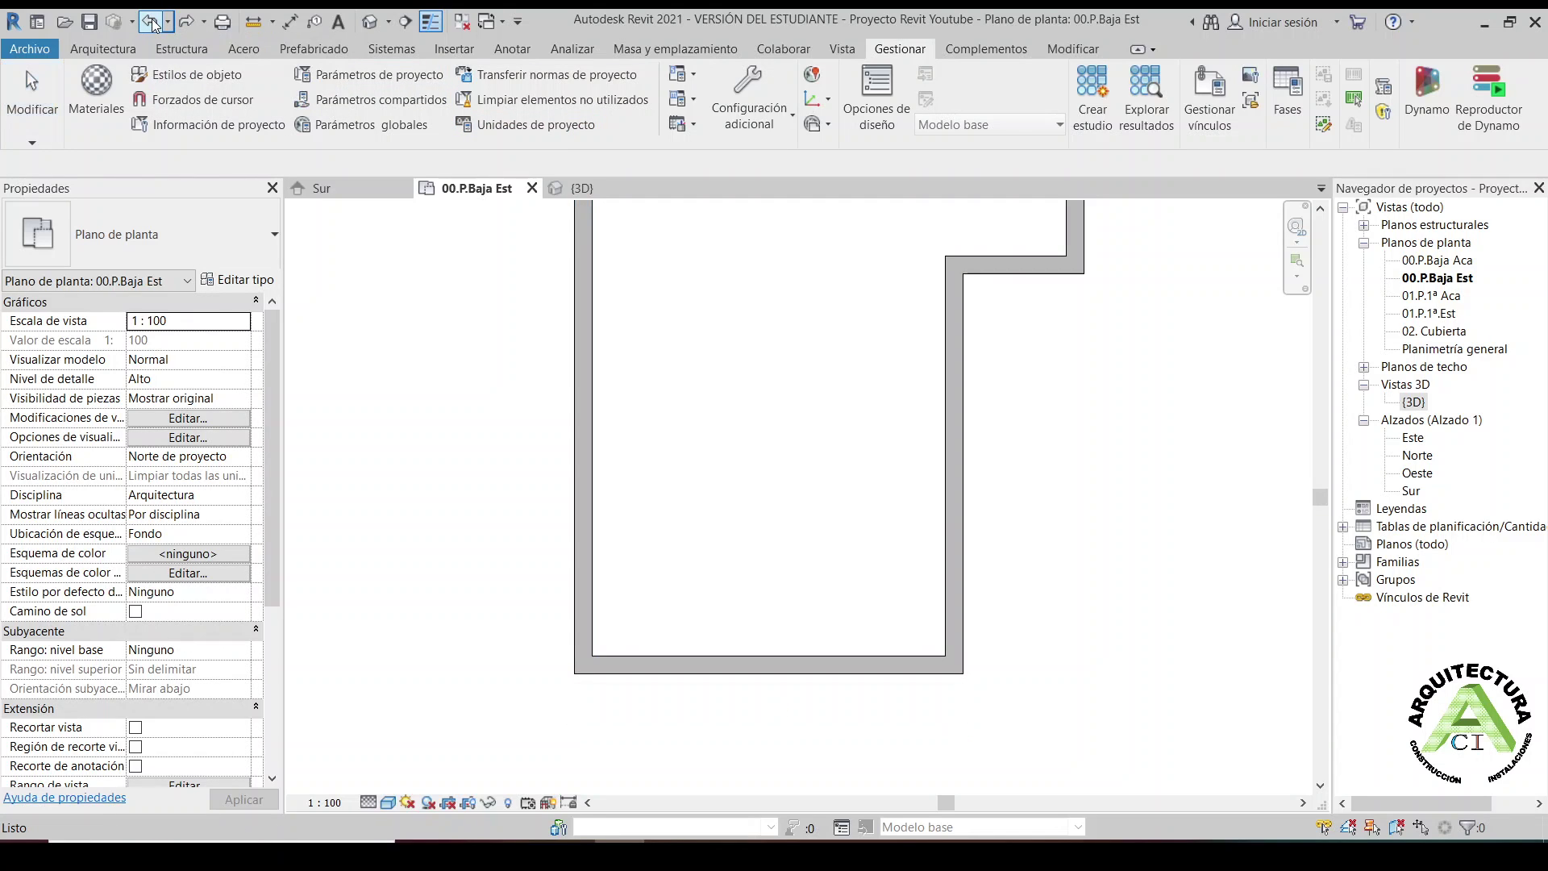
pyautogui.click(951, 595)
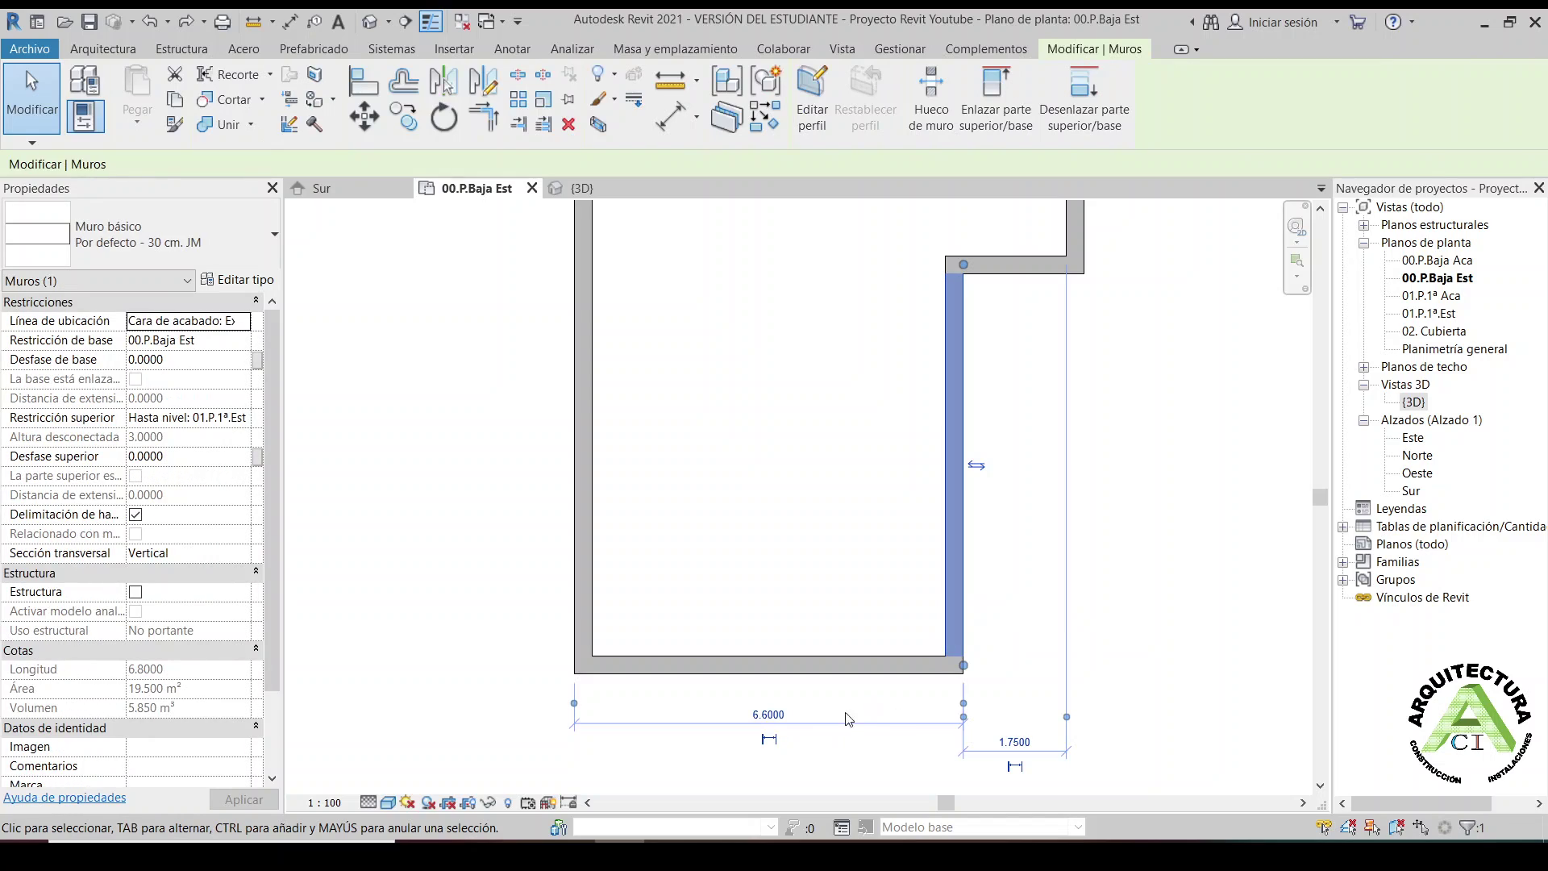
pyautogui.click(773, 716)
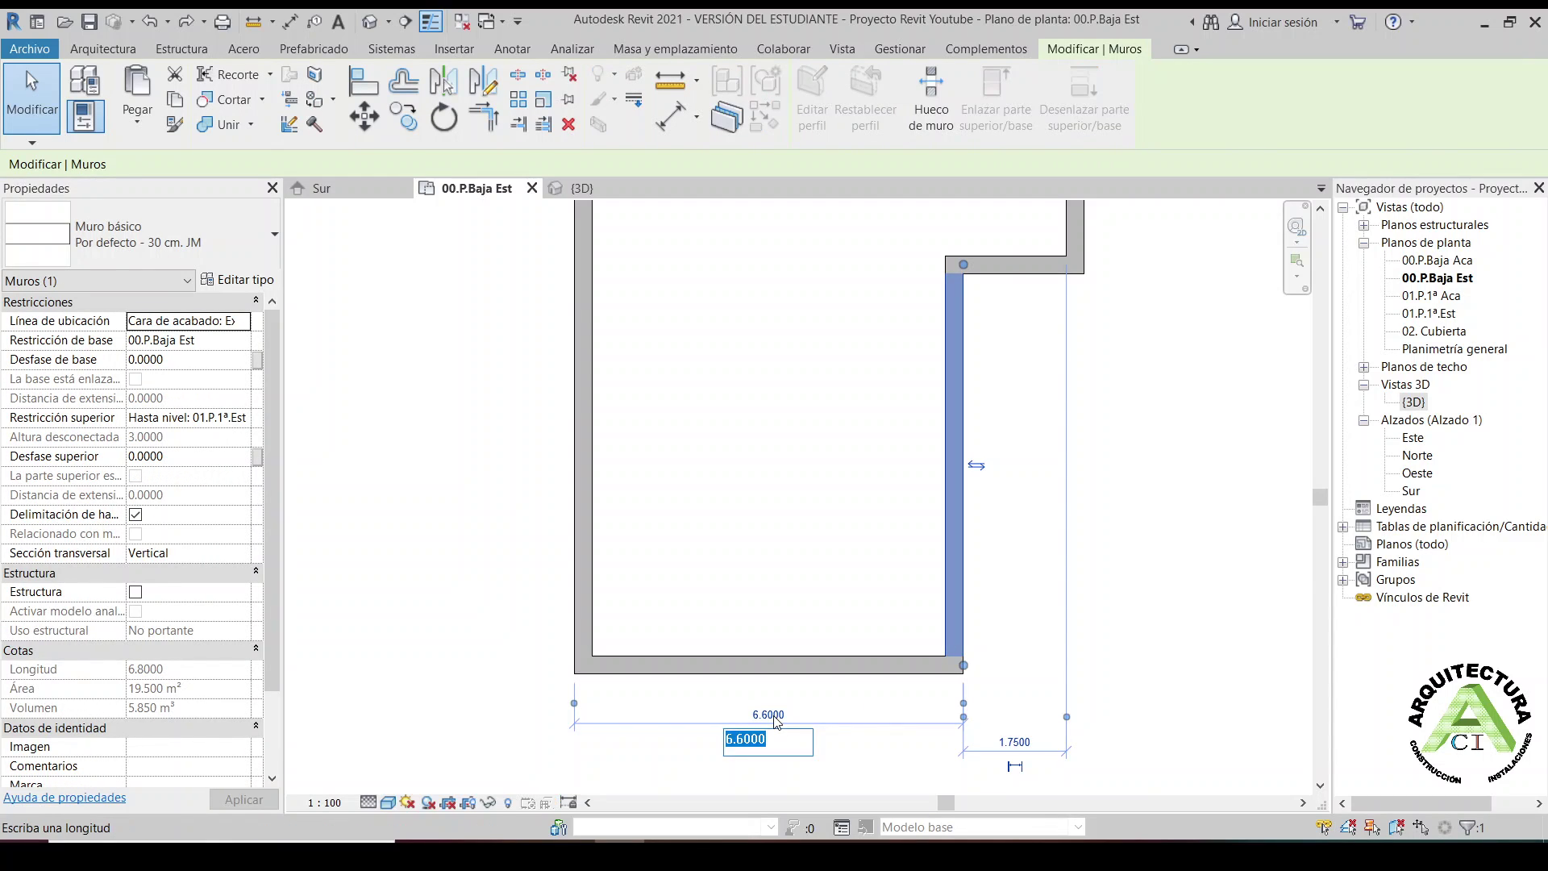
pyautogui.write('6.4')
pyautogui.press('Return')
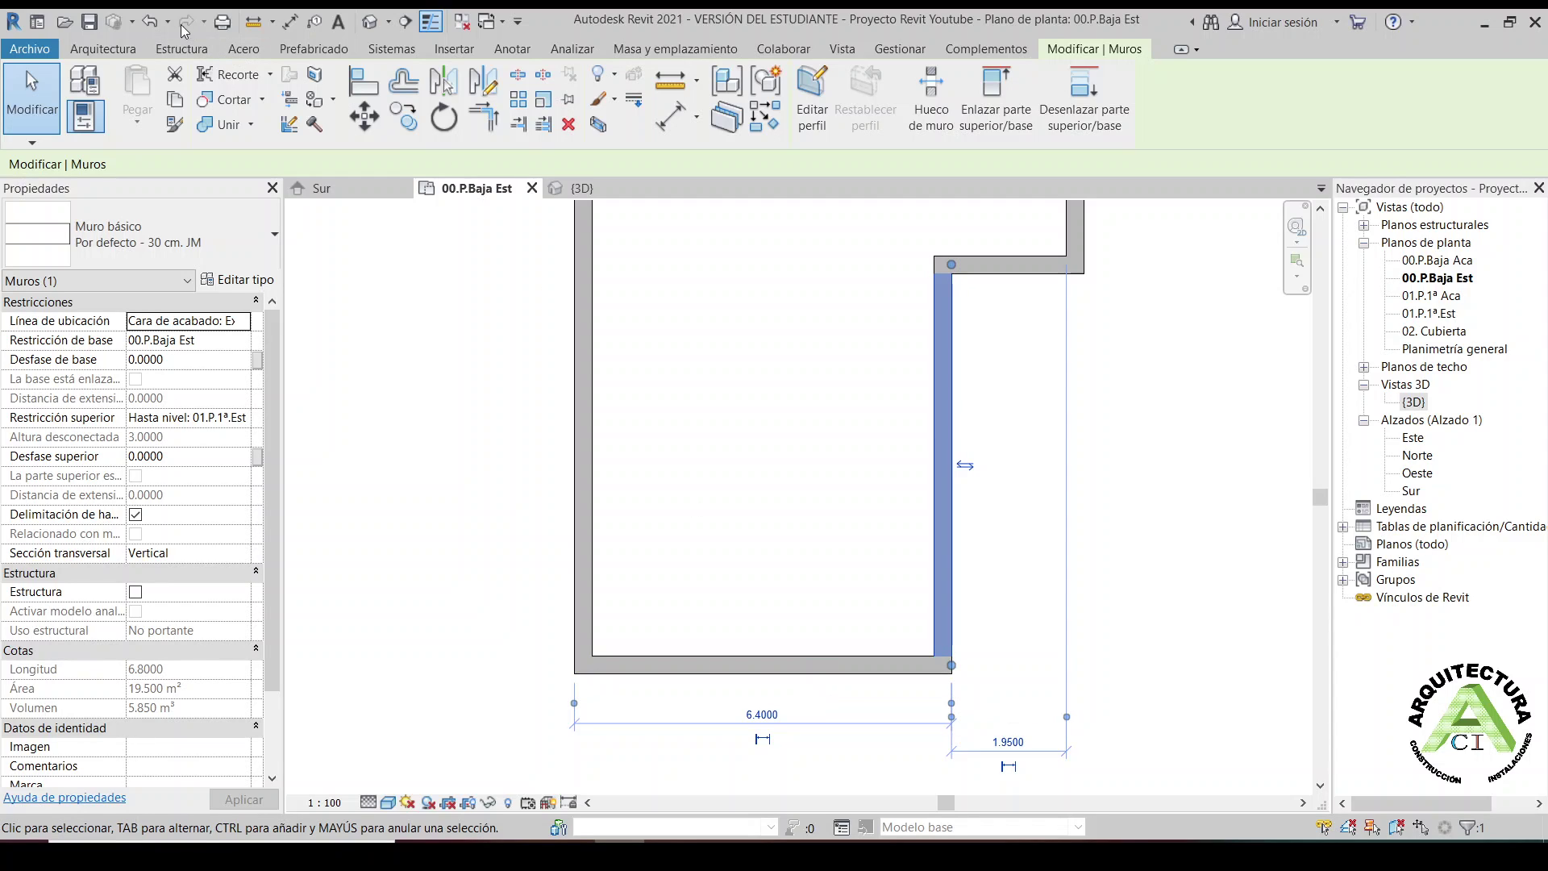
pyautogui.click(144, 21)
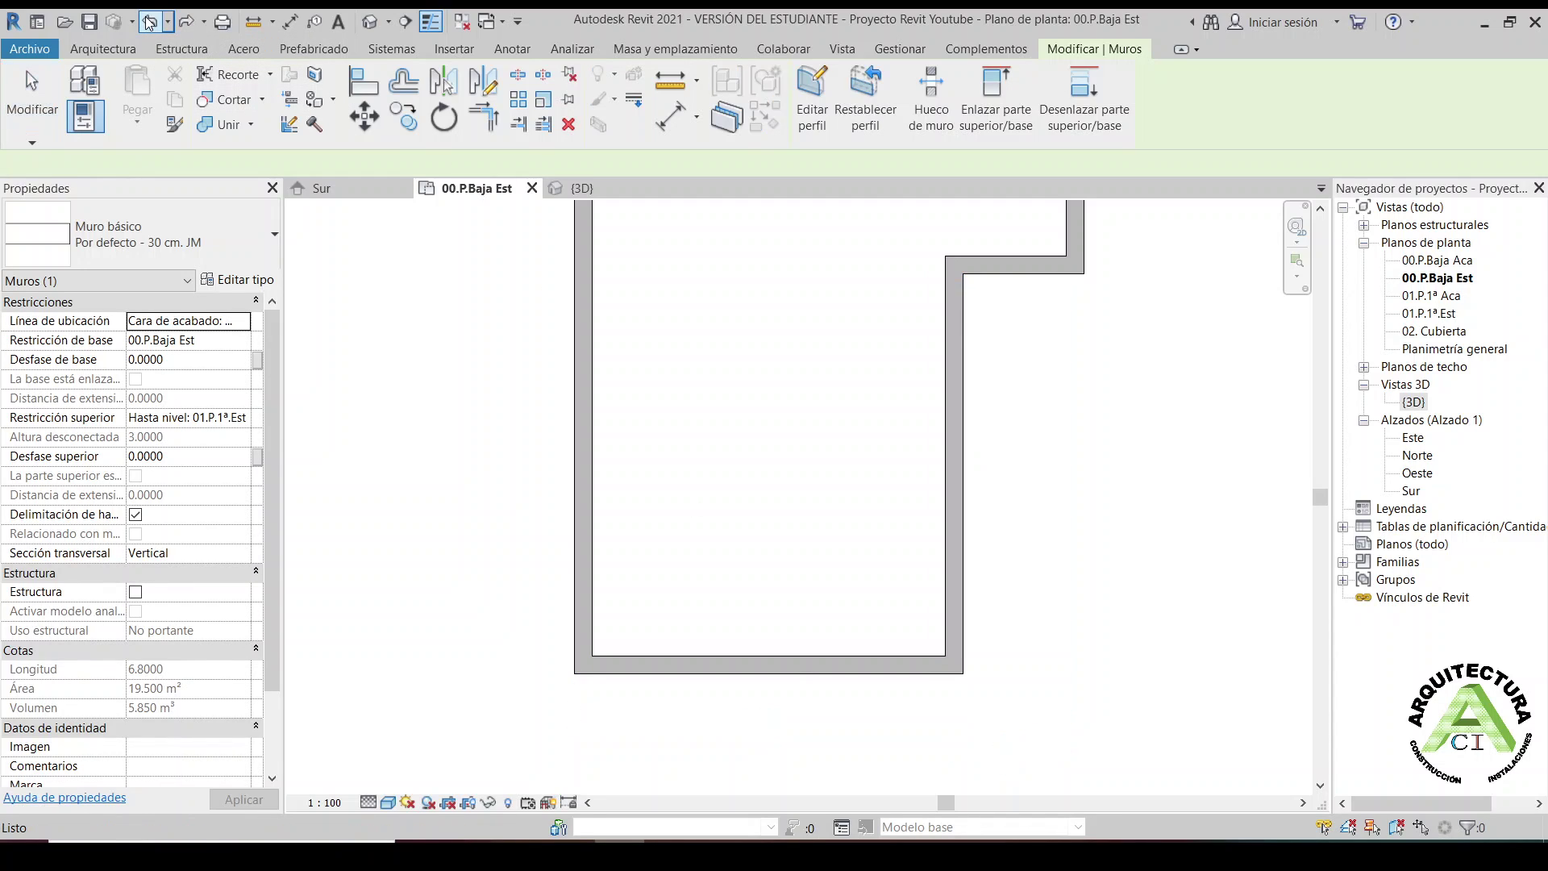
pyautogui.click(847, 355)
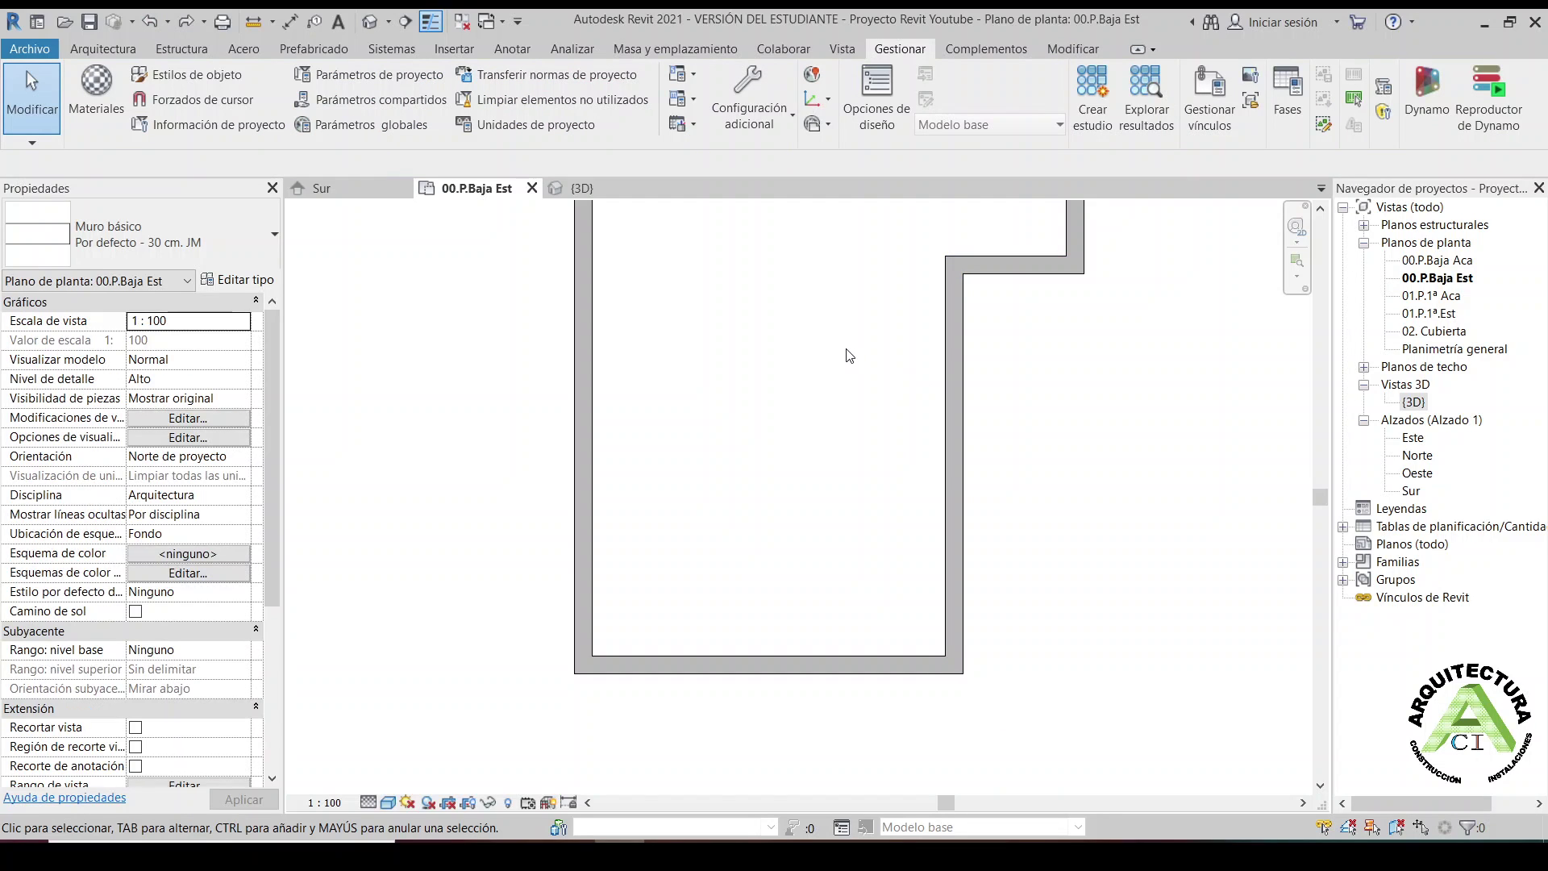
pyautogui.moveTo(771, 439)
pyautogui.mouseDown(button='middle')
pyautogui.moveTo(754, 481)
pyautogui.moveTo(760, 615)
pyautogui.mouseUp(button='middle')
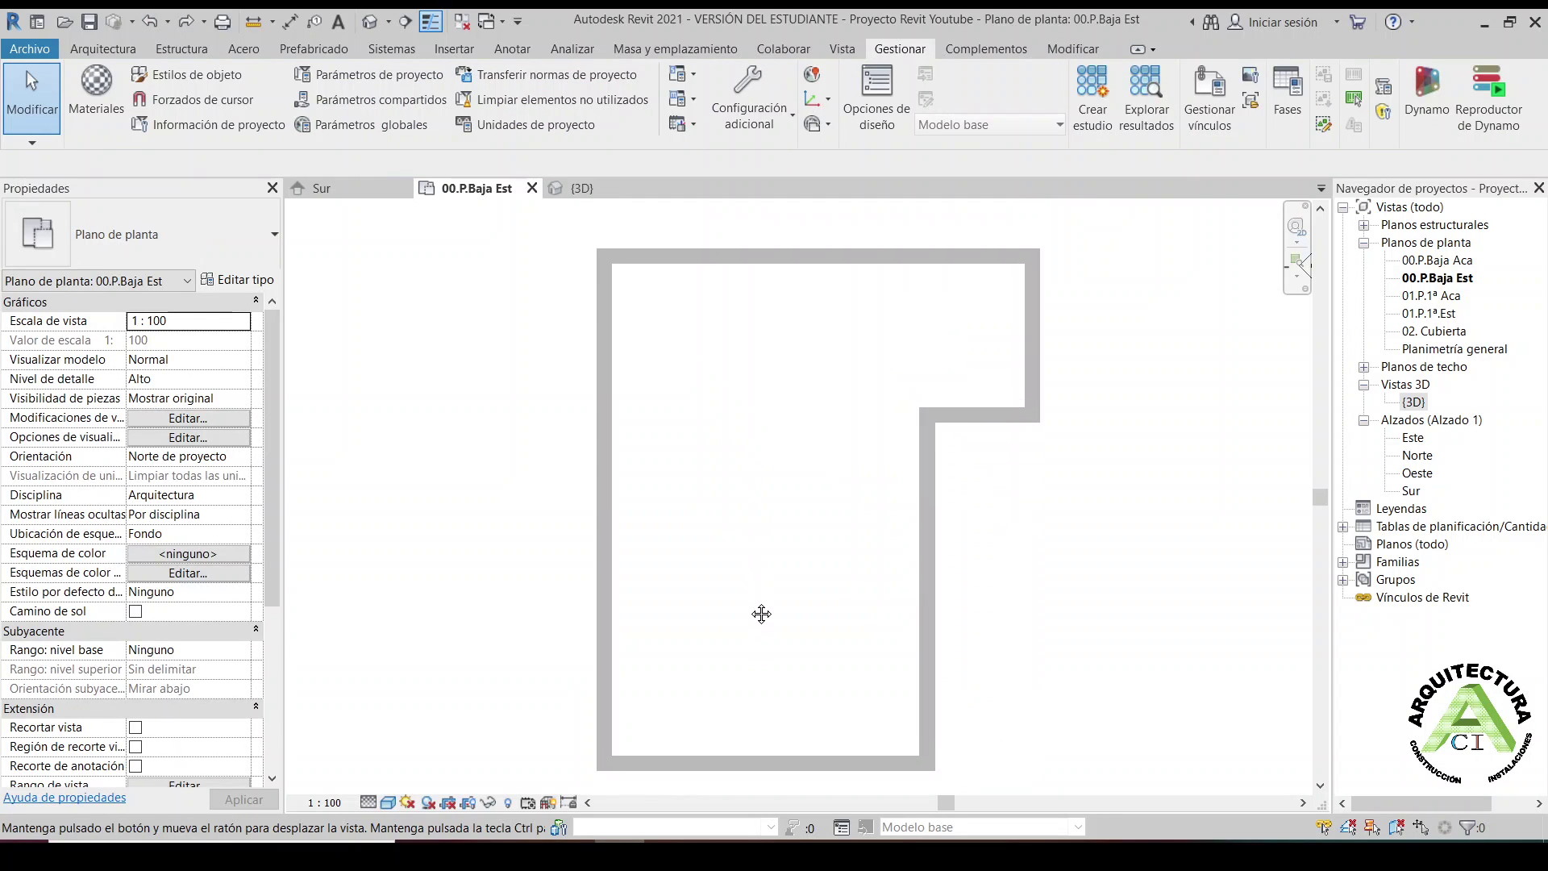
pyautogui.click(619, 556)
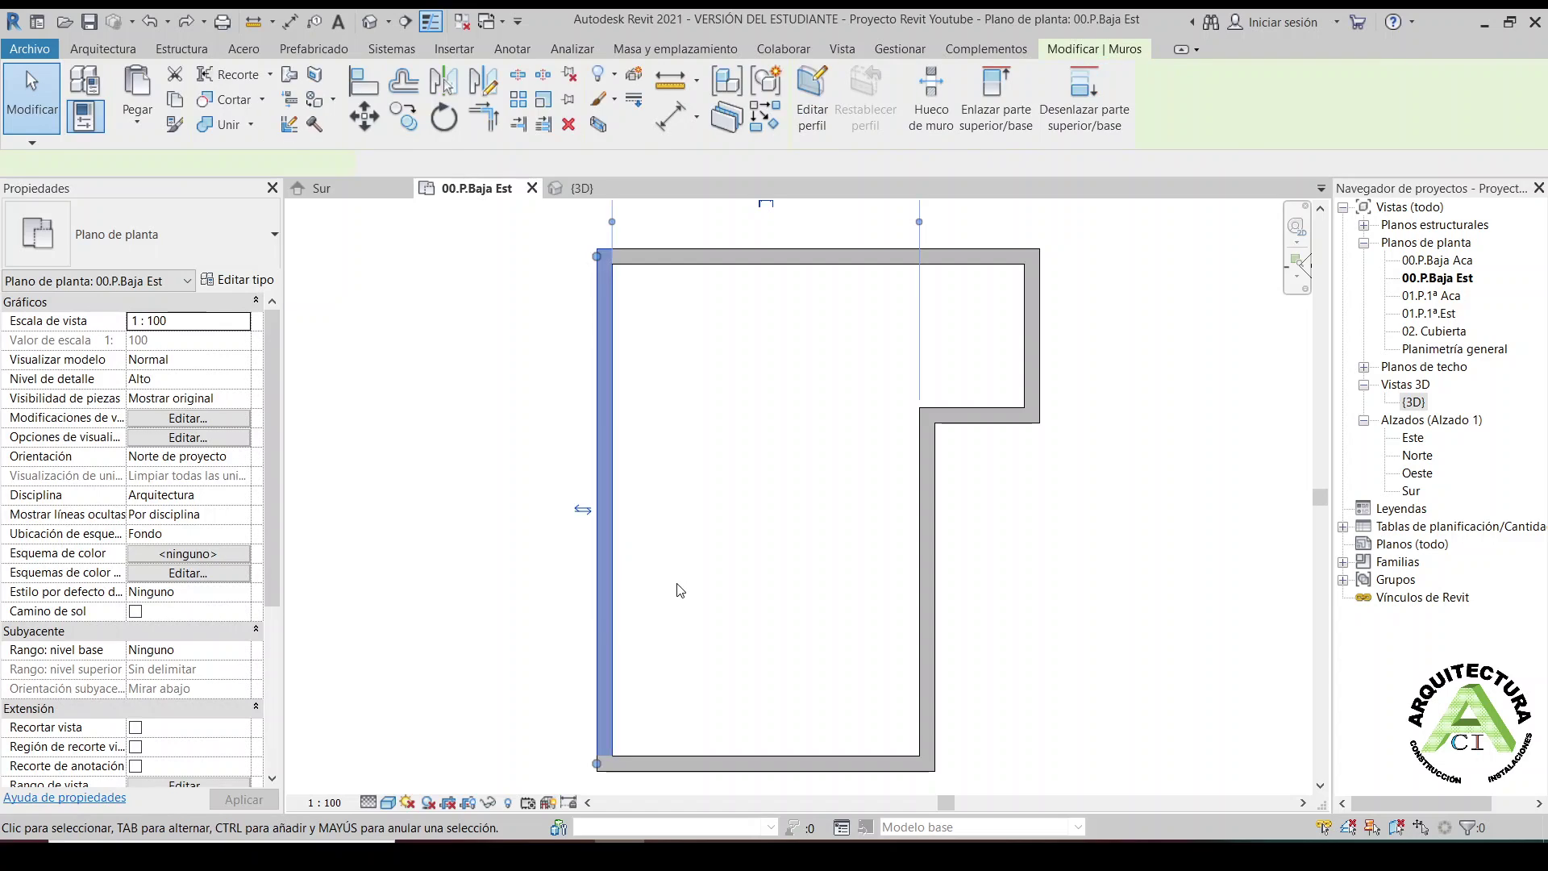
pyautogui.scroll(-1, 687, 607)
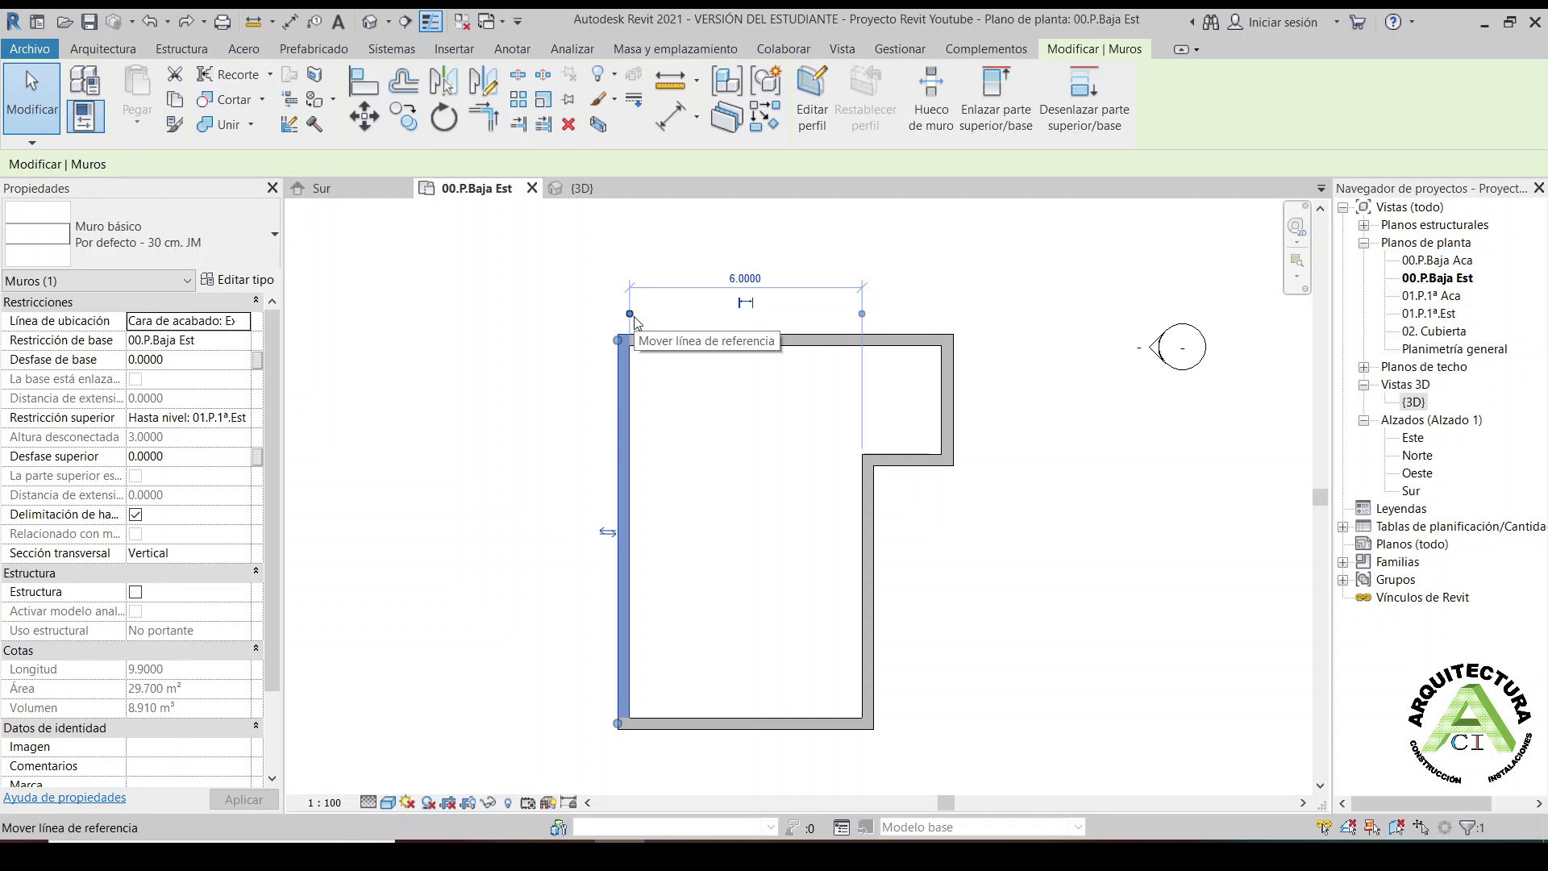
pyautogui.moveTo(634, 318); pyautogui.dragTo(620, 321)
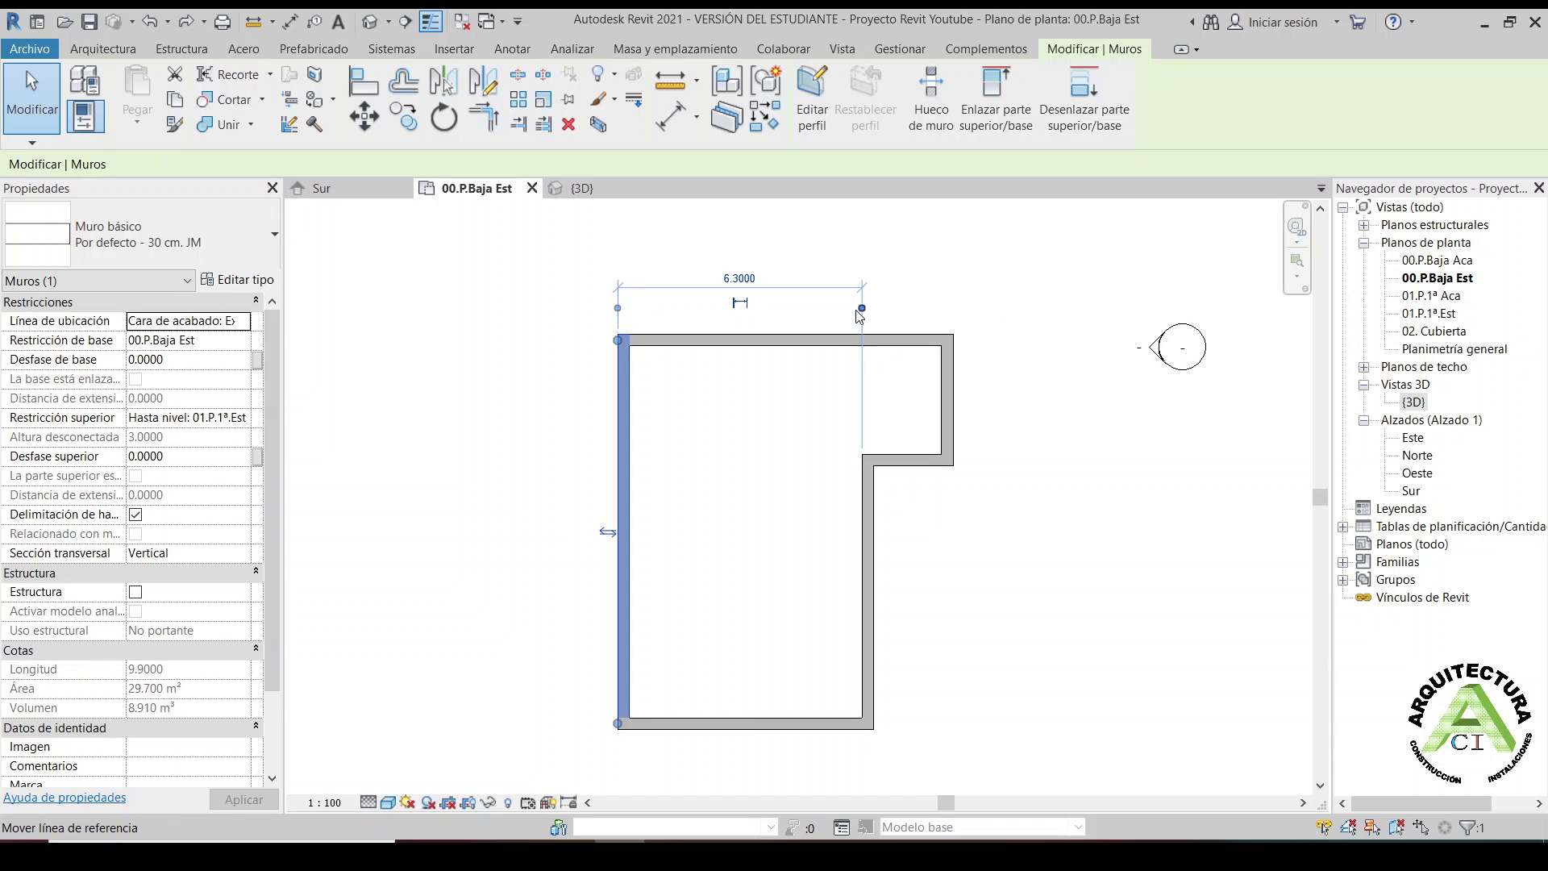
pyautogui.moveTo(861, 316); pyautogui.dragTo(877, 316)
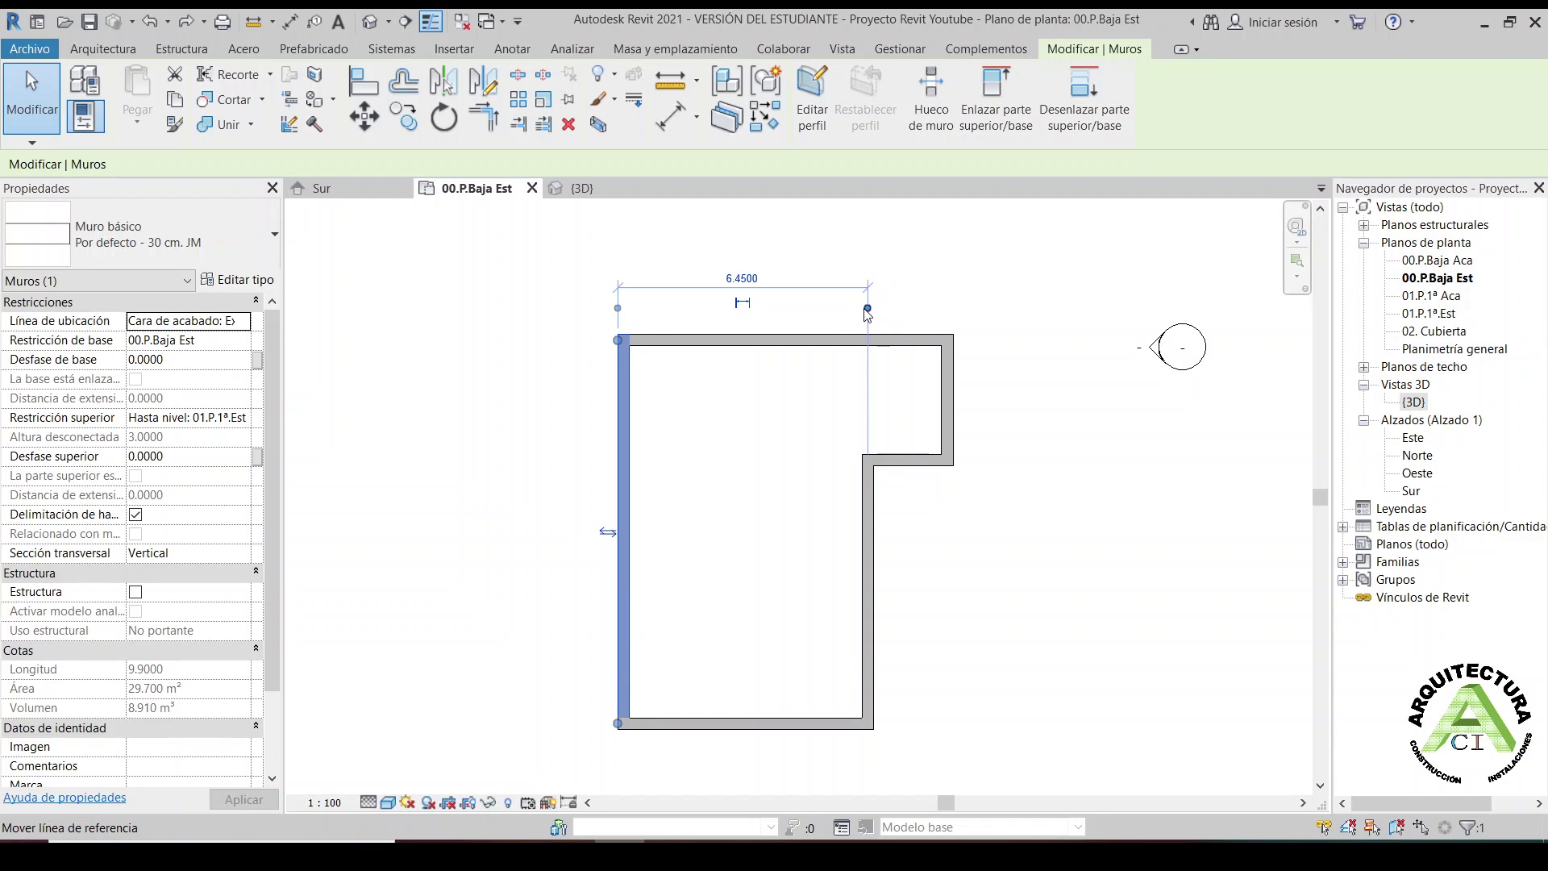
pyautogui.moveTo(878, 315)
pyautogui.mouseDown()
pyautogui.moveTo(952, 322)
pyautogui.moveTo(959, 342)
pyautogui.mouseUp()
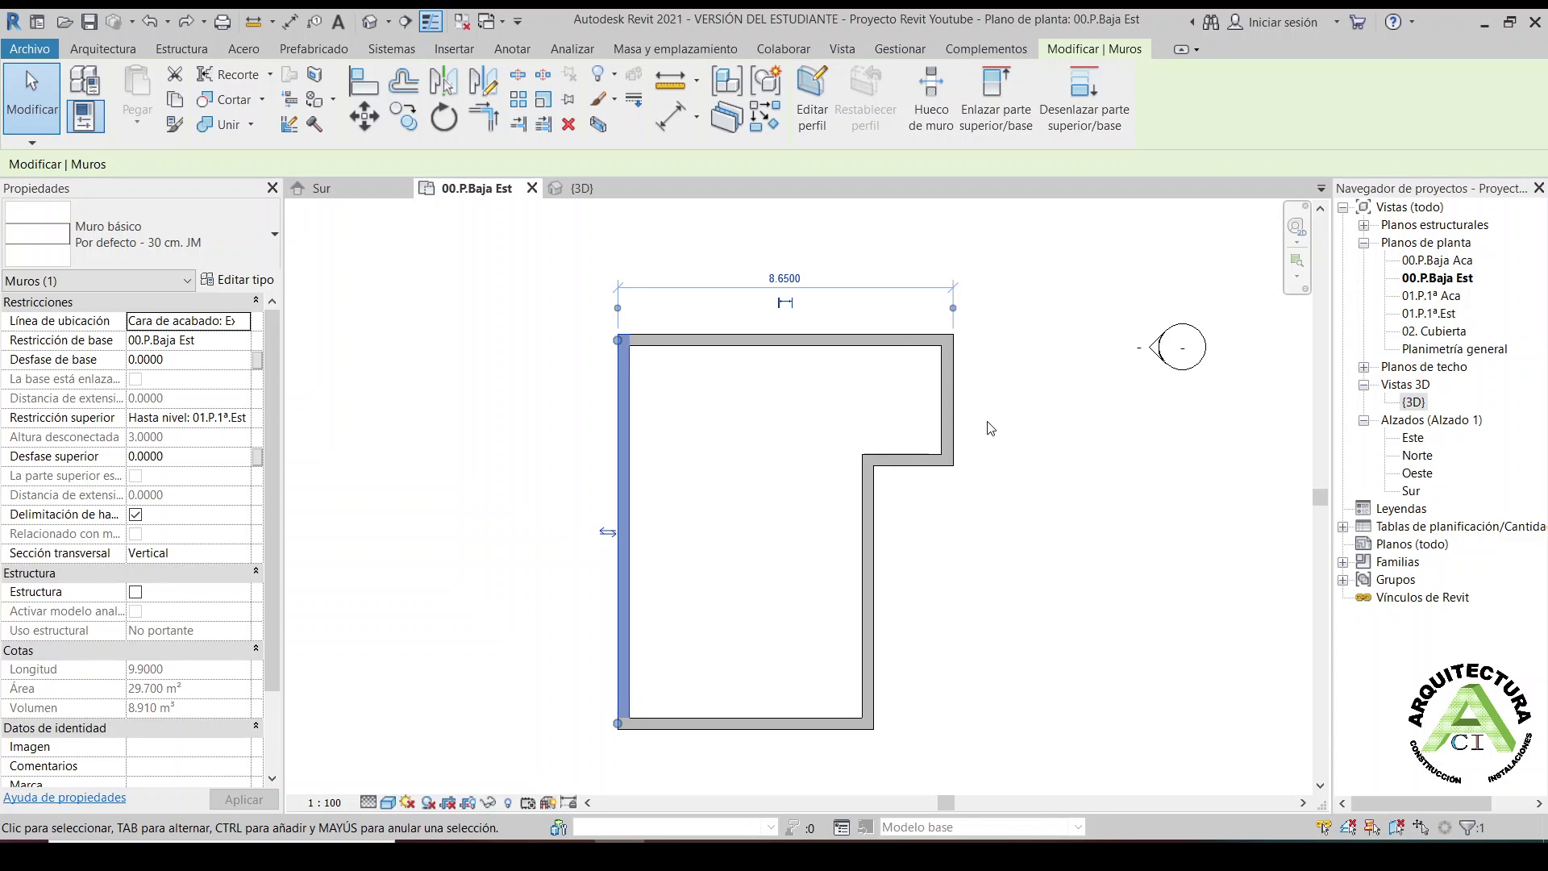
pyautogui.click(991, 428)
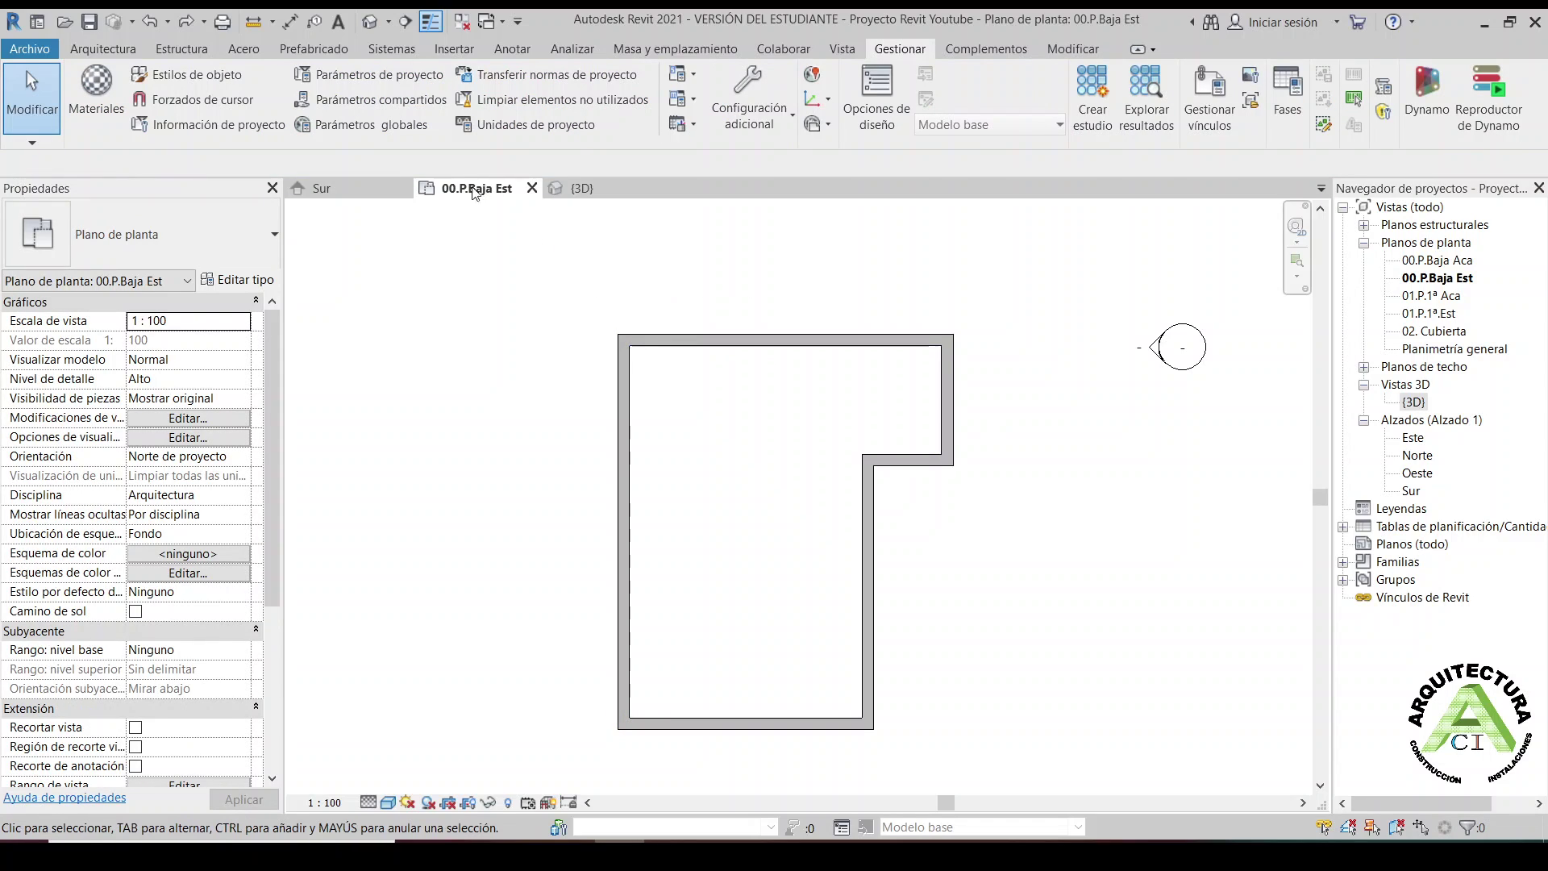
pyautogui.click(255, 24)
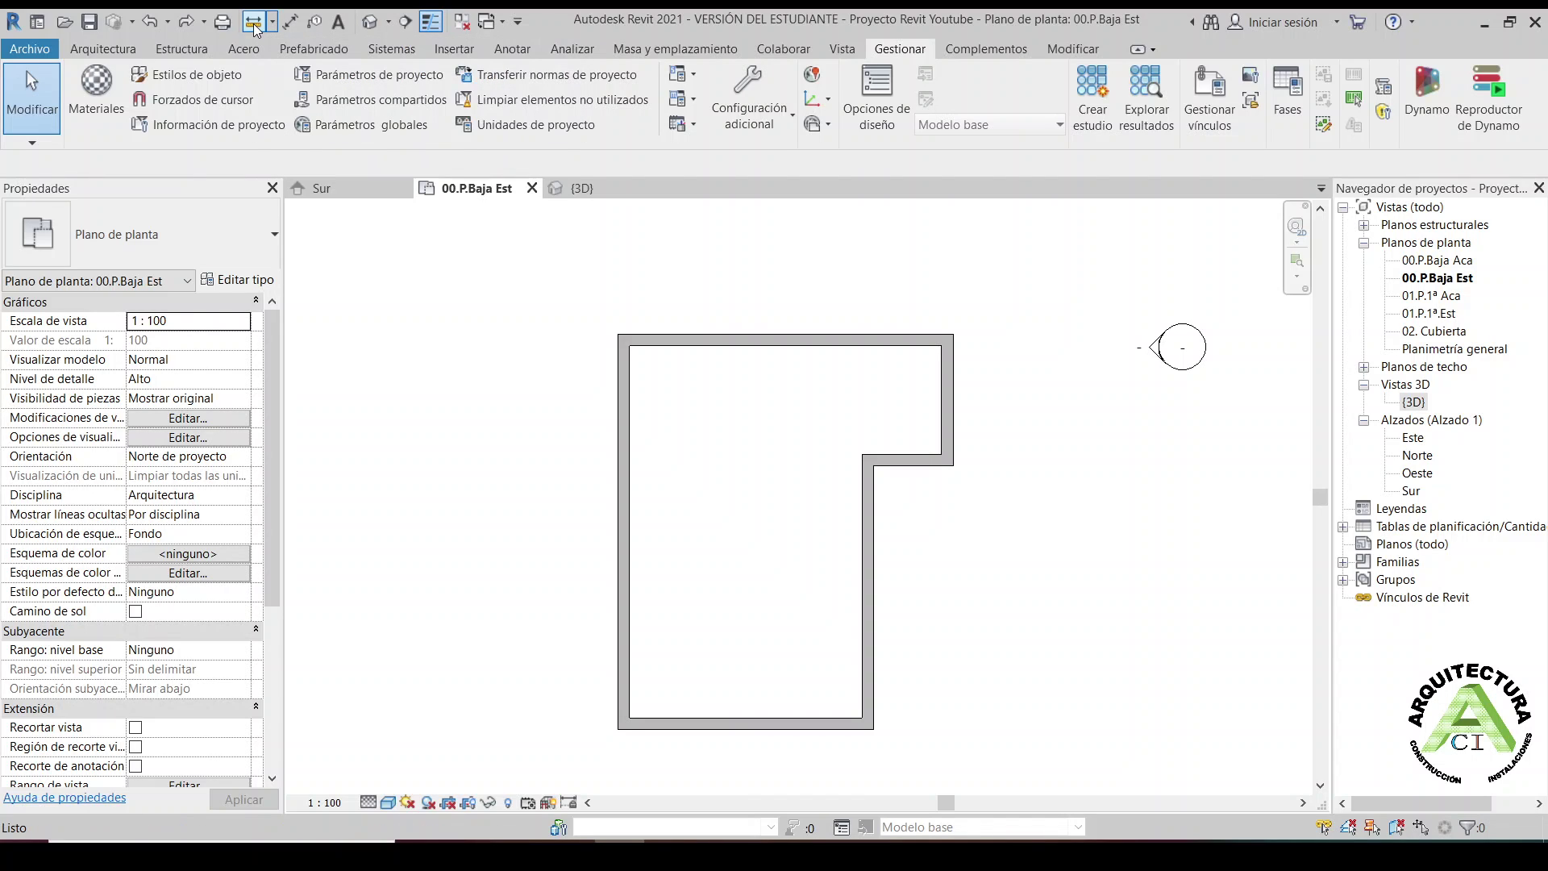
pyautogui.click(874, 728)
pyautogui.click(618, 729)
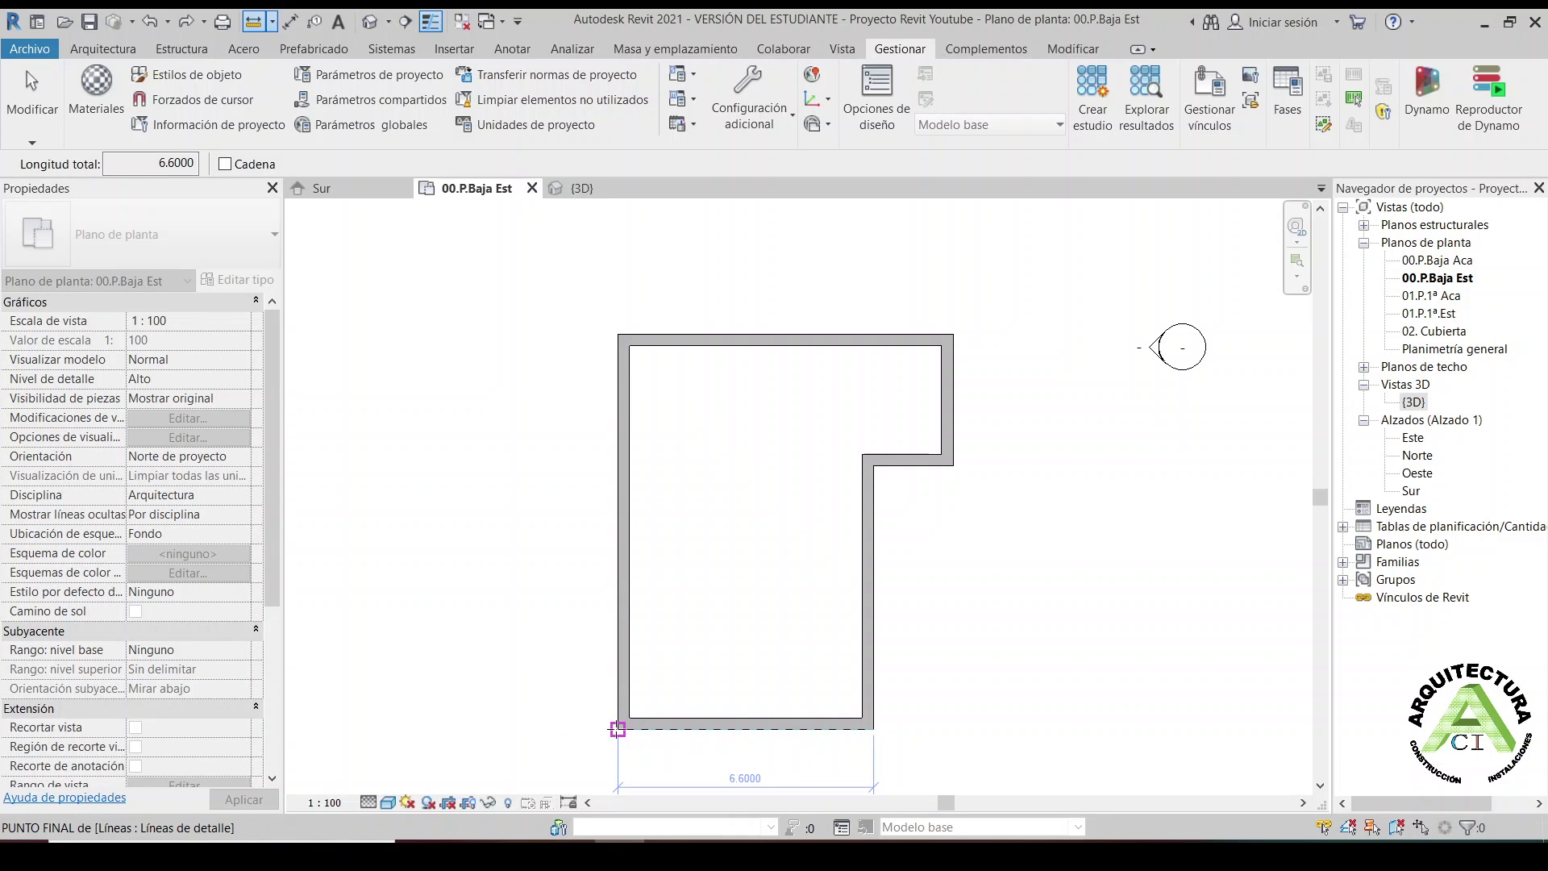
pyautogui.click(618, 729)
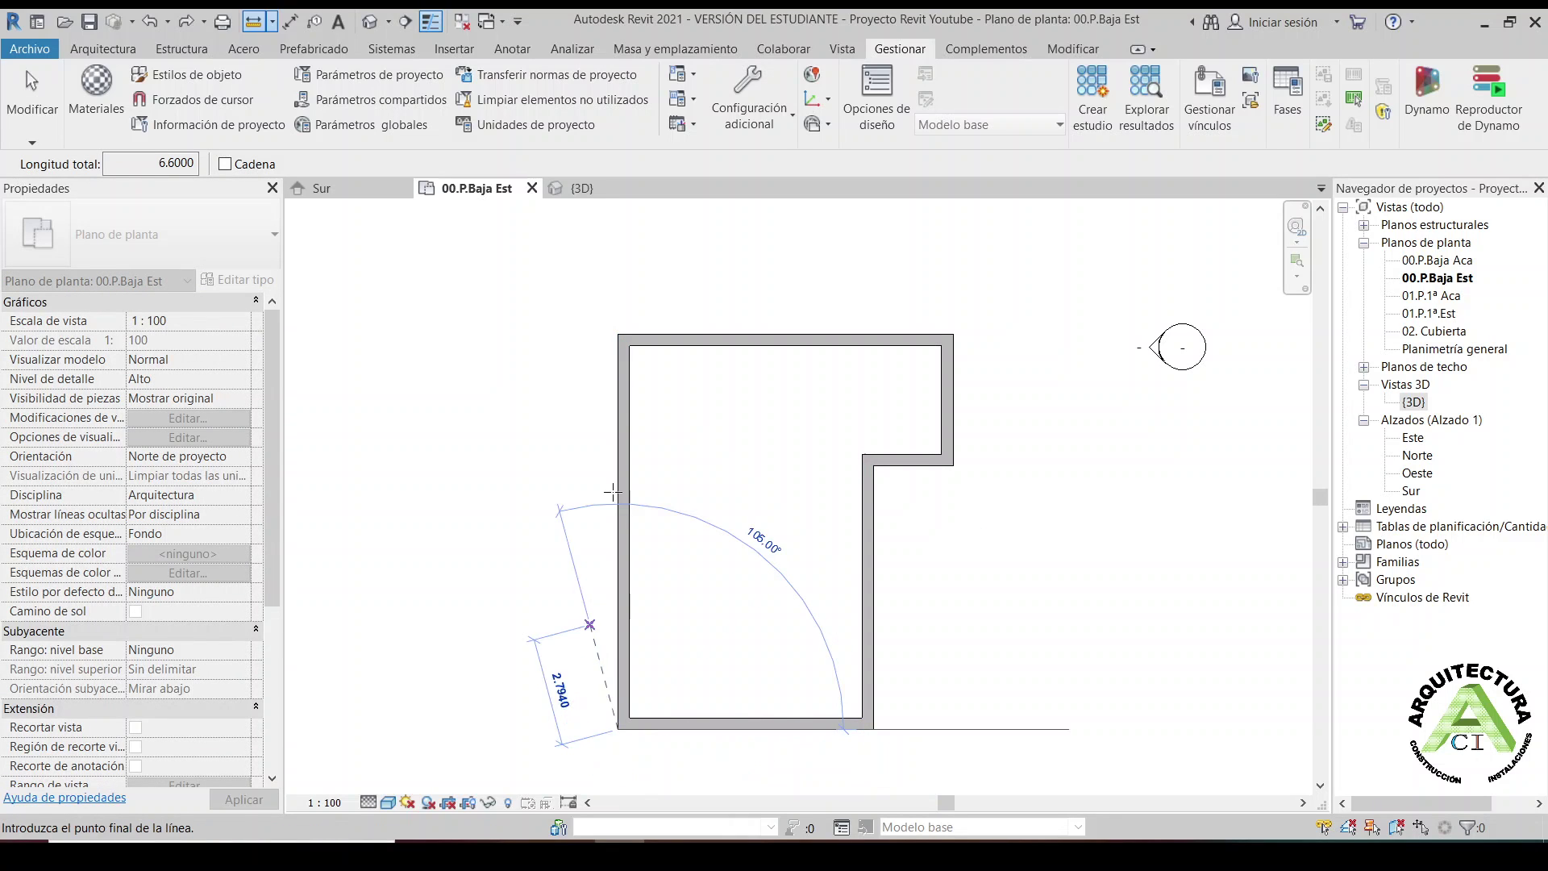
pyautogui.click(617, 333)
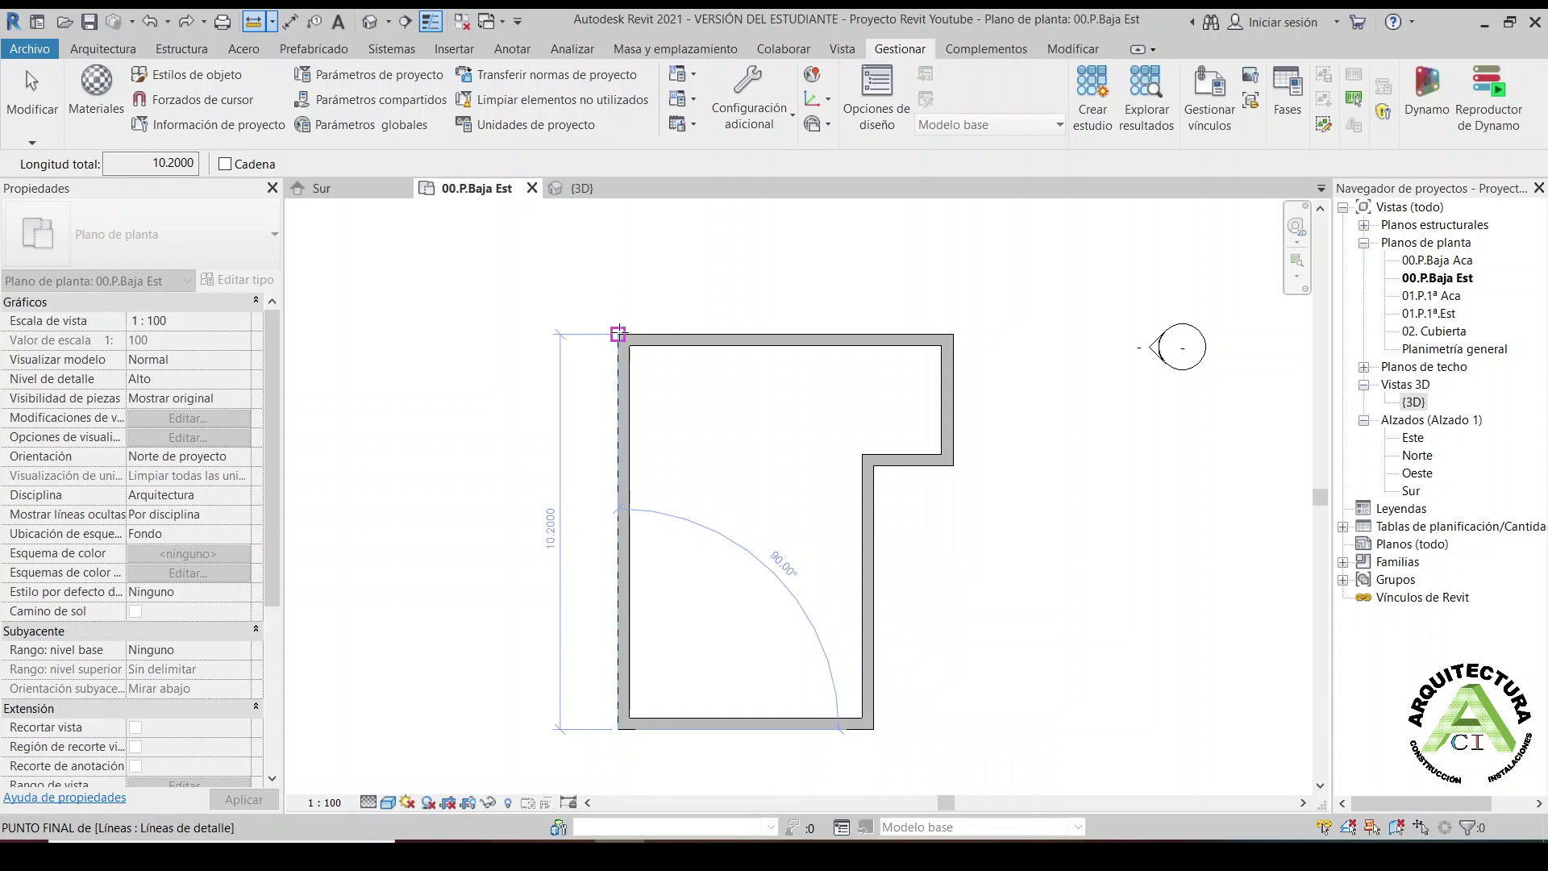
pyautogui.click(629, 401)
pyautogui.press('Escape')
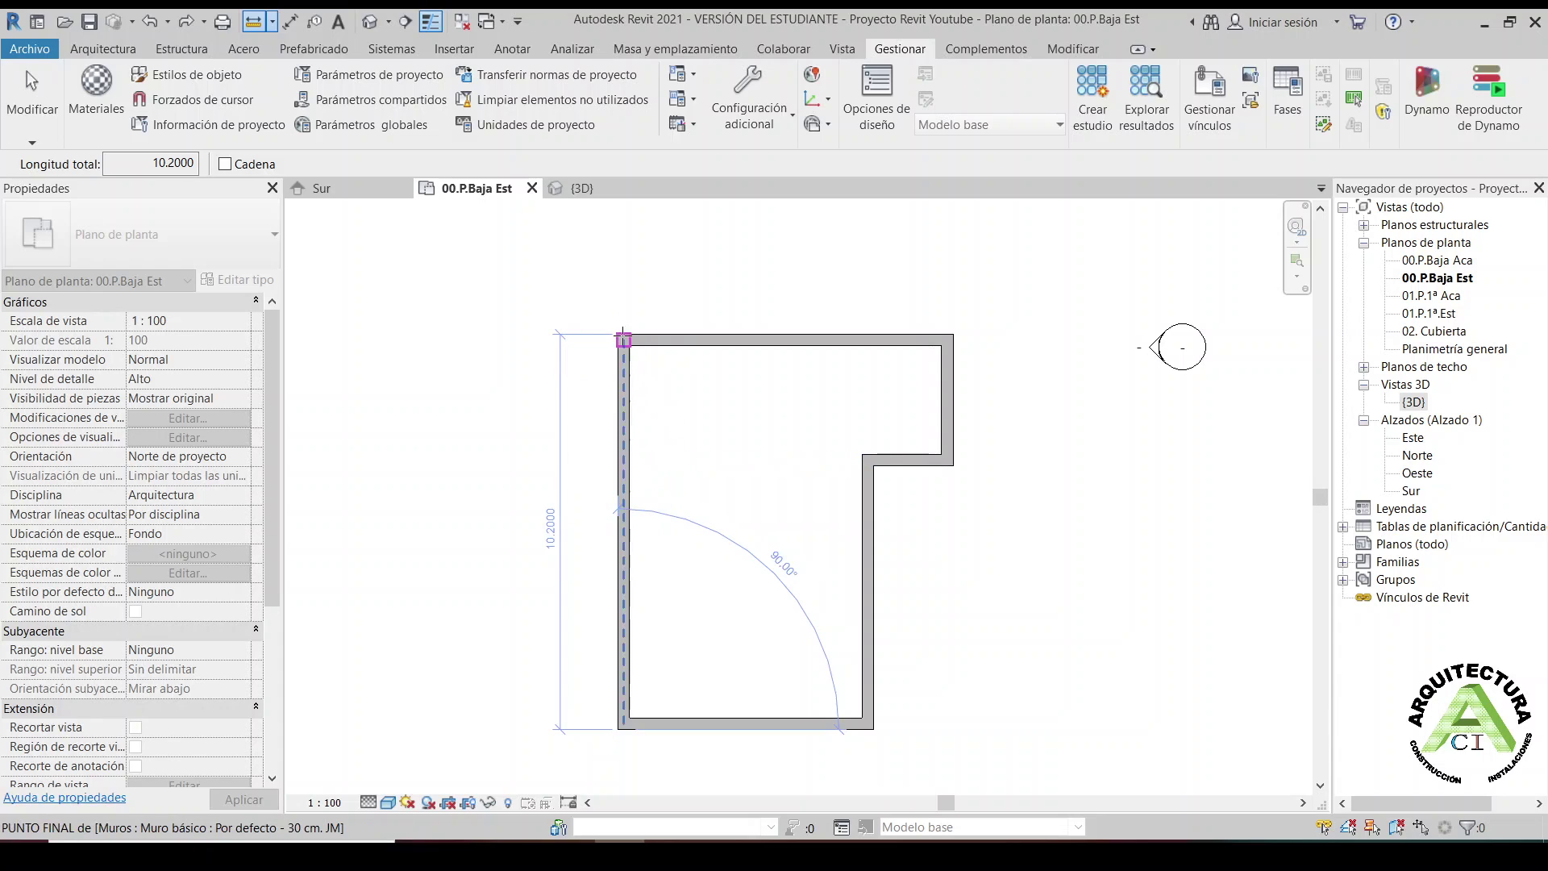
pyautogui.click(617, 333)
pyautogui.click(948, 339)
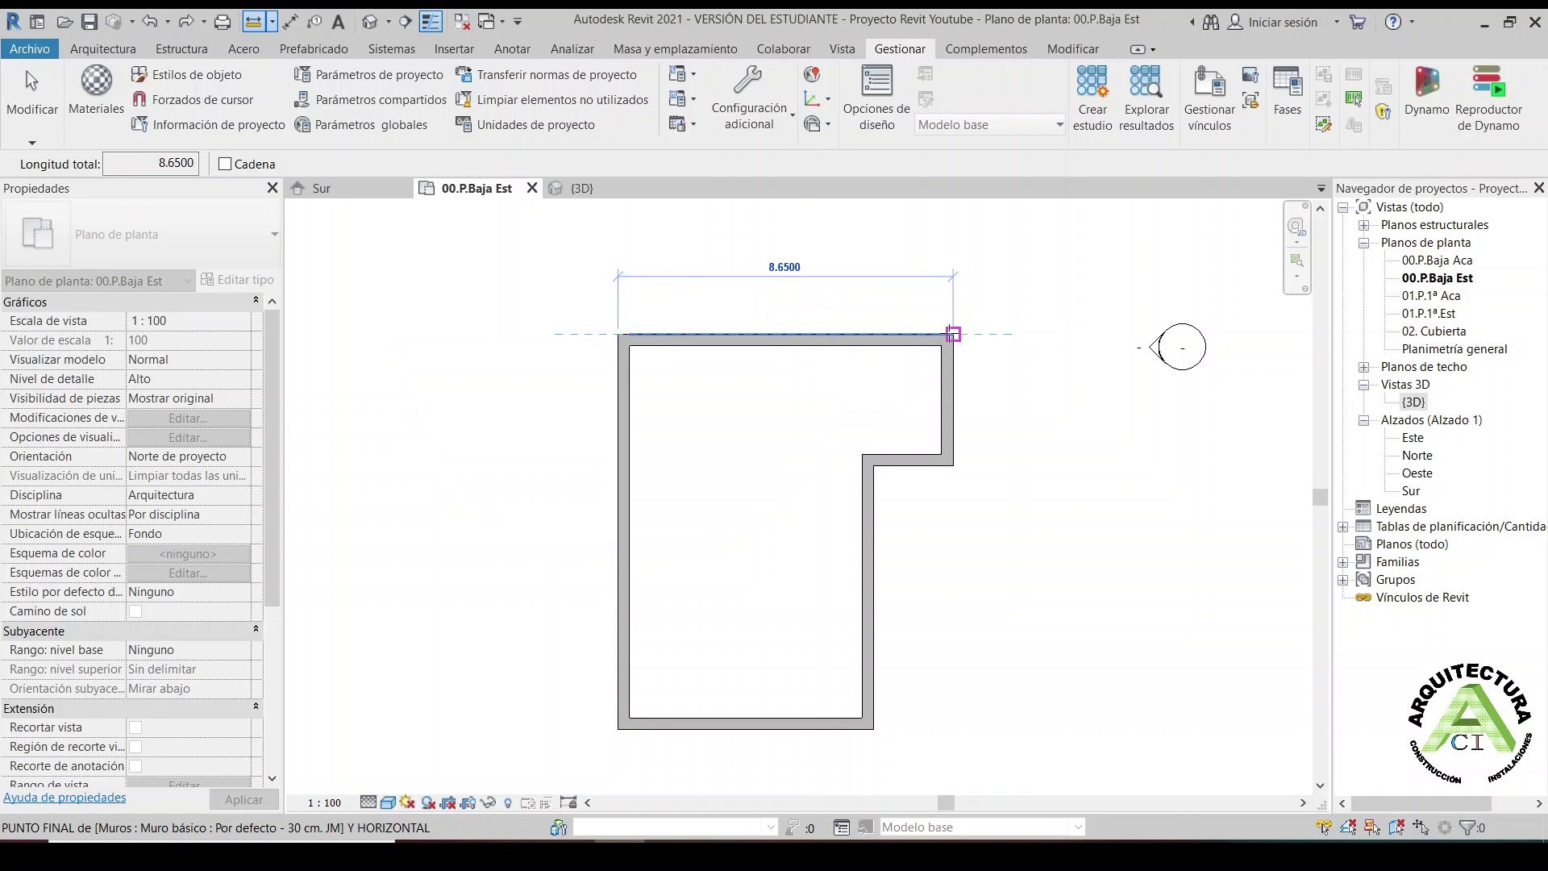
pyautogui.click(952, 333)
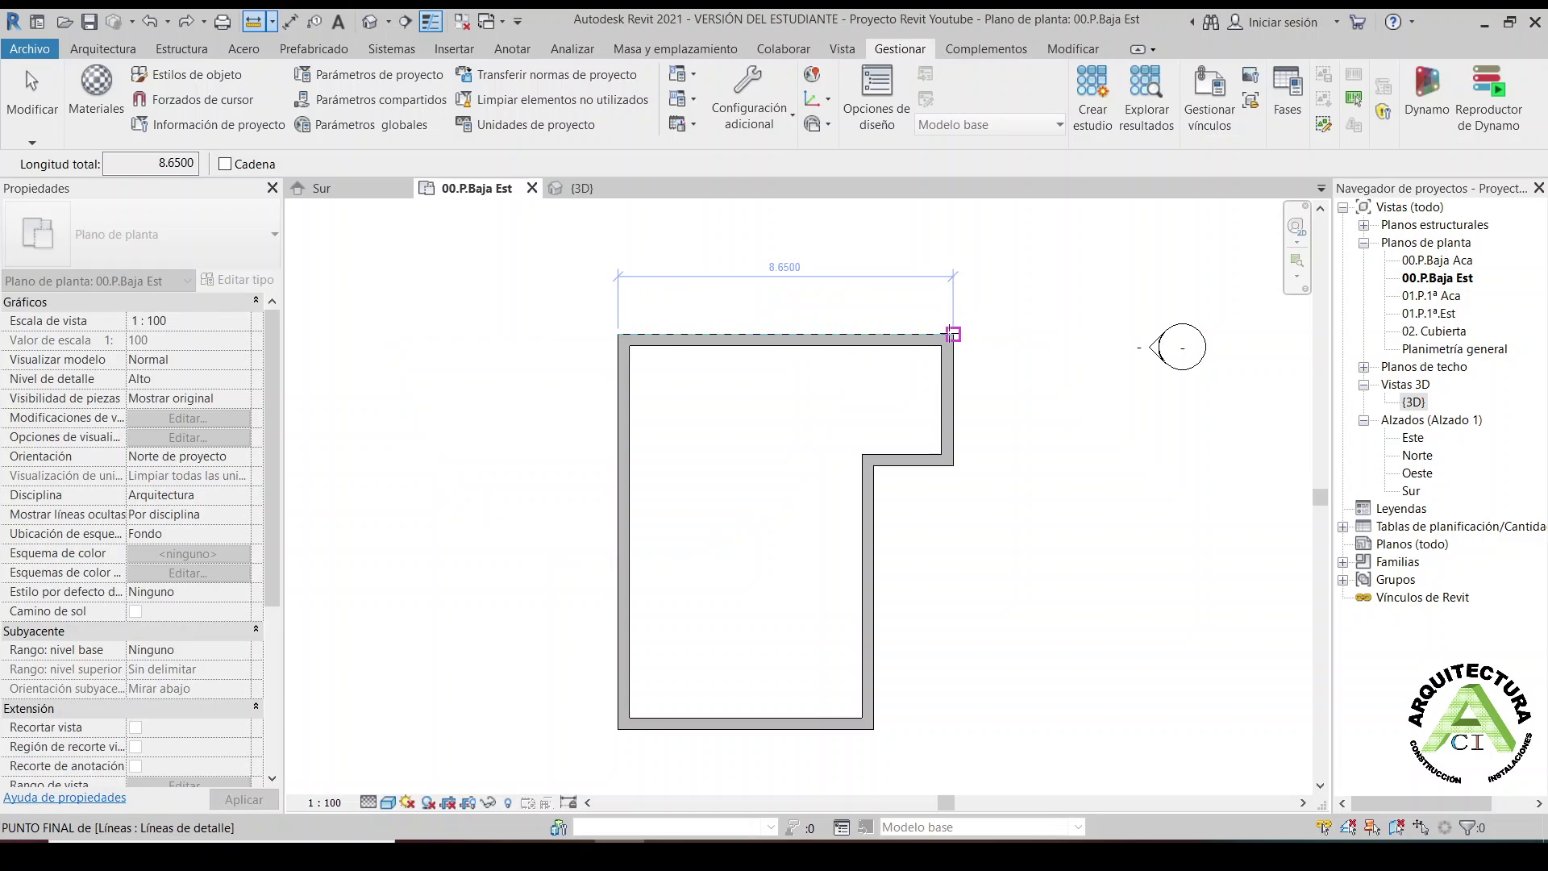
pyautogui.click(983, 428)
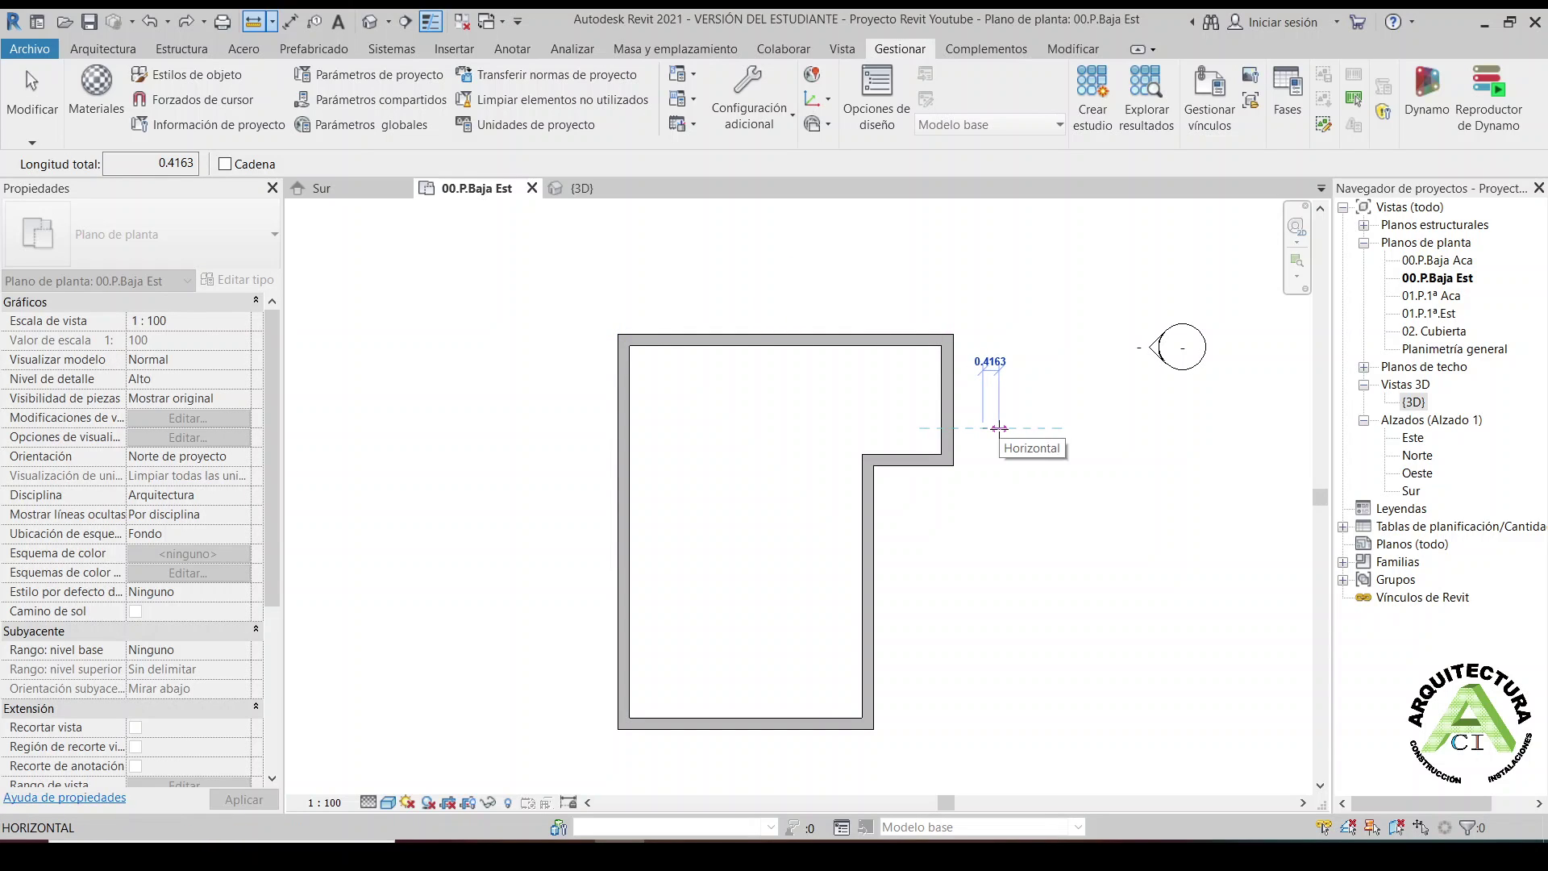
pyautogui.press('Escape')
pyautogui.press('Escape')
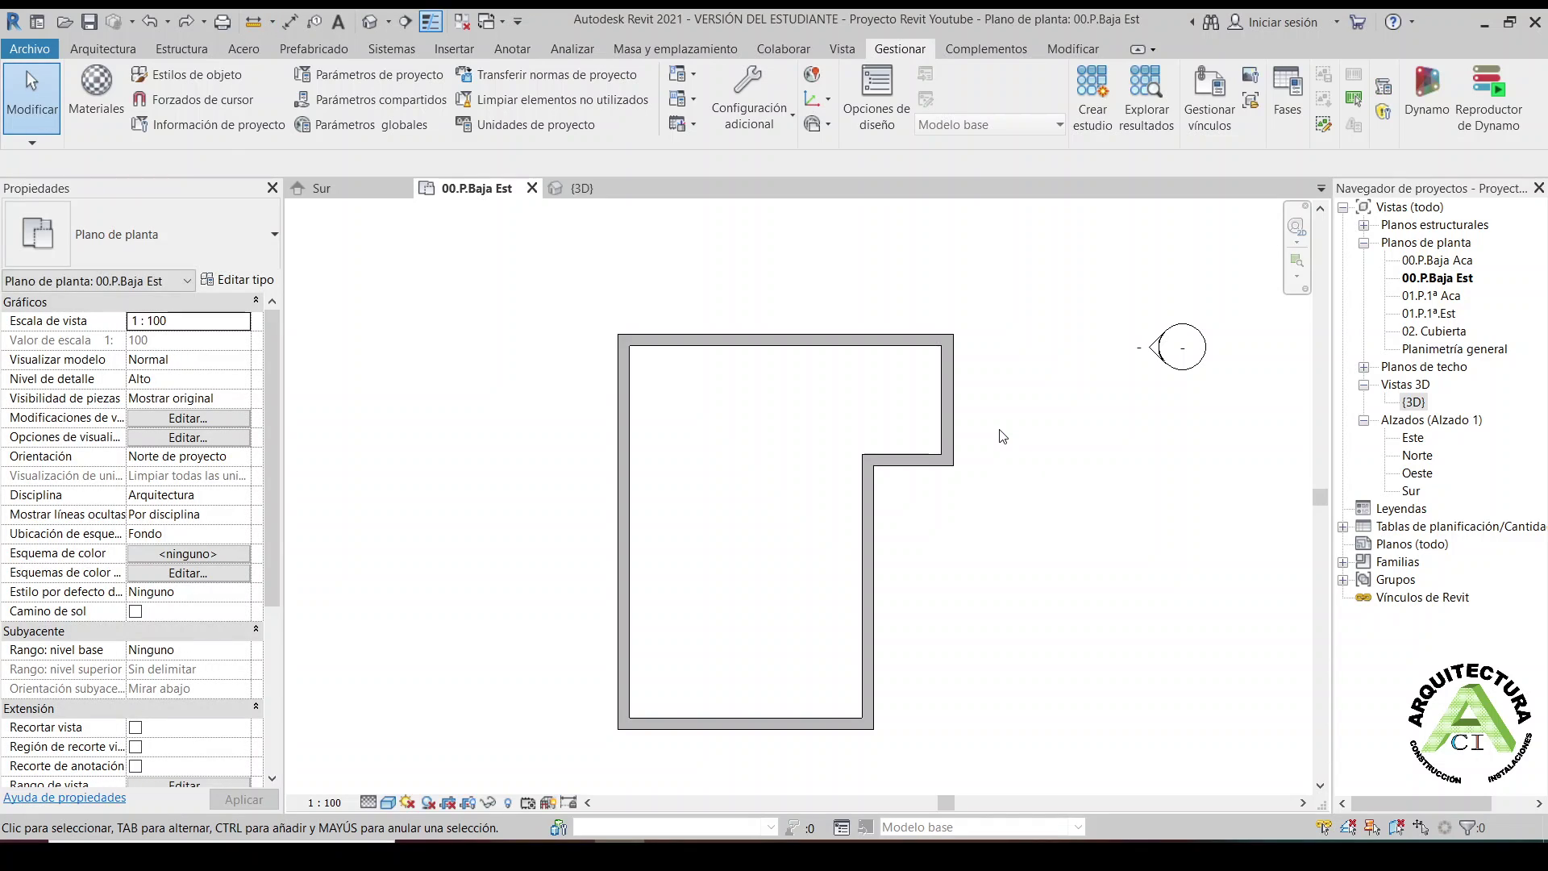
# Open and close the Project Units and Plano de planta type properties without changes
pyautogui.click(572, 126)
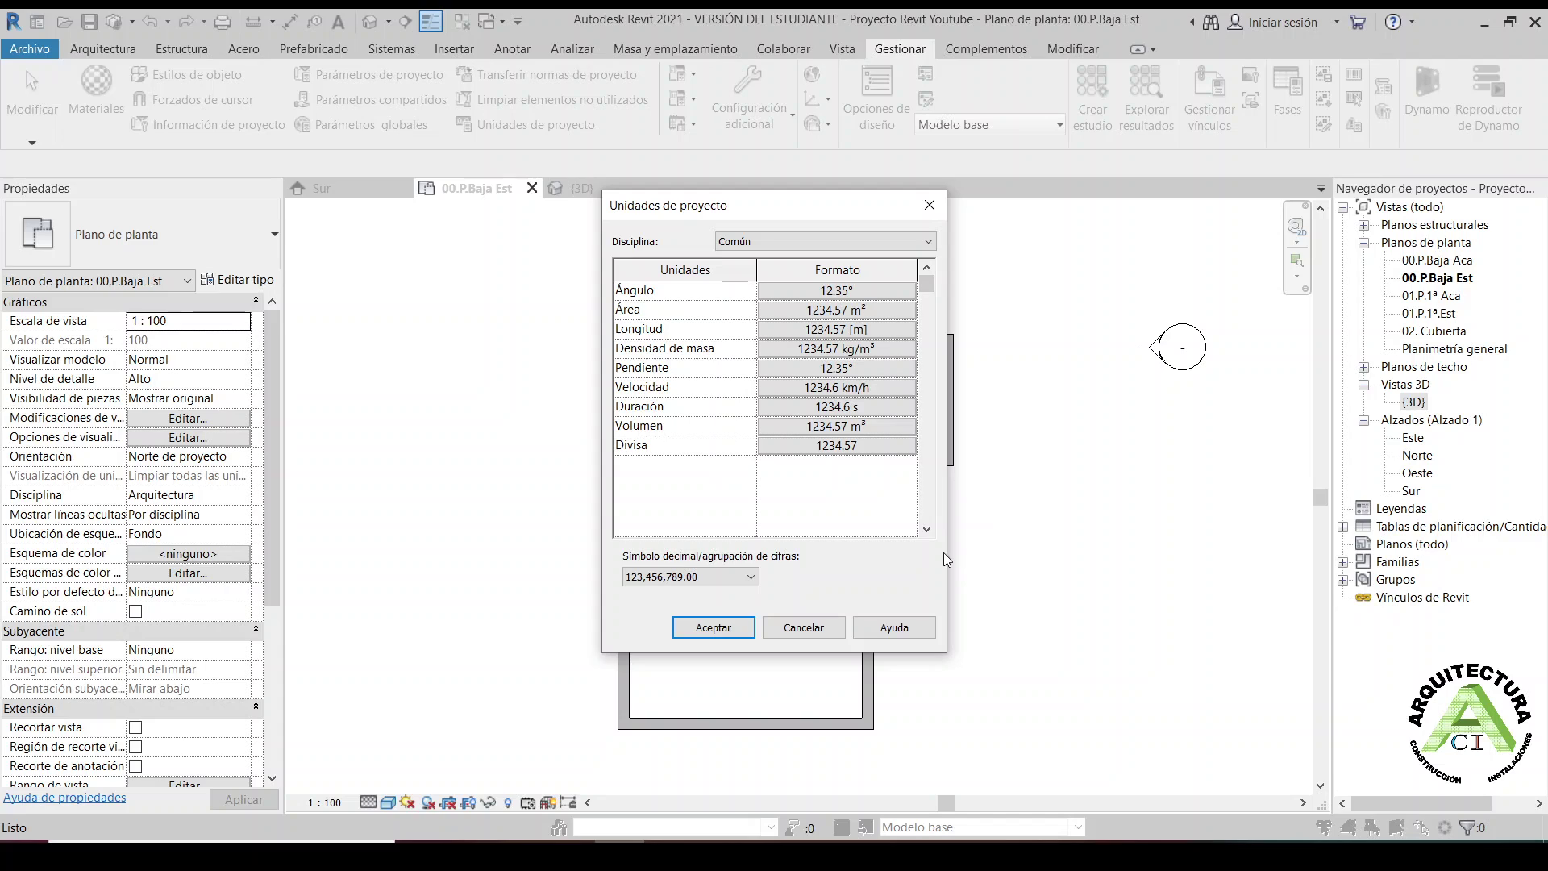
pyautogui.click(822, 631)
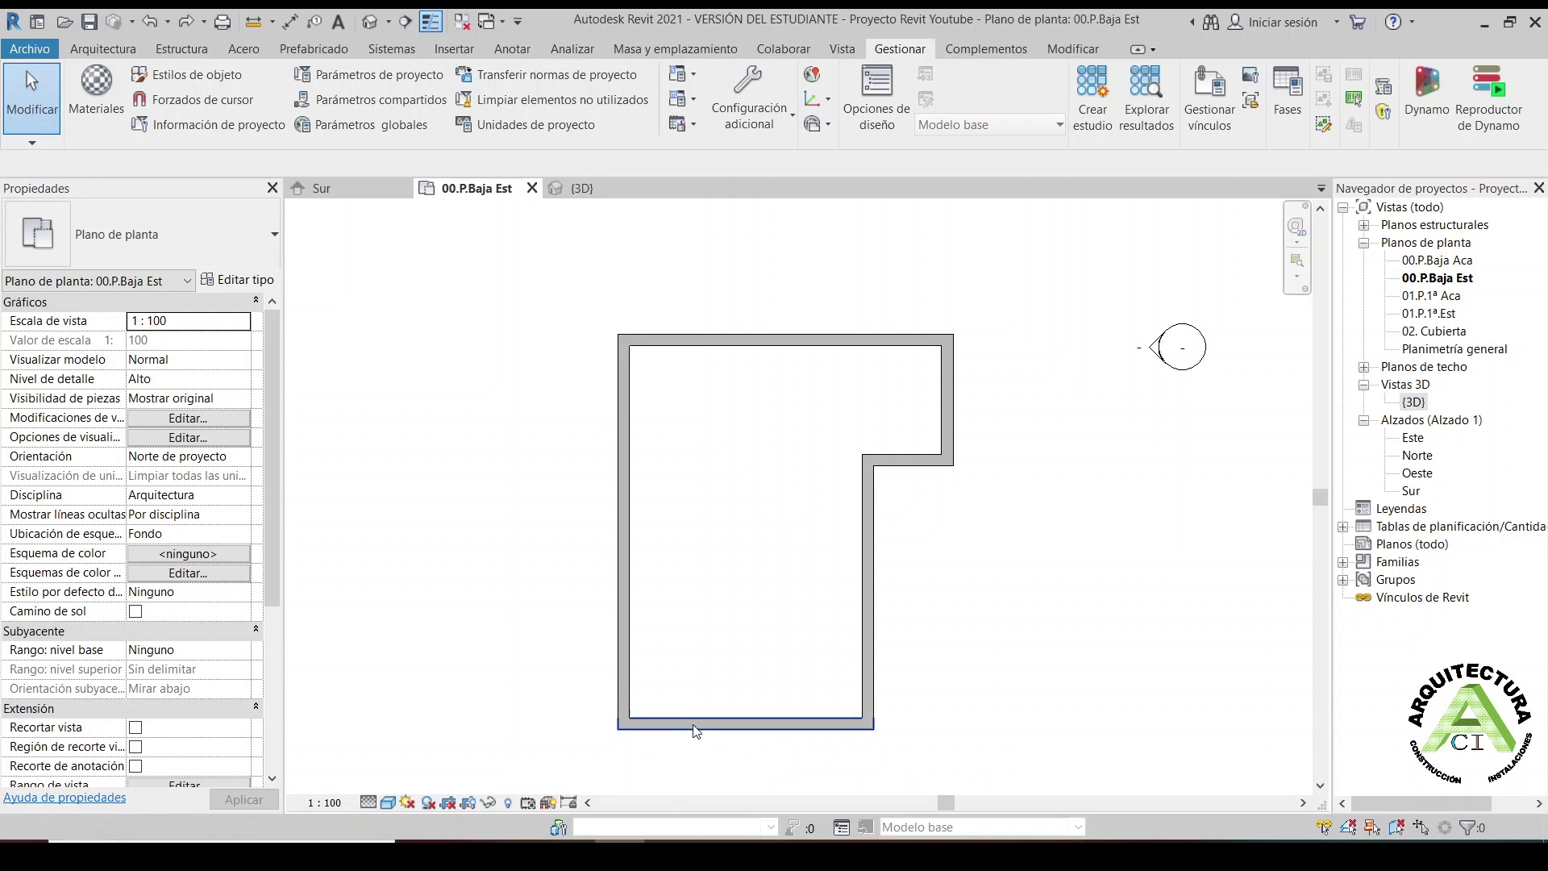
pyautogui.click(231, 281)
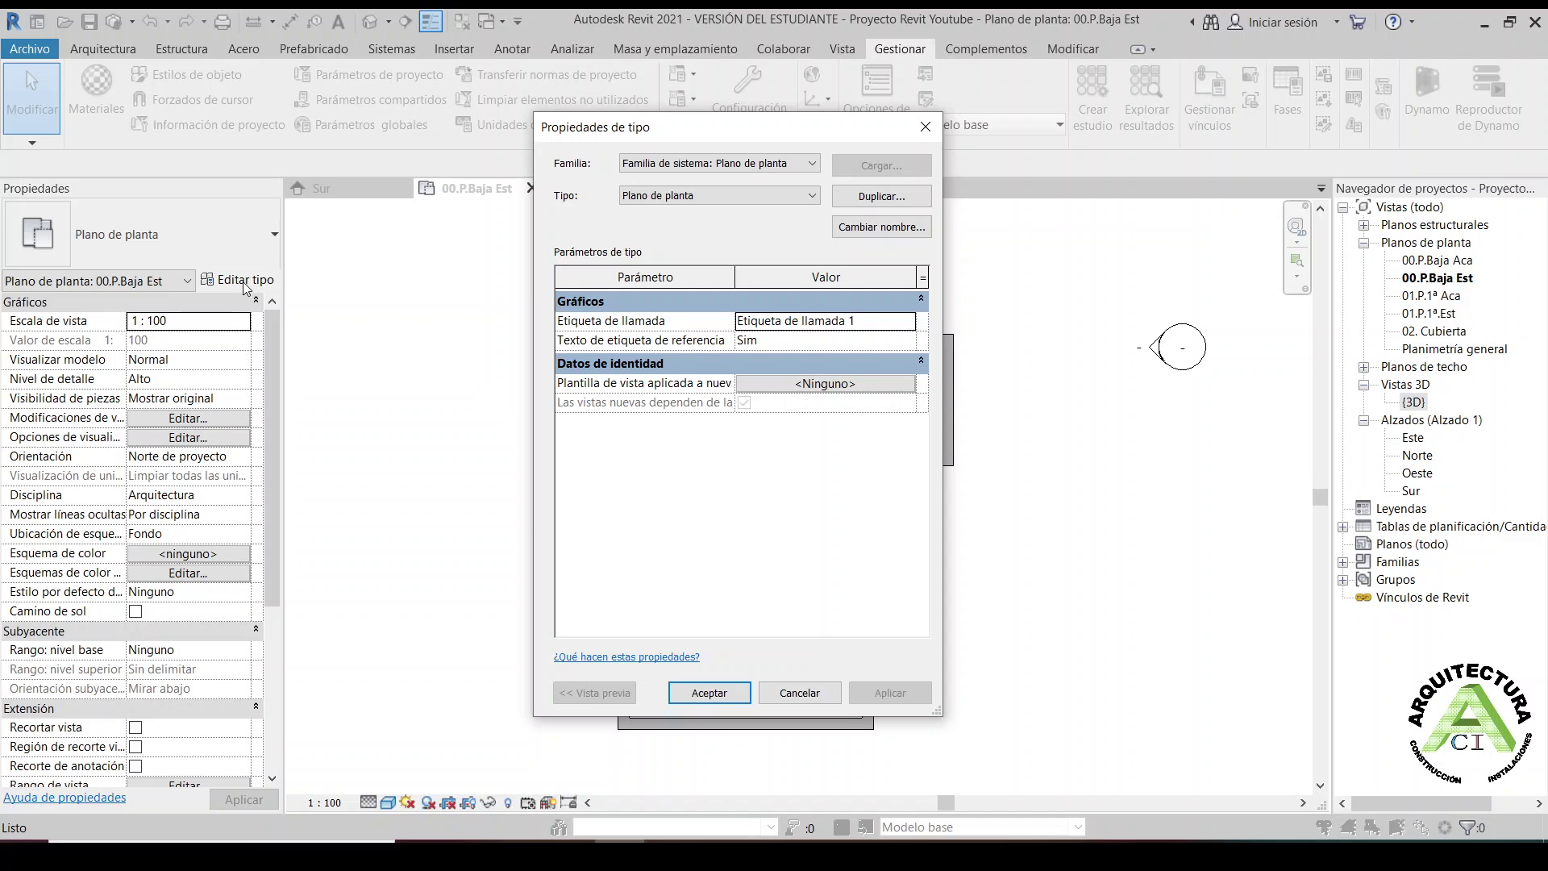
pyautogui.click(925, 130)
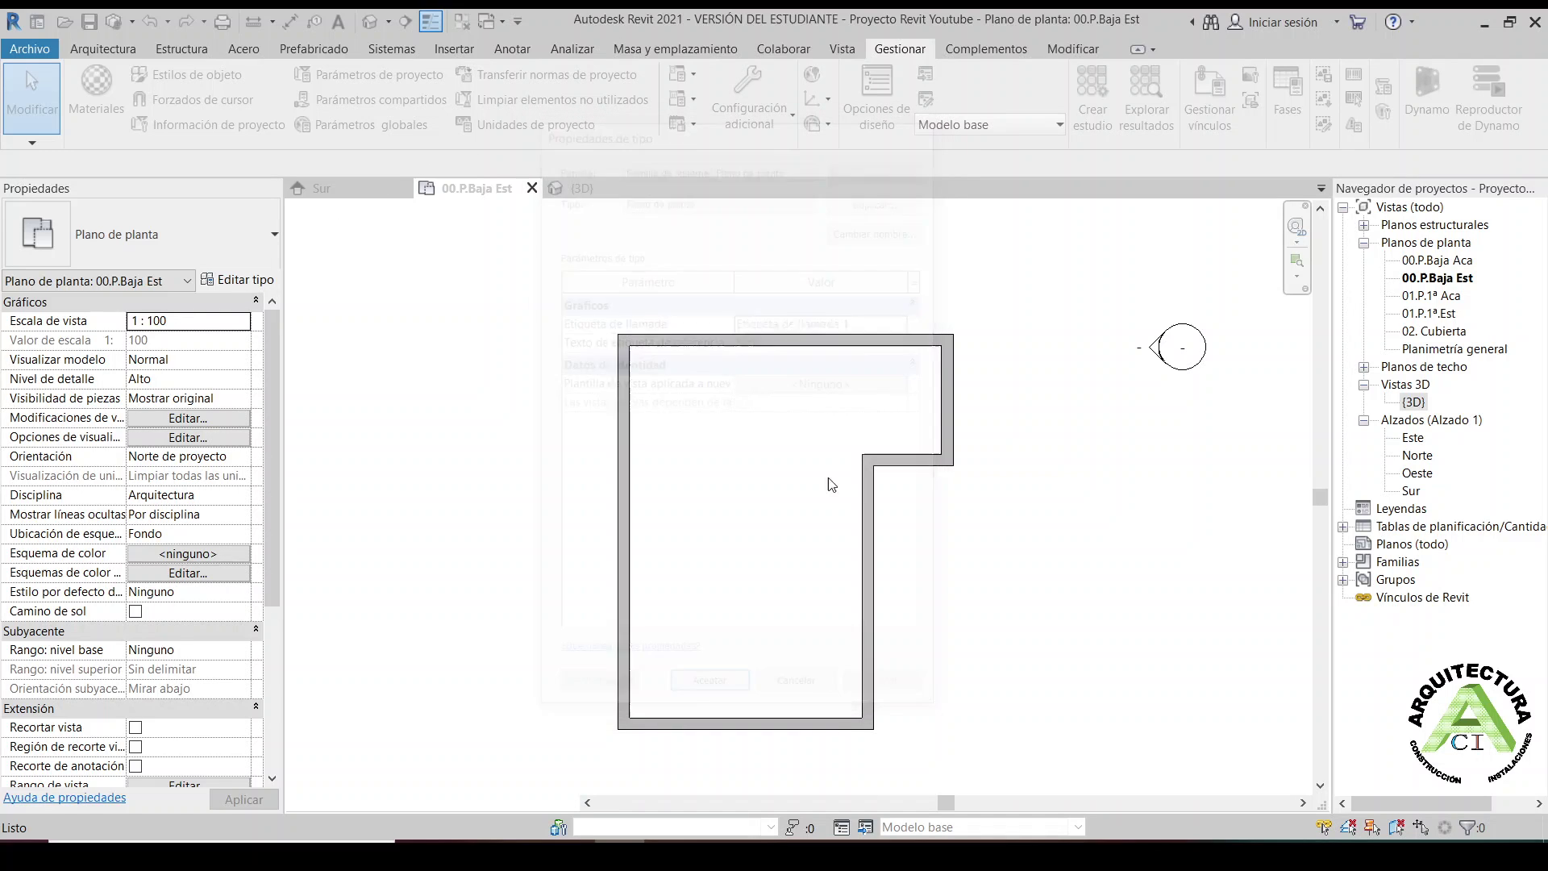
# Set the bottom wall type's structure layer Grosor to 0.4 m and apply it
pyautogui.click(682, 723)
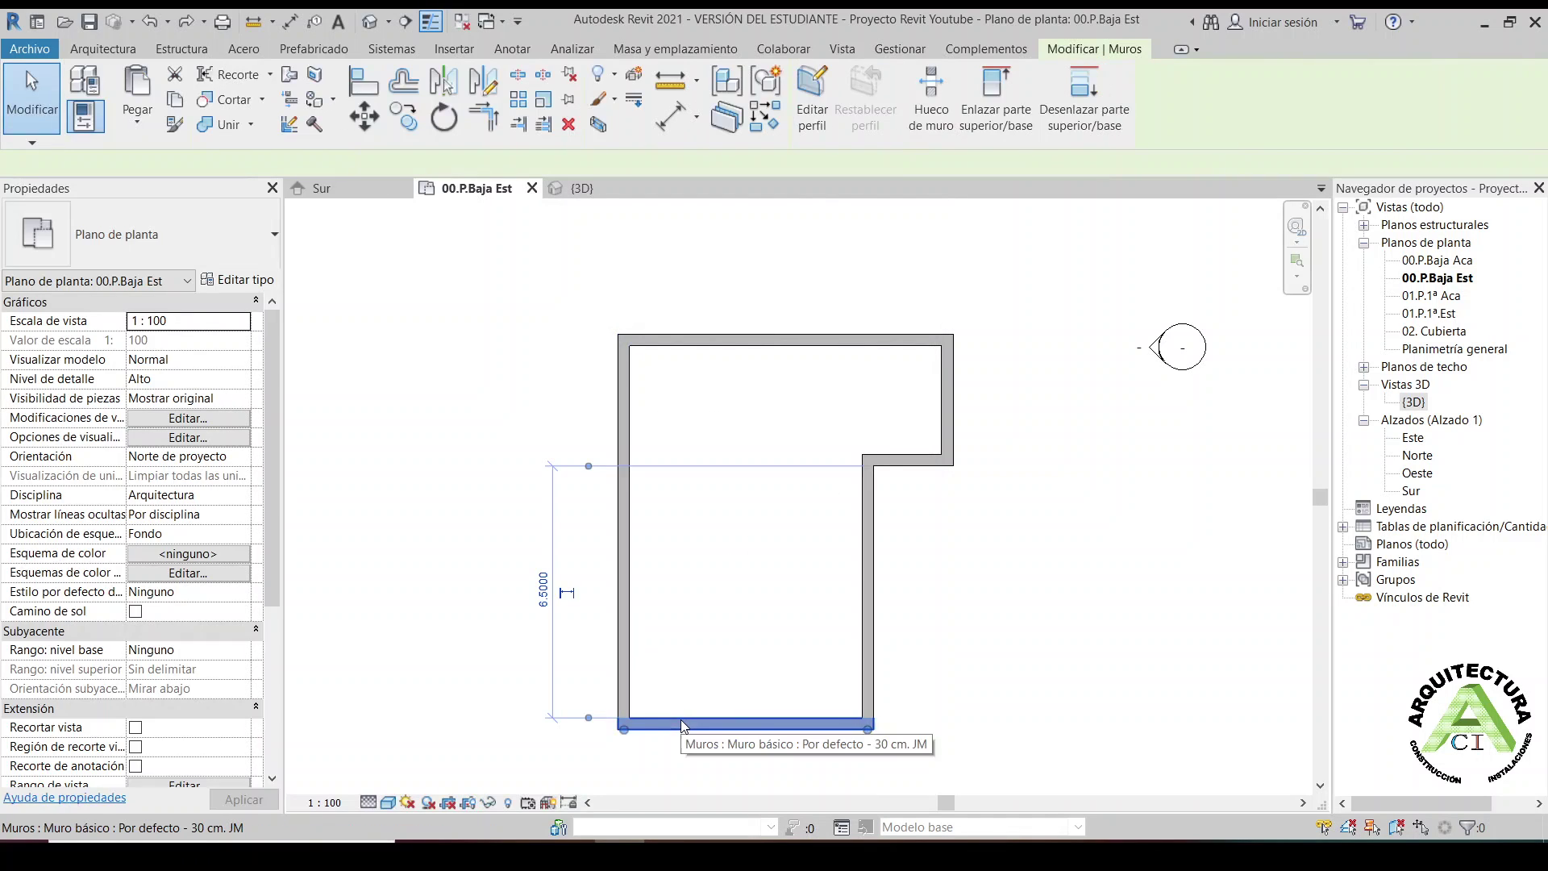
pyautogui.click(229, 282)
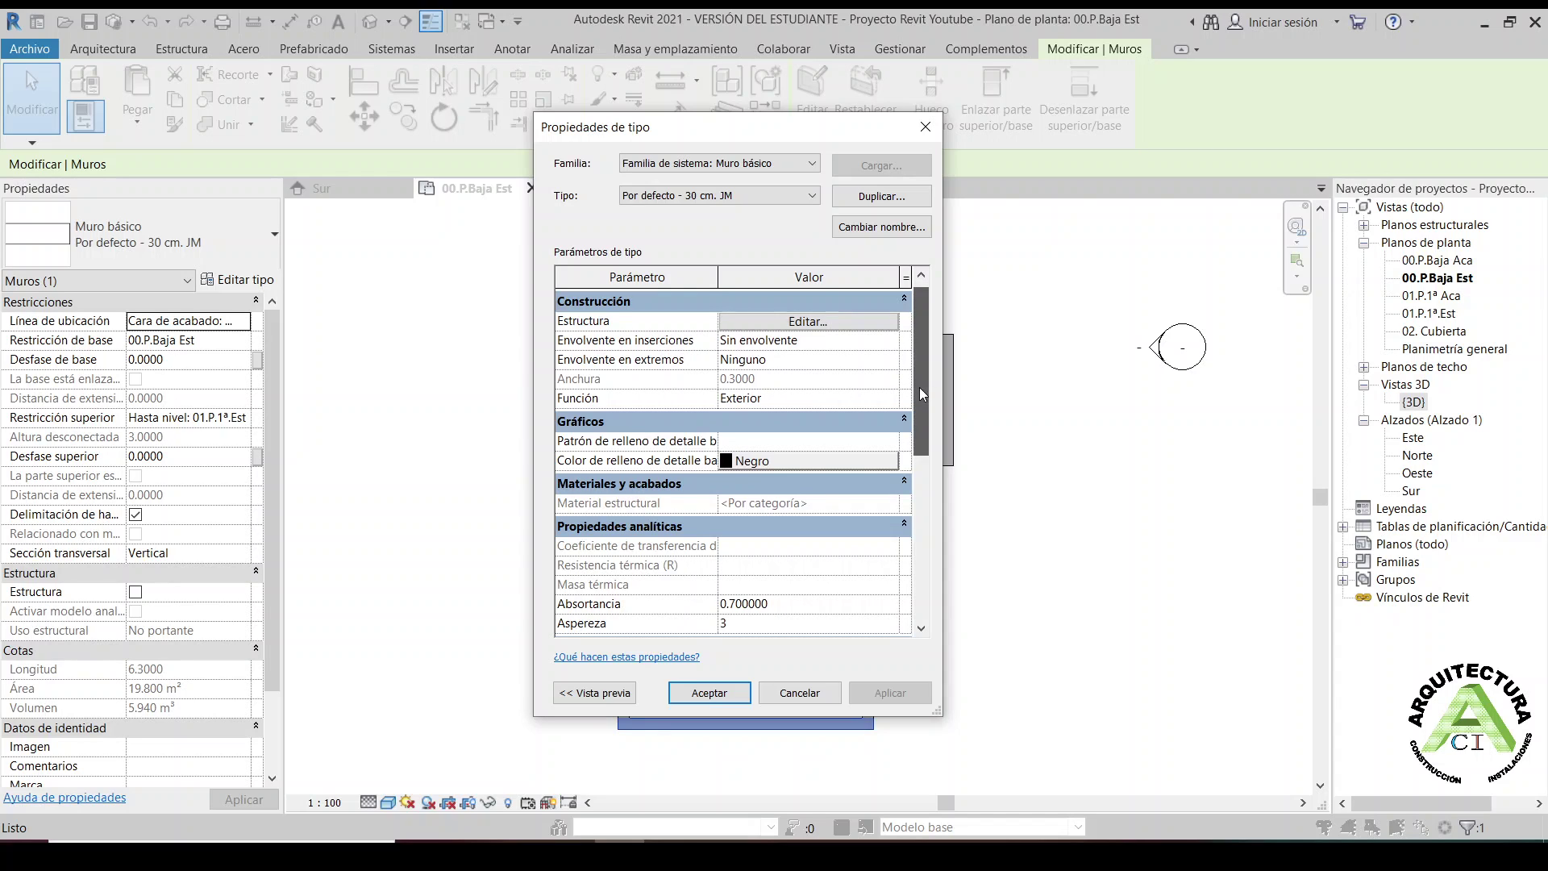
pyautogui.moveTo(919, 387)
pyautogui.mouseDown()
pyautogui.moveTo(919, 495)
pyautogui.moveTo(933, 376)
pyautogui.mouseUp()
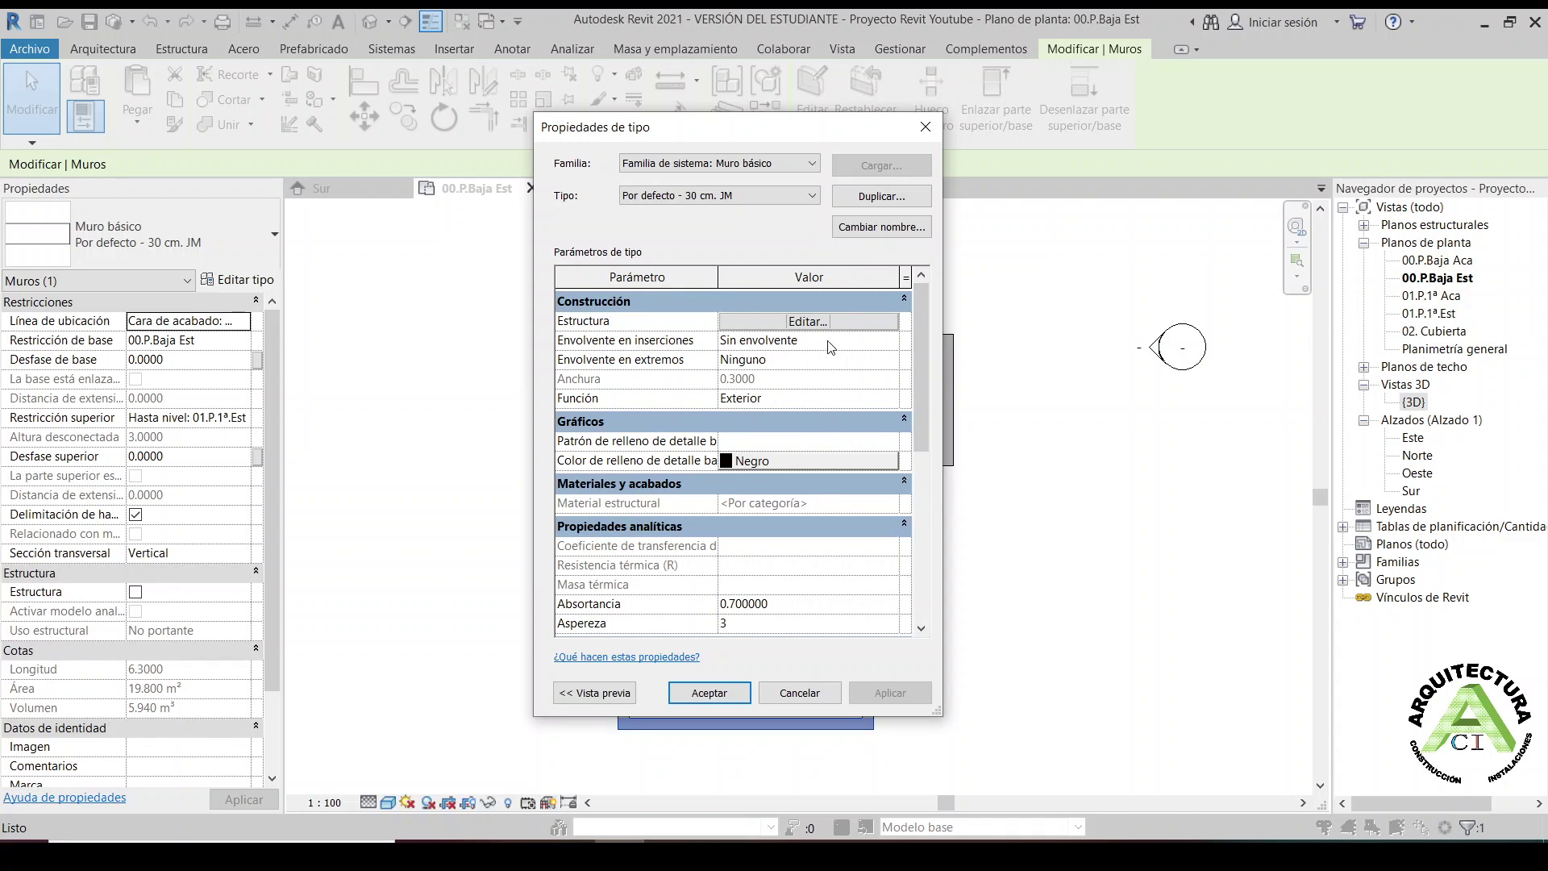
pyautogui.click(816, 321)
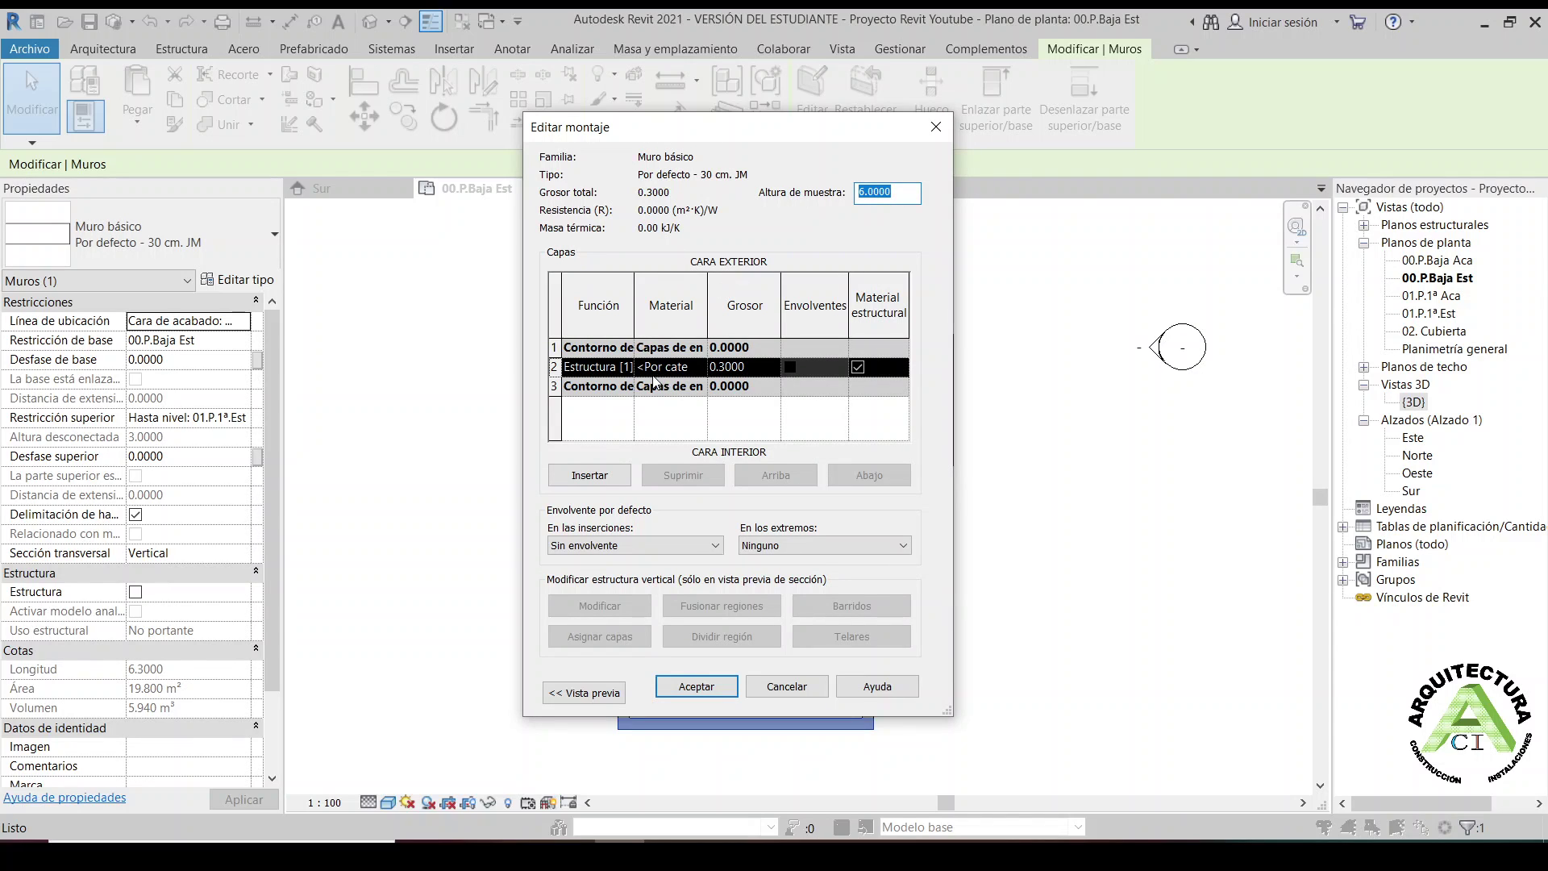
pyautogui.click(723, 366)
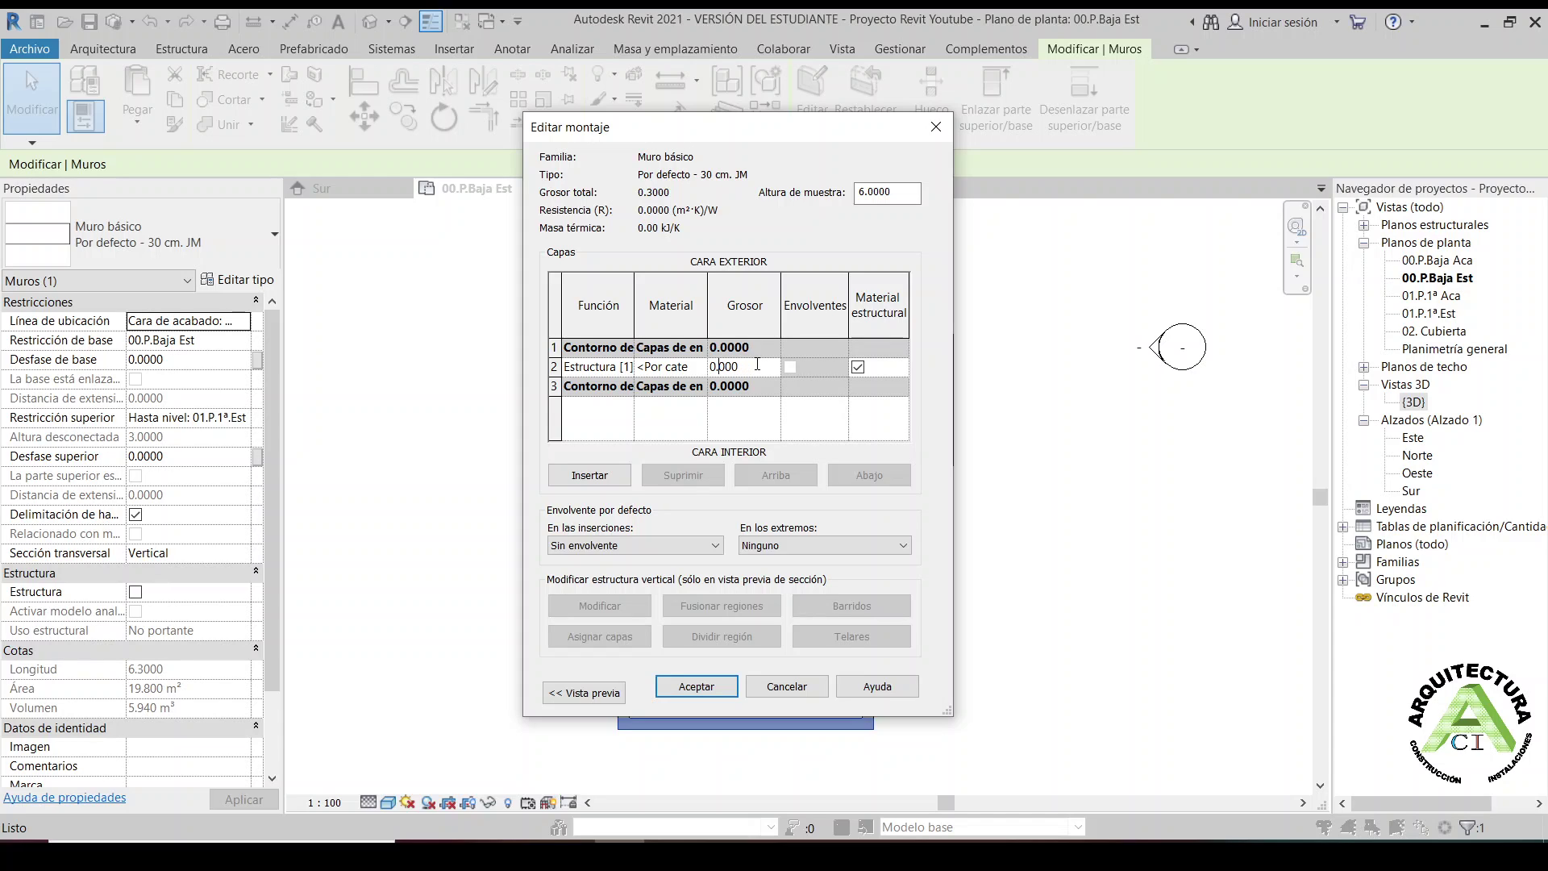
pyautogui.write('4')
pyautogui.click(676, 685)
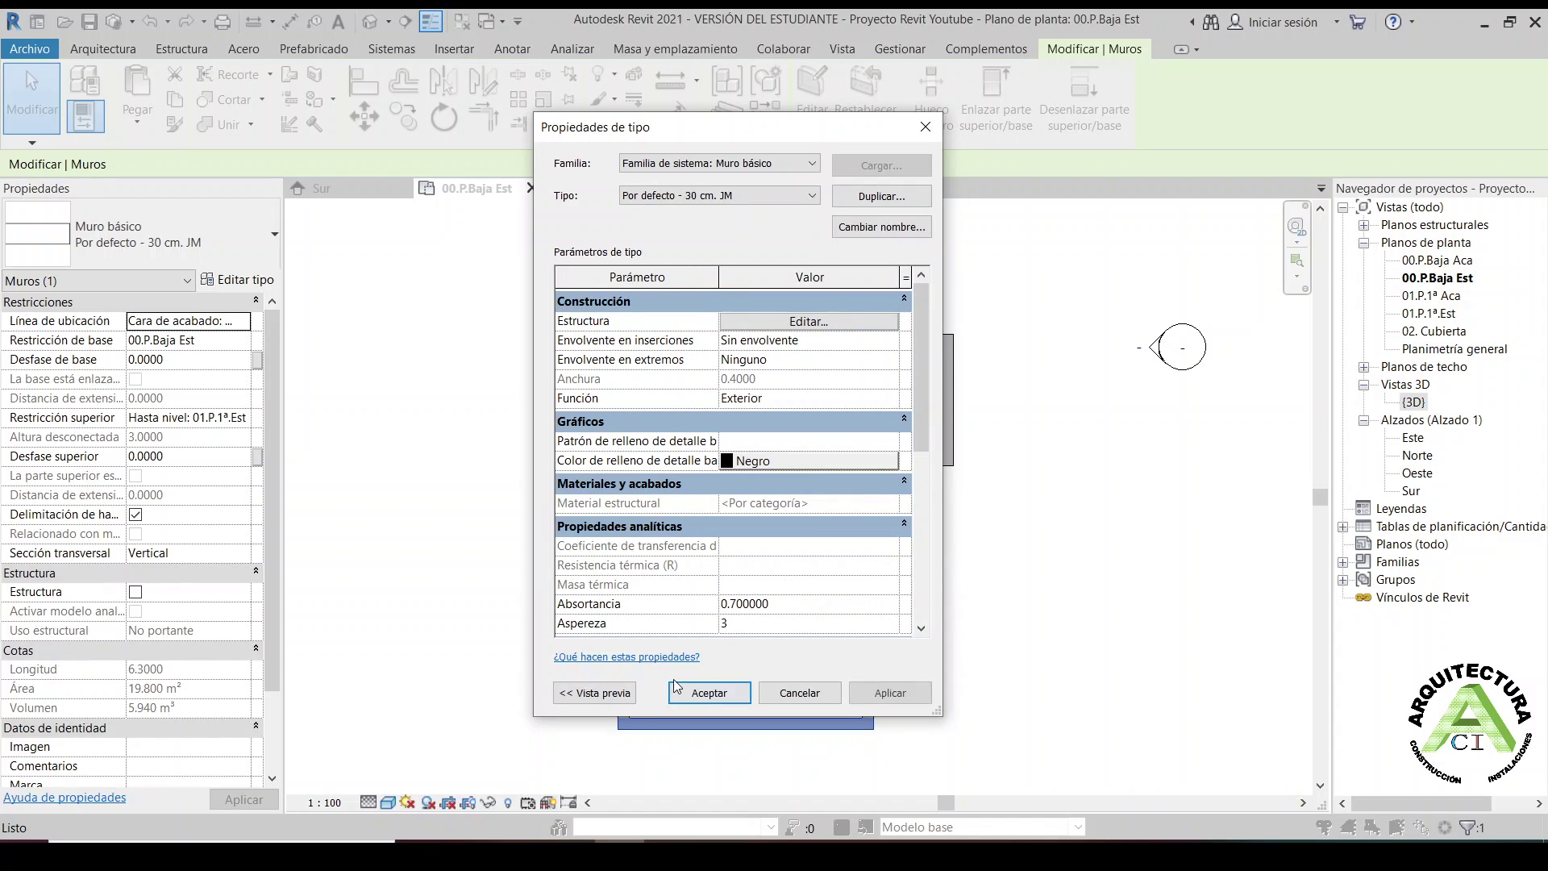
pyautogui.click(890, 693)
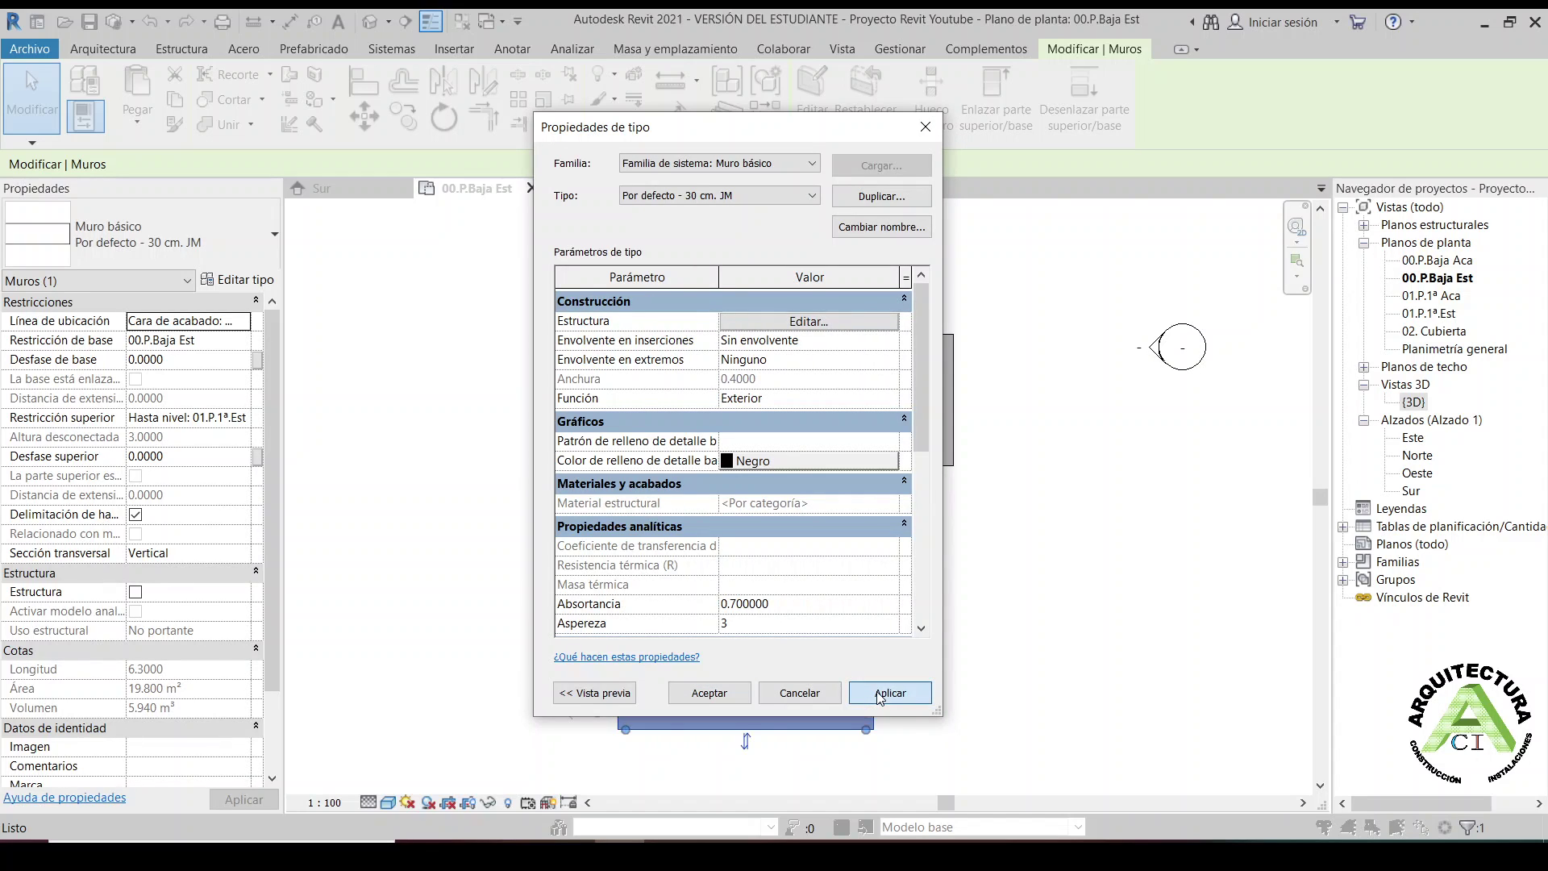
pyautogui.moveTo(741, 143); pyautogui.dragTo(1167, 159)
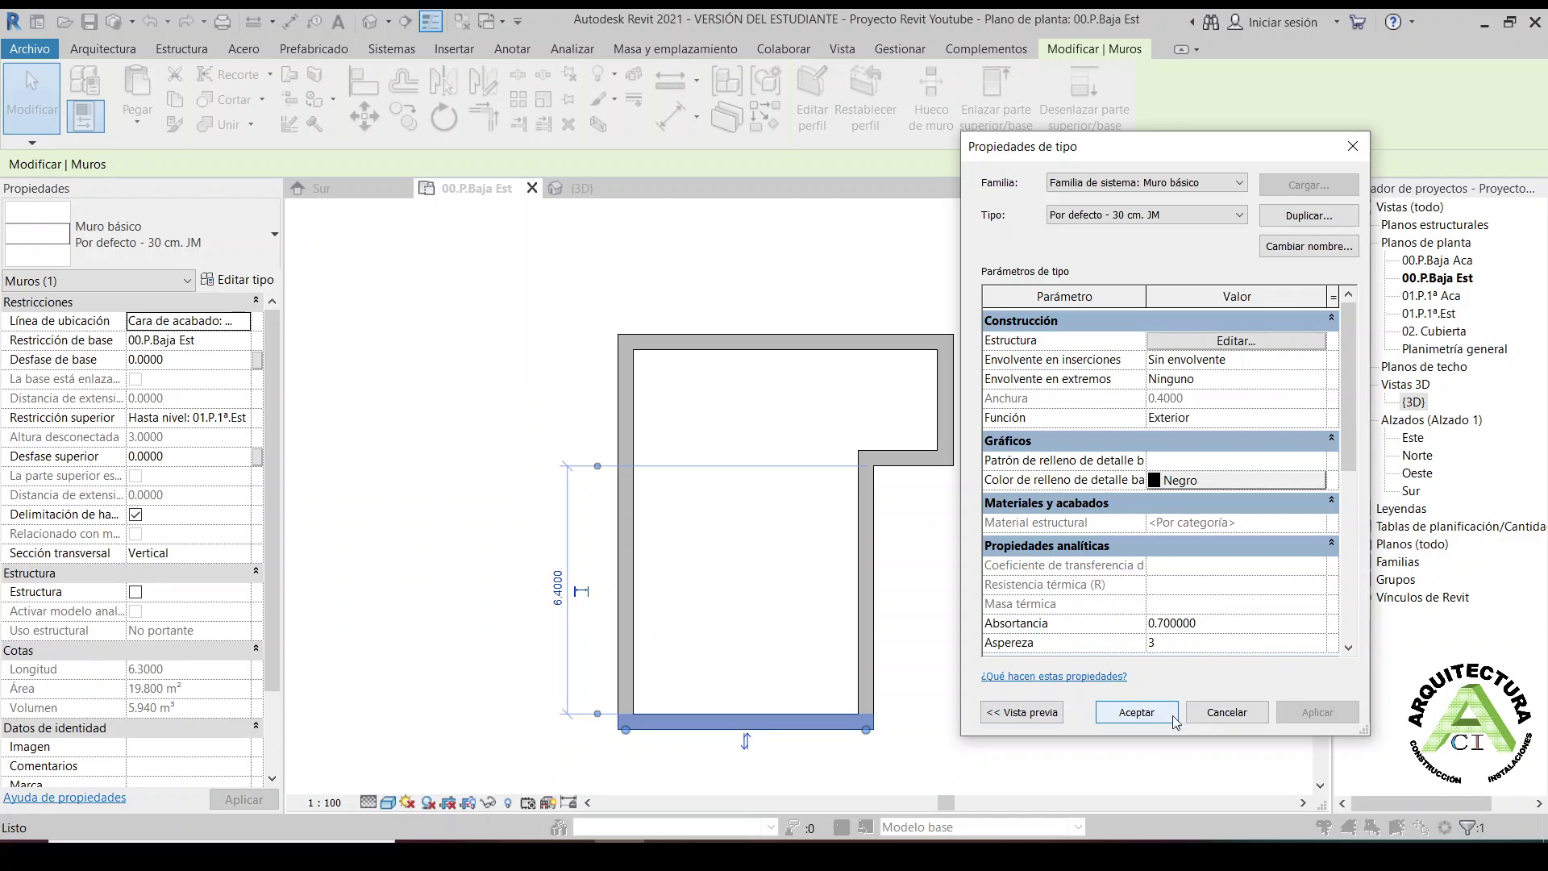
pyautogui.click(1223, 715)
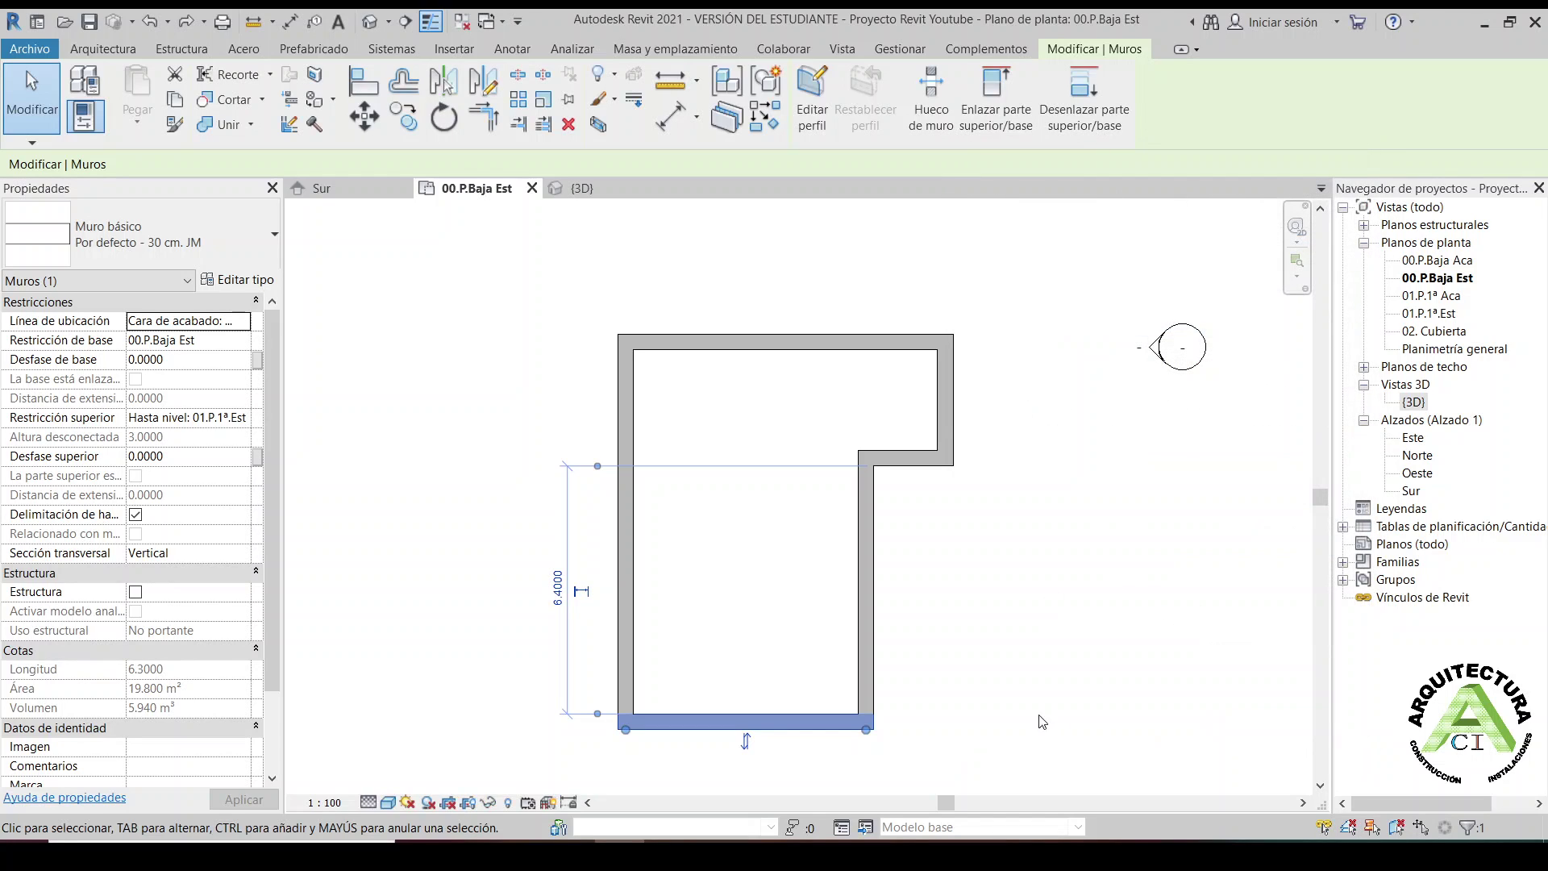
# Undo, redo, then undo again so the walls return to 30 cm thickness
pyautogui.click(150, 22)
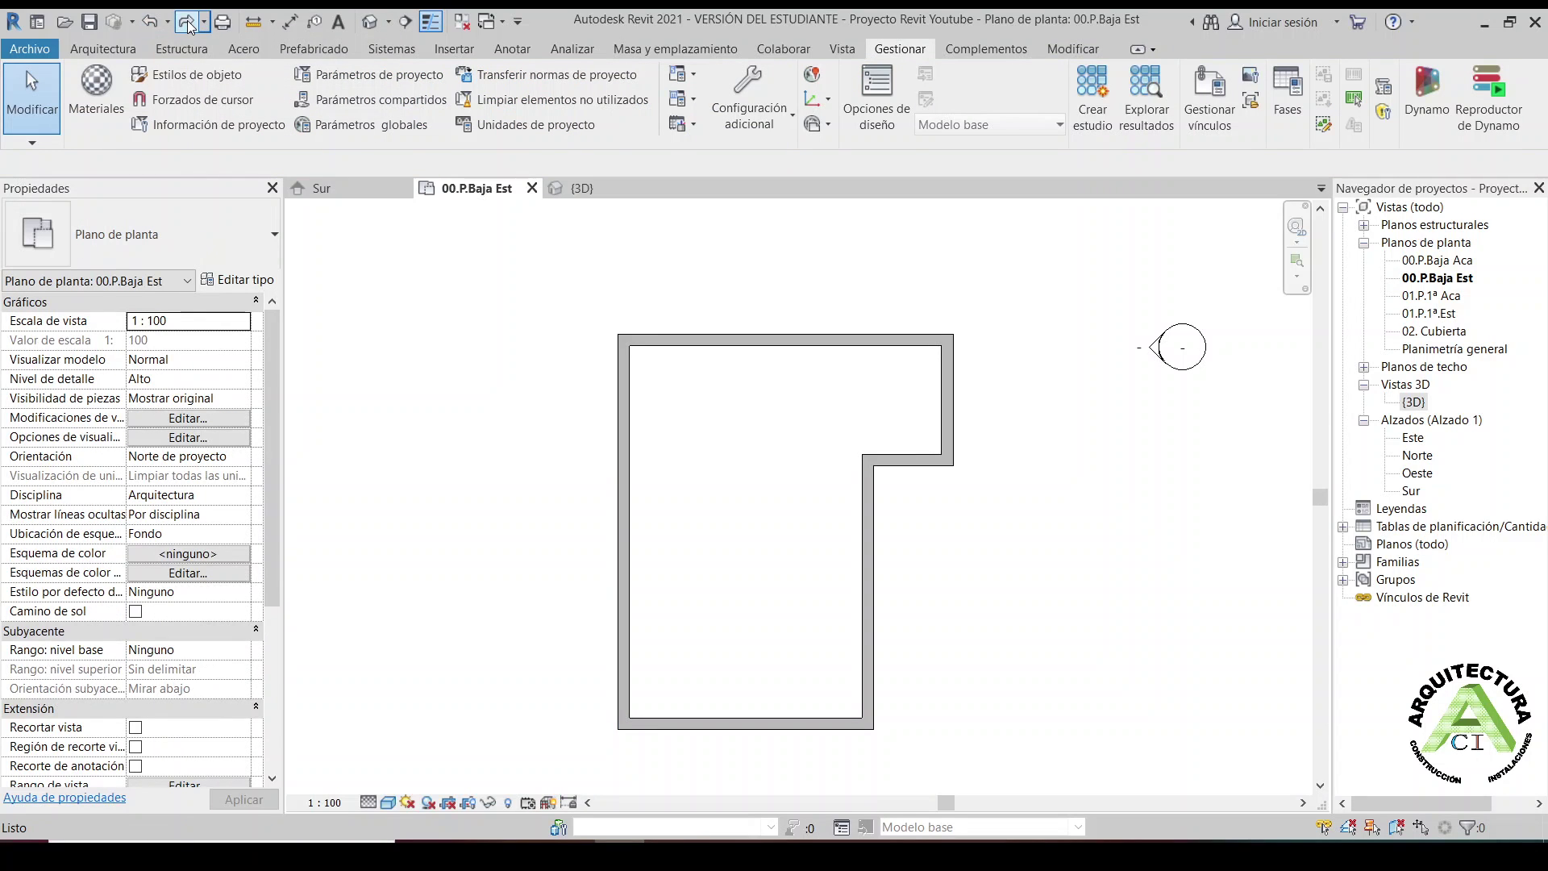
pyautogui.click(190, 25)
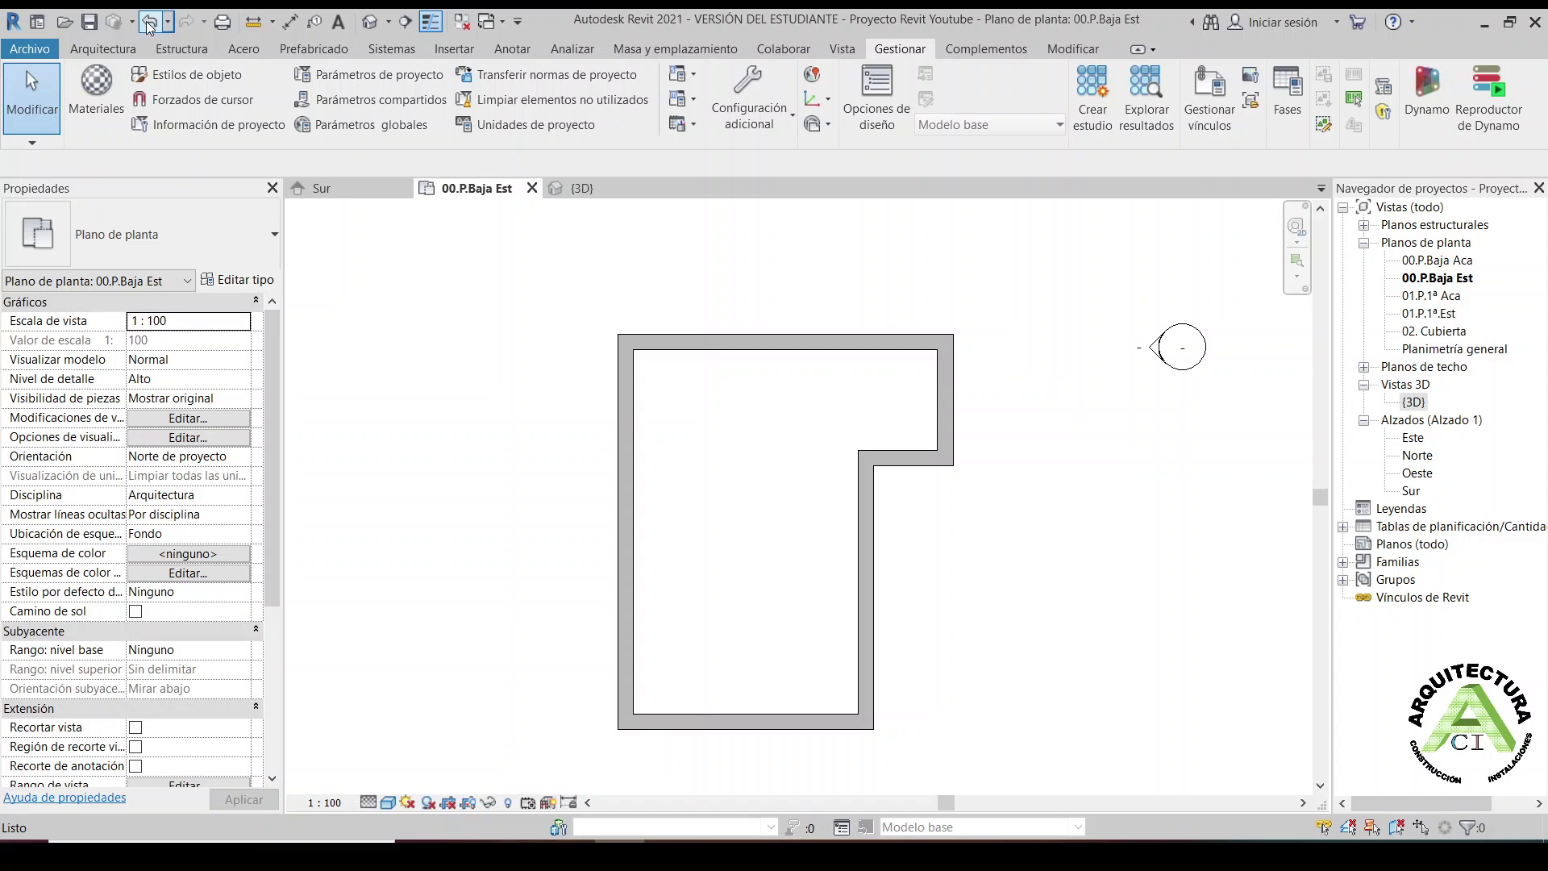
pyautogui.click(148, 24)
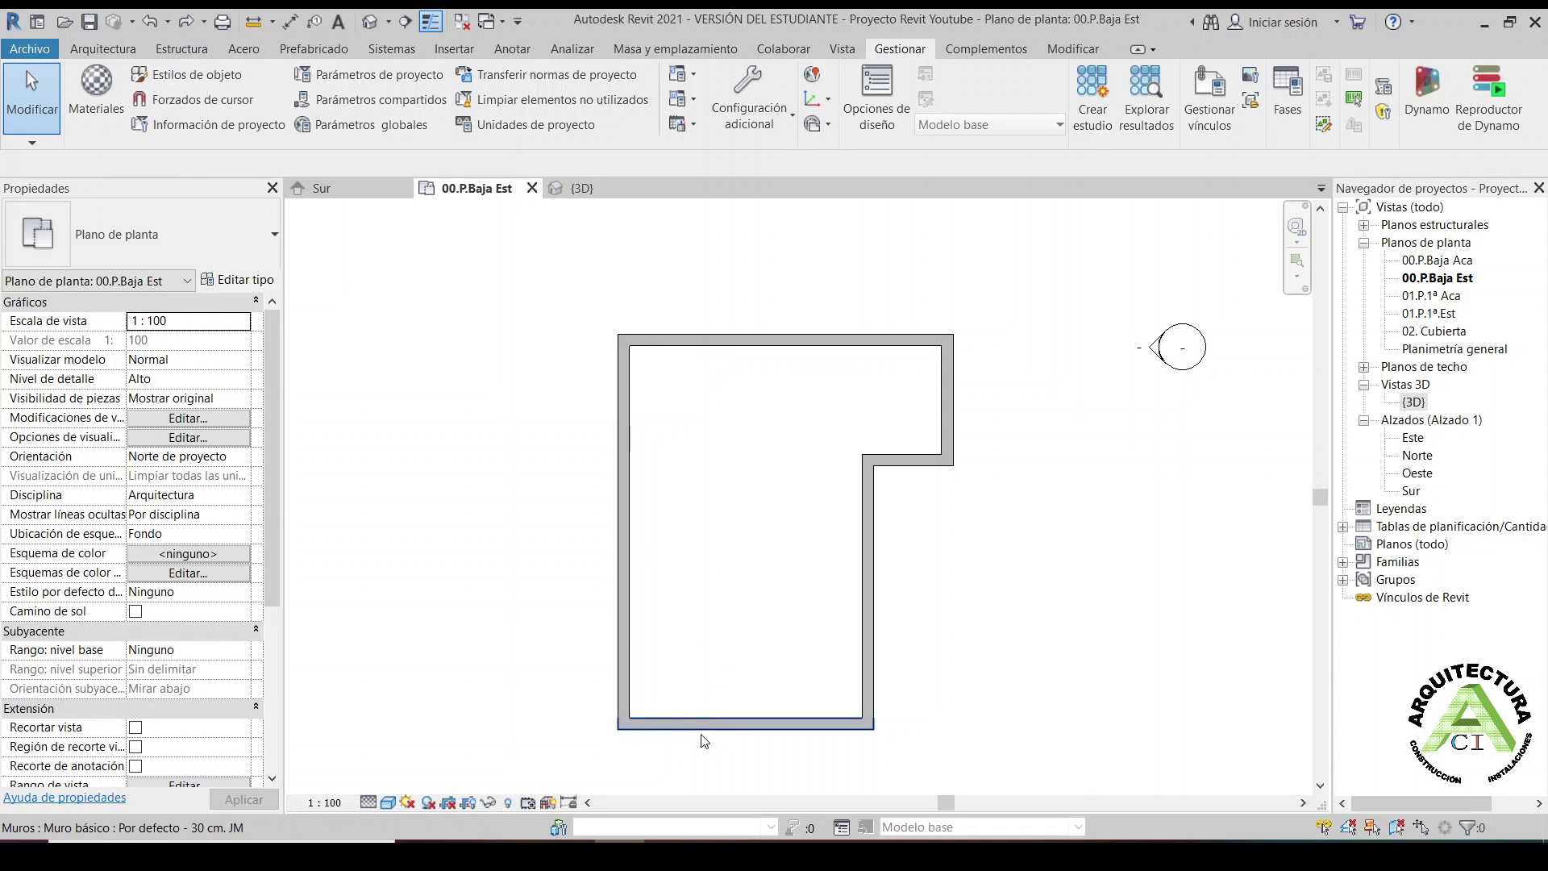
pyautogui.scroll(3, 702, 736)
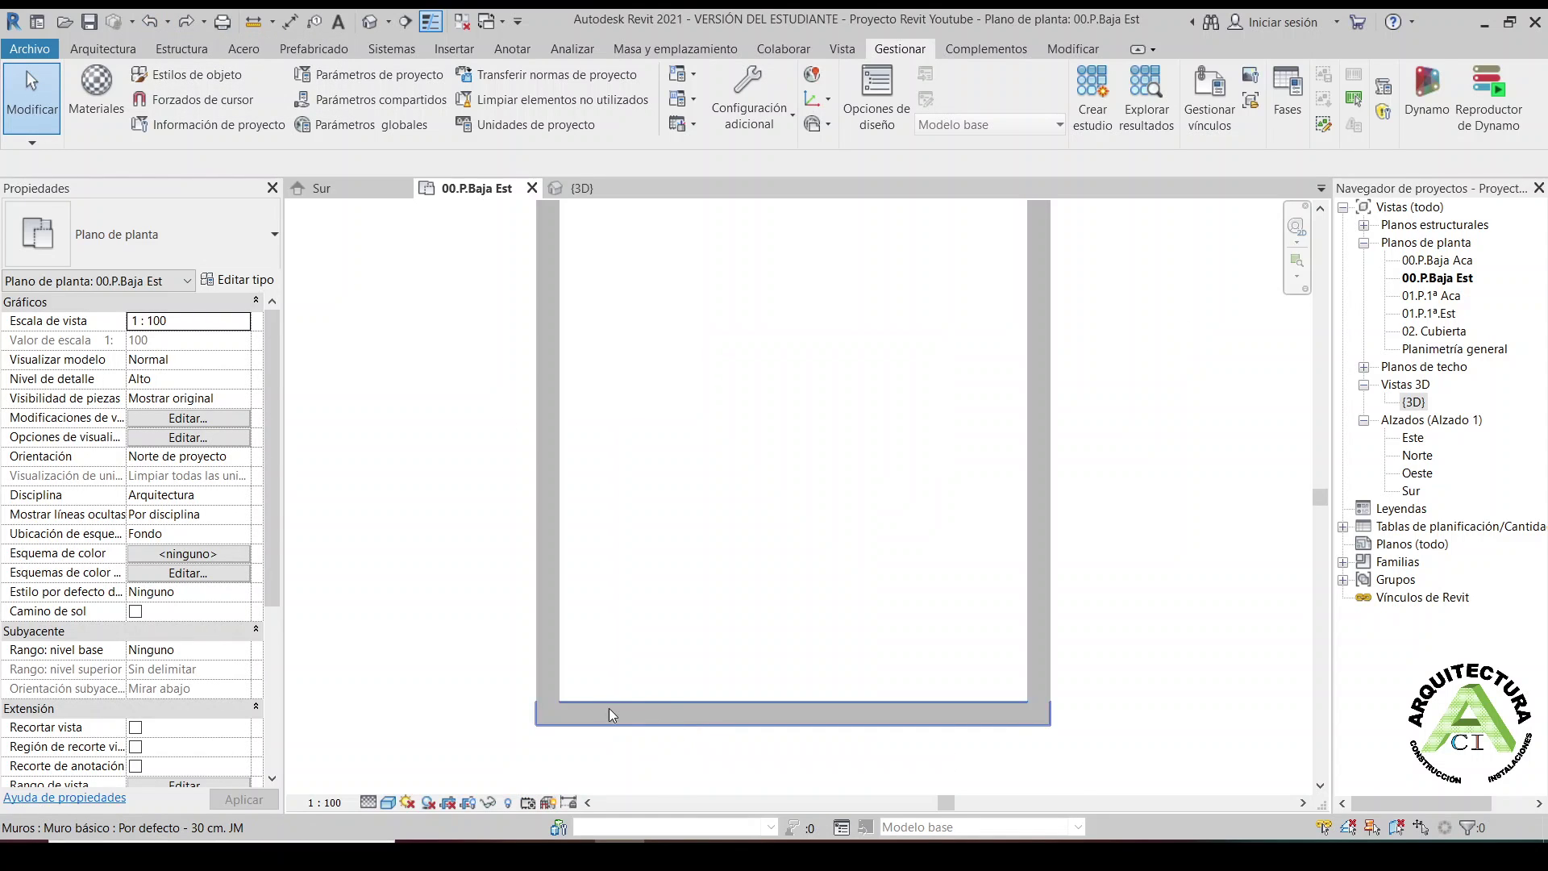
# Flip the left wall's orientation, then deselect it and recentre the plan on the walls
pyautogui.click(553, 674)
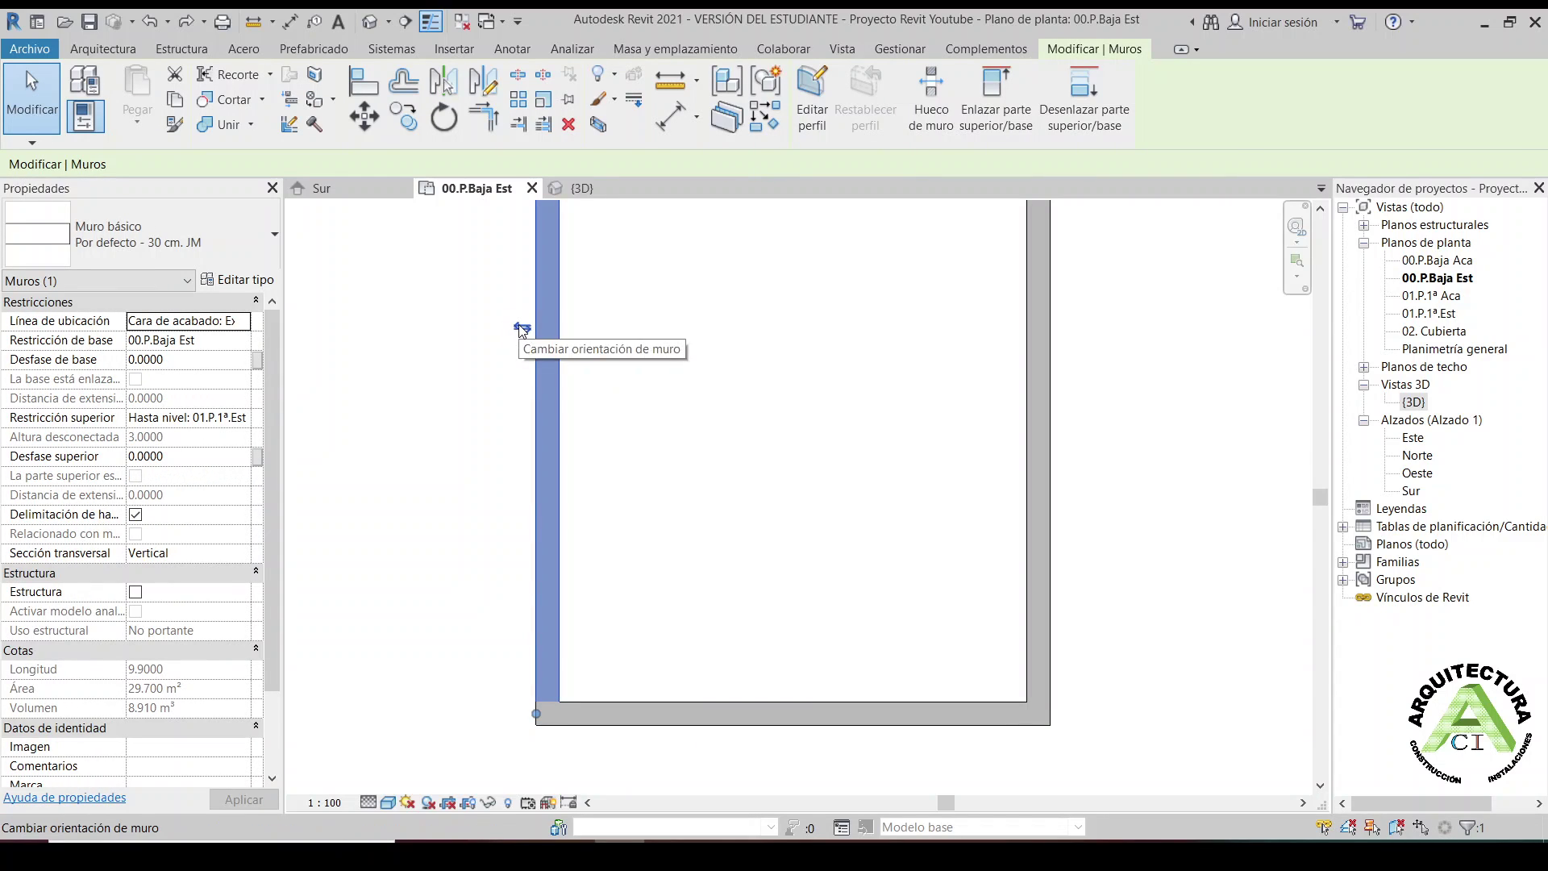
pyautogui.click(521, 328)
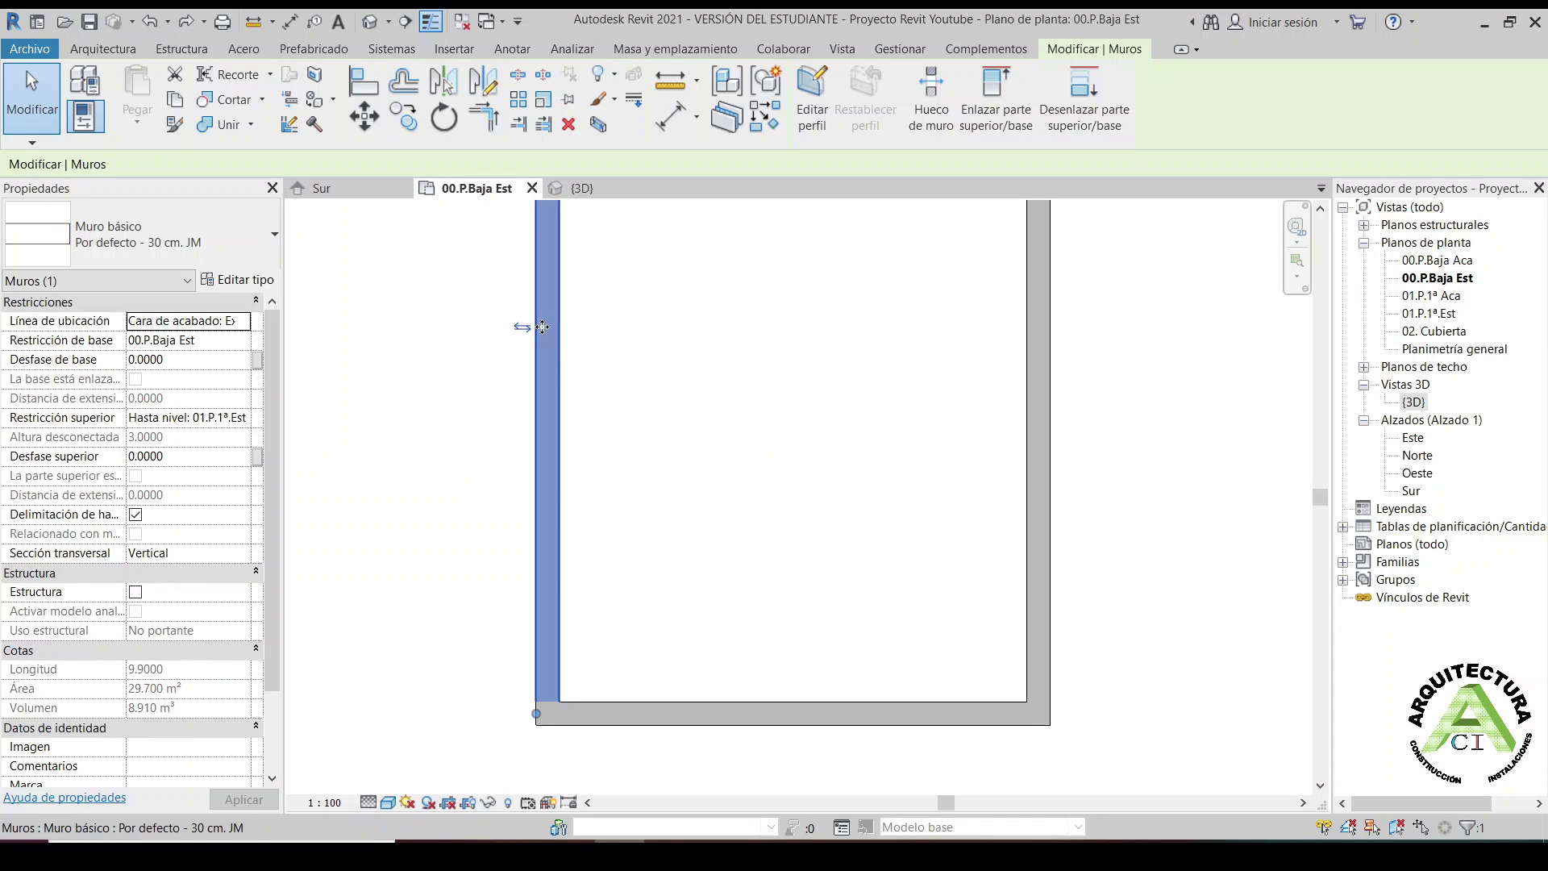
pyautogui.scroll(-2, 718, 387)
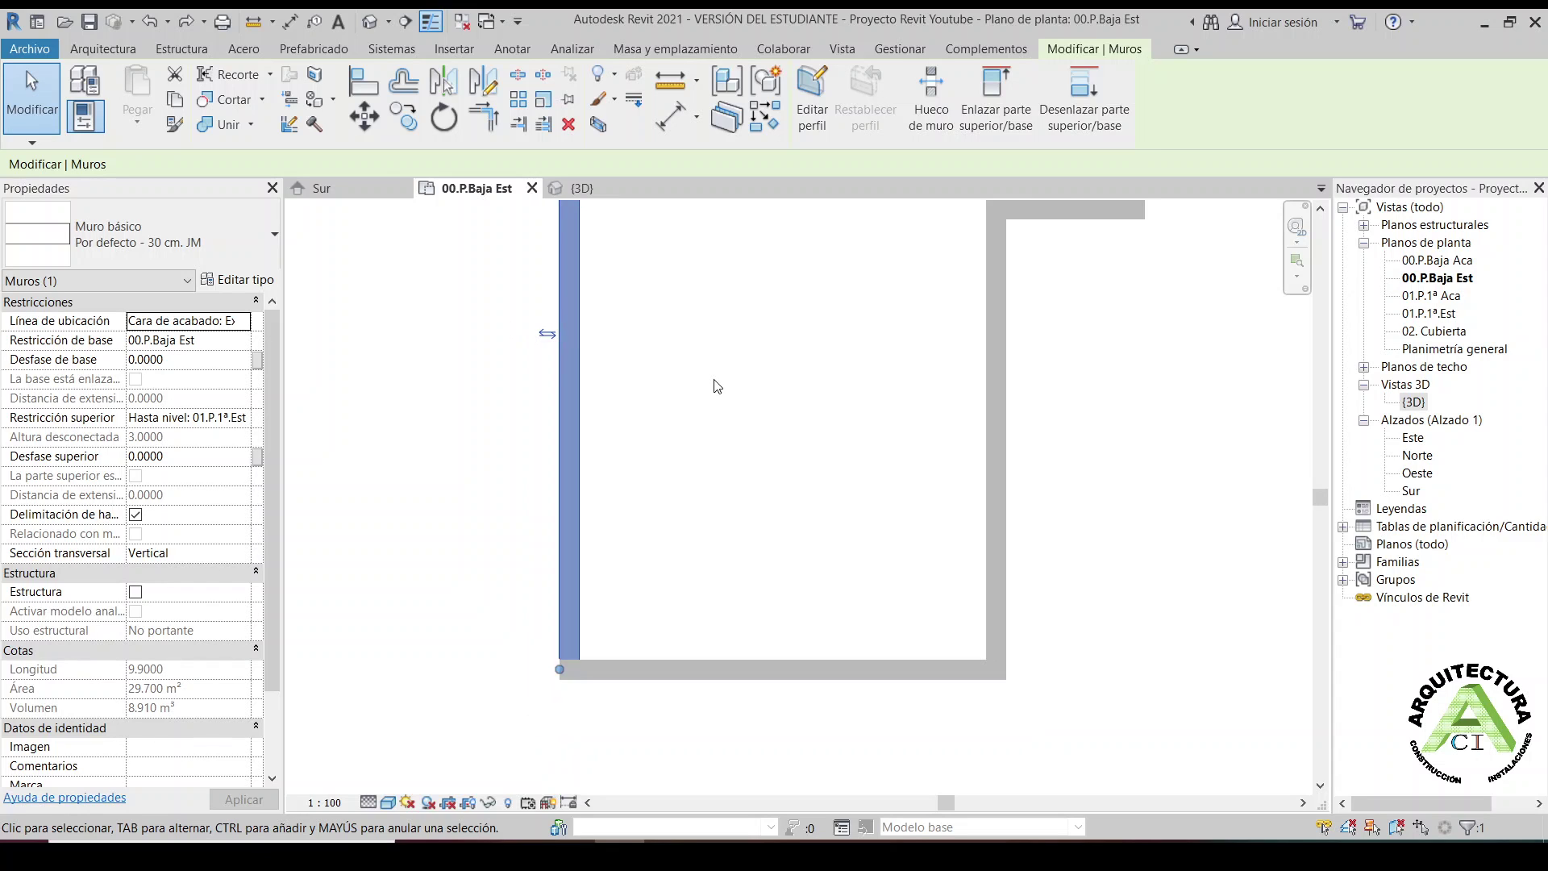
pyautogui.scroll(-2, 717, 386)
pyautogui.scroll(-1, 717, 387)
pyautogui.click(778, 387)
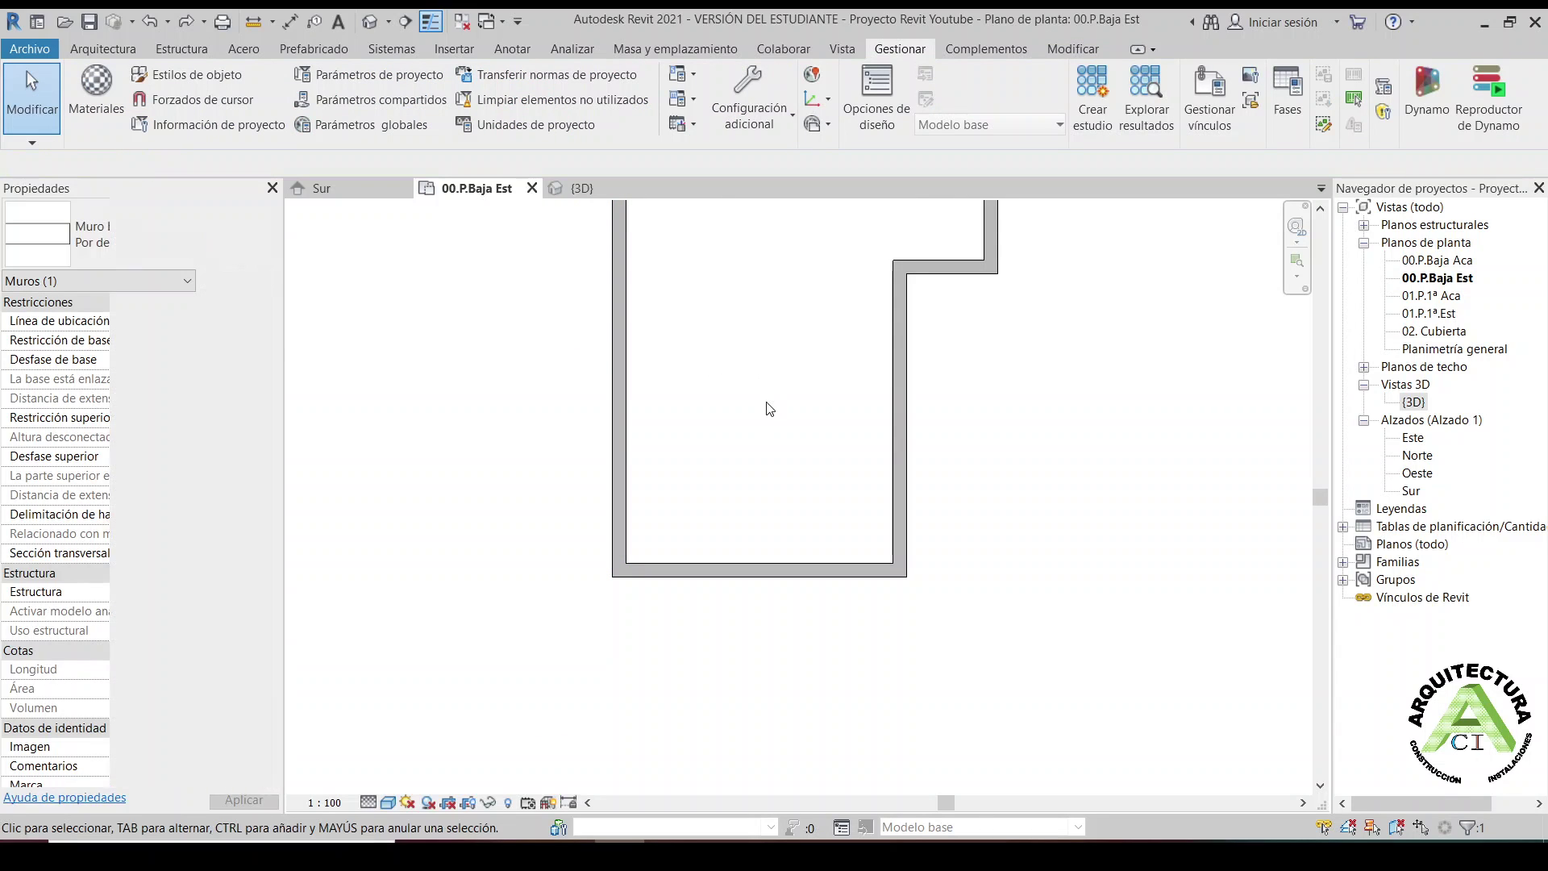
pyautogui.moveTo(770, 386); pyautogui.dragTo(706, 567, button='middle')
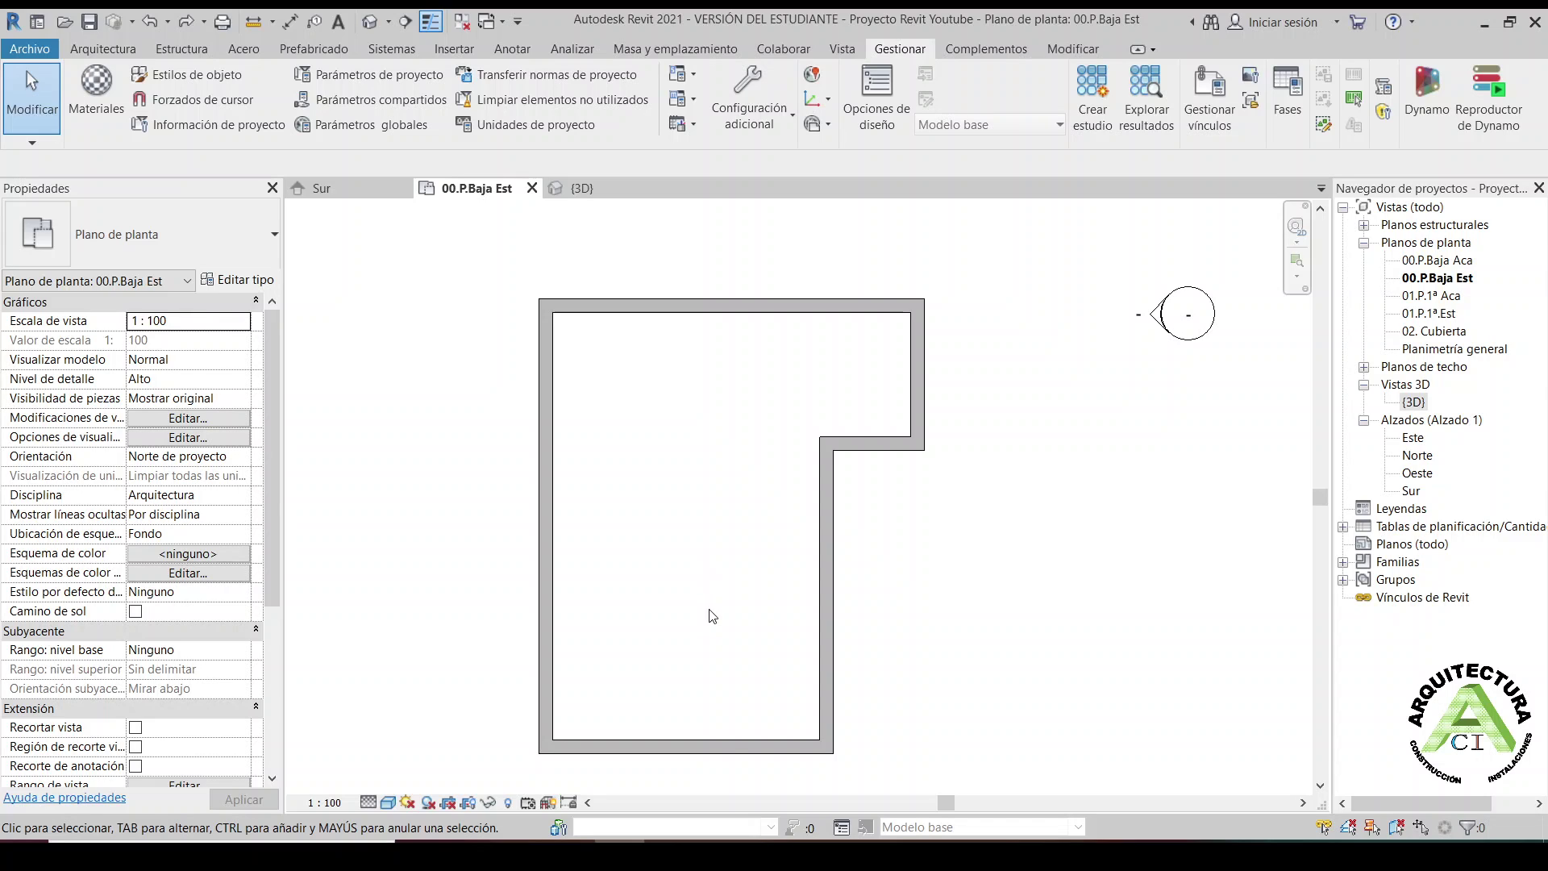
pyautogui.click(700, 753)
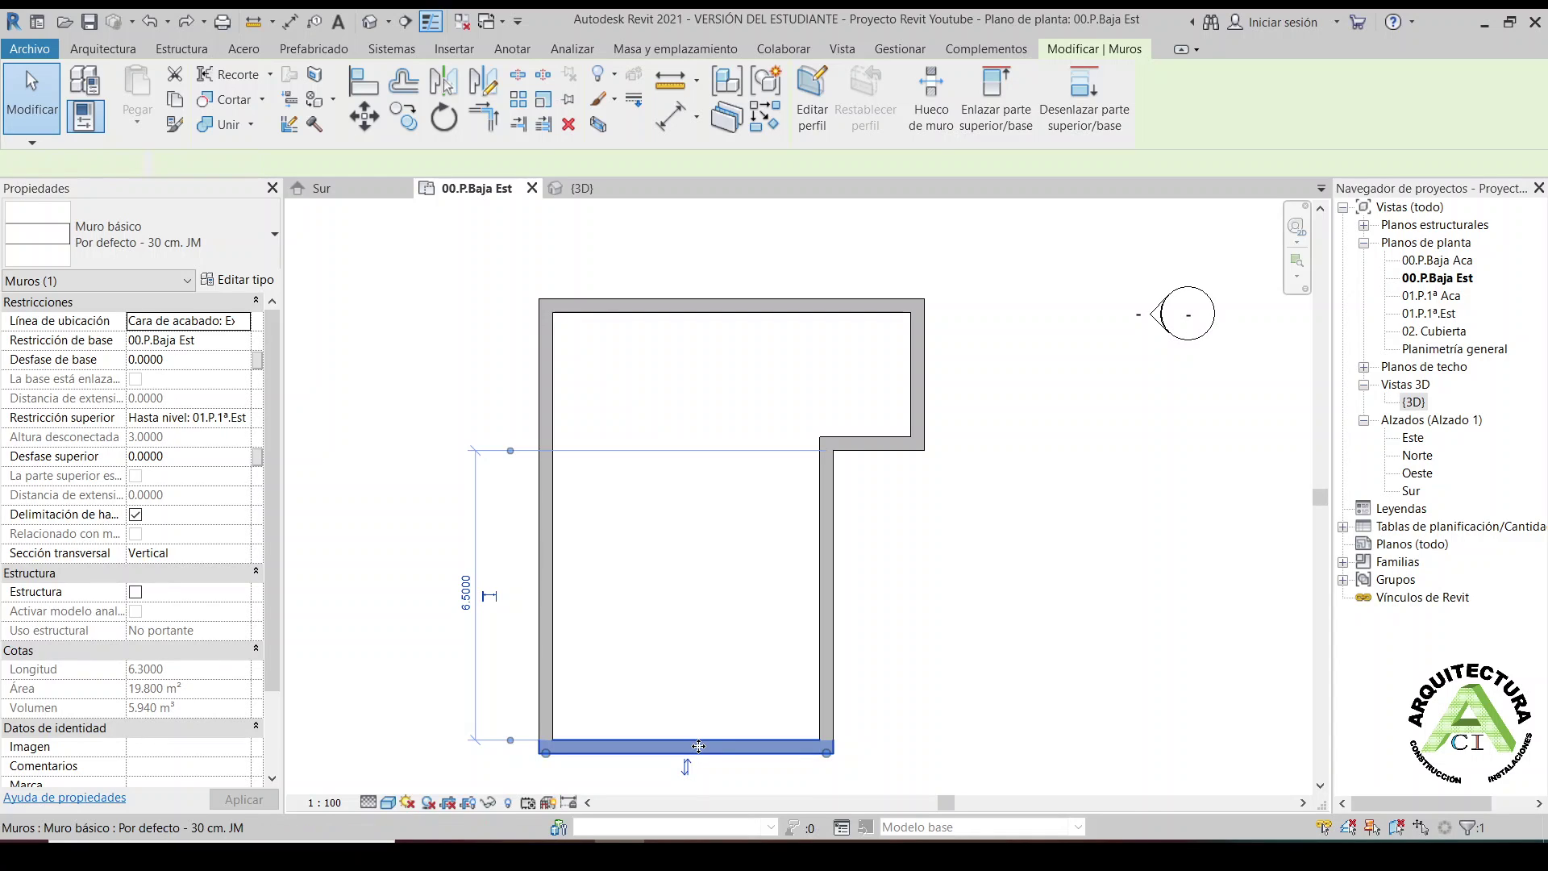
pyautogui.press('Tab')
pyautogui.click(699, 746)
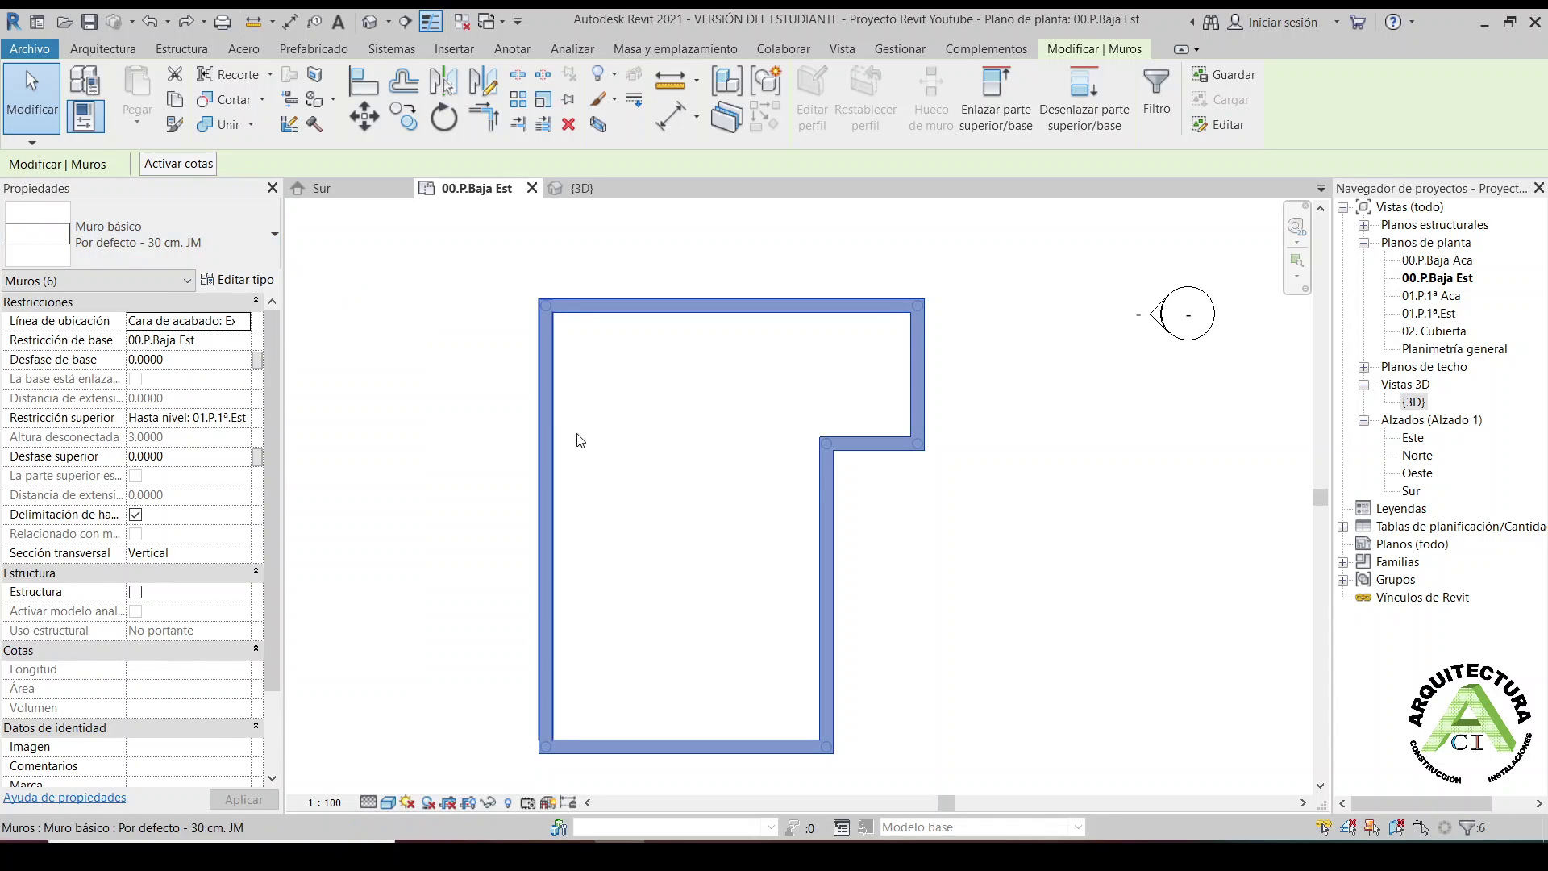
pyautogui.click(615, 456)
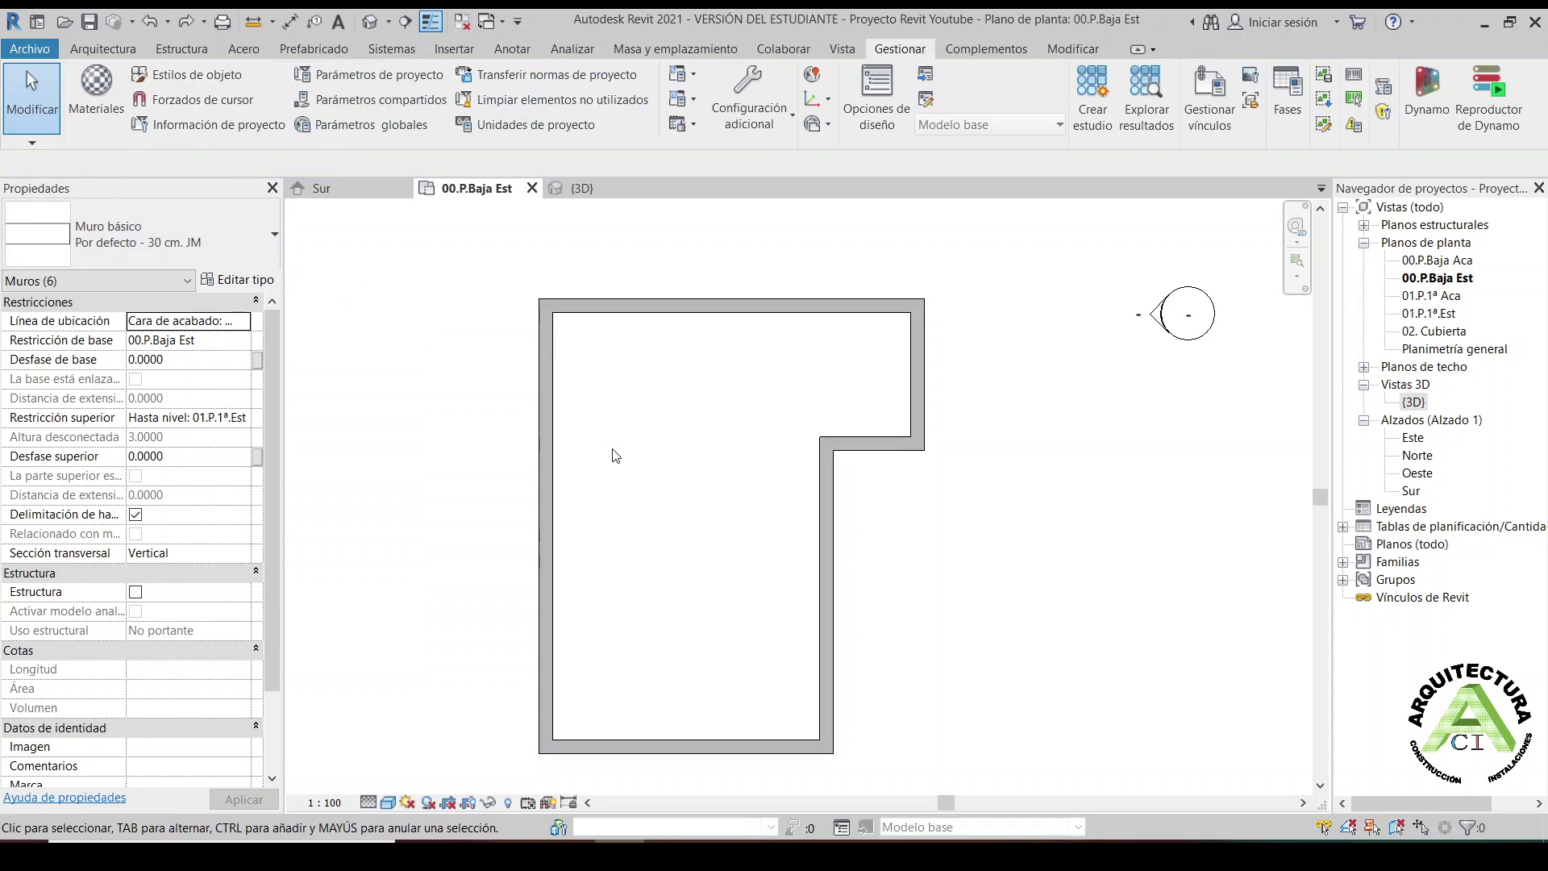
pyautogui.click(614, 301)
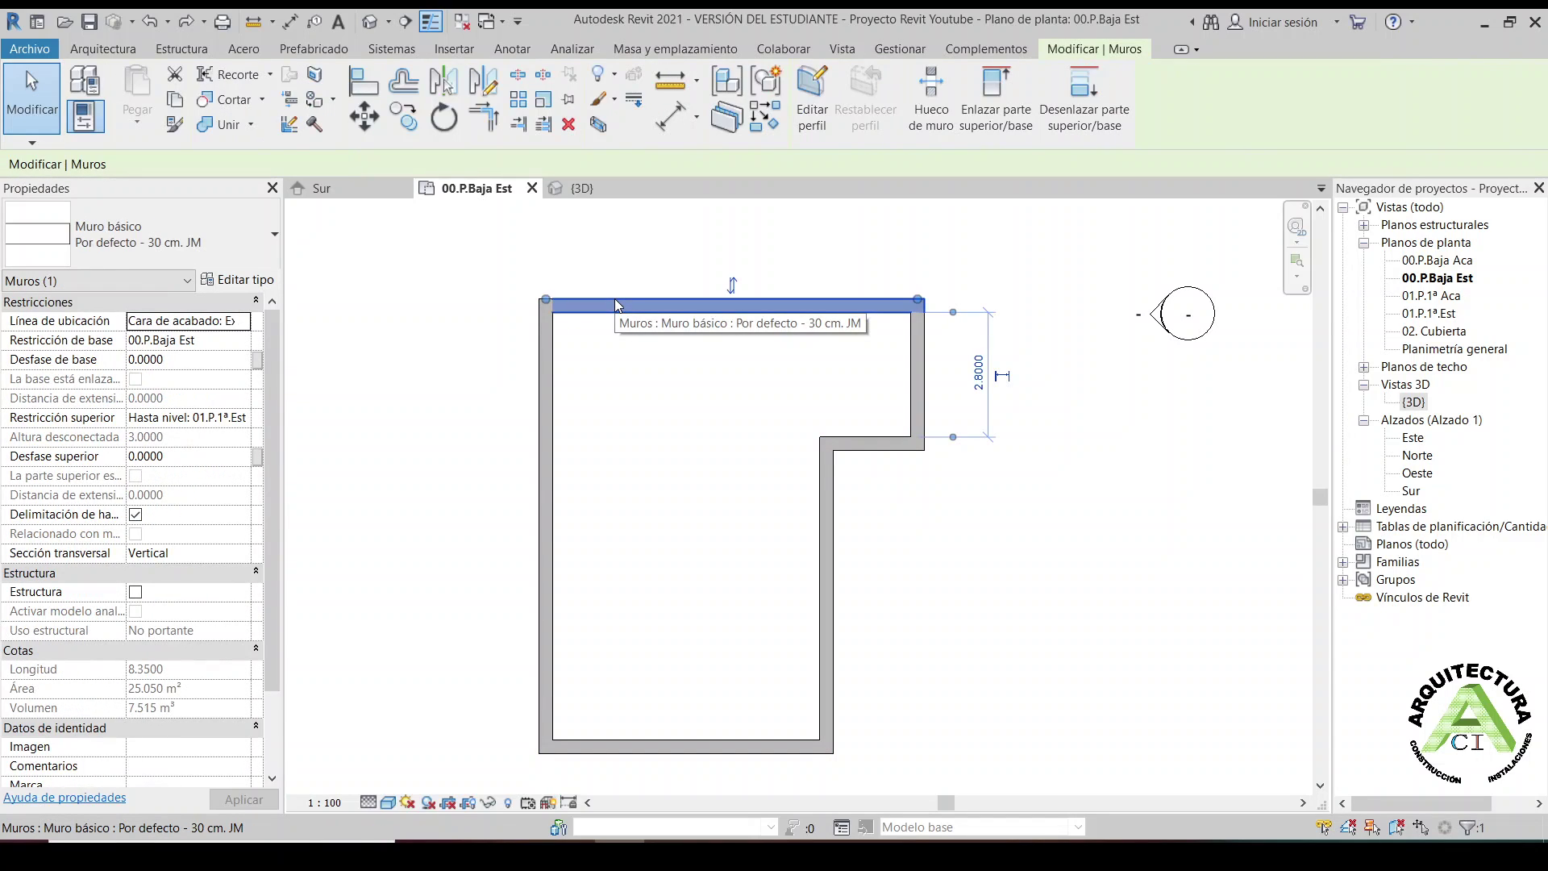
pyautogui.press('Tab')
pyautogui.click(615, 300)
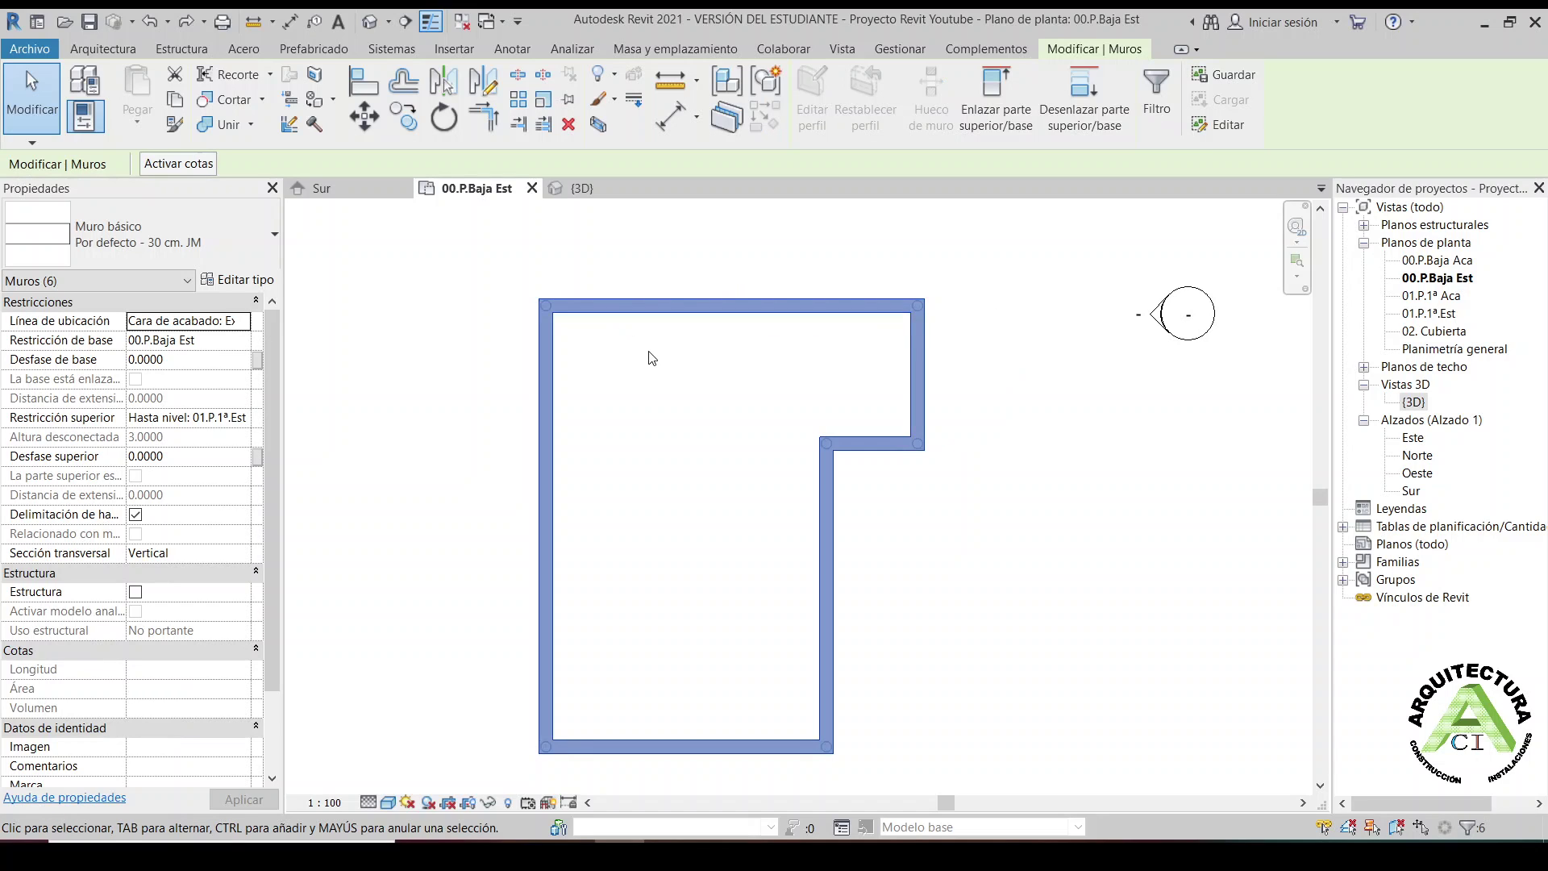
pyautogui.press('Escape')
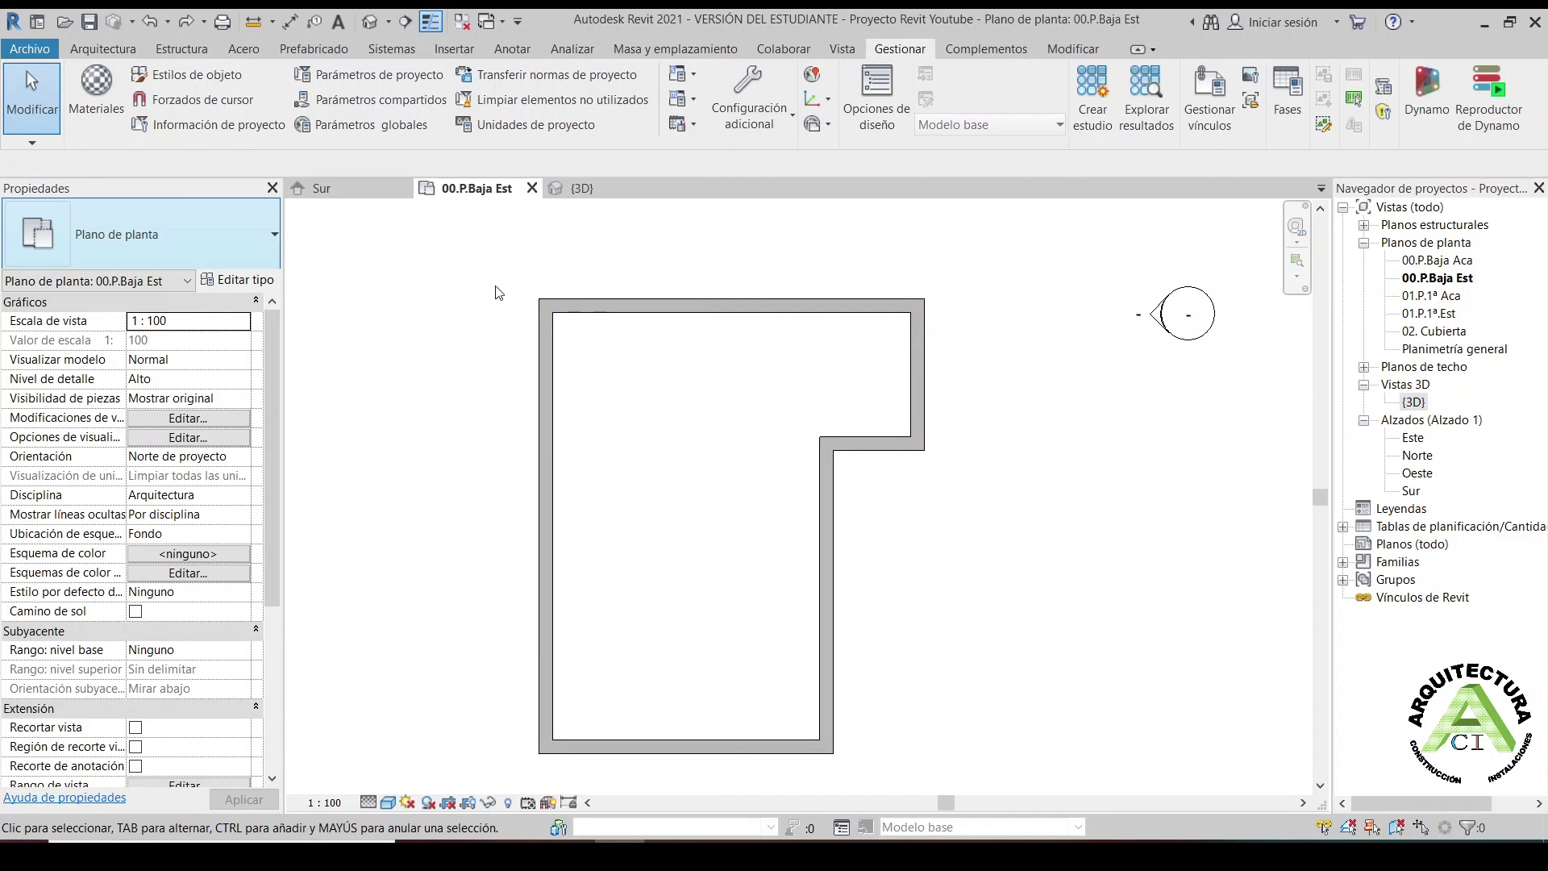
# Select the top wall and use Crear similar to start a matching 30 cm wall
pyautogui.click(110, 51)
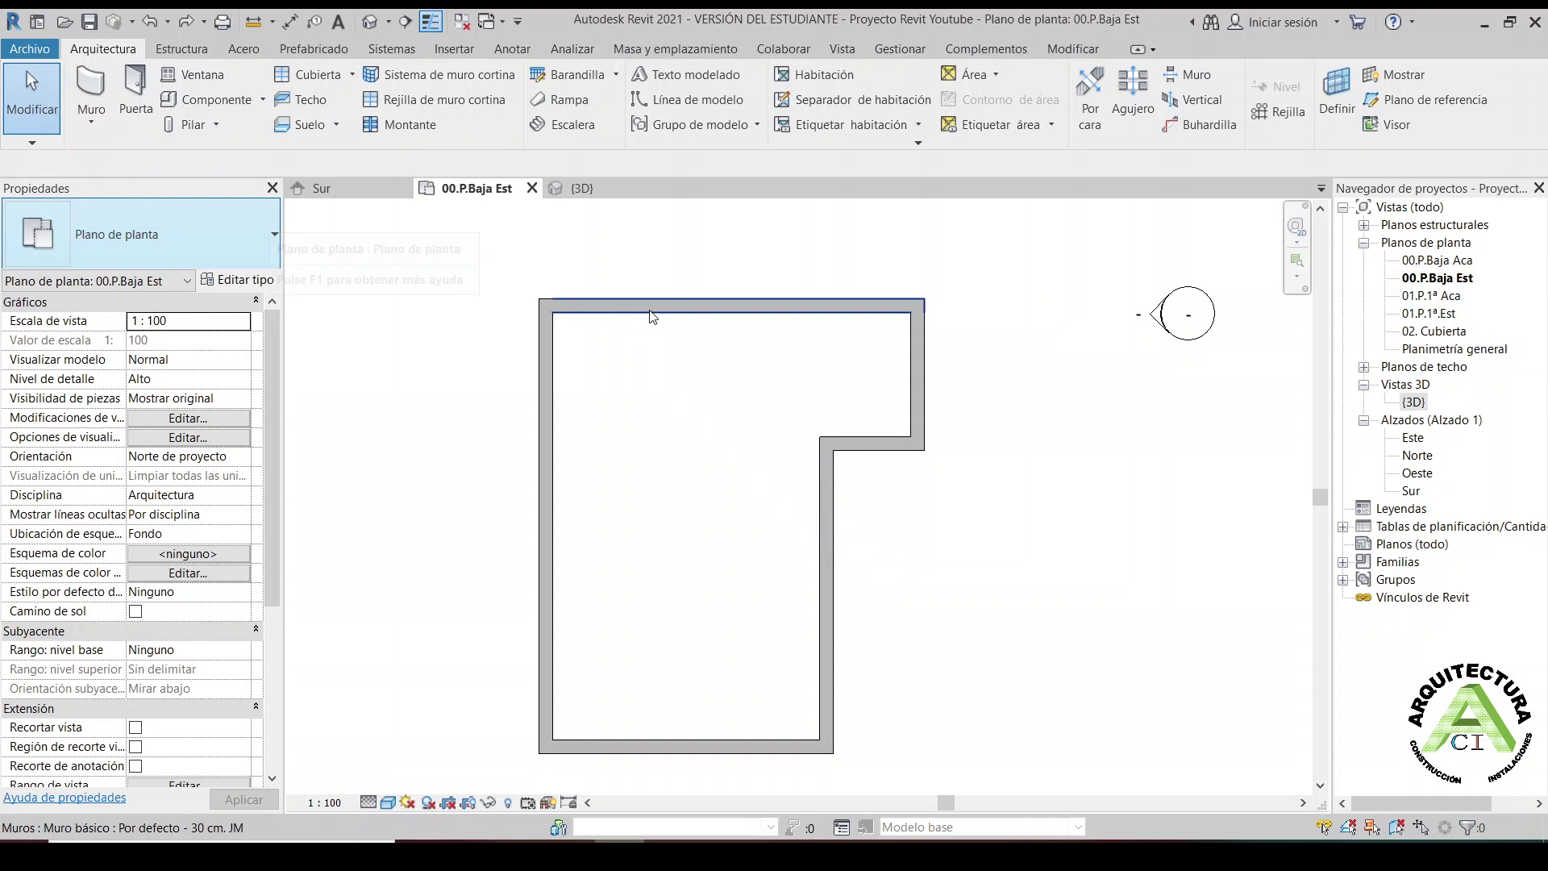
pyautogui.click(717, 315)
pyautogui.rightClick(717, 314)
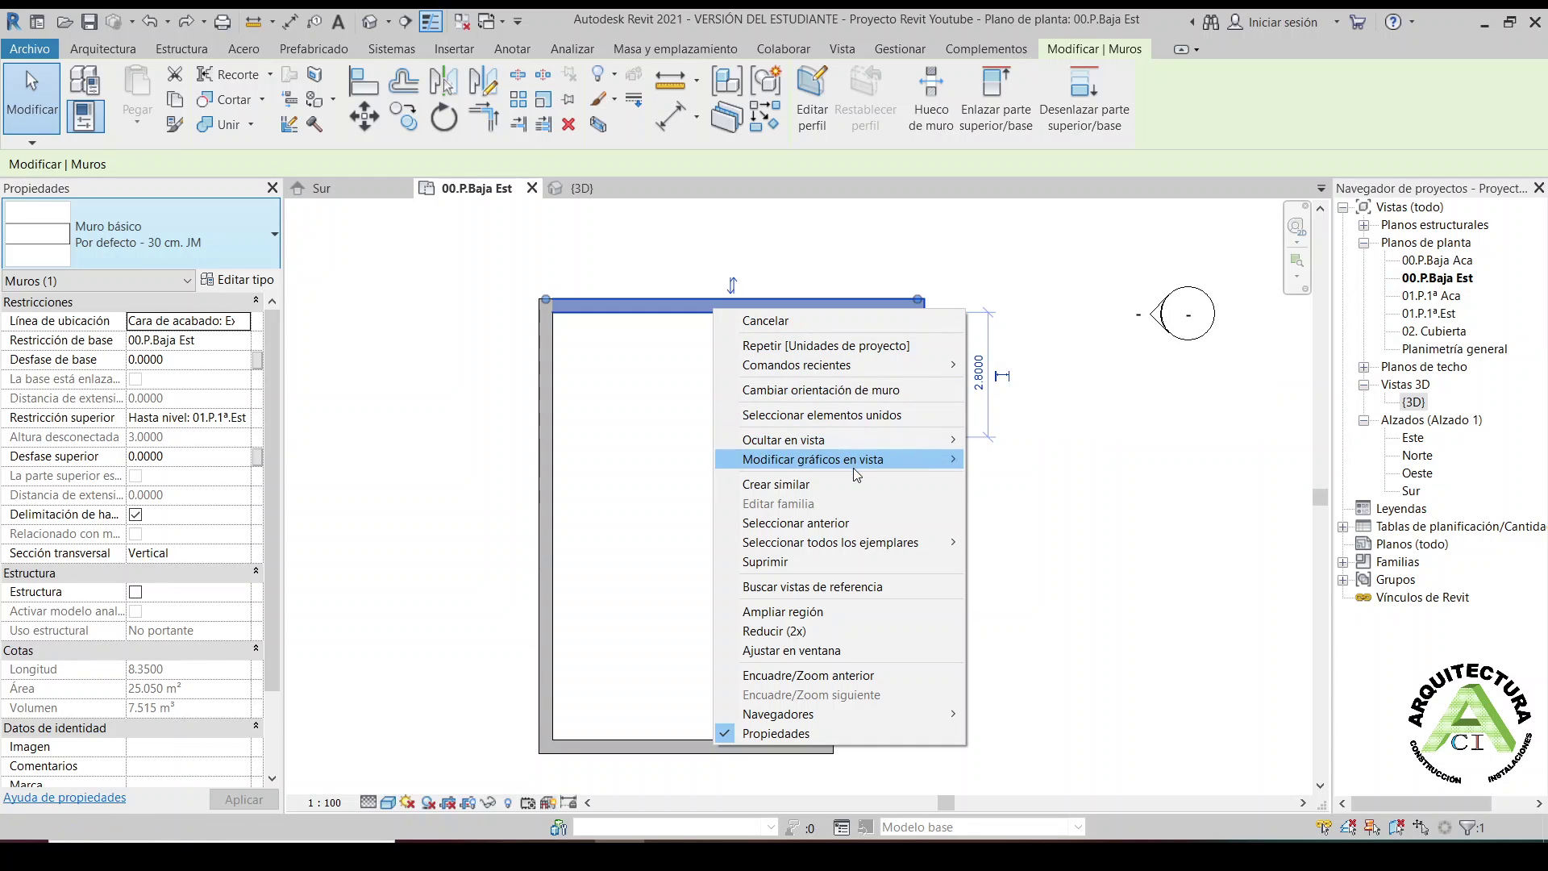
pyautogui.press('Escape')
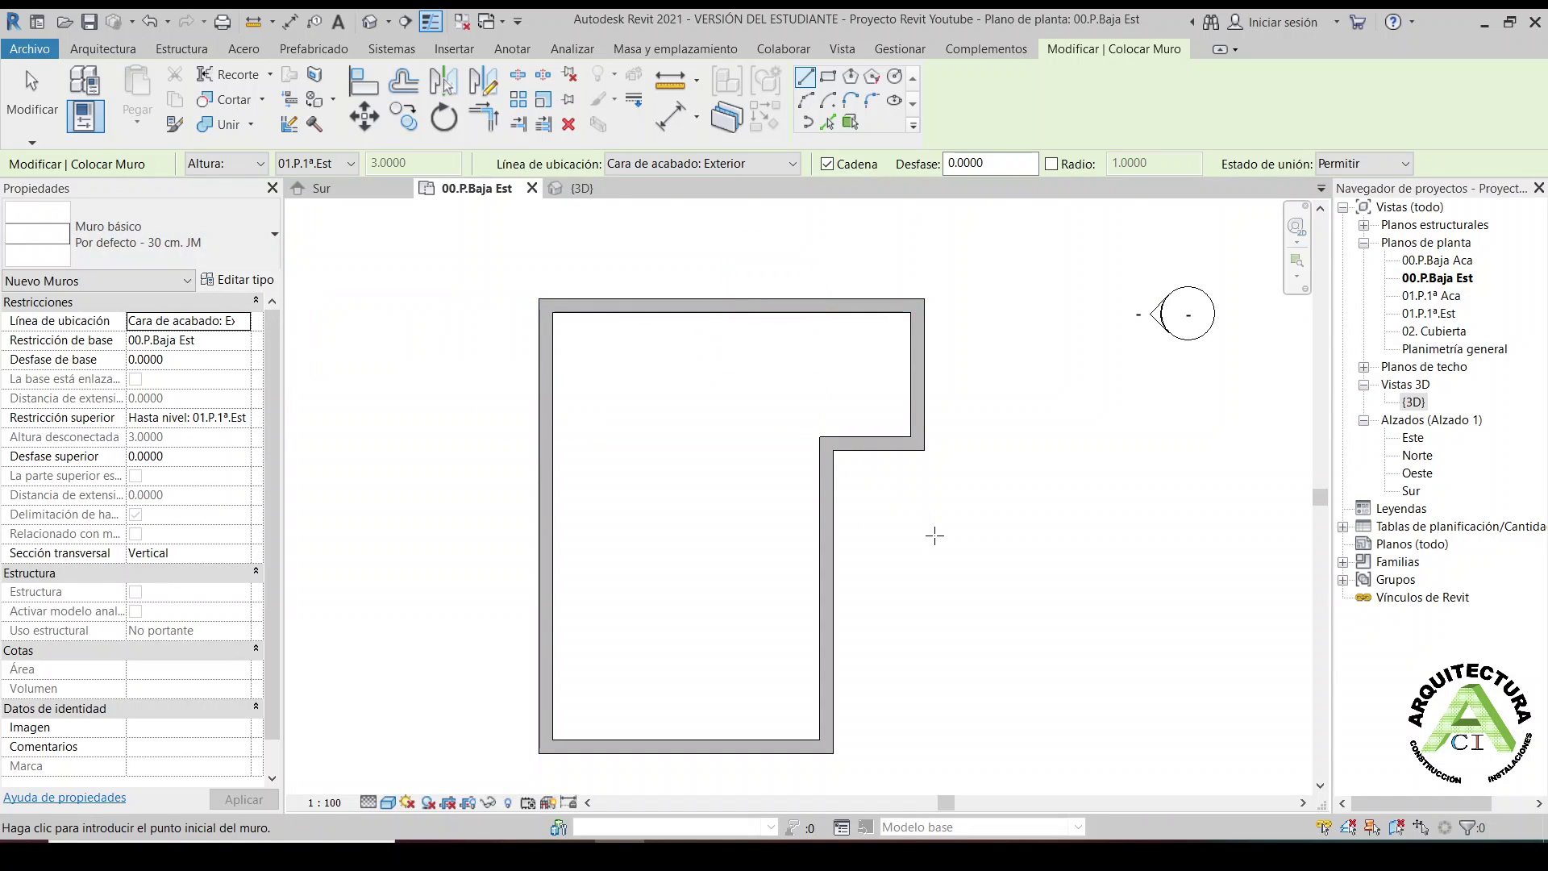
# Draw a short two-wall L-shaped corner right of the building, end placement, and window-select it
pyautogui.click(935, 536)
pyautogui.click(1029, 538)
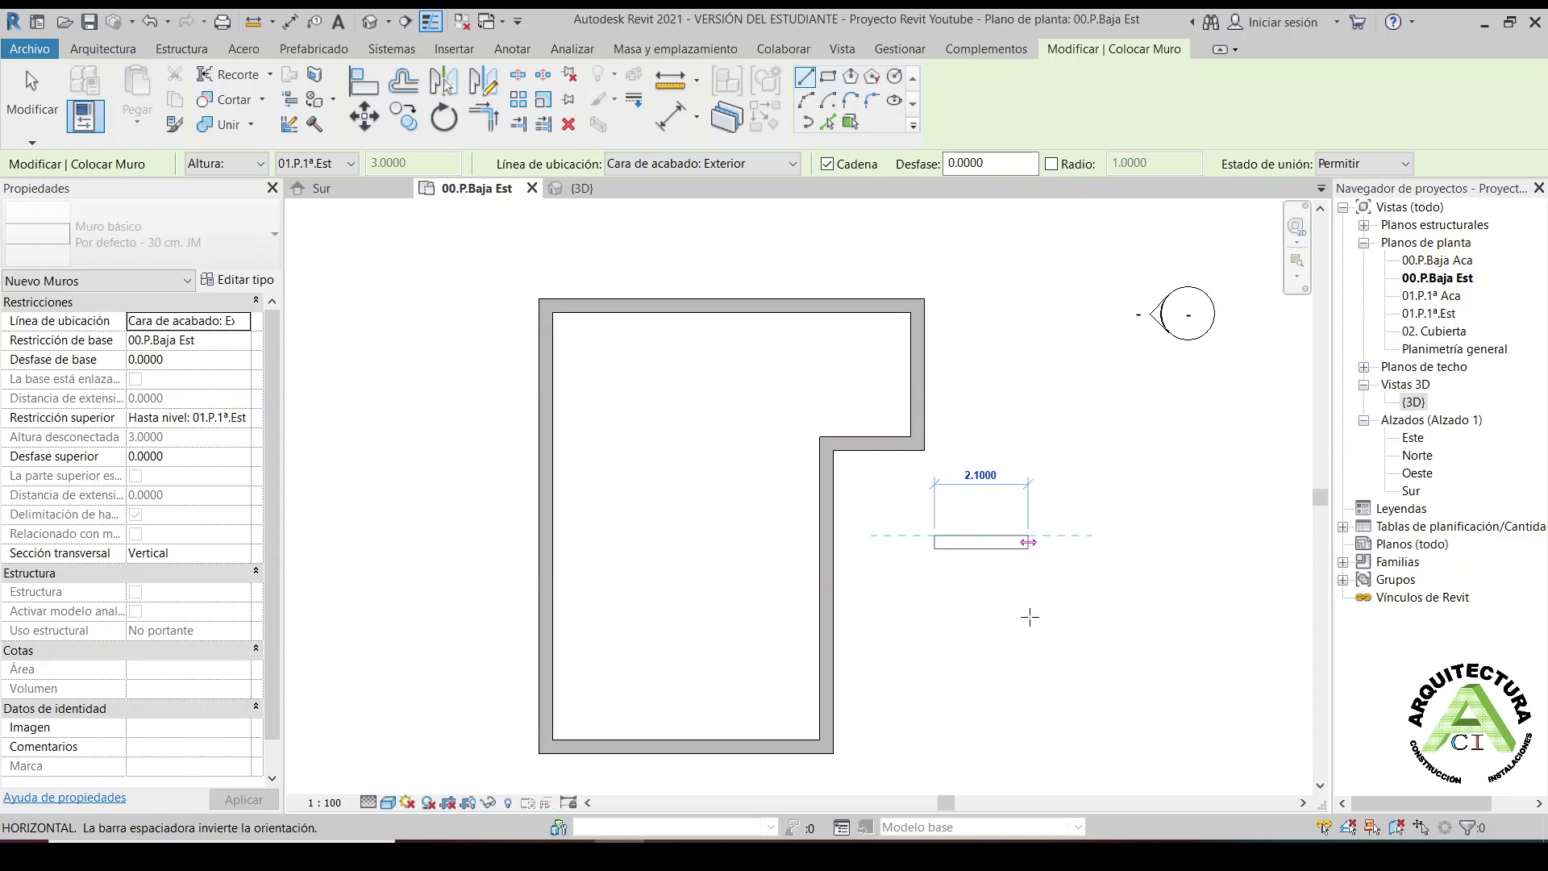
pyautogui.click(1022, 633)
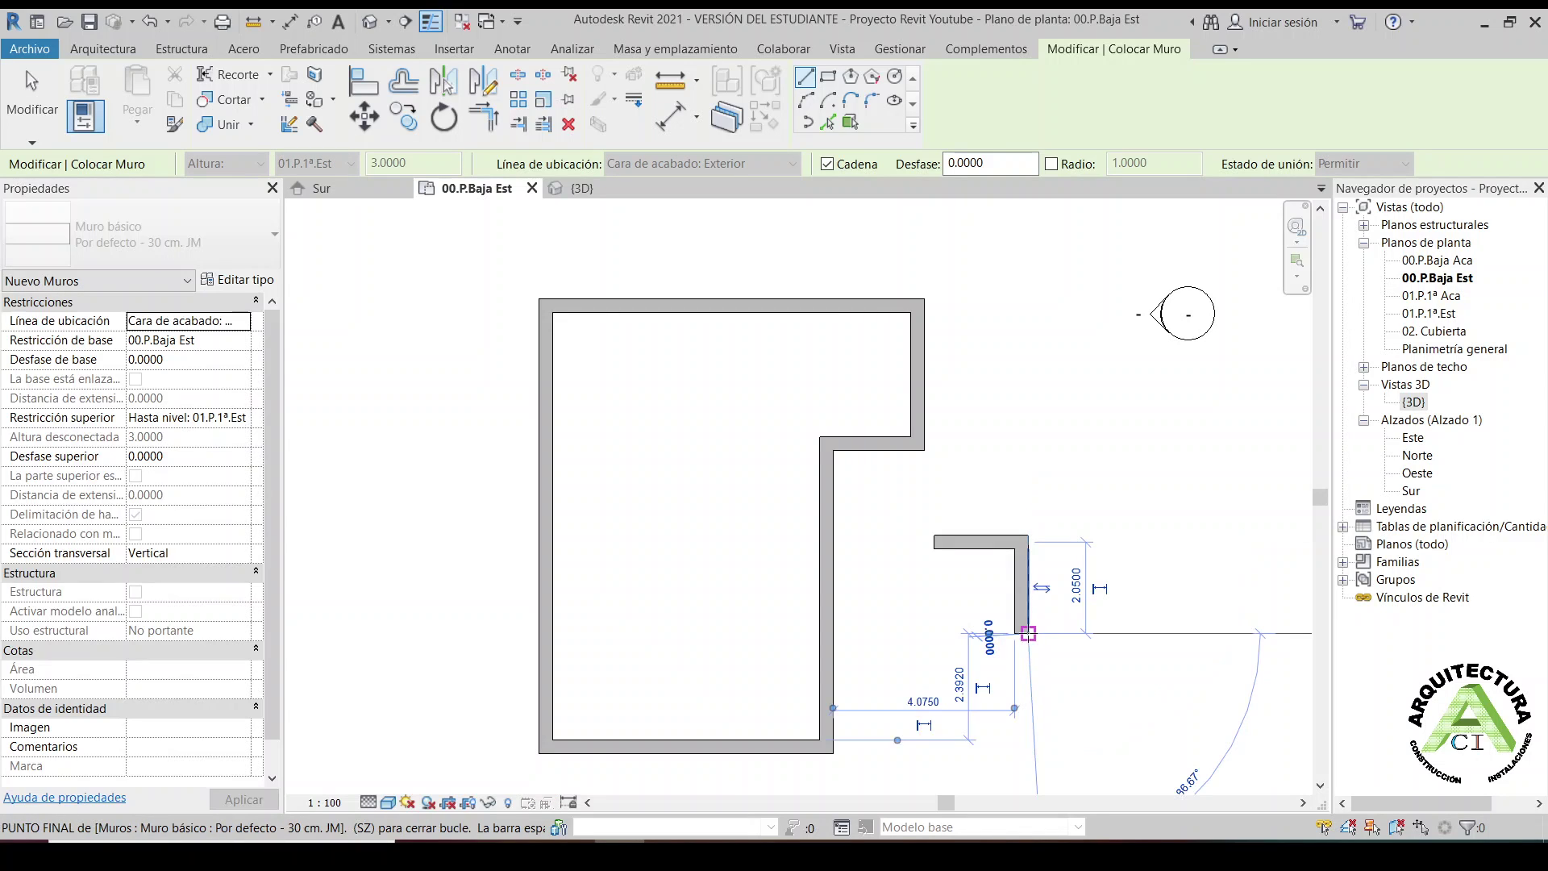
pyautogui.rightClick(1040, 634)
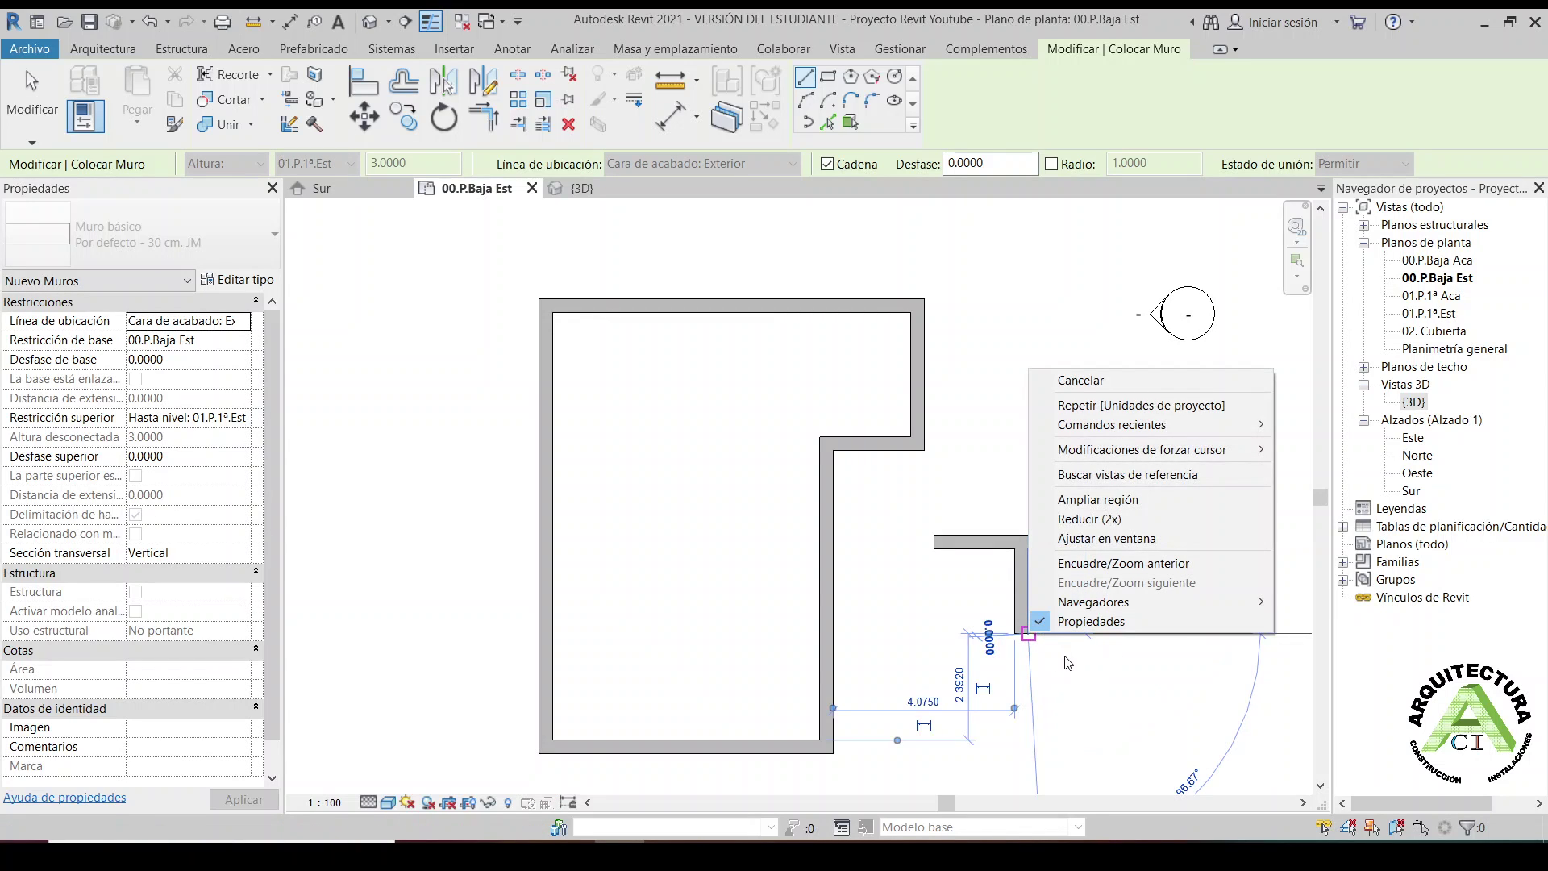
pyautogui.click(1113, 380)
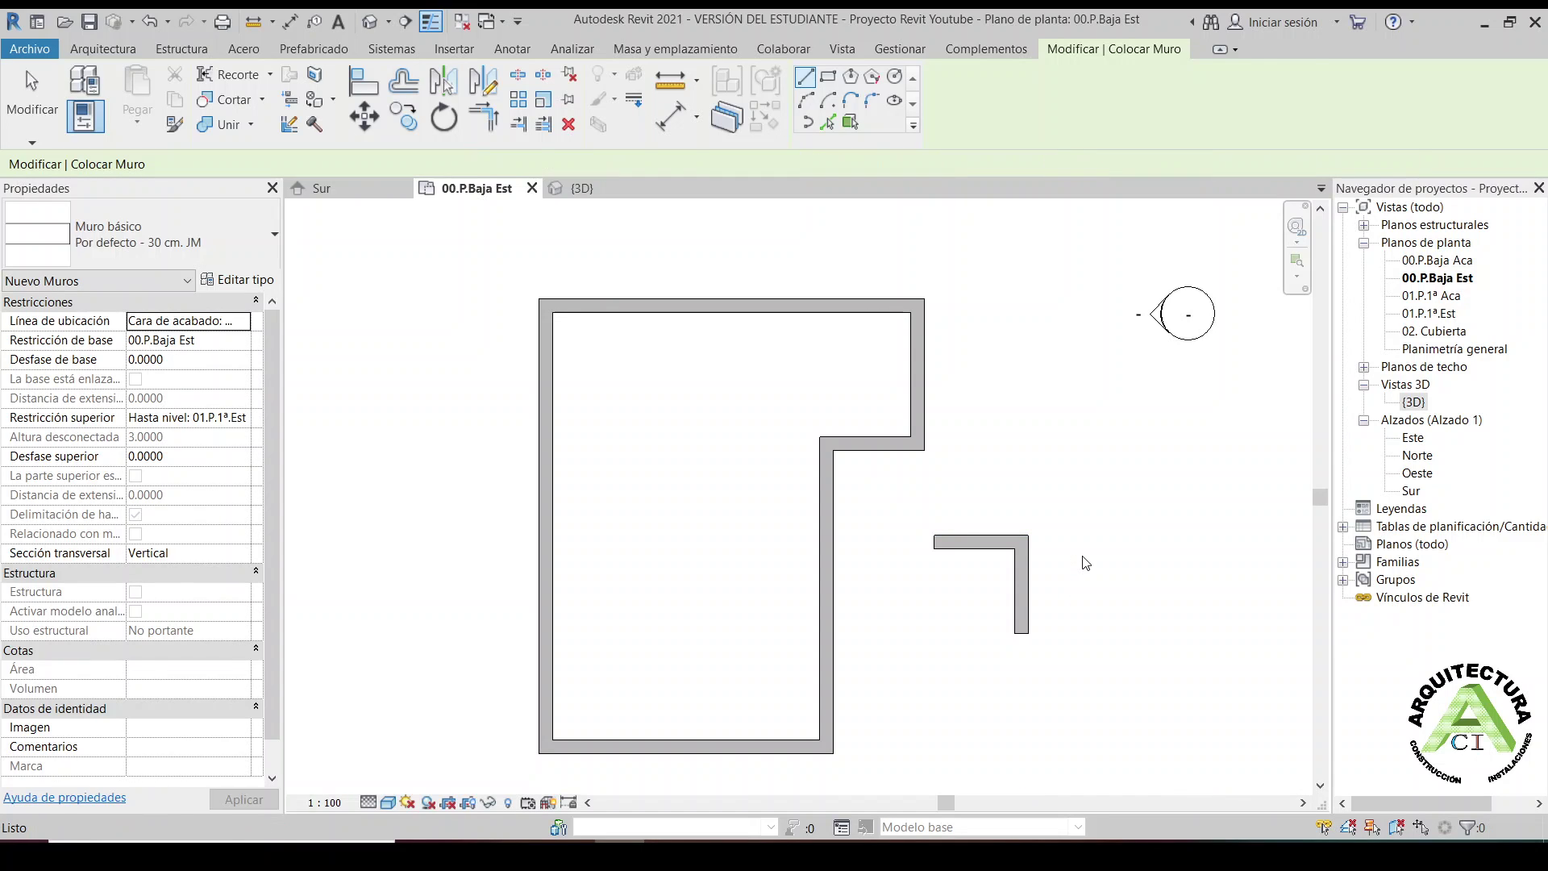
pyautogui.press('Escape')
pyautogui.press('Escape')
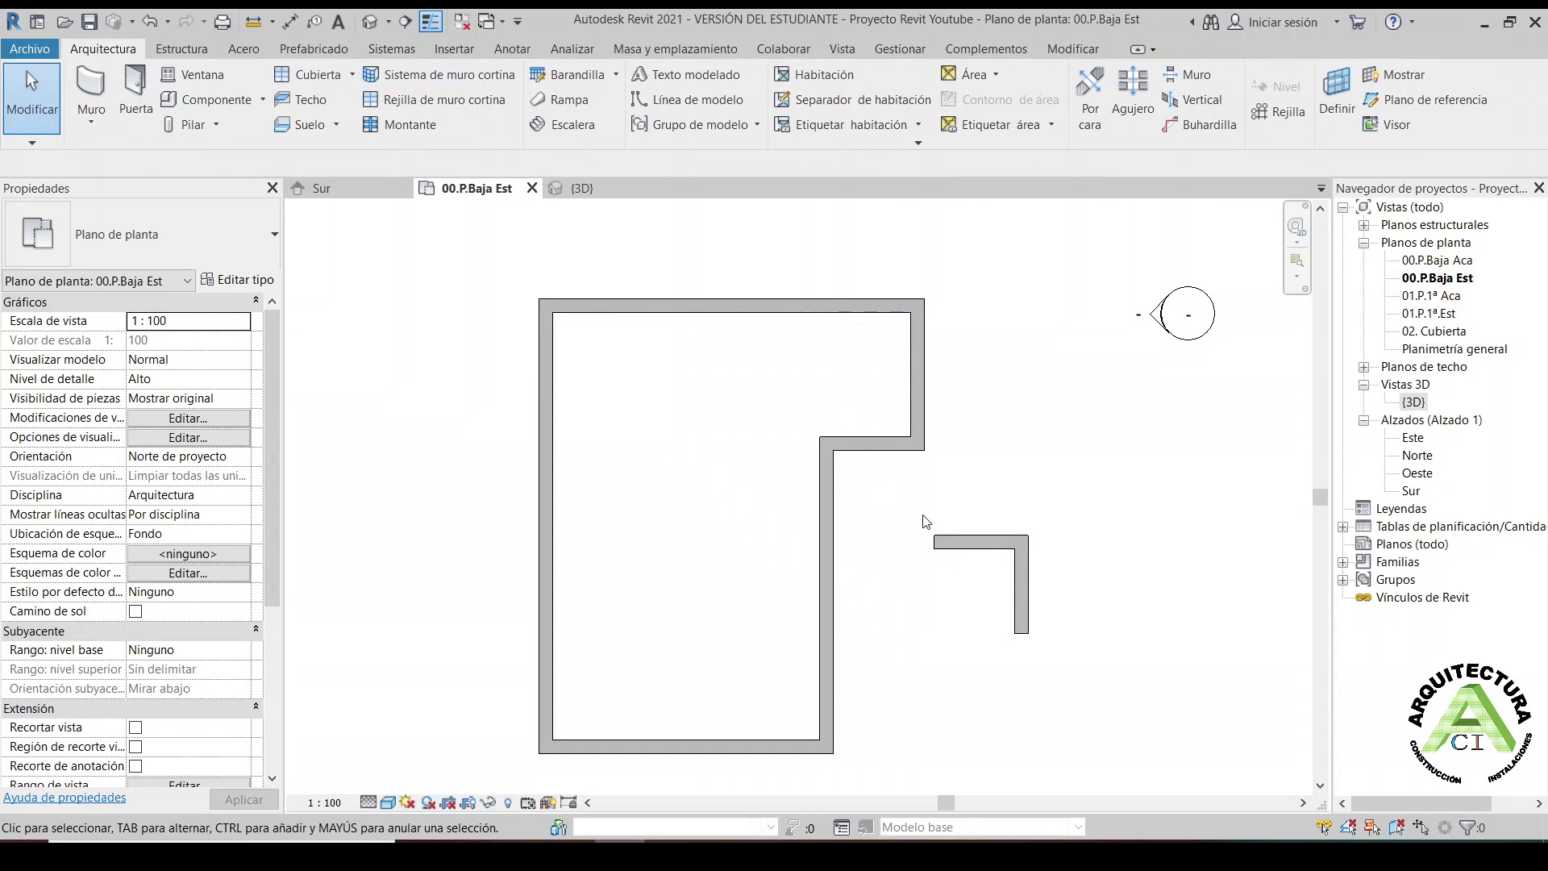
pyautogui.moveTo(922, 515); pyautogui.dragTo(1069, 655)
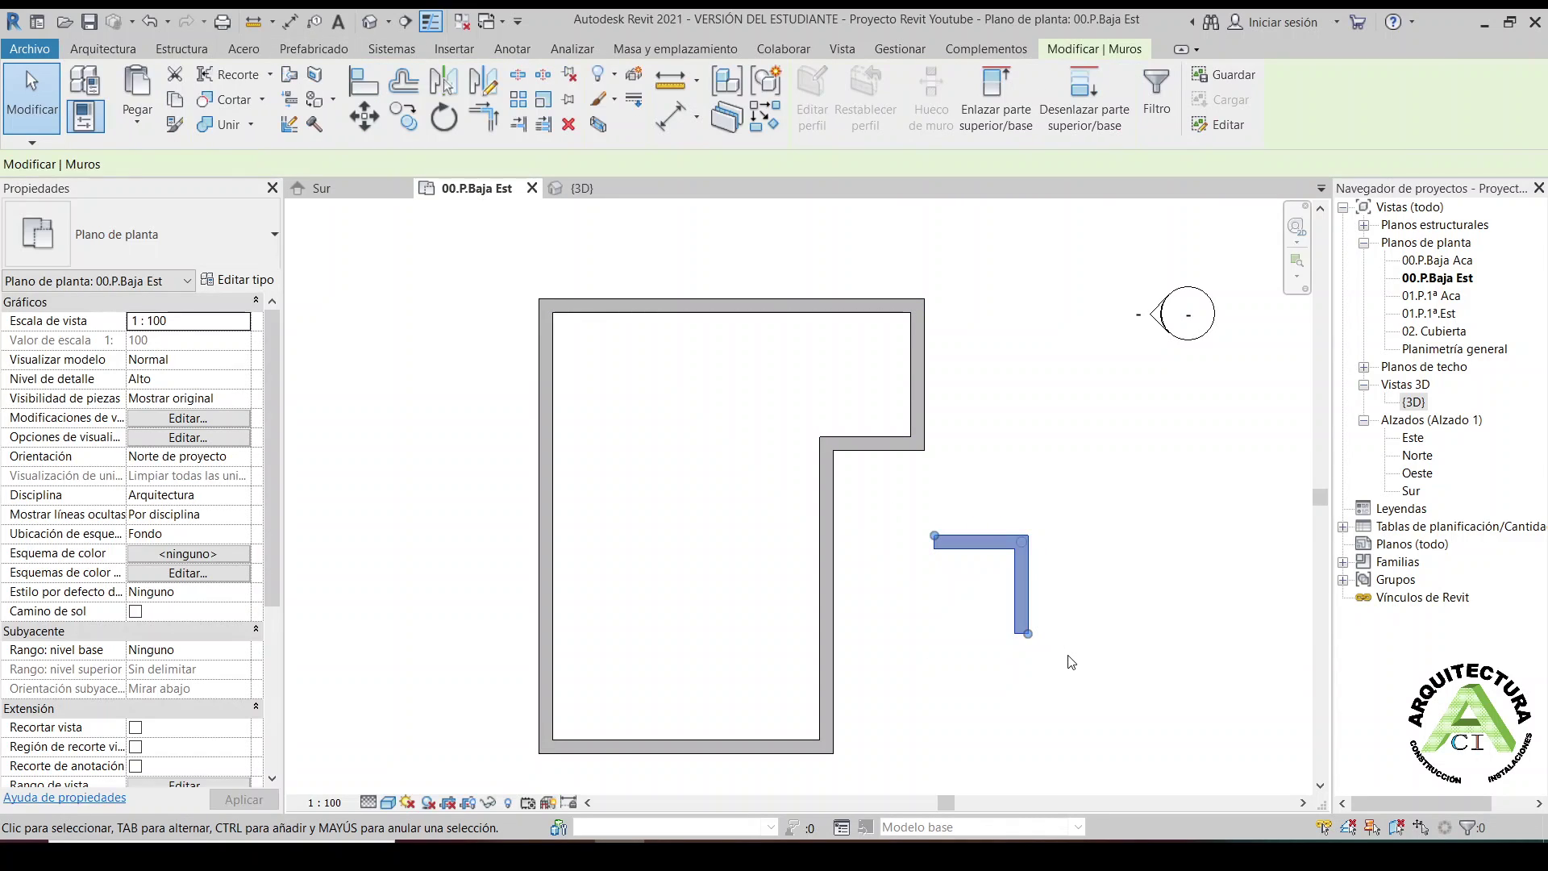
pyautogui.press('Delete')
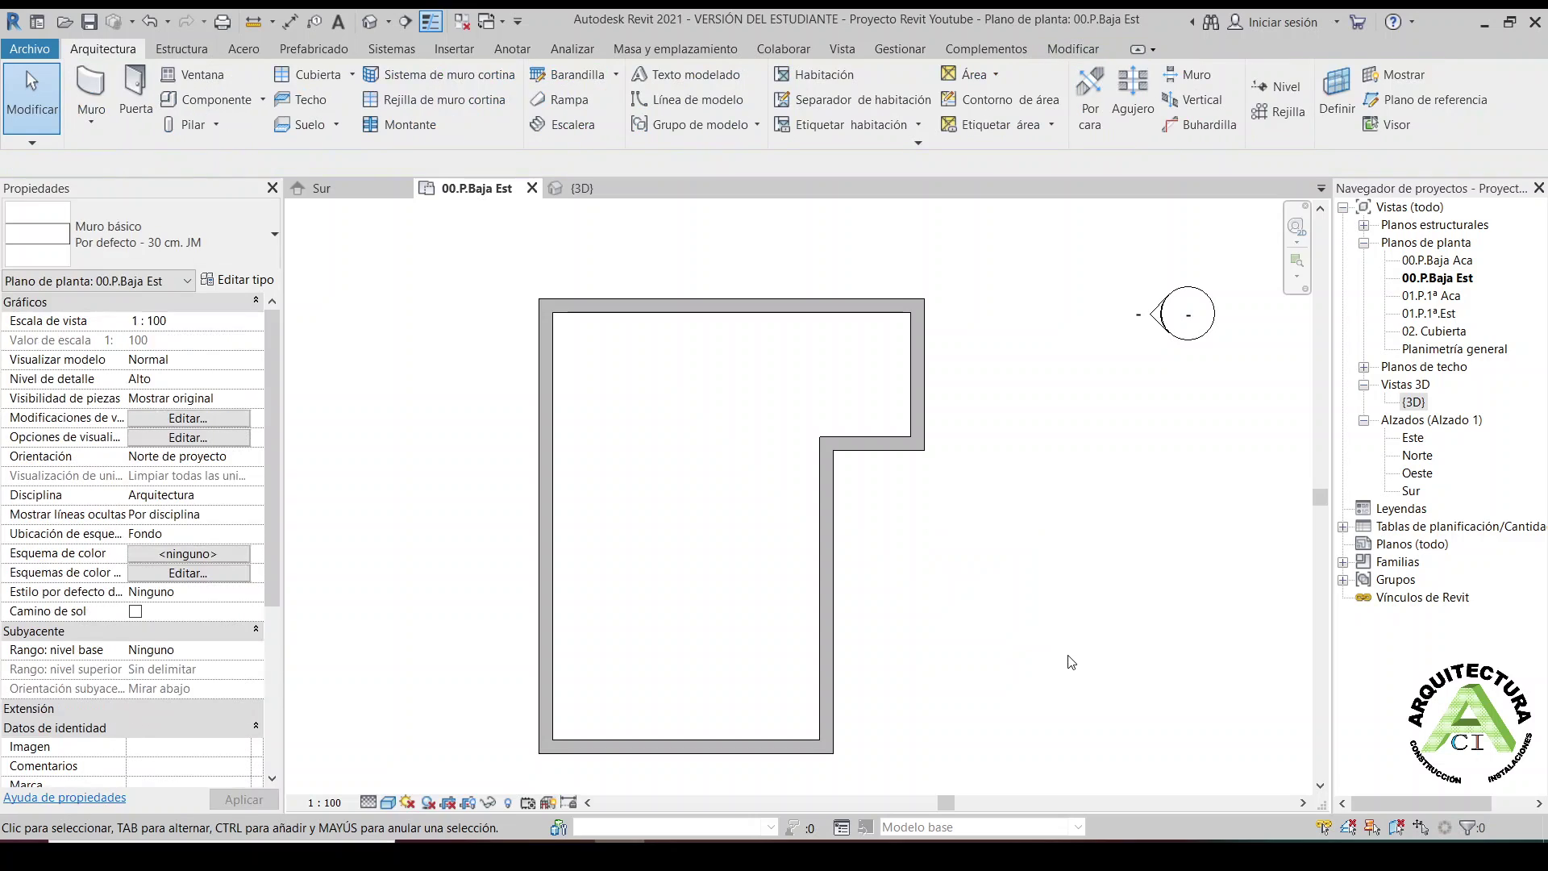
pyautogui.click(658, 299)
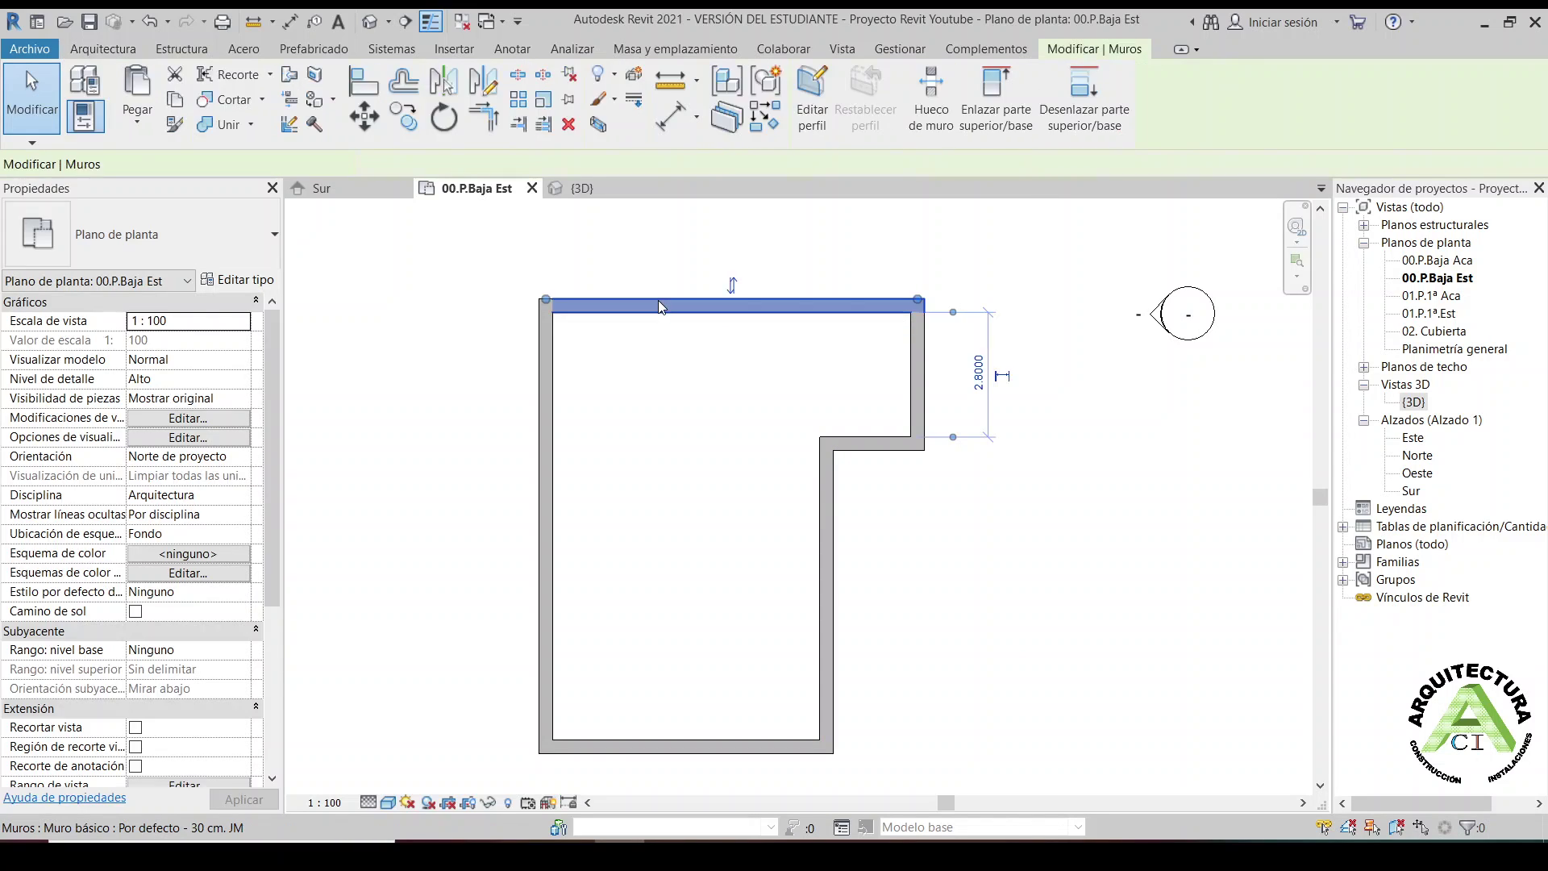
pyautogui.click(568, 124)
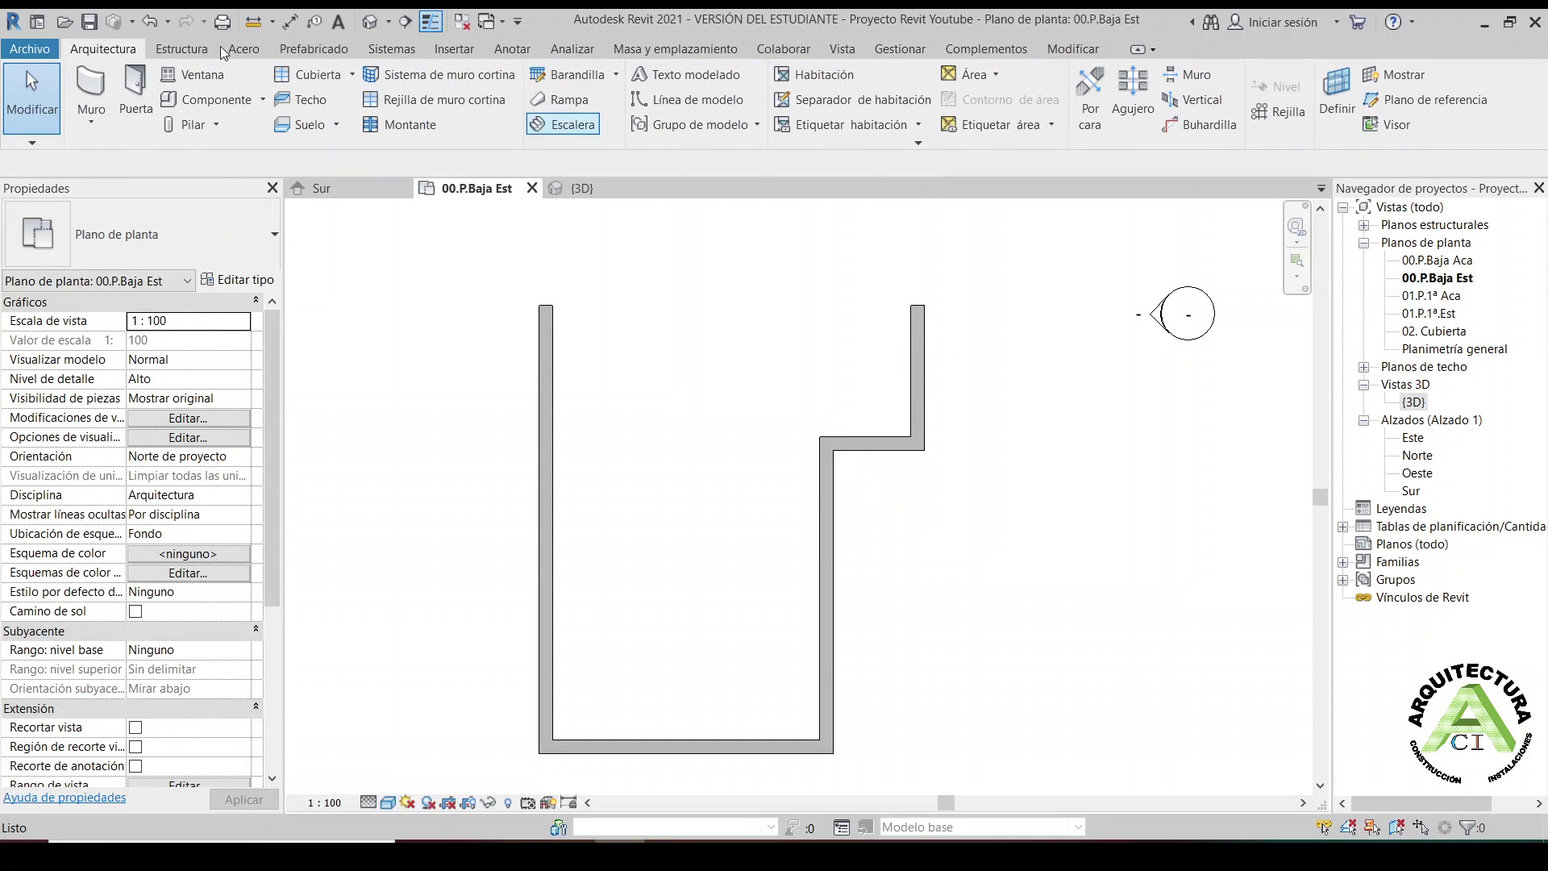
pyautogui.click(149, 22)
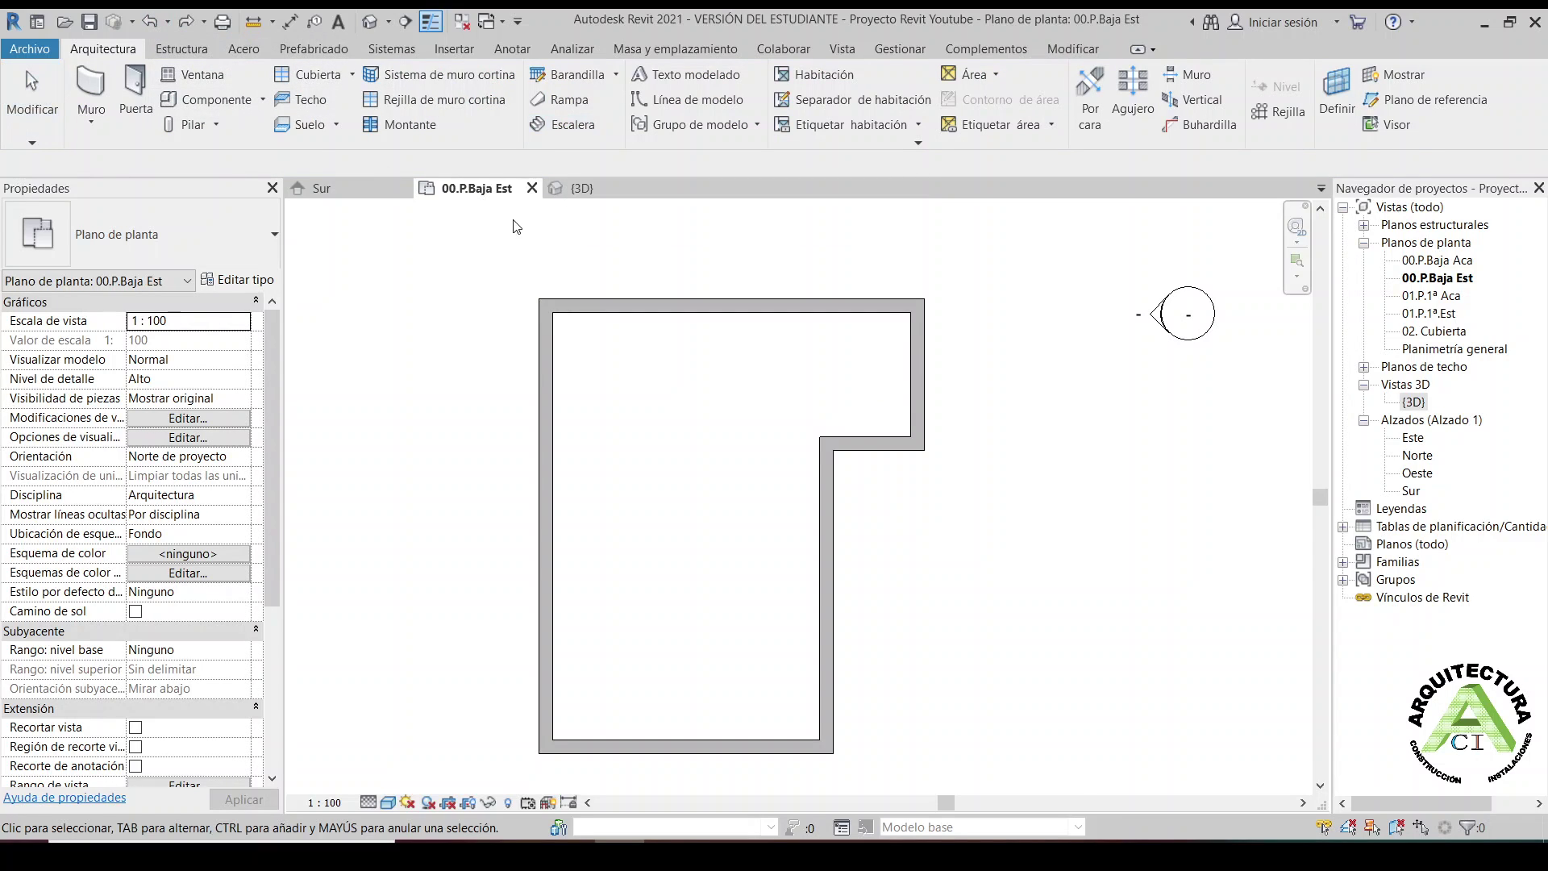
pyautogui.click(588, 303)
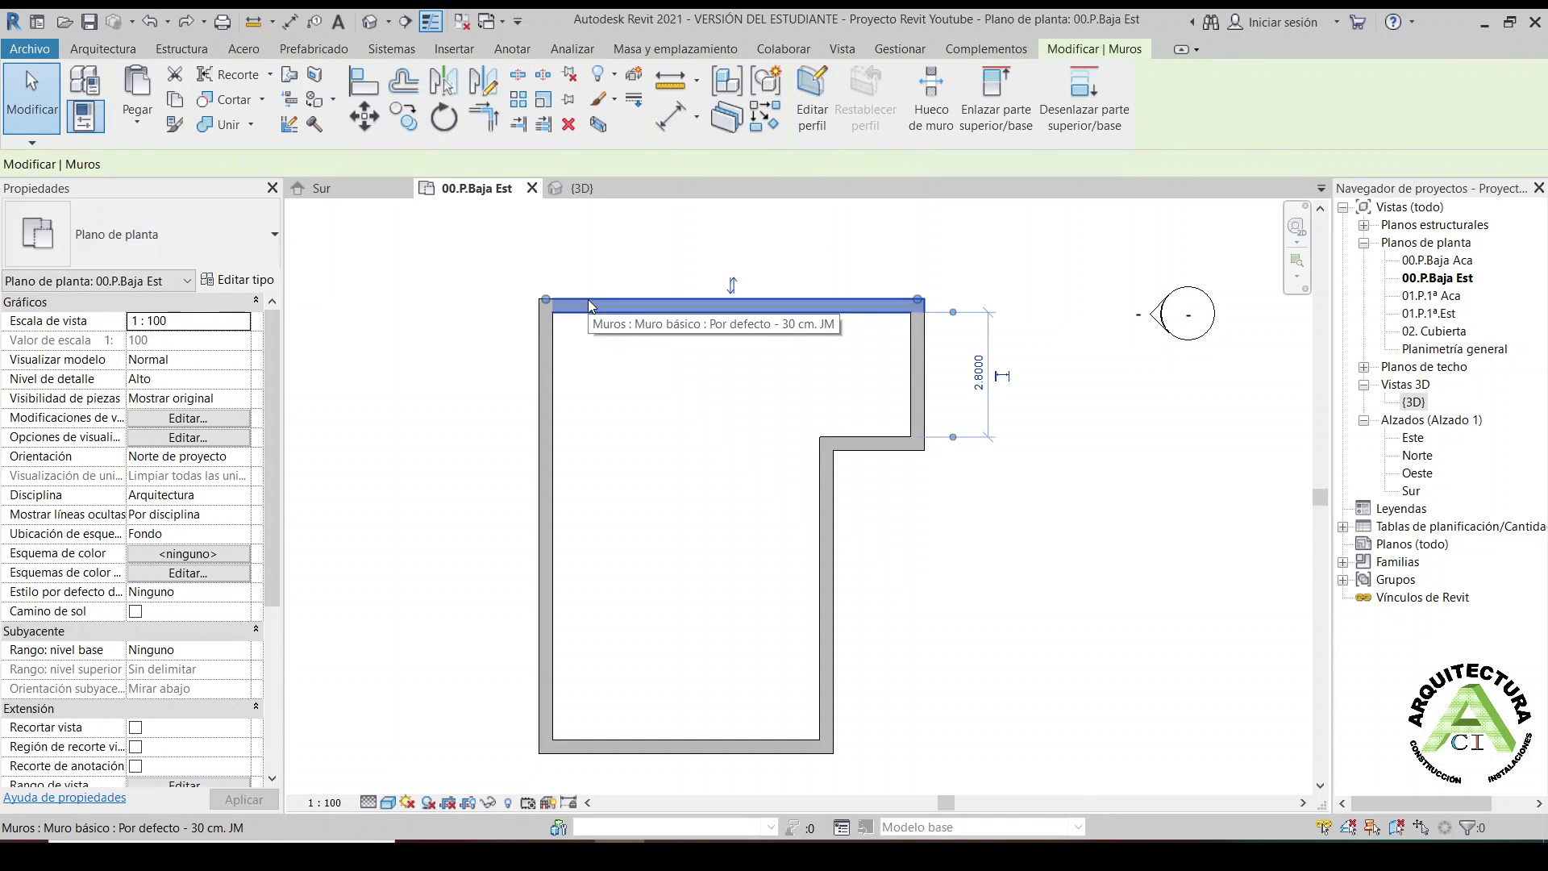
pyautogui.click(364, 117)
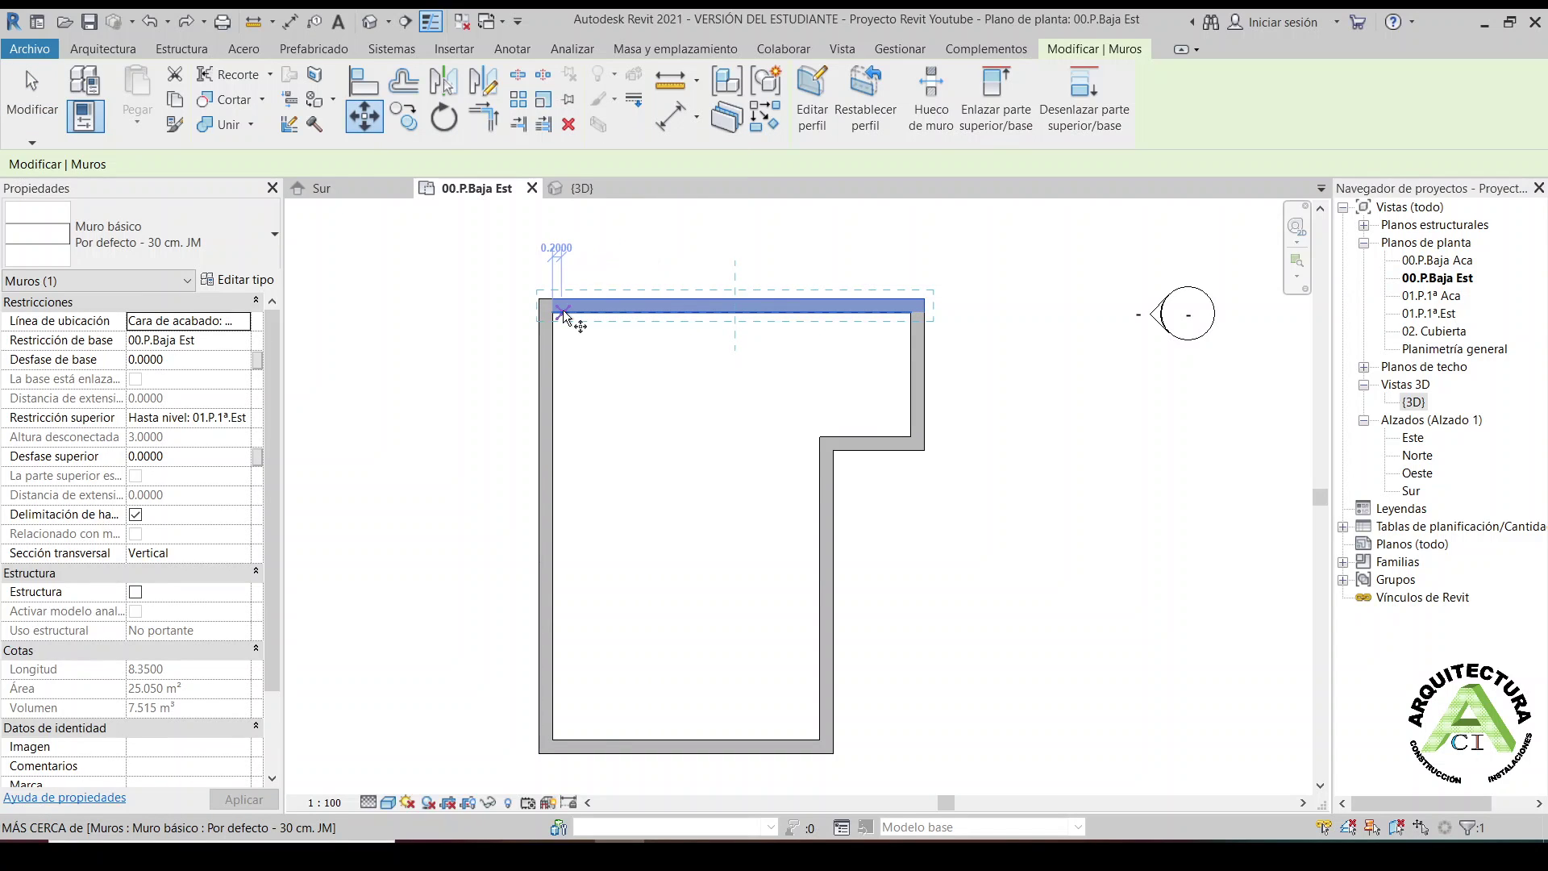
pyautogui.click(563, 312)
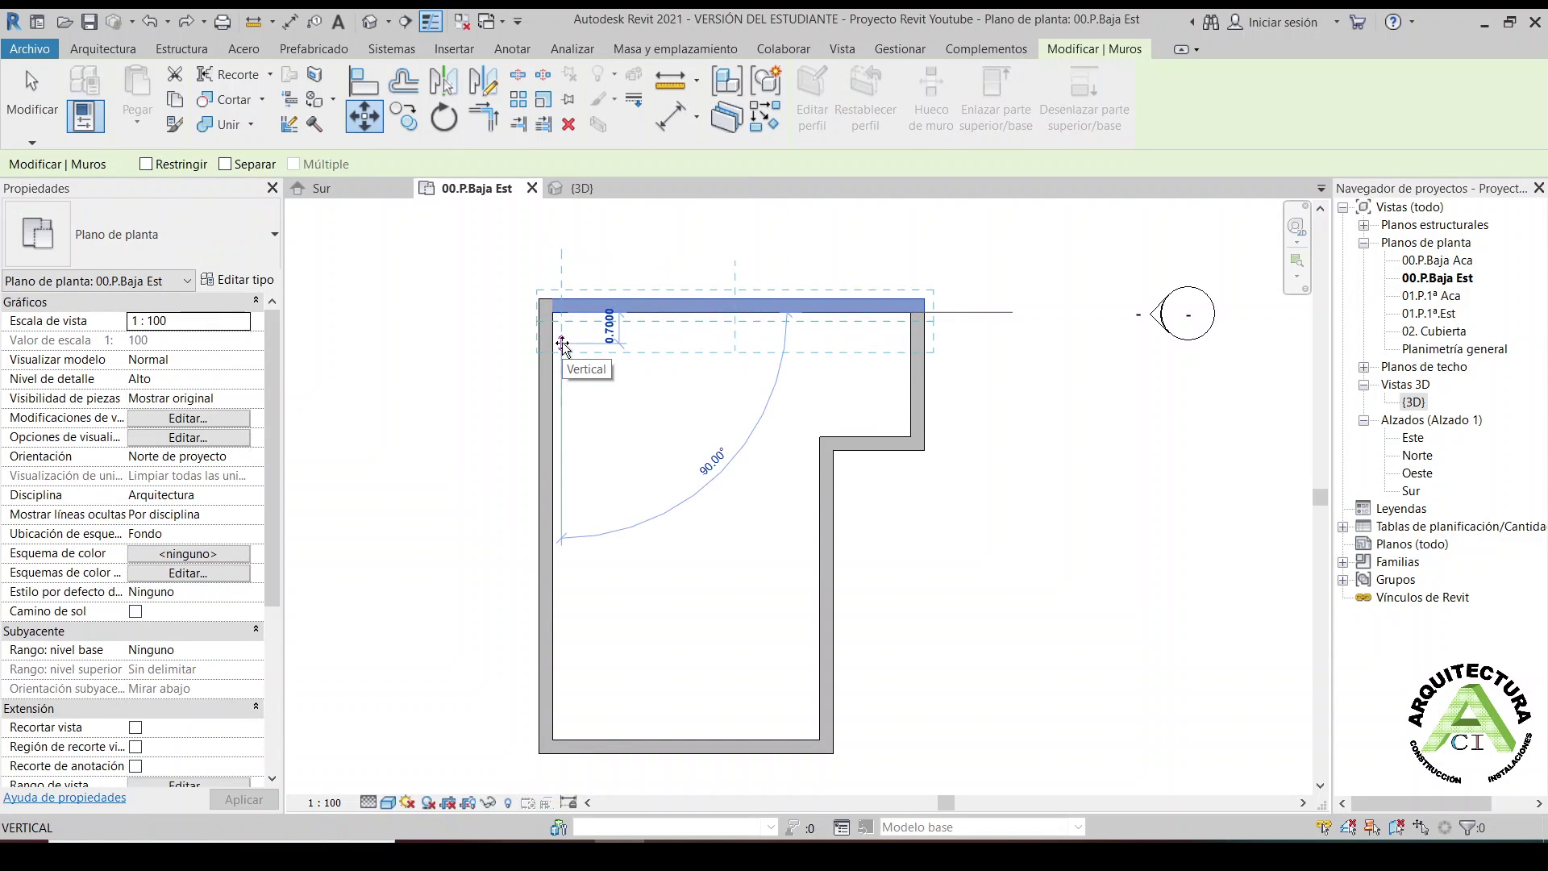
pyautogui.write('0.3')
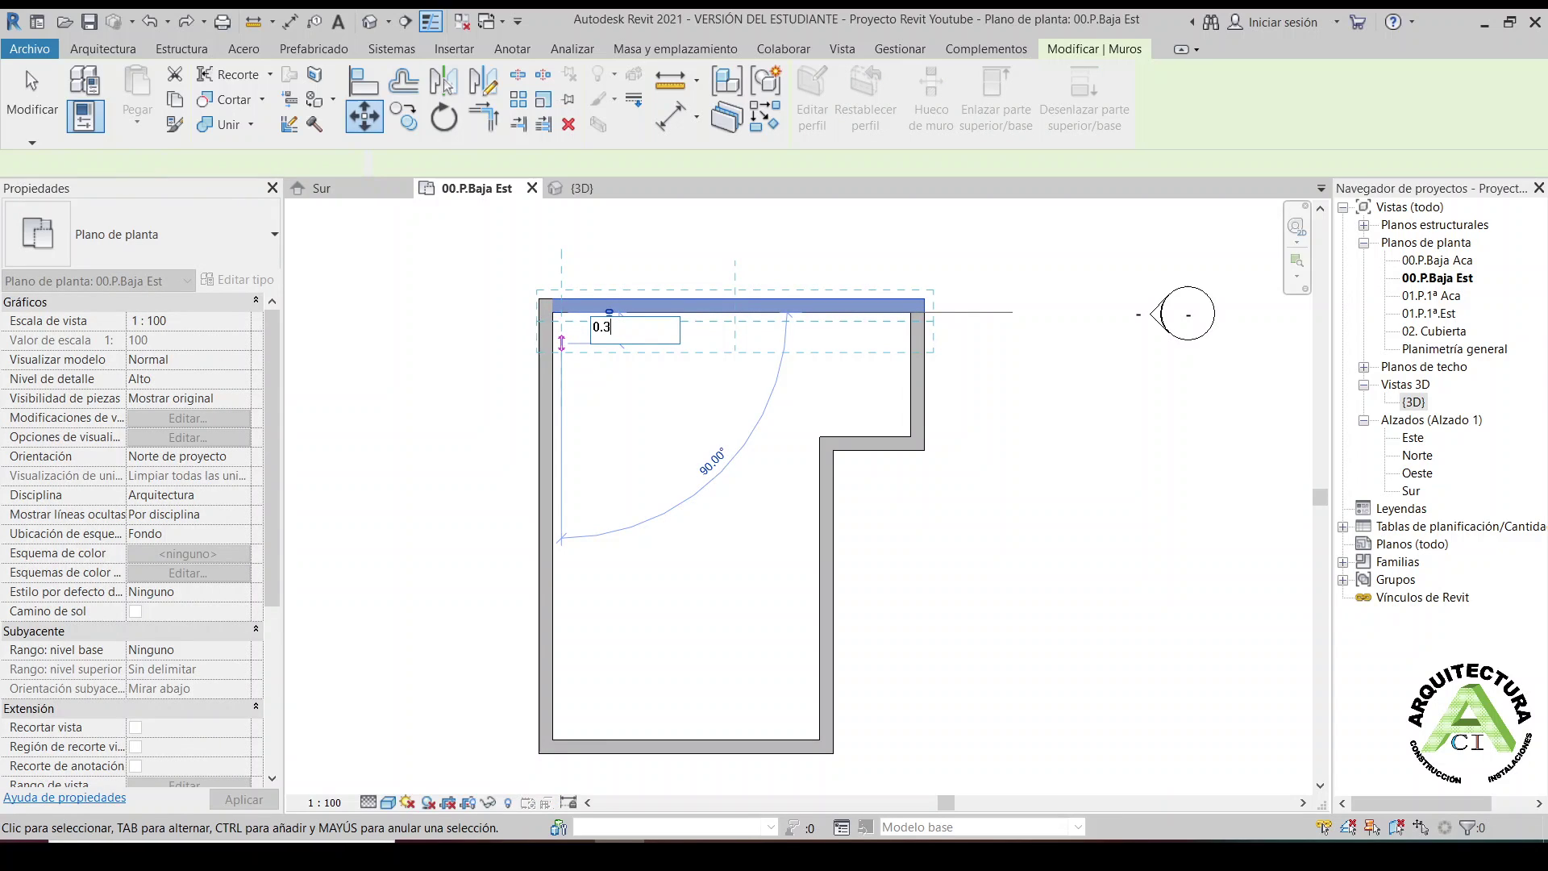
pyautogui.press('Return')
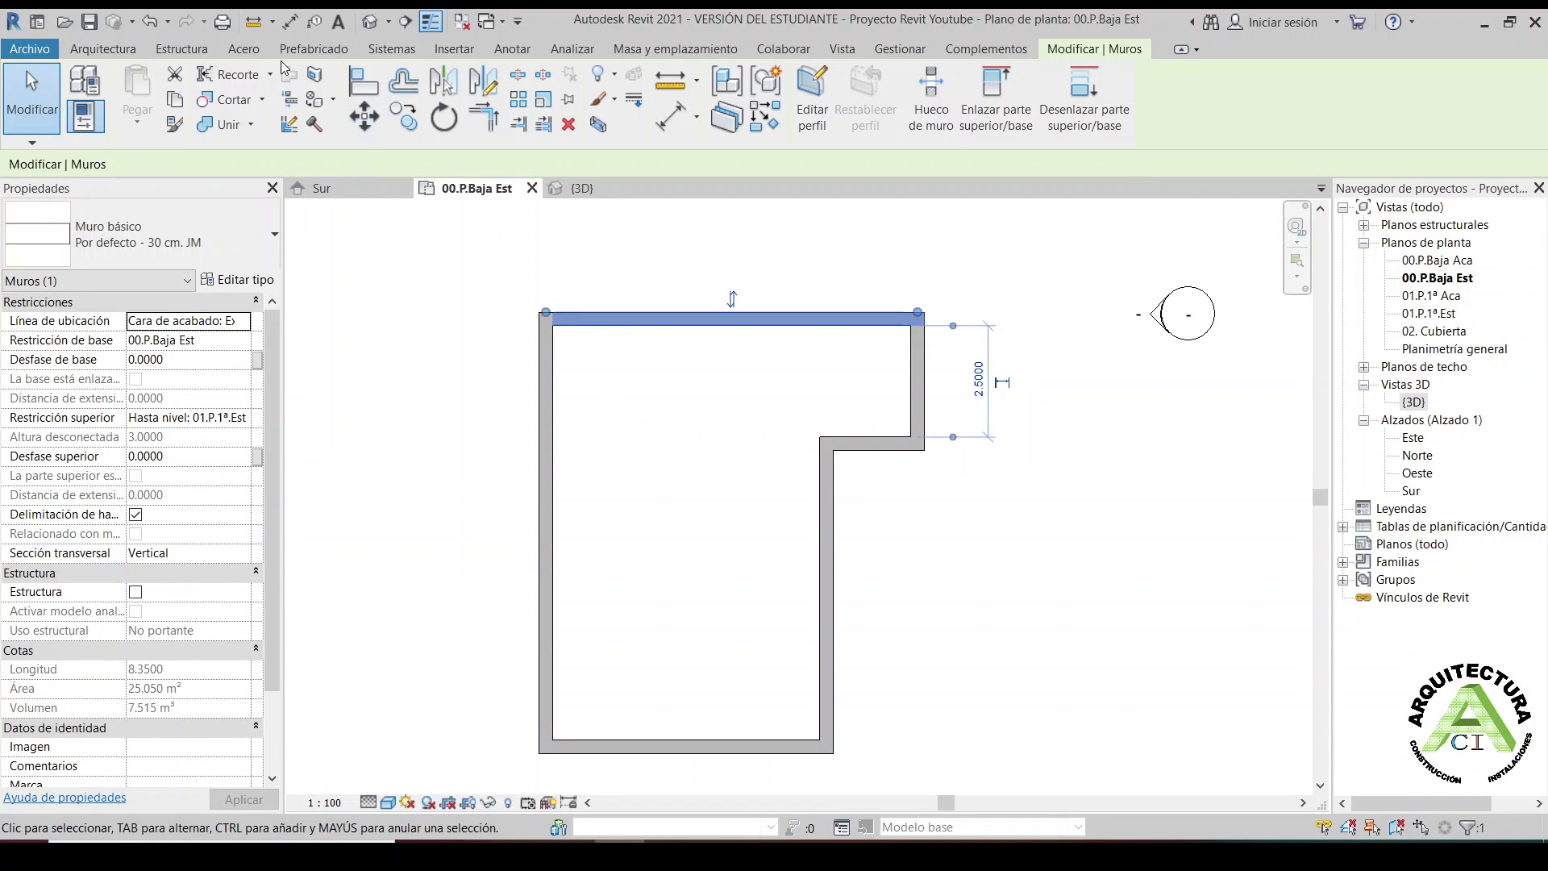
pyautogui.click(150, 24)
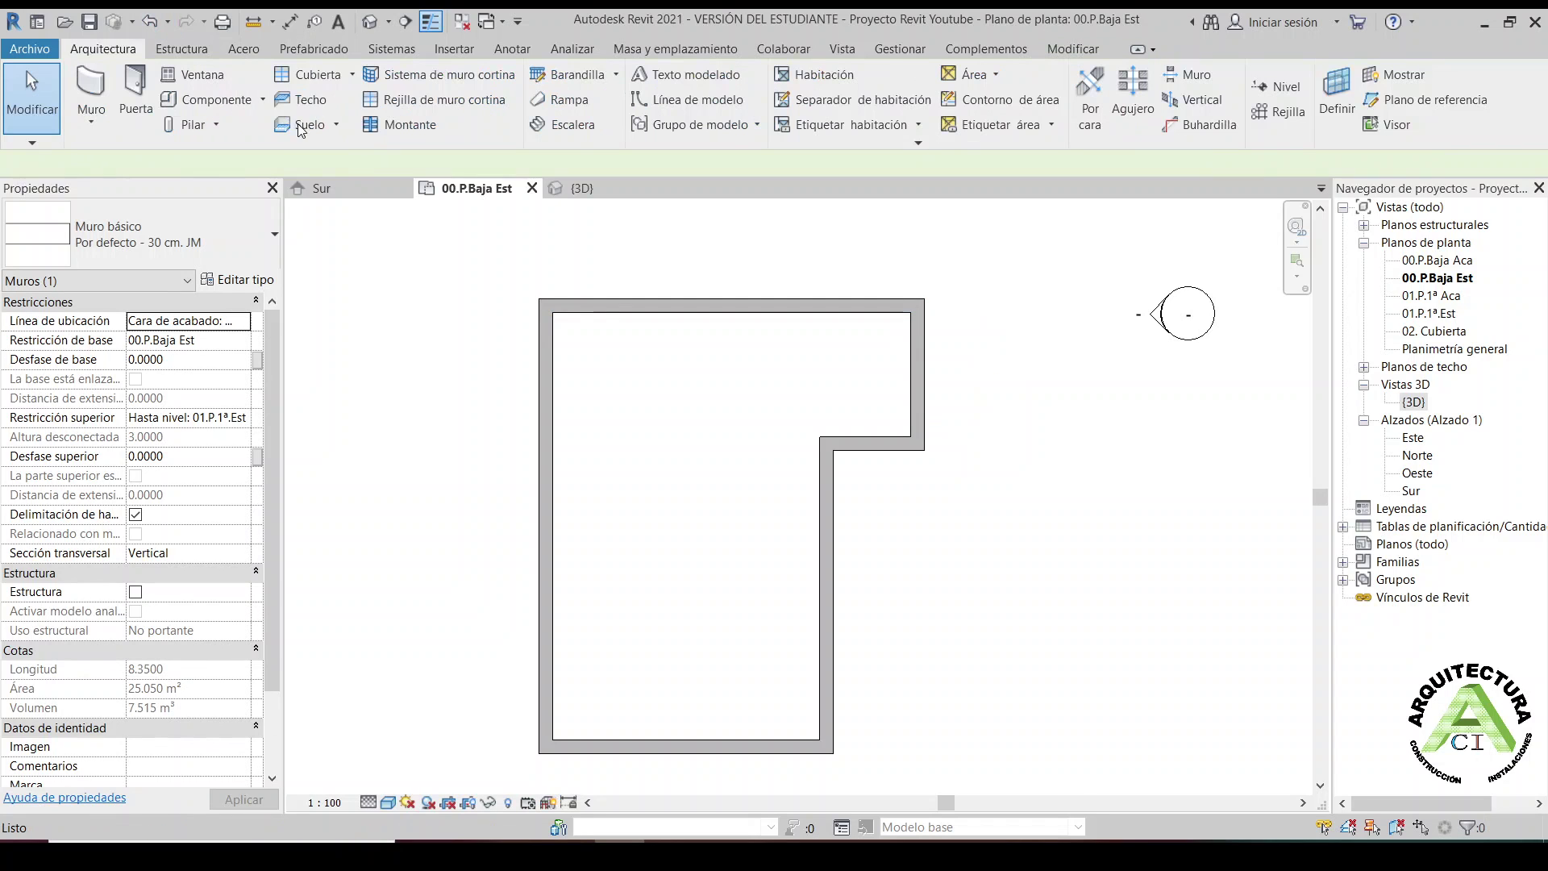
pyautogui.click(605, 303)
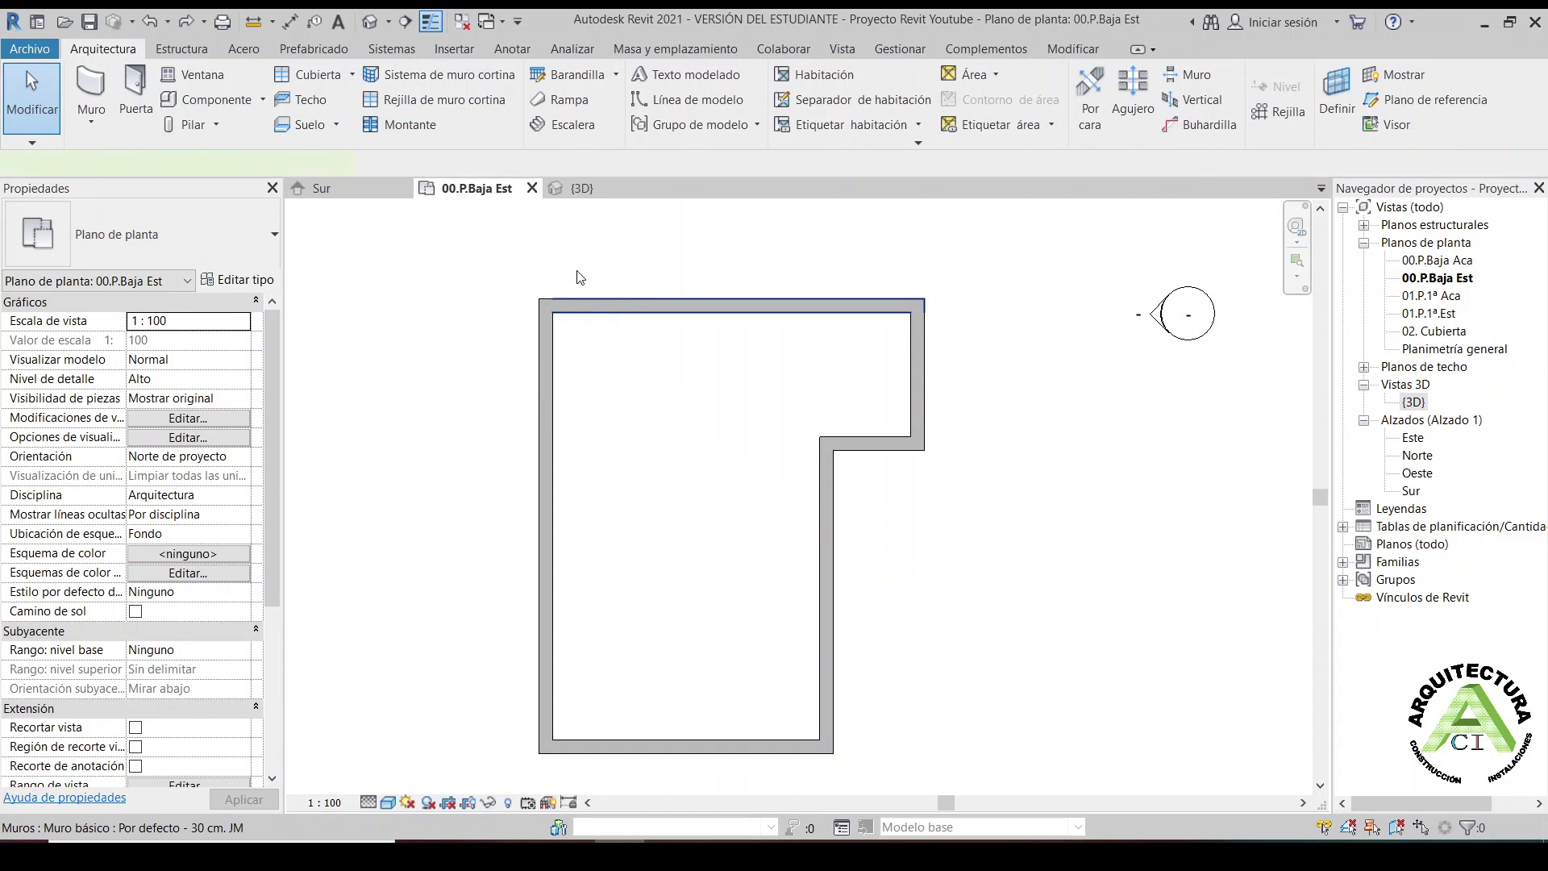
pyautogui.click(415, 124)
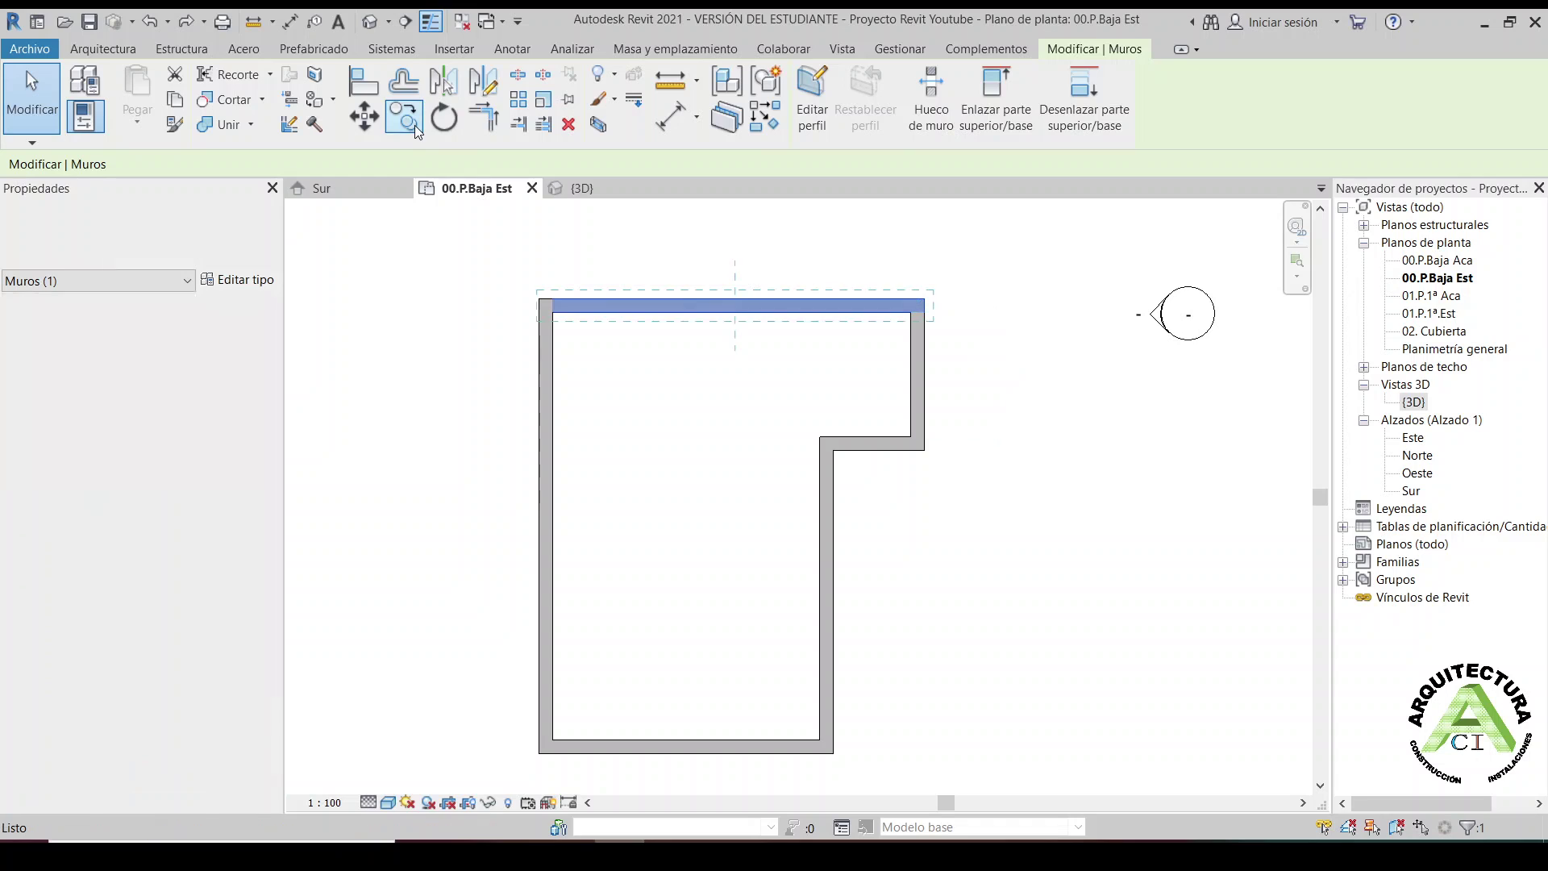
pyautogui.press('c')
pyautogui.press('o')
pyautogui.click(645, 315)
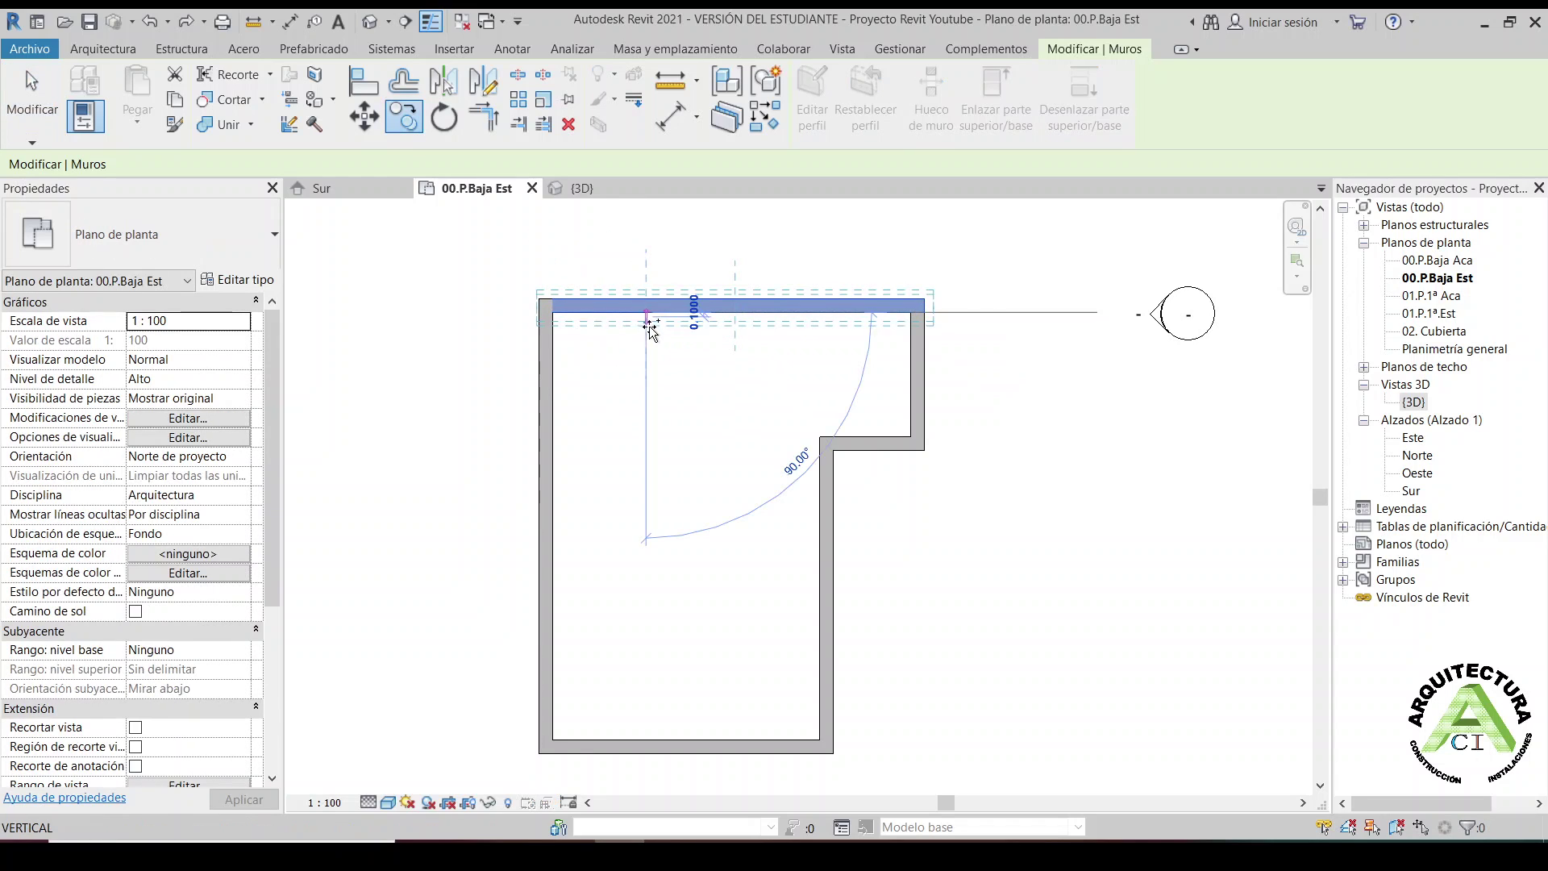
pyautogui.write('0.5')
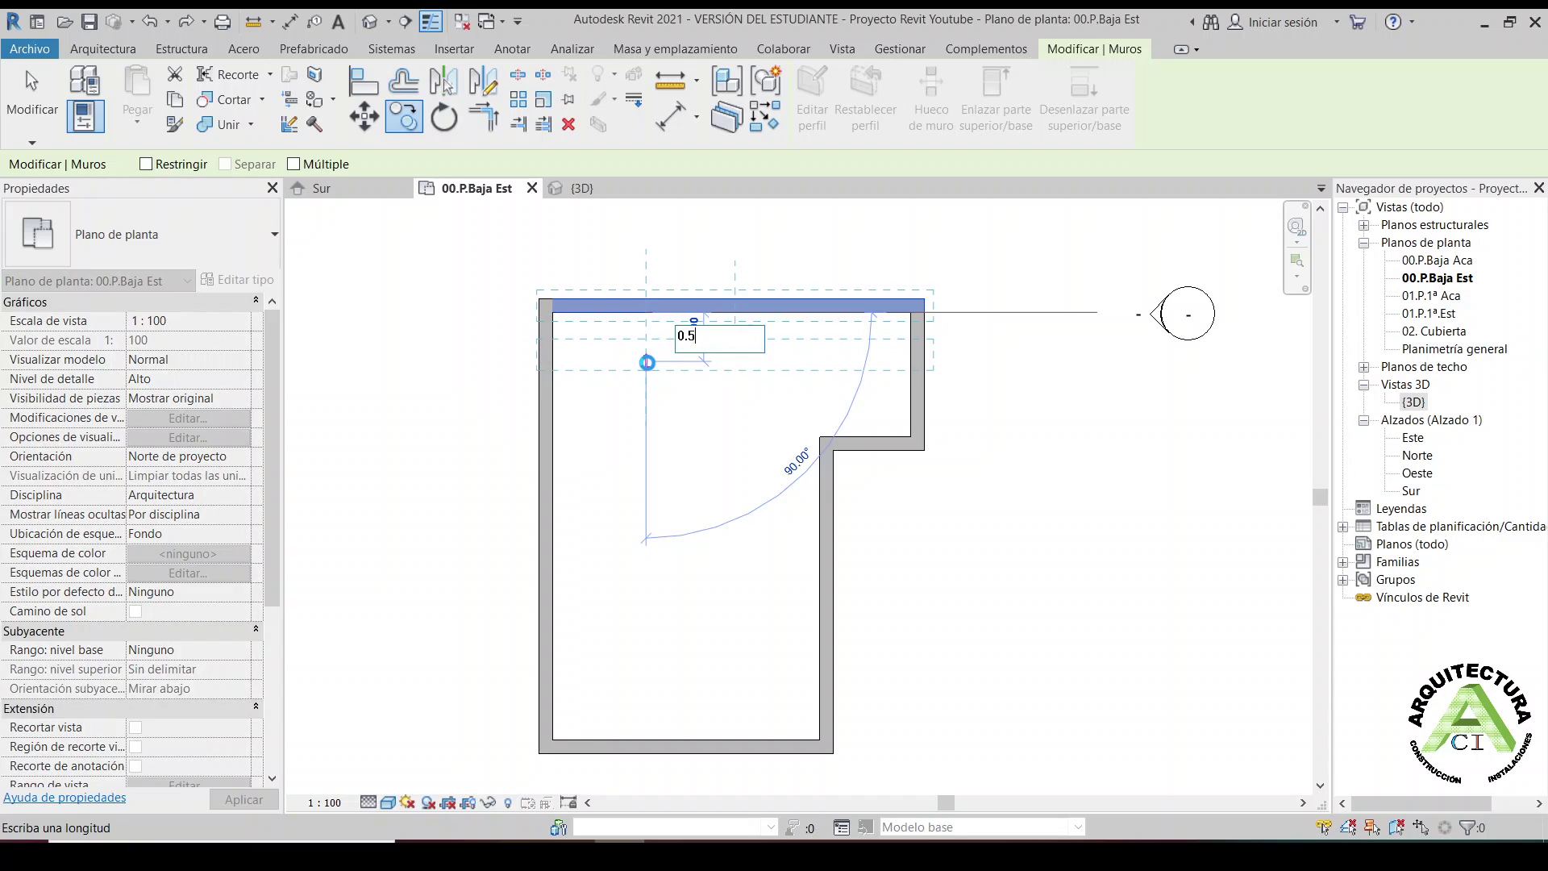
pyautogui.press('Return')
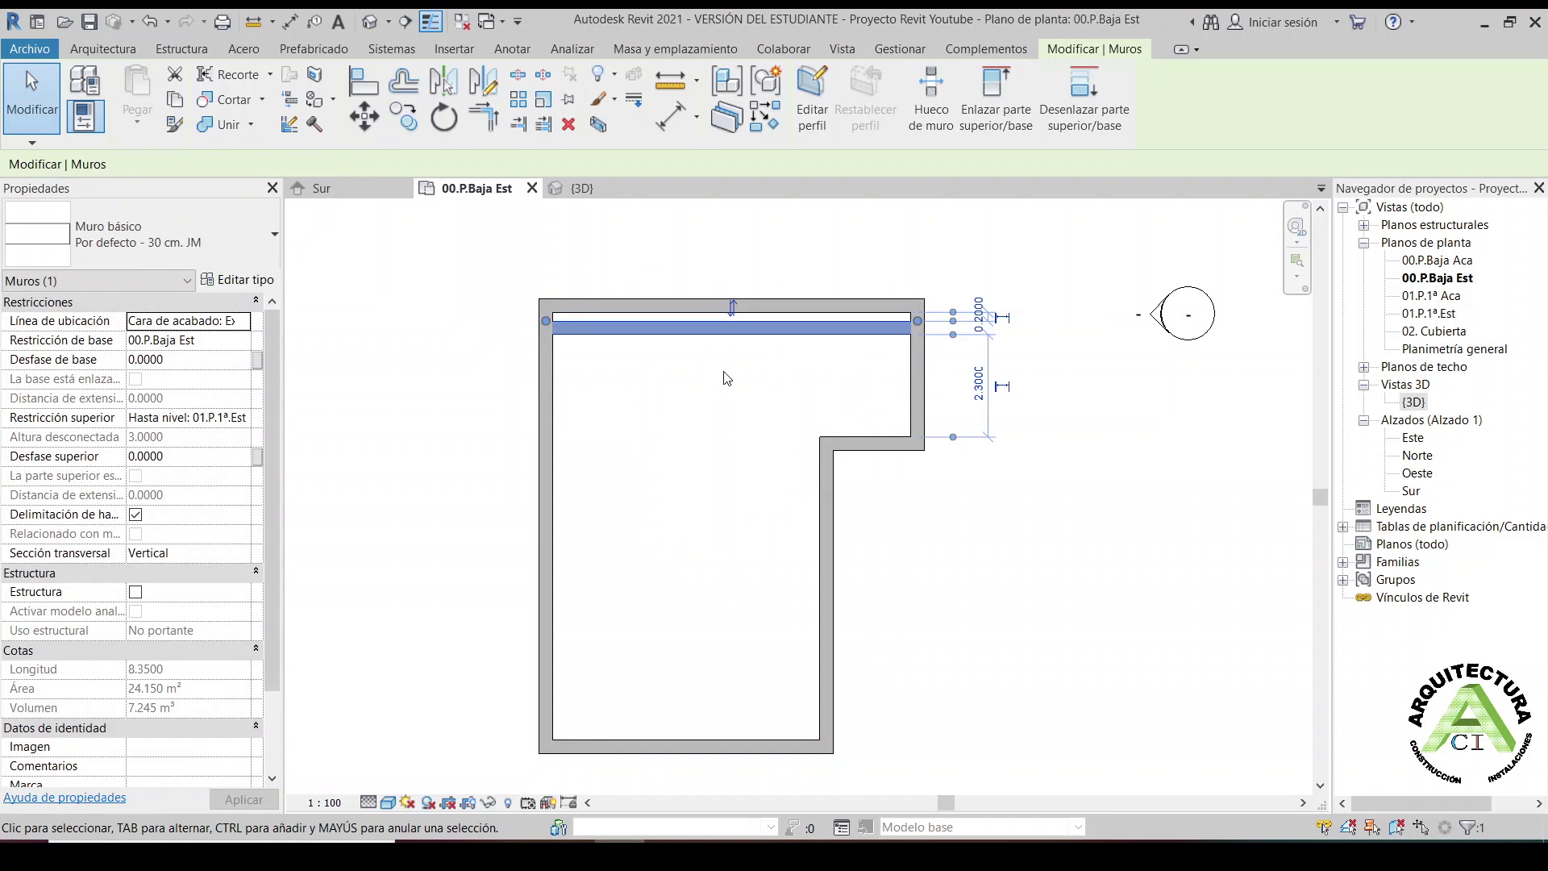
pyautogui.press('Escape')
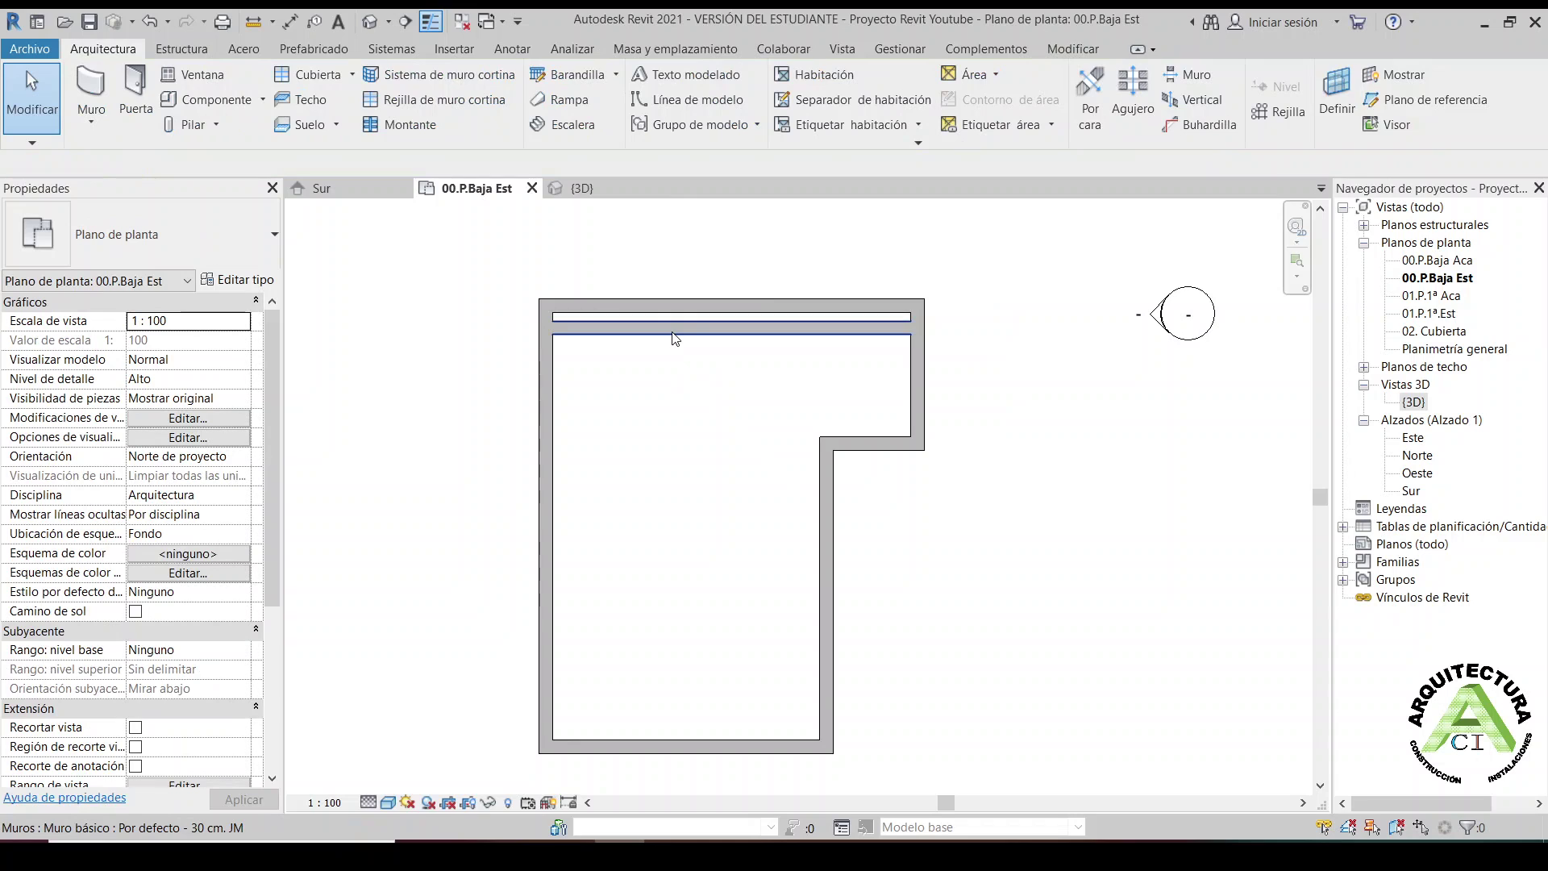
pyautogui.click(673, 331)
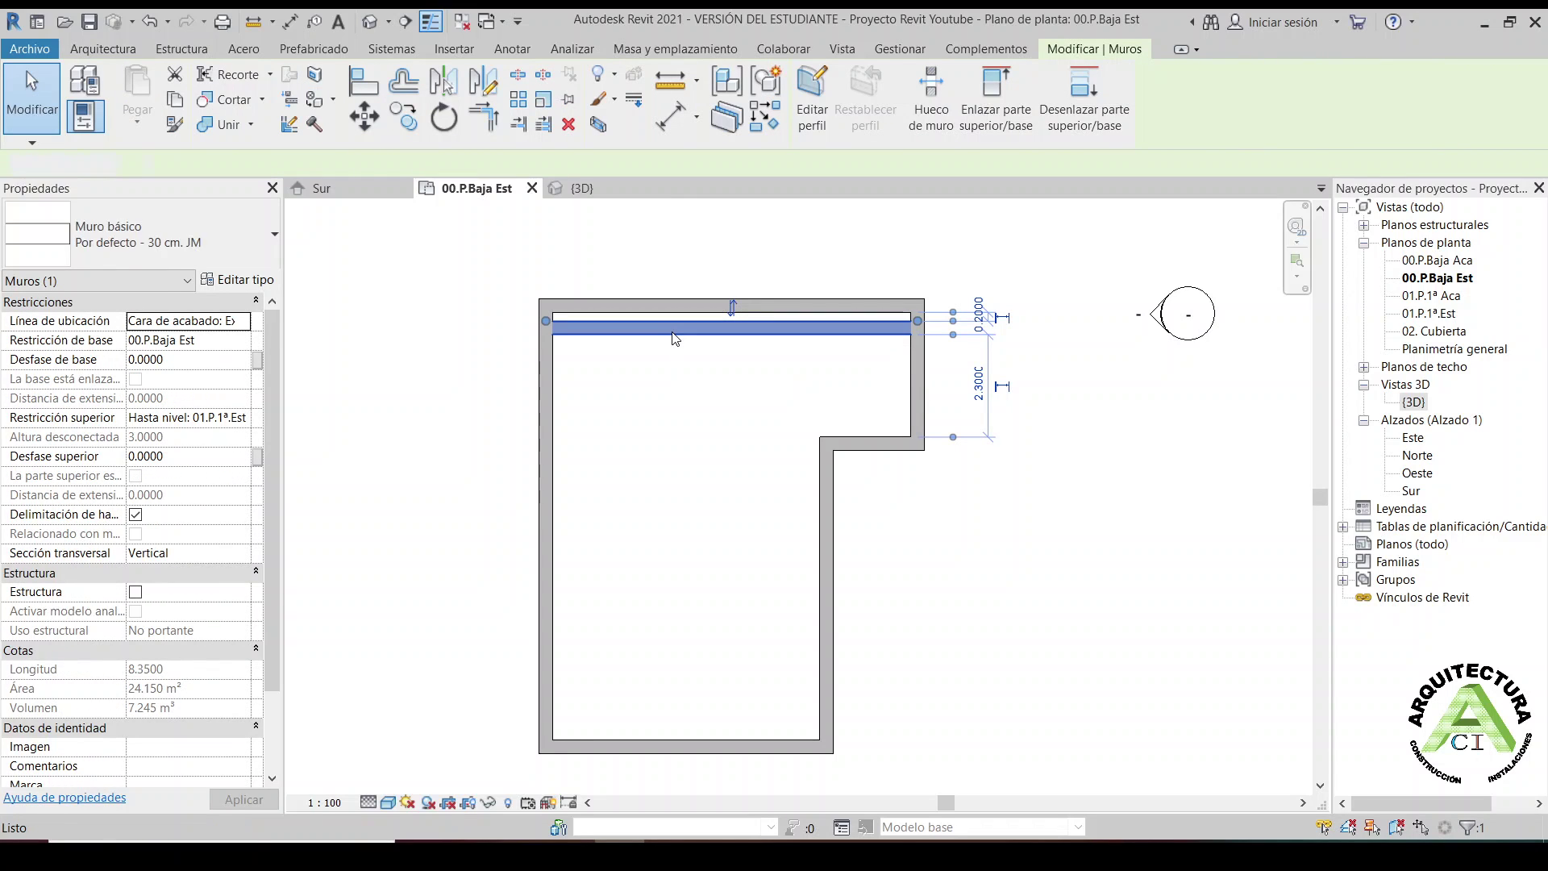
pyautogui.moveTo(673, 331); pyautogui.dragTo(656, 313)
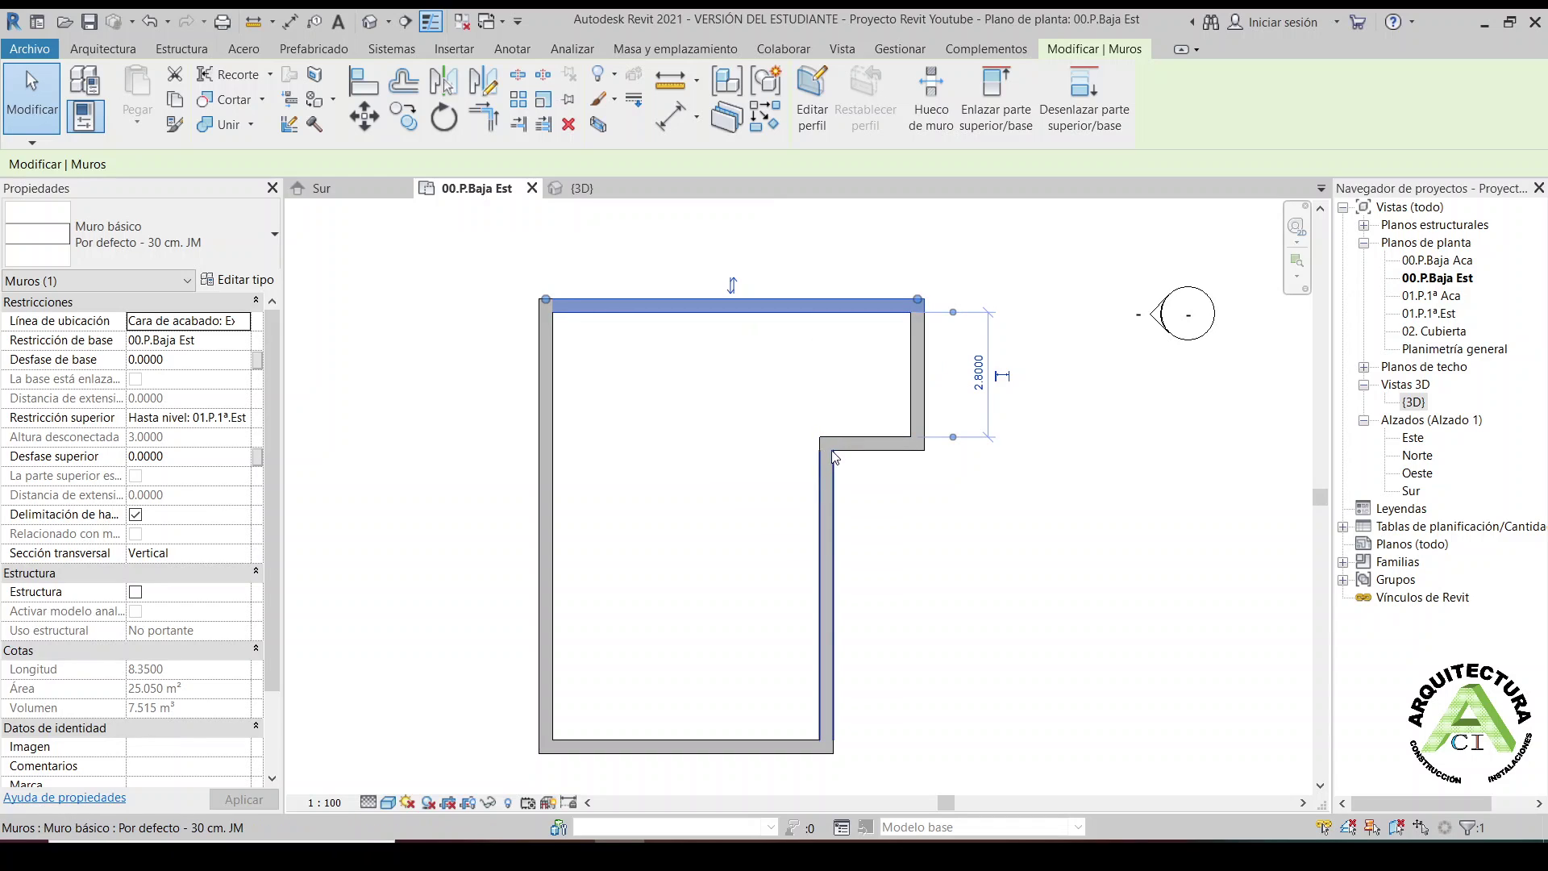
pyautogui.click(353, 84)
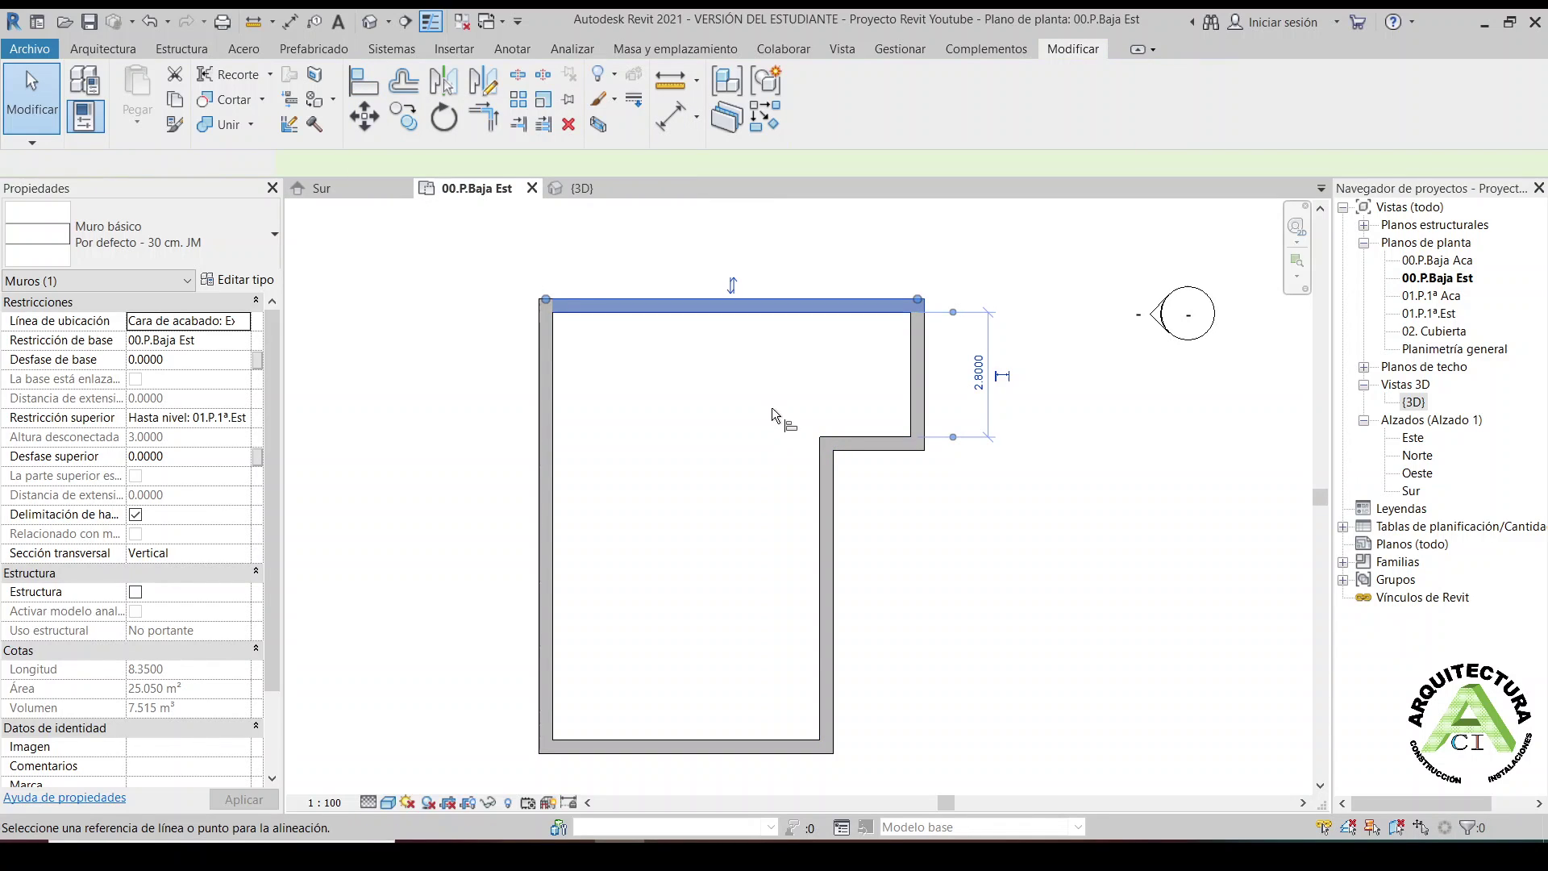
pyautogui.click(825, 433)
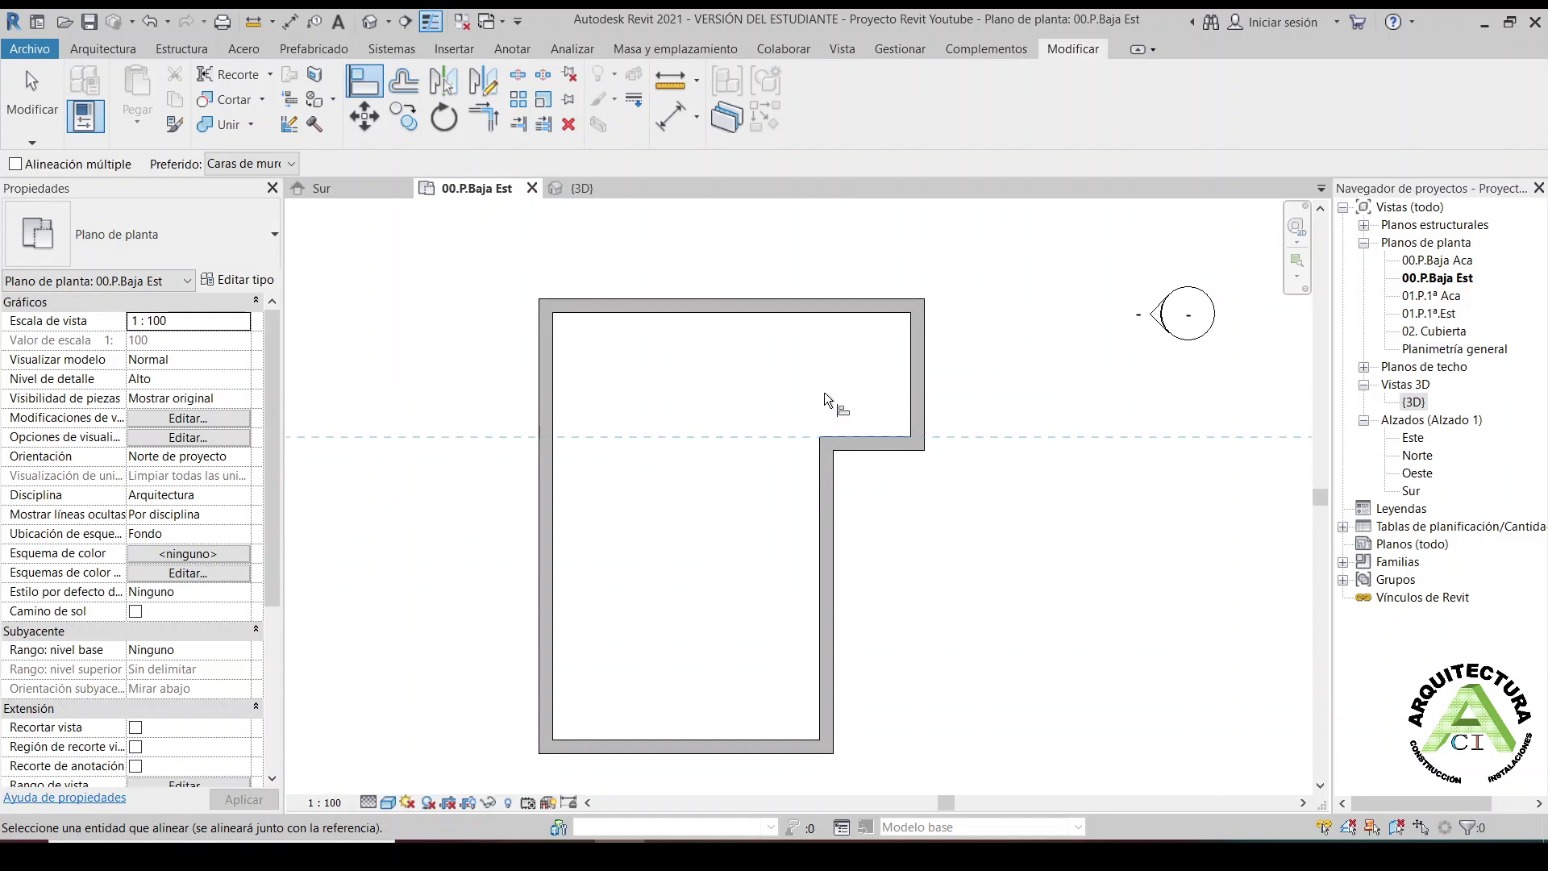
pyautogui.click(798, 313)
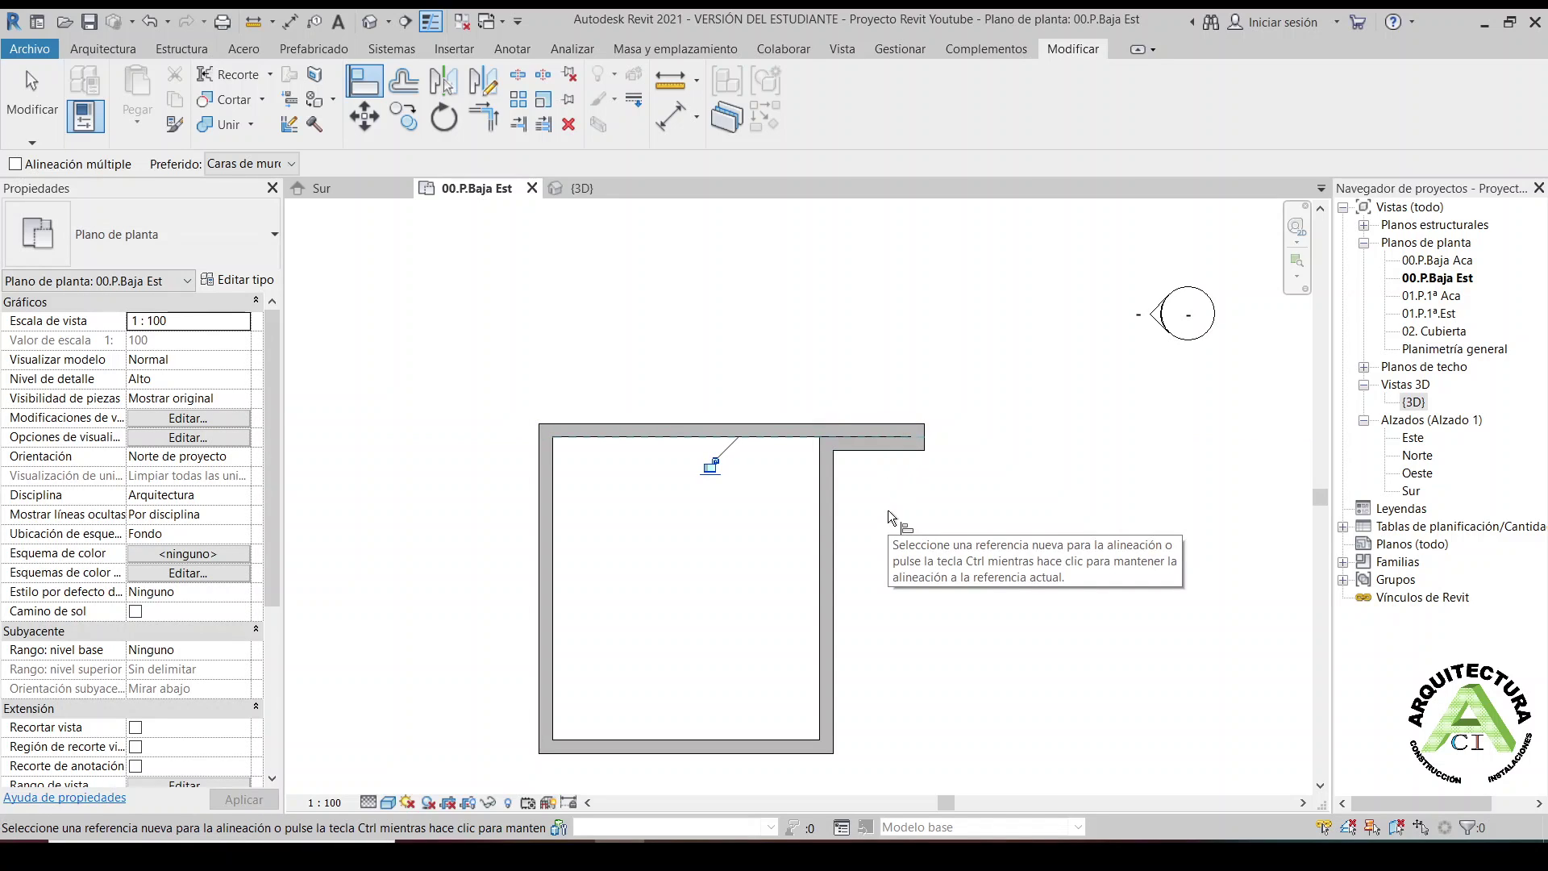
pyautogui.click(154, 22)
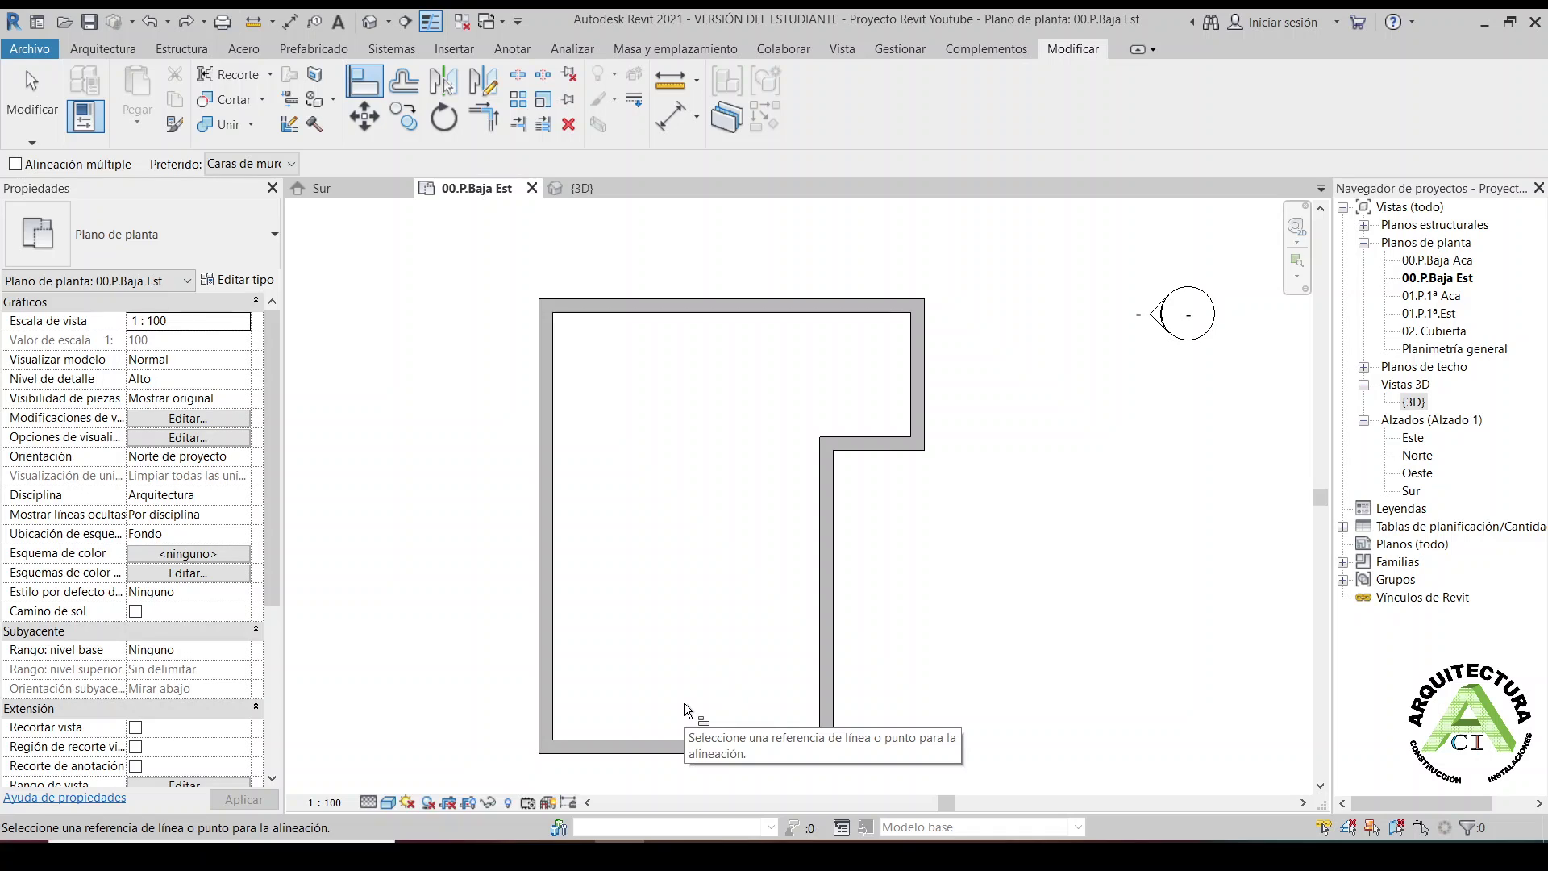
pyautogui.moveTo(695, 715); pyautogui.dragTo(684, 659, button='middle')
pyautogui.press('Escape')
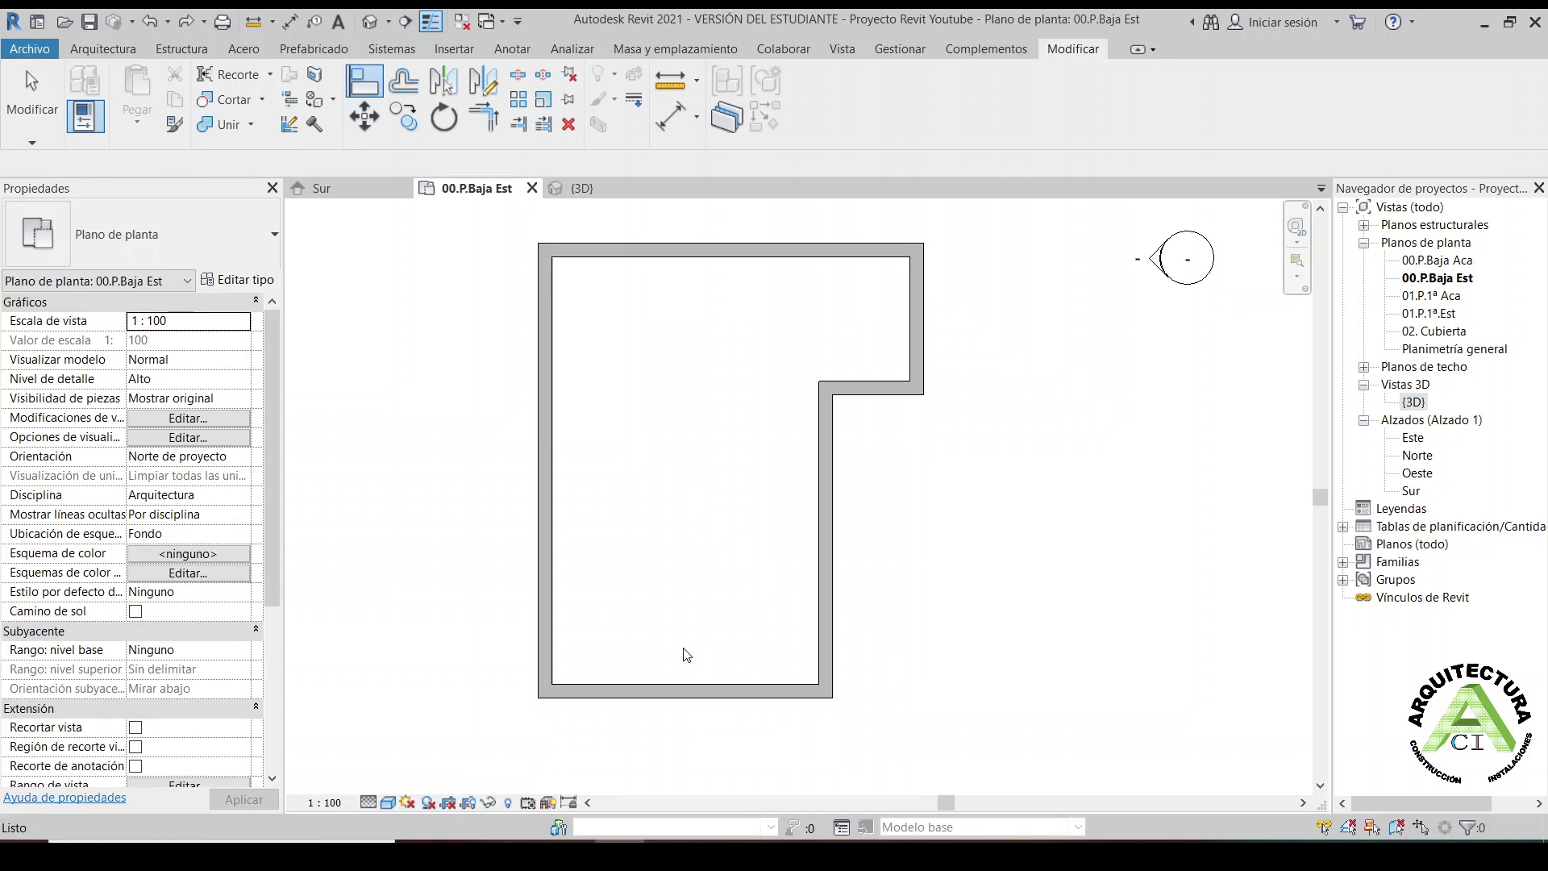
pyautogui.click(681, 691)
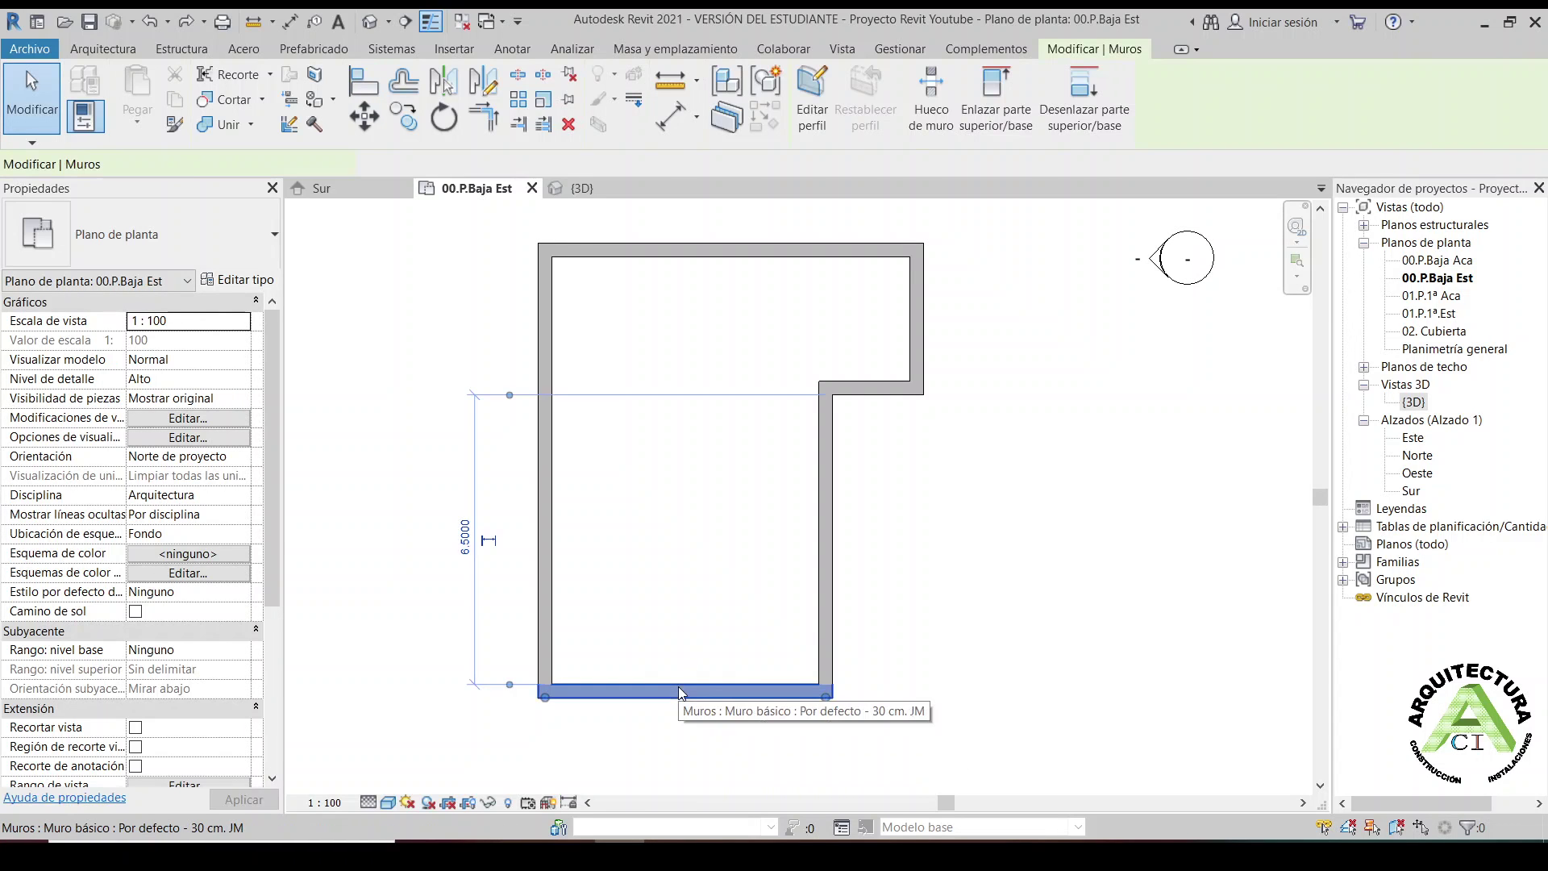
pyautogui.click(685, 708)
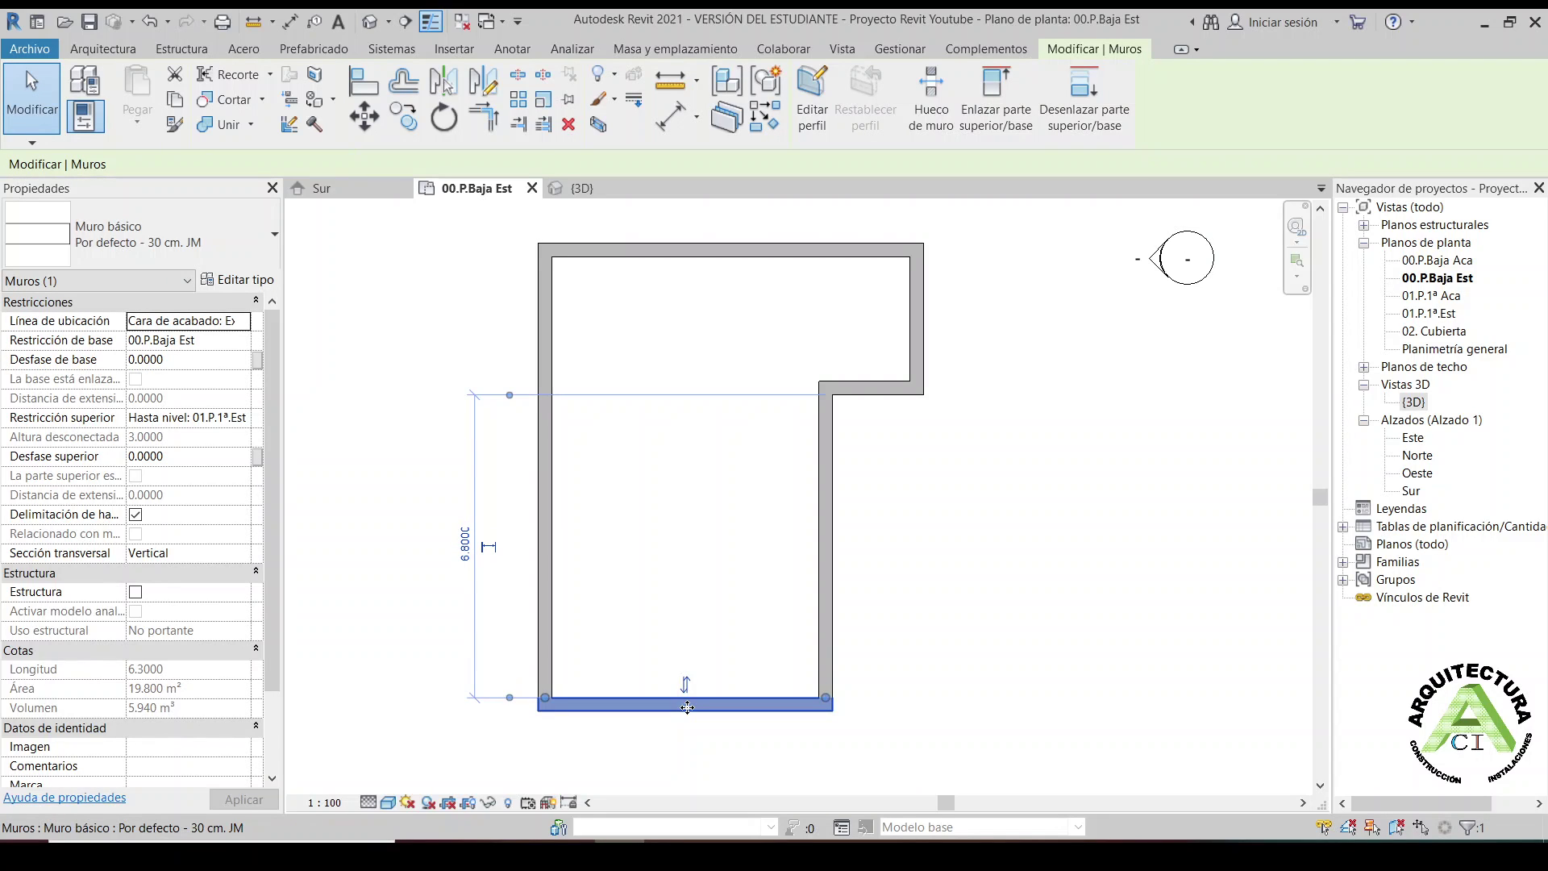
pyautogui.click(685, 685)
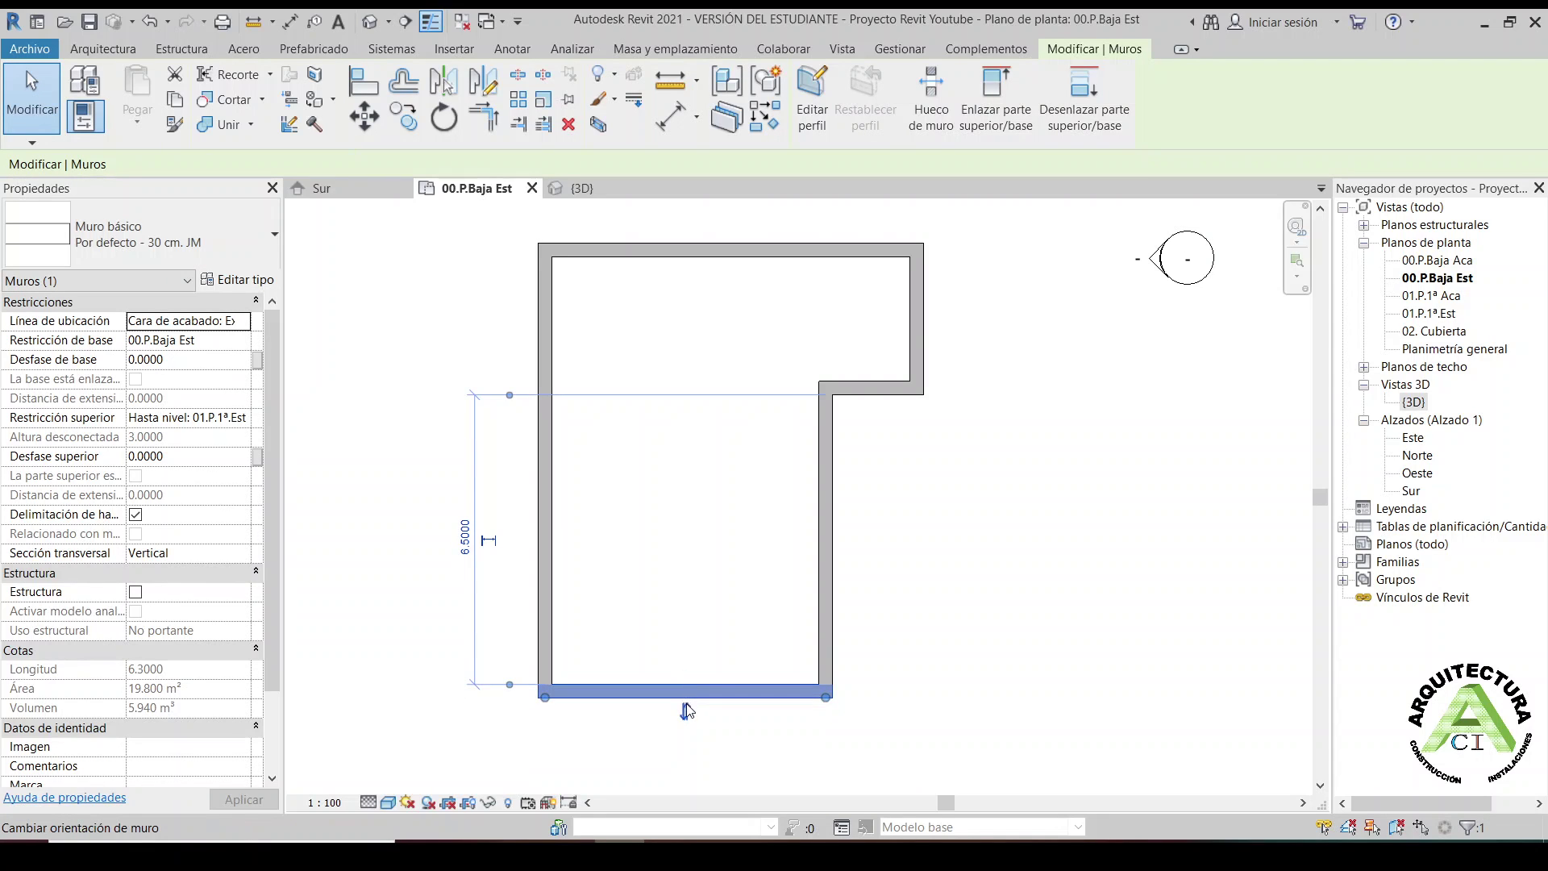
pyautogui.click(686, 710)
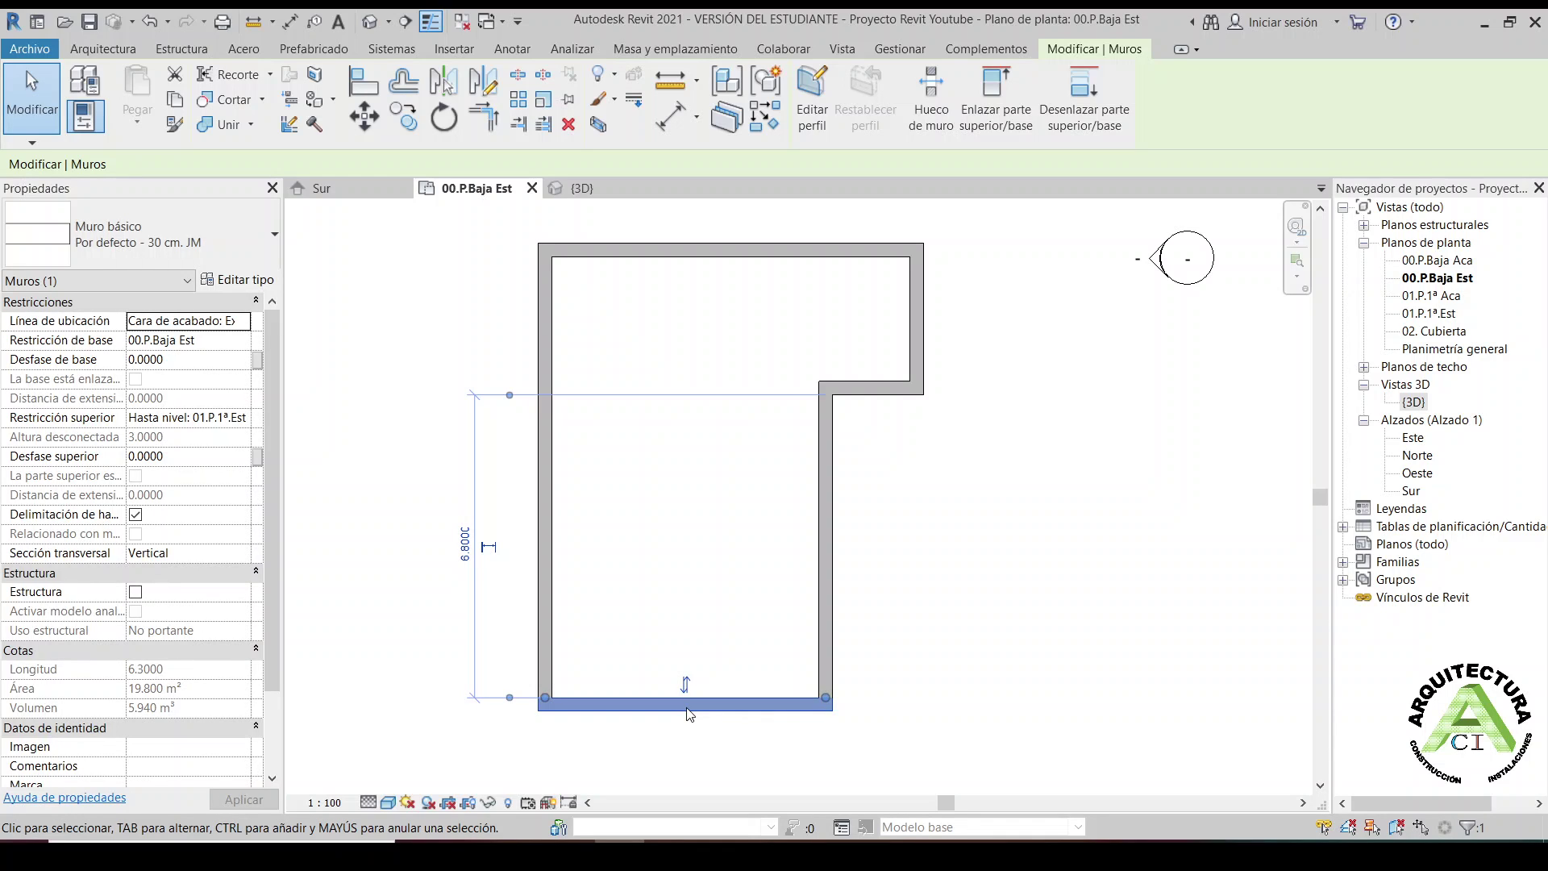
pyautogui.press('space')
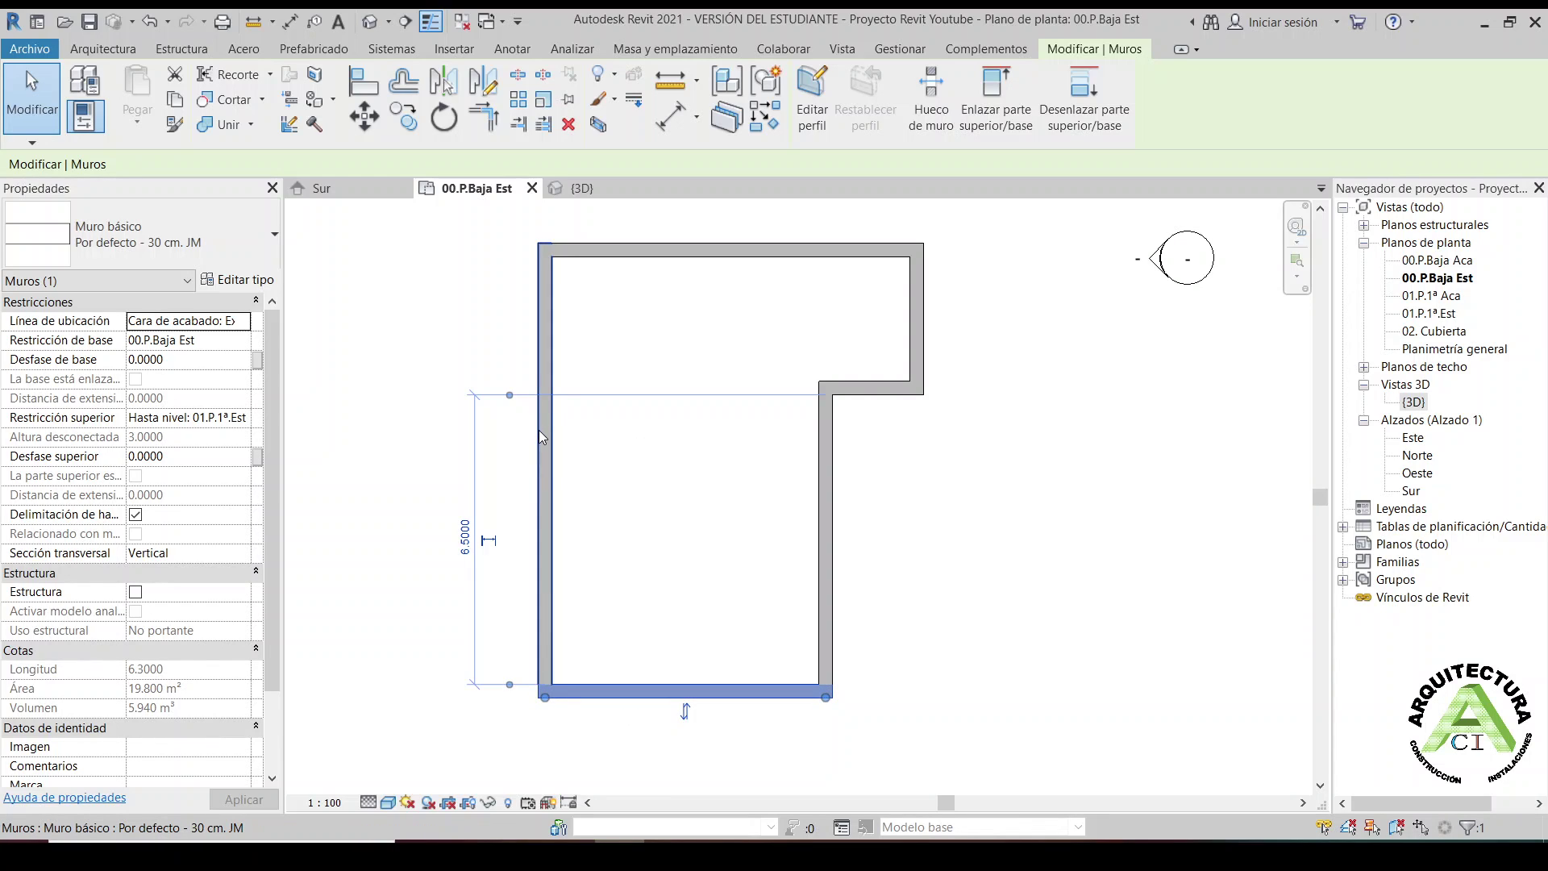
pyautogui.click(827, 632)
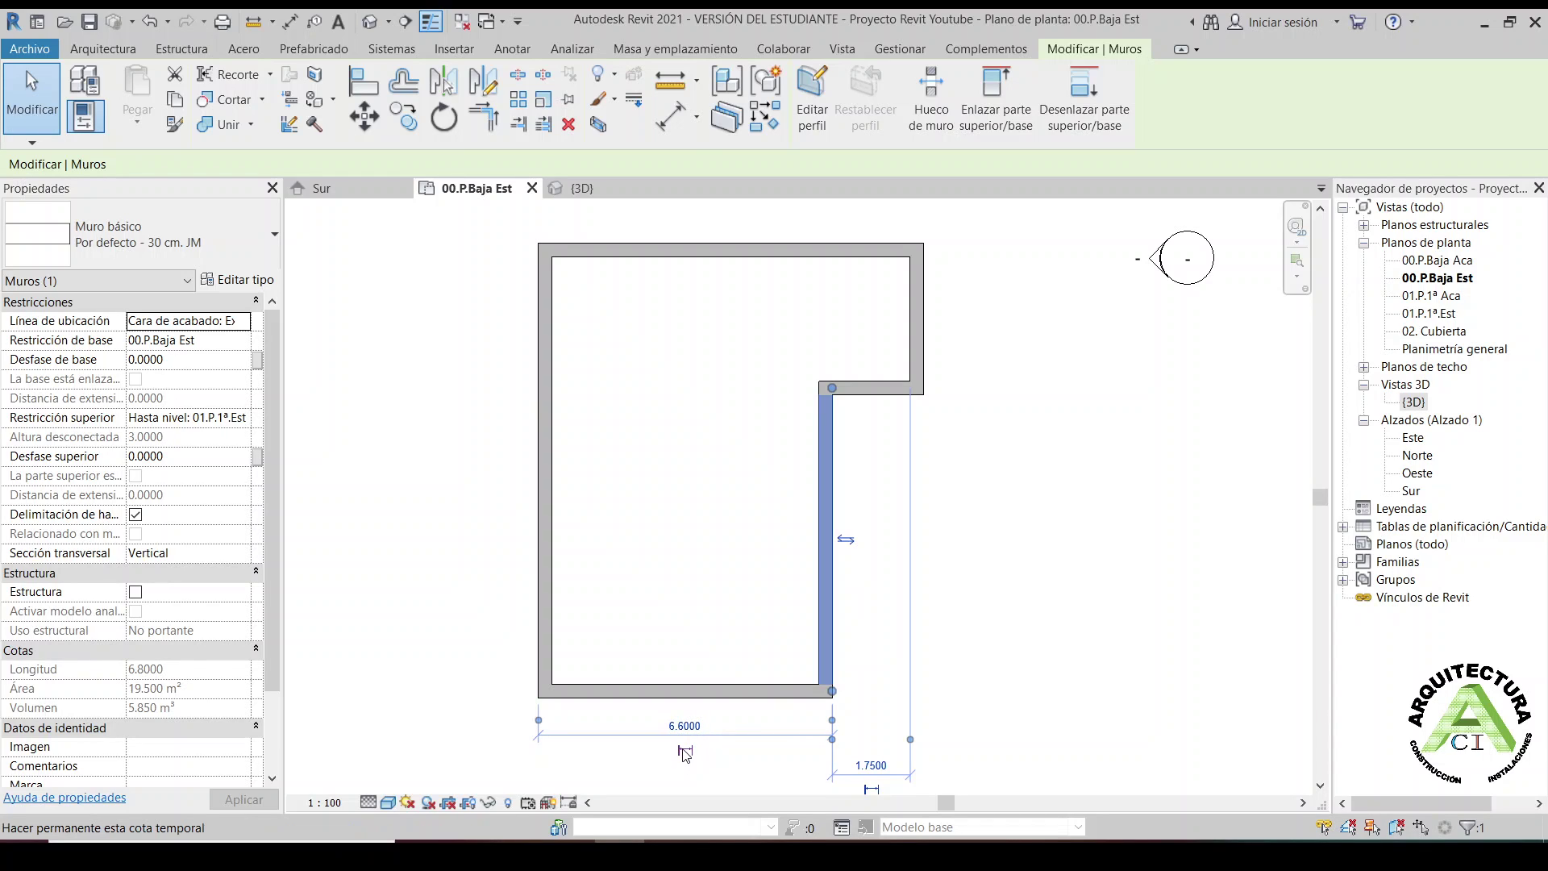
# Delete the 6.60 width dimension below the bottom wall in the 00.P.Baja Est plan
pyautogui.click(685, 752)
pyautogui.click(885, 732)
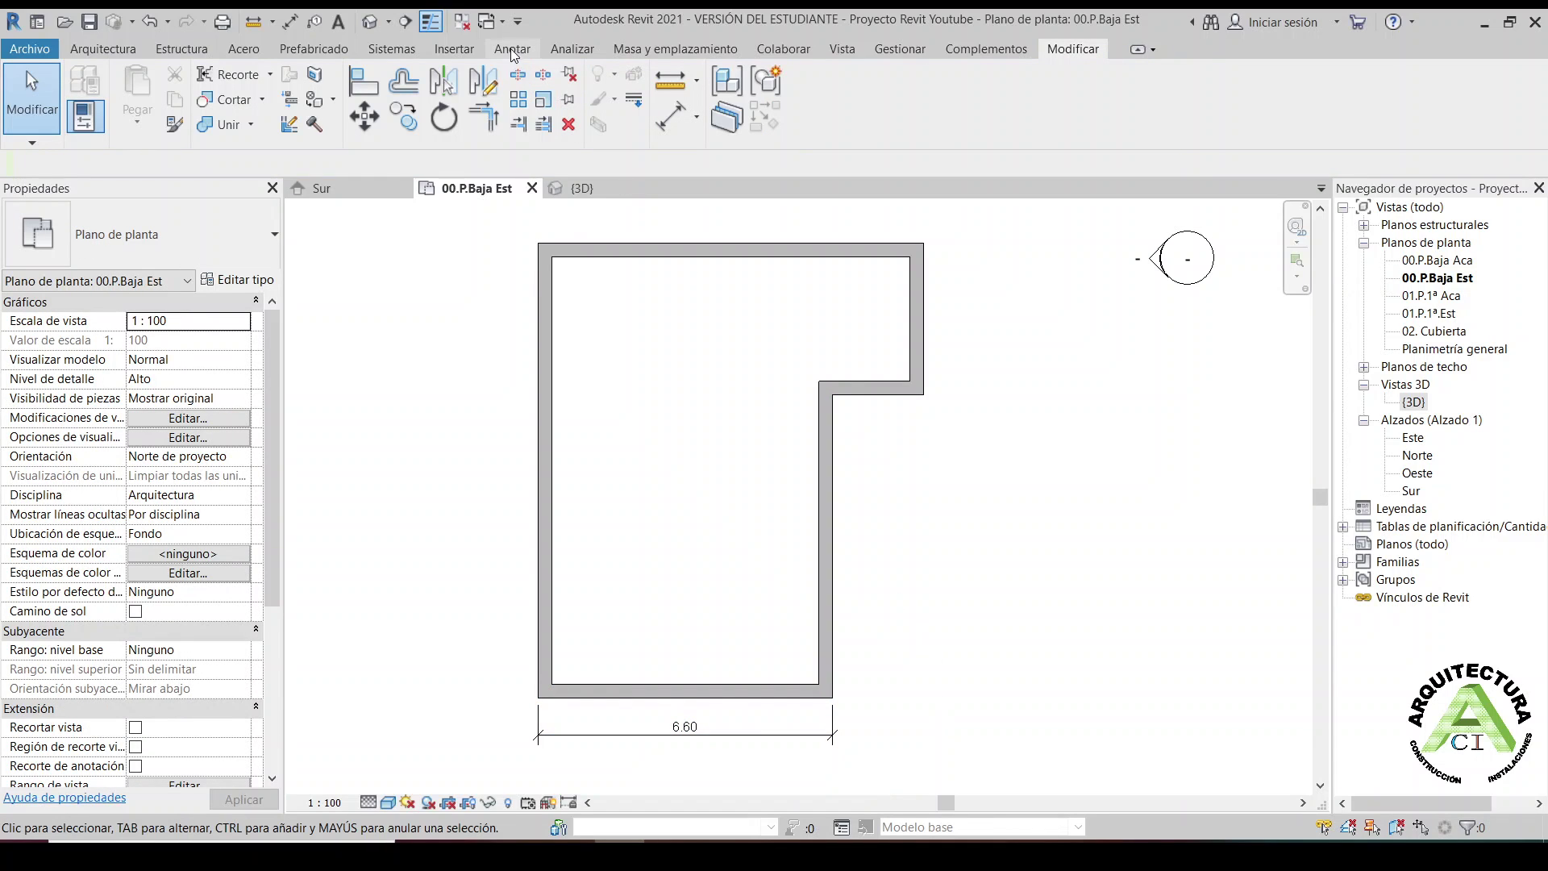
pyautogui.click(702, 736)
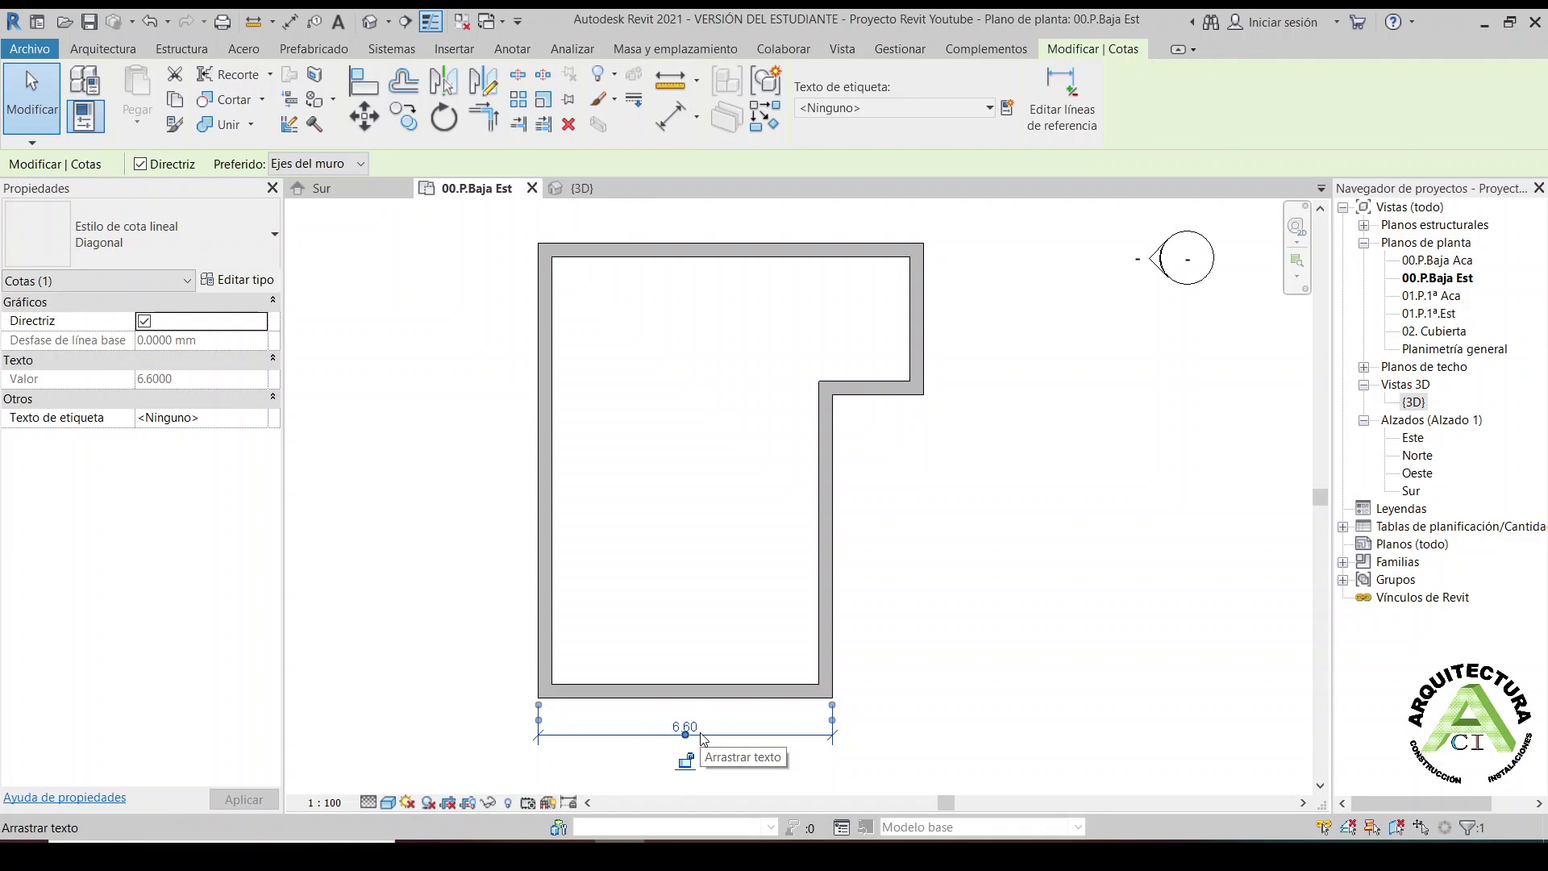
pyautogui.press('Delete')
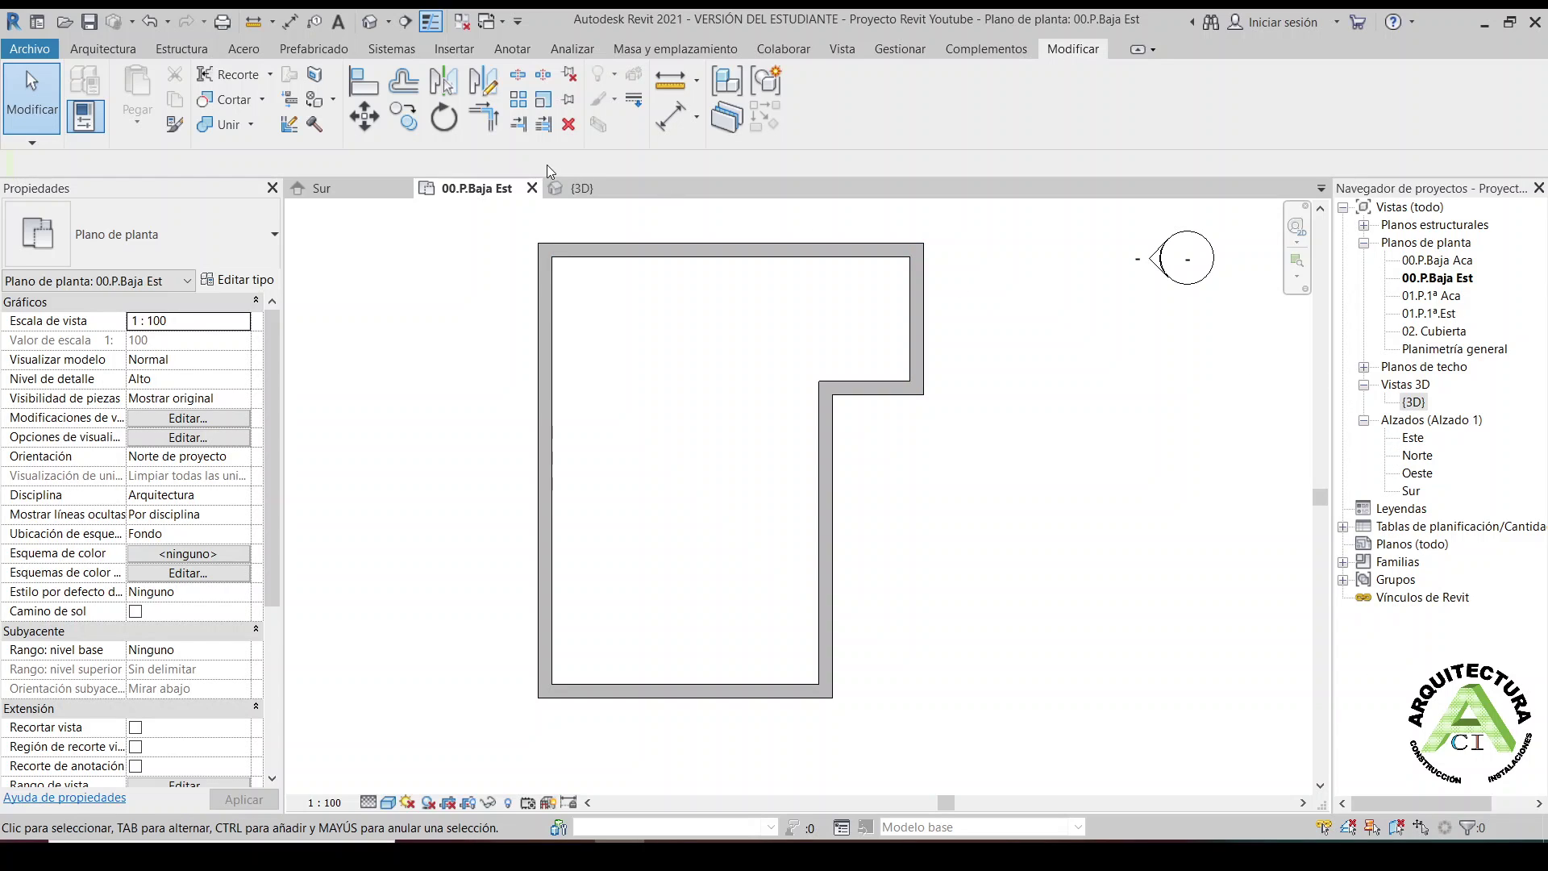
# Open the {3D} view and pan the L-shaped perimeter walls into view
pyautogui.click(1393, 402)
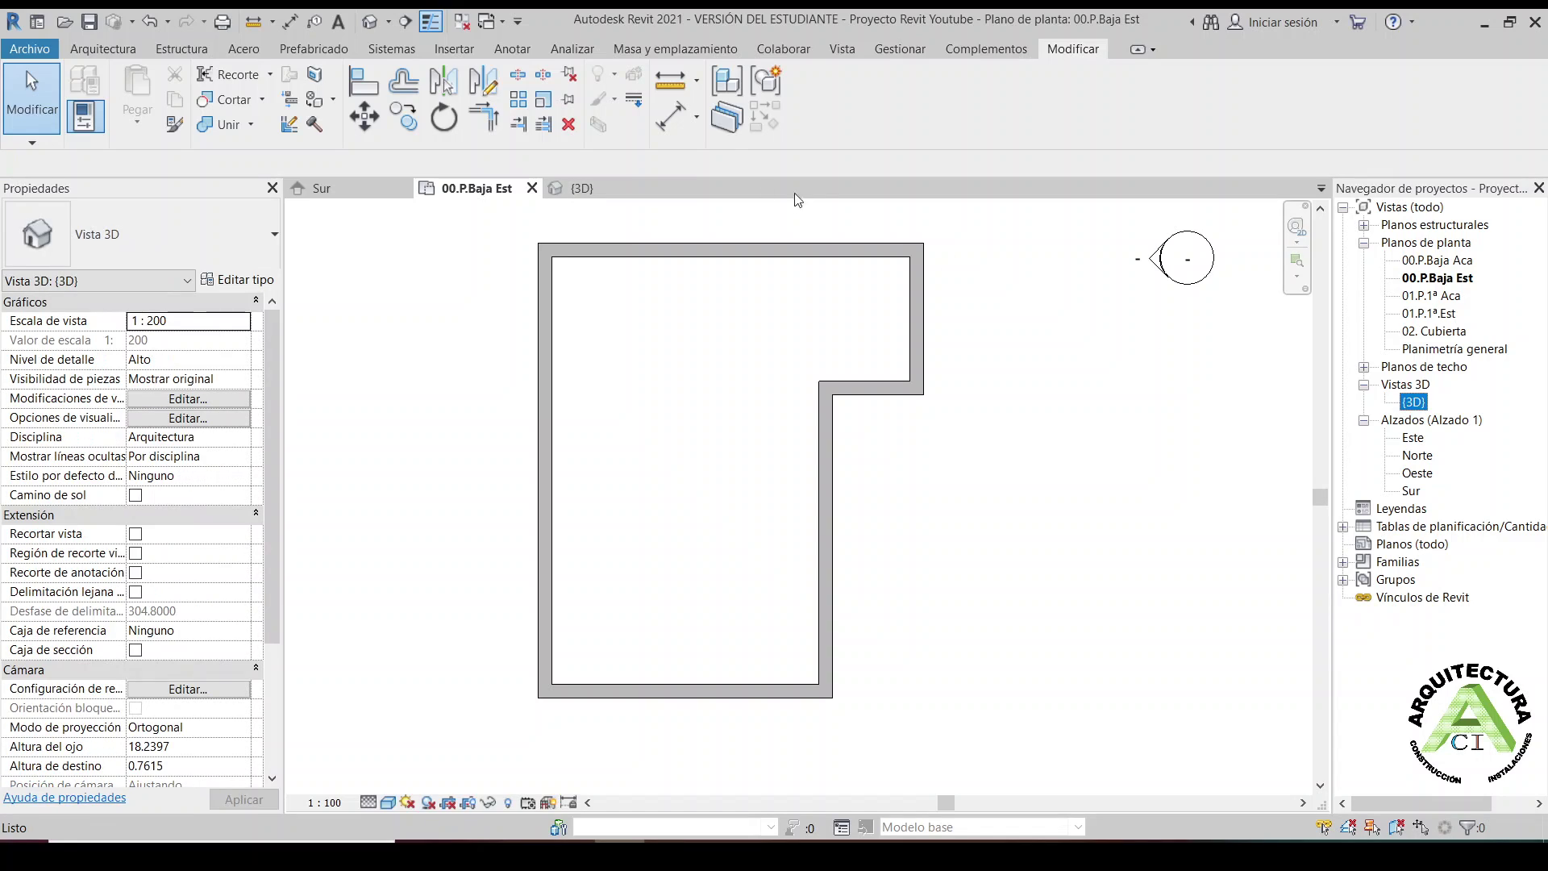
pyautogui.click(583, 190)
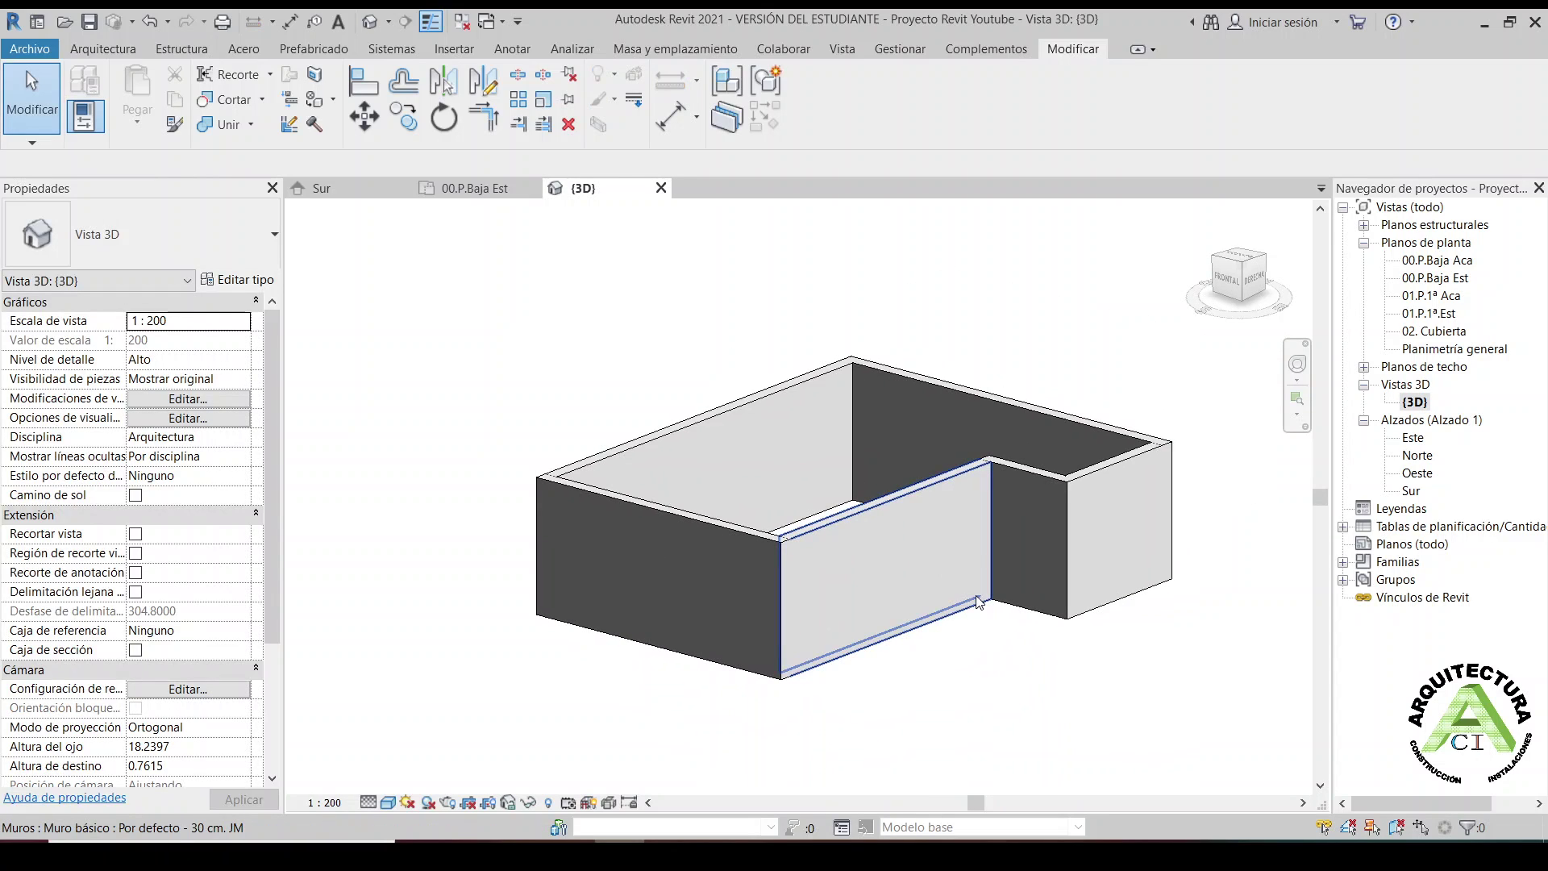
pyautogui.moveTo(965, 643)
pyautogui.mouseDown(button='middle')
pyautogui.moveTo(898, 649)
pyautogui.moveTo(985, 569)
pyautogui.mouseUp(button='middle')
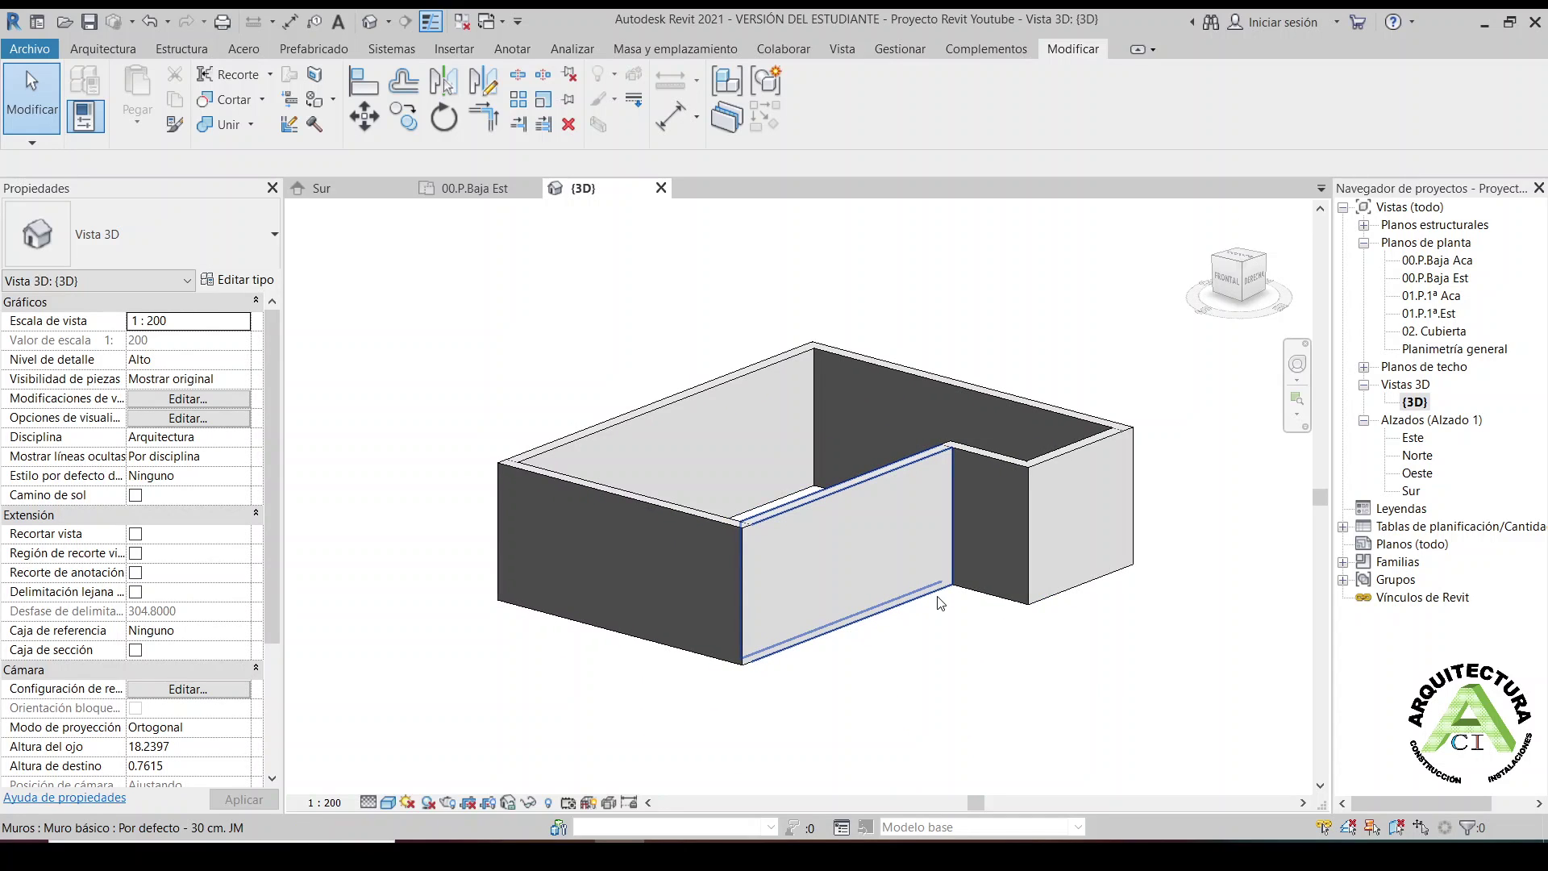
pyautogui.scroll(1, 940, 603)
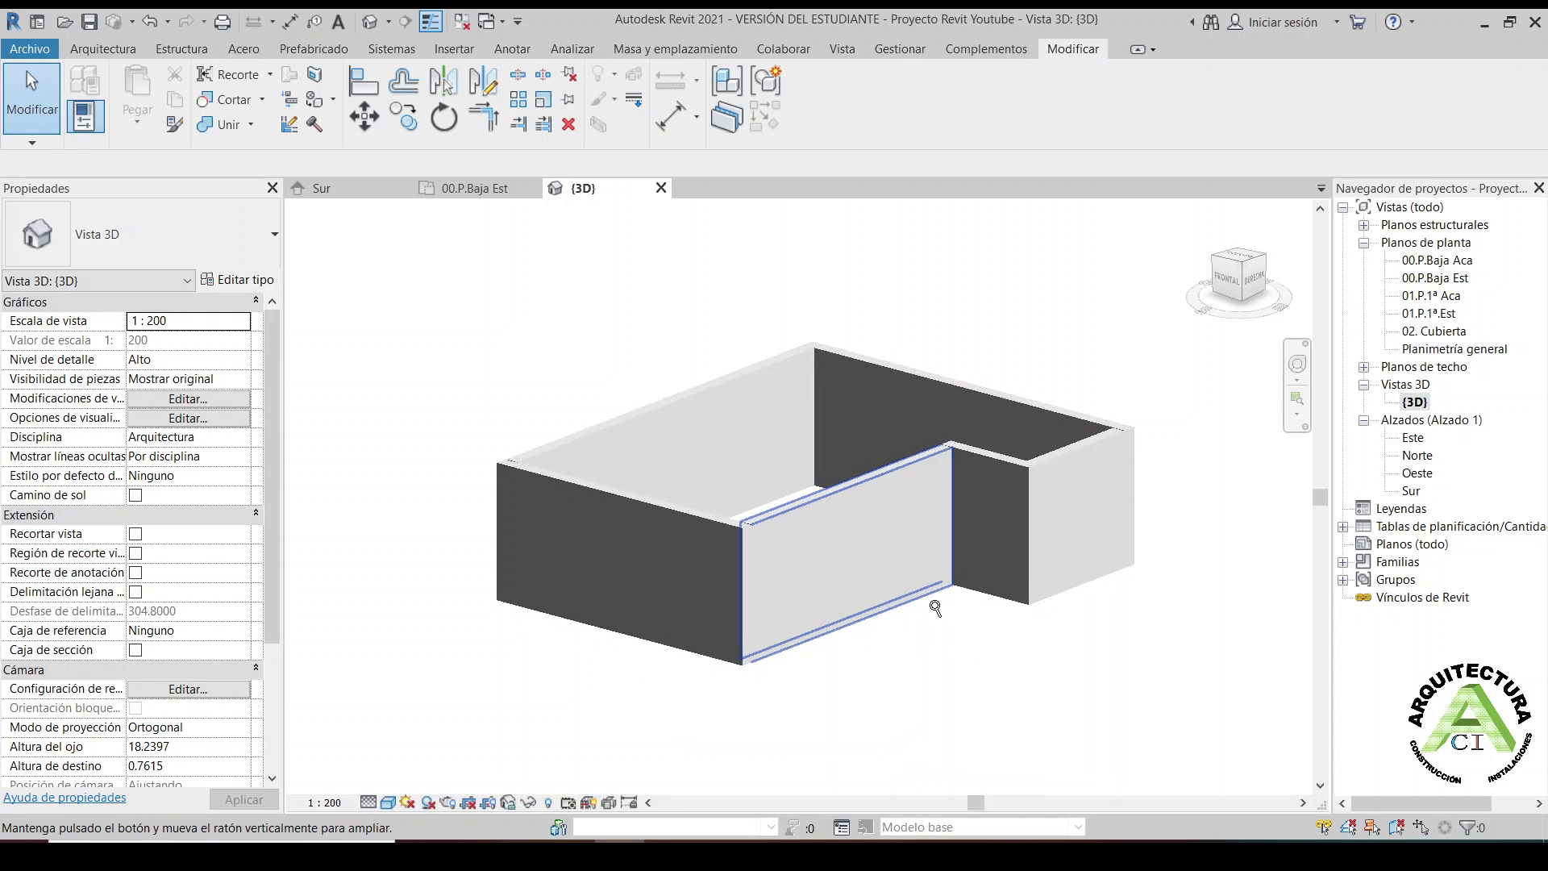
pyautogui.scroll(-1, 944, 557)
pyautogui.scroll(-1, 941, 533)
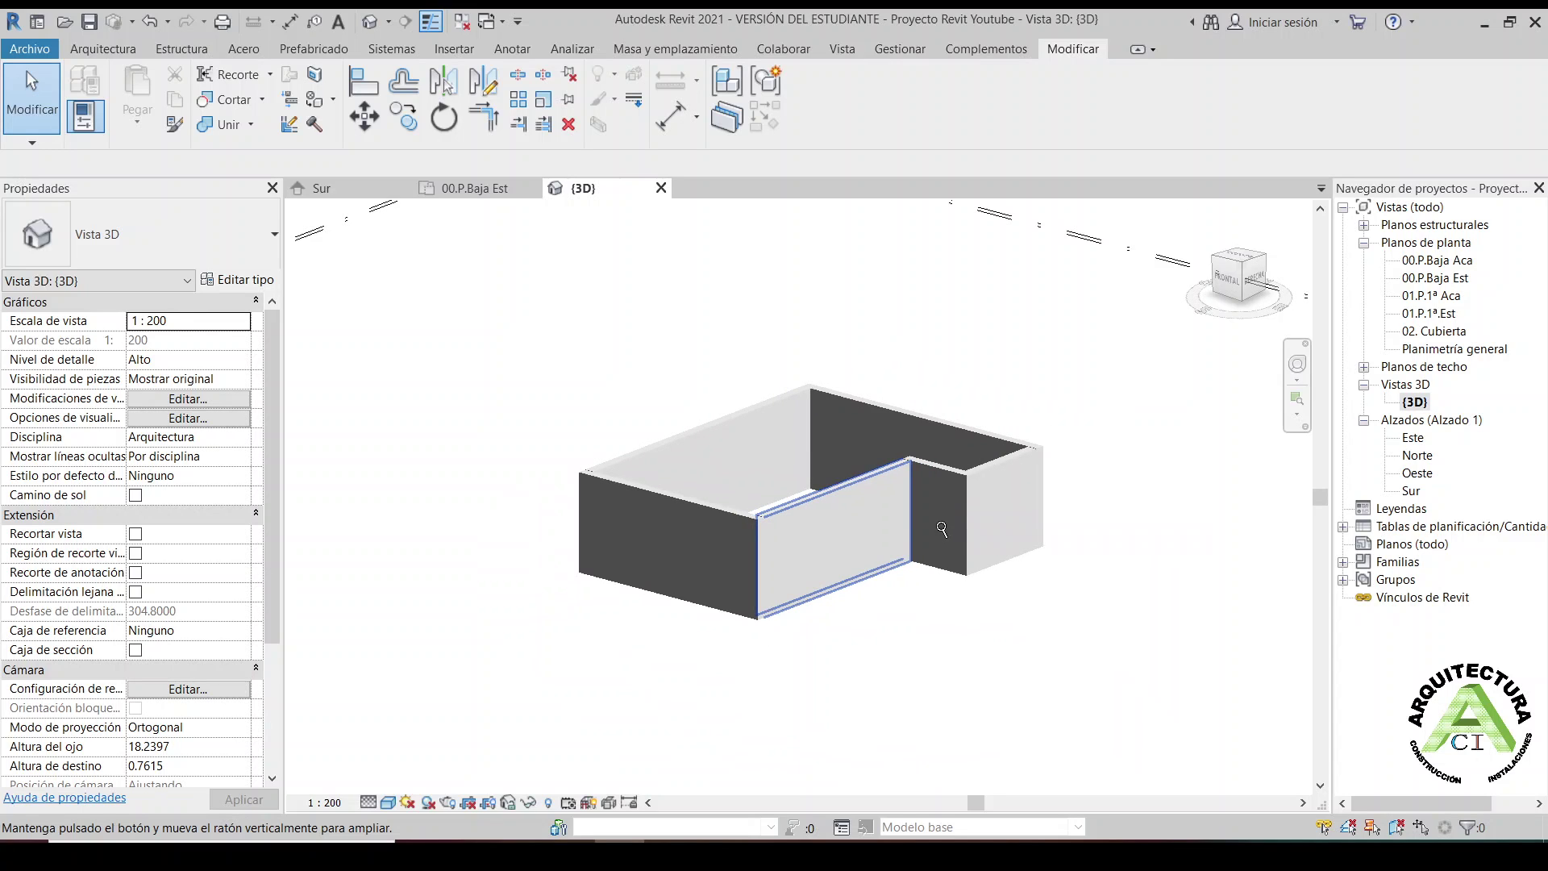
# Zoom and orbit around the closed stepped walls at full height, then return to 00.P.Baja Est
pyautogui.scroll(1, 938, 596)
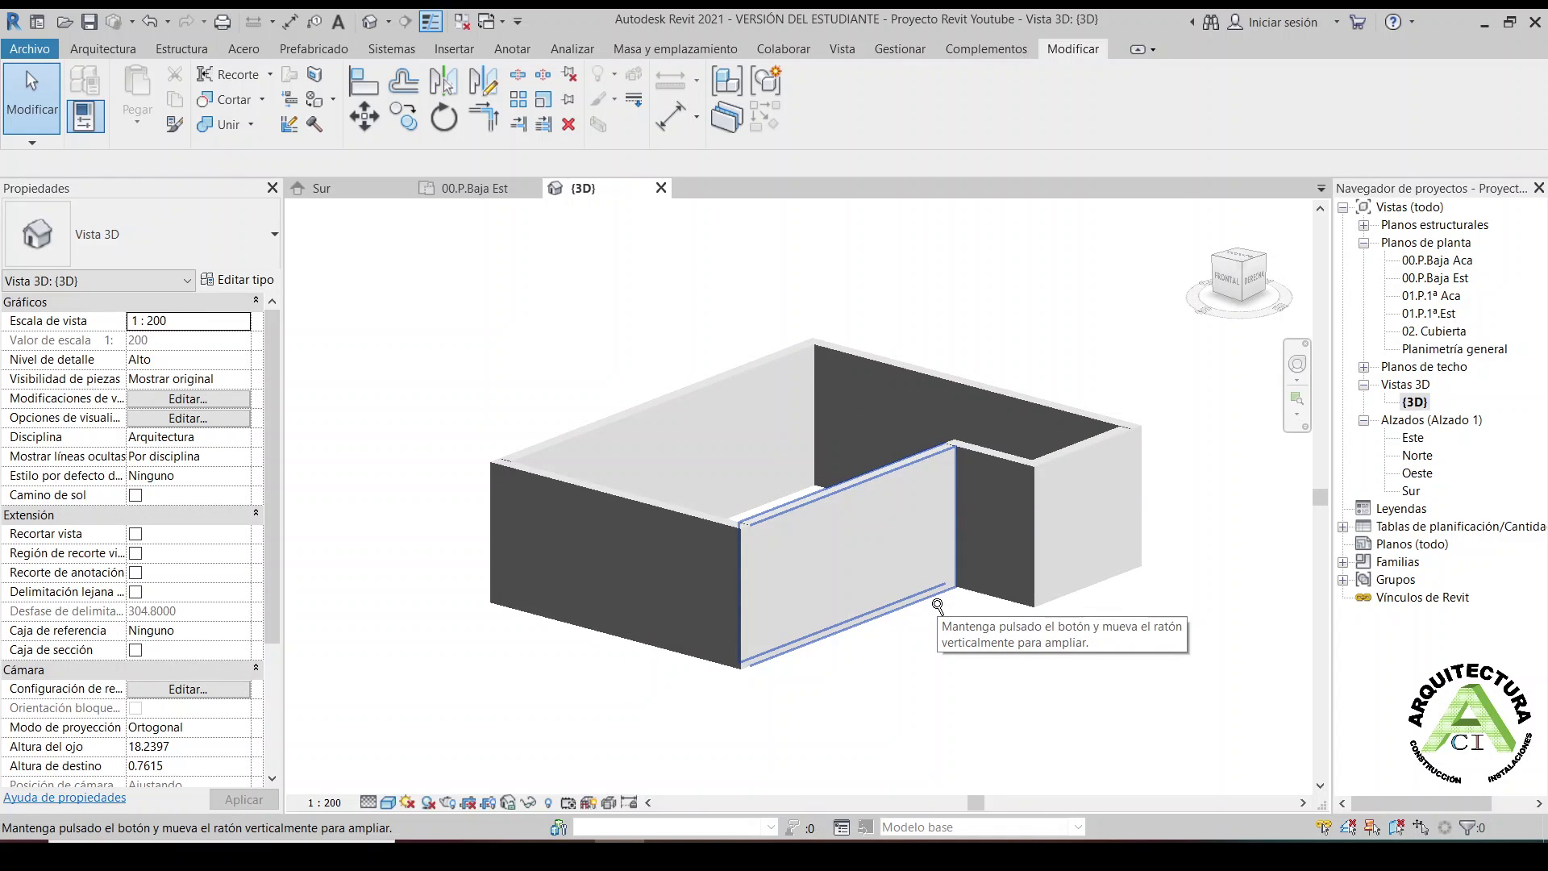
pyautogui.scroll(1, 937, 605)
pyautogui.scroll(-1, 935, 596)
pyautogui.scroll(1, 935, 597)
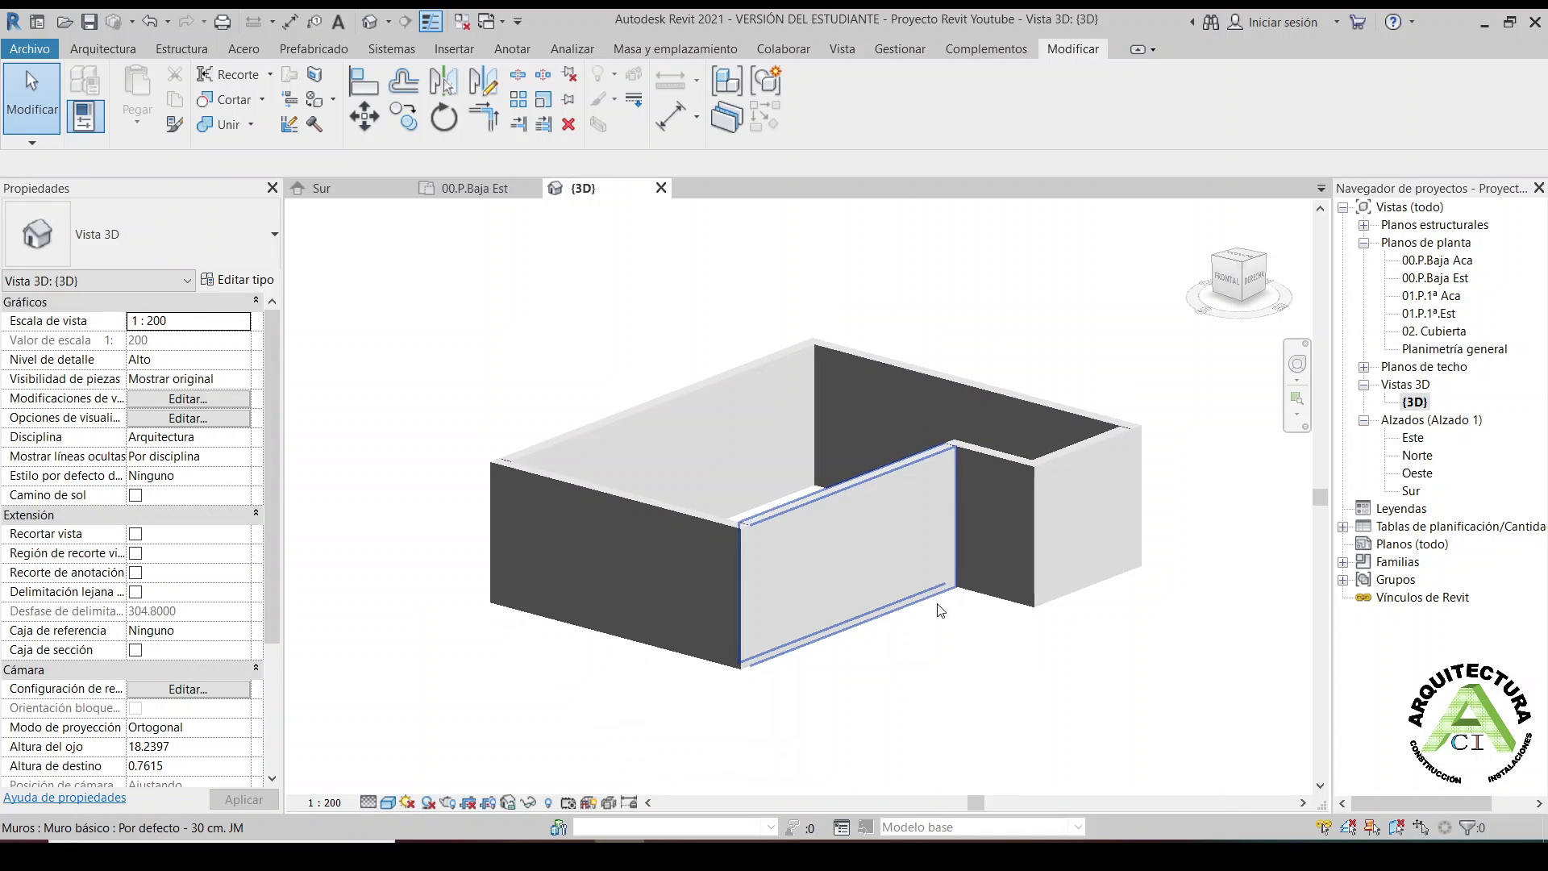
pyautogui.scroll(-1, 940, 610)
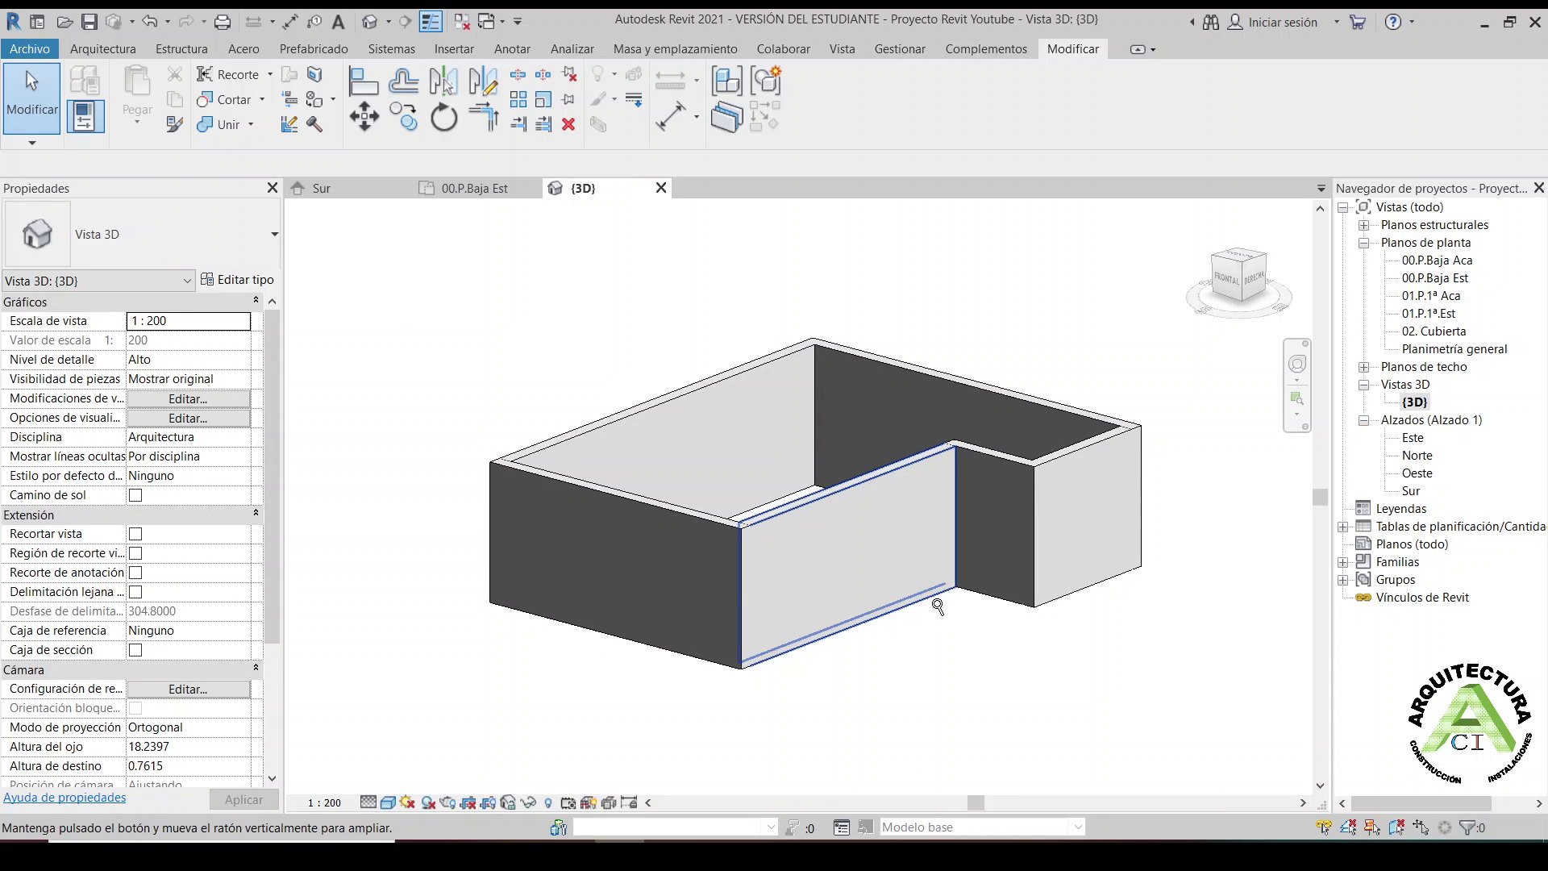
pyautogui.scroll(1, 934, 661)
pyautogui.scroll(-1, 939, 586)
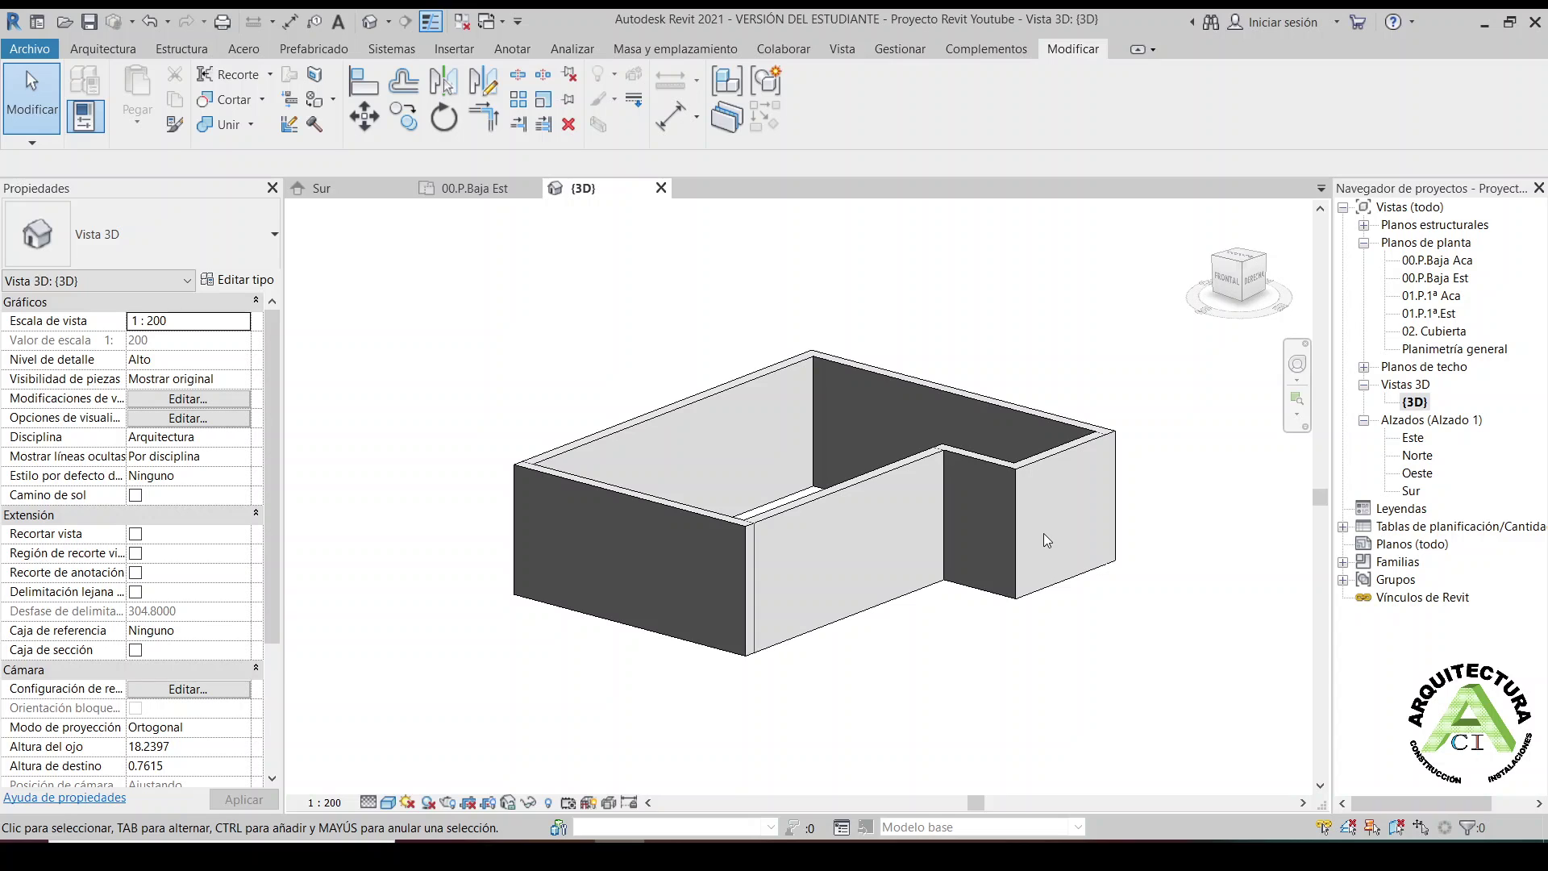
pyautogui.moveTo(1043, 532)
pyautogui.keyDown('shift'); pyautogui.mouseDown(button='middle')
pyautogui.moveTo(1014, 603)
pyautogui.moveTo(1099, 594)
pyautogui.moveTo(1091, 632)
pyautogui.moveTo(1050, 639)
pyautogui.moveTo(1083, 664)
pyautogui.moveTo(1140, 629)
pyautogui.moveTo(1147, 588)
pyautogui.moveTo(820, 621)
pyautogui.moveTo(950, 622)
pyautogui.moveTo(1078, 576)
pyautogui.moveTo(1063, 568)
pyautogui.mouseUp(button='middle'); pyautogui.keyUp('shift')
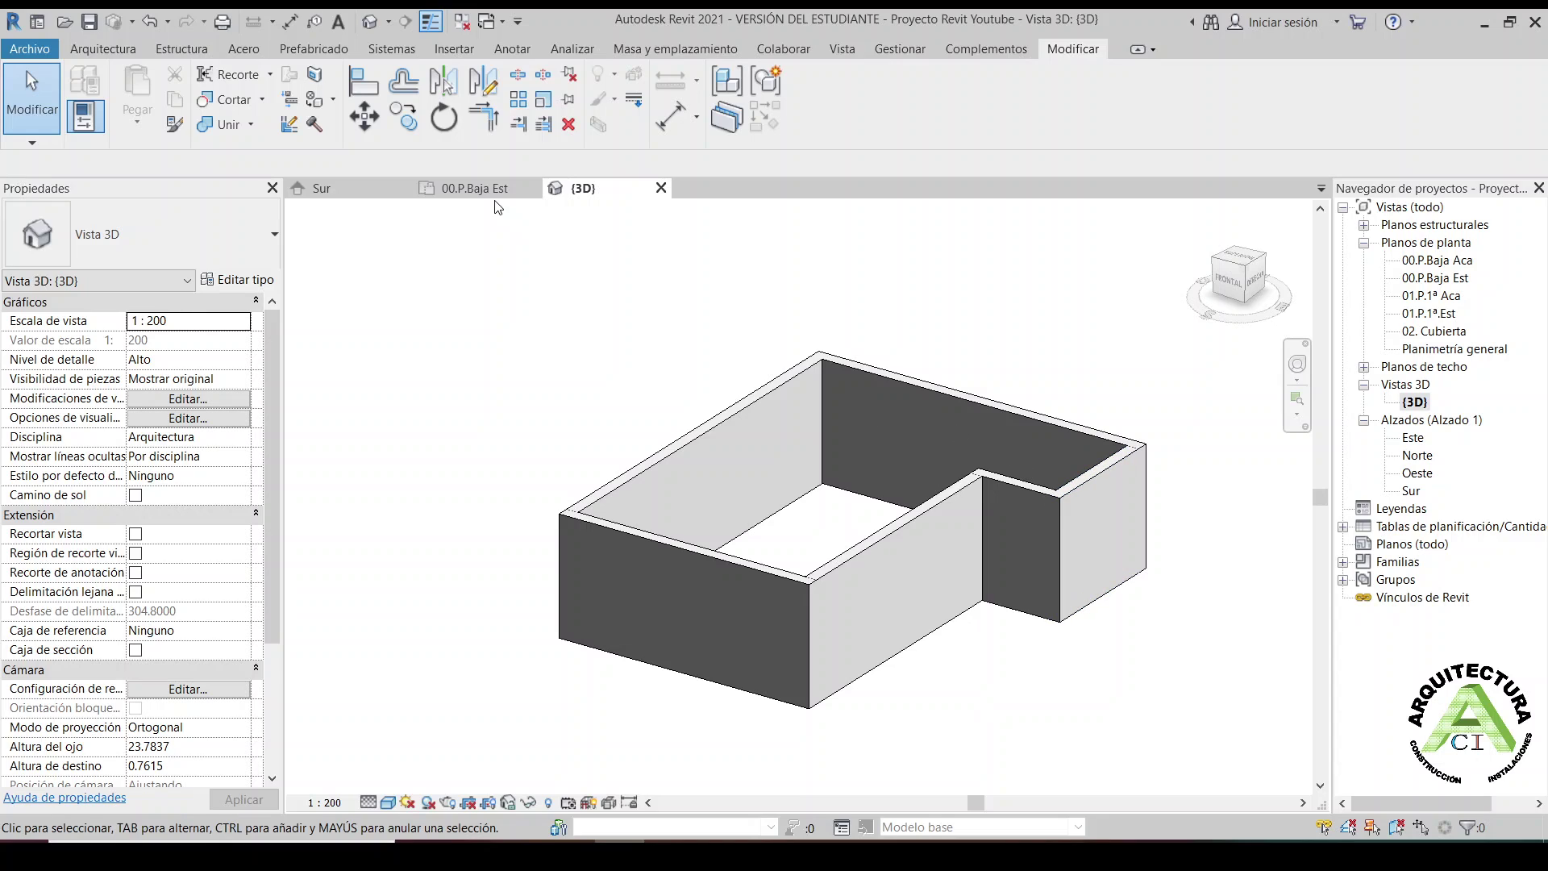
pyautogui.click(475, 187)
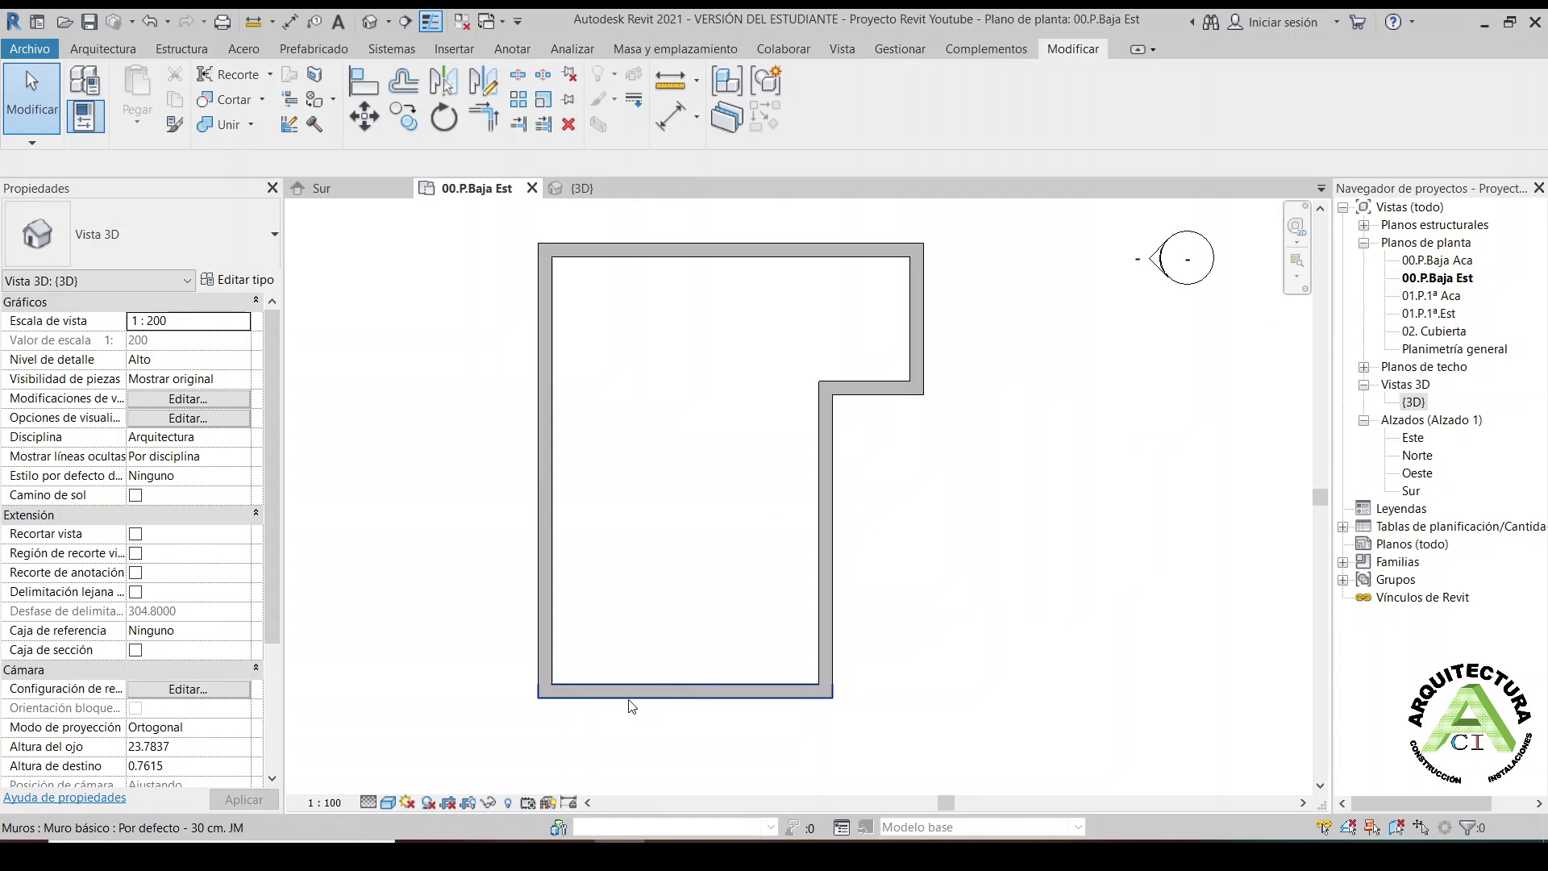
# Toggle Thin Lines off and back on to check the walls' line weights
pyautogui.scroll(3, 641, 700)
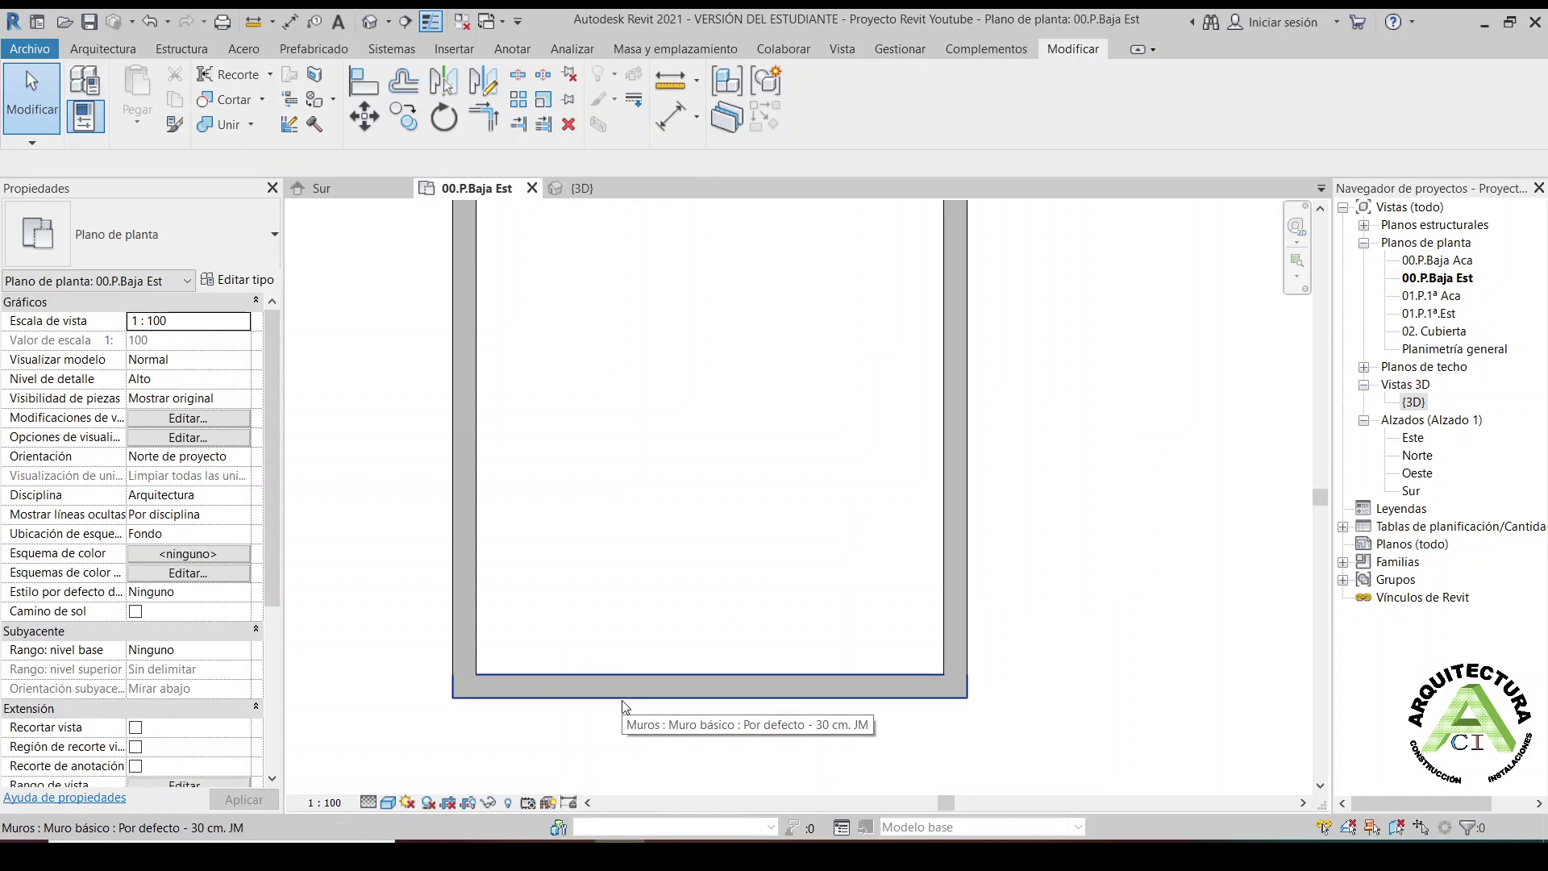
pyautogui.click(432, 26)
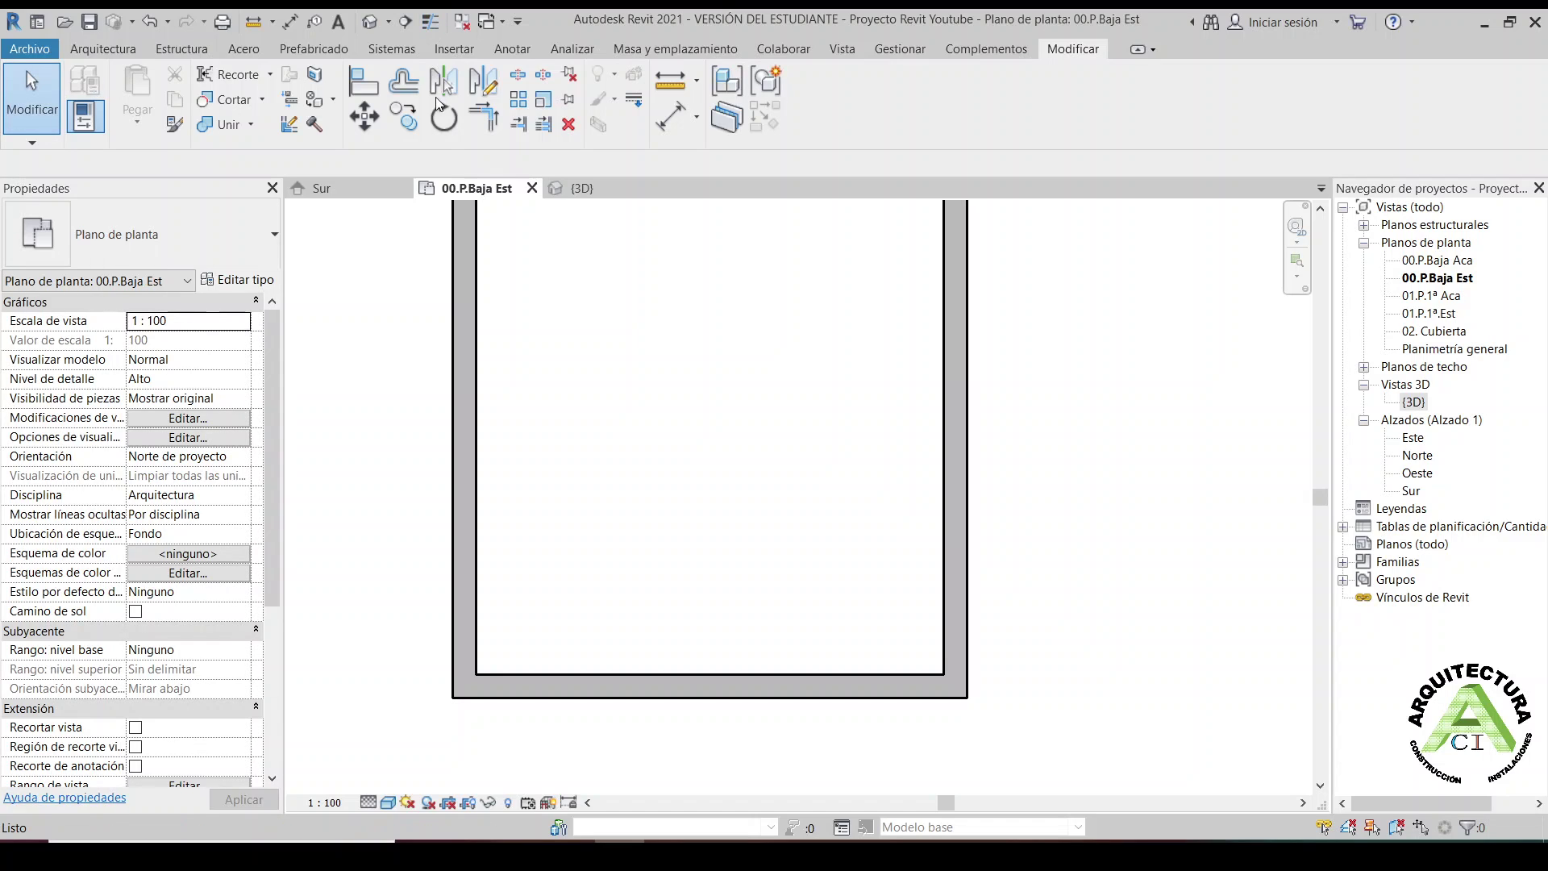
pyautogui.scroll(2, 544, 700)
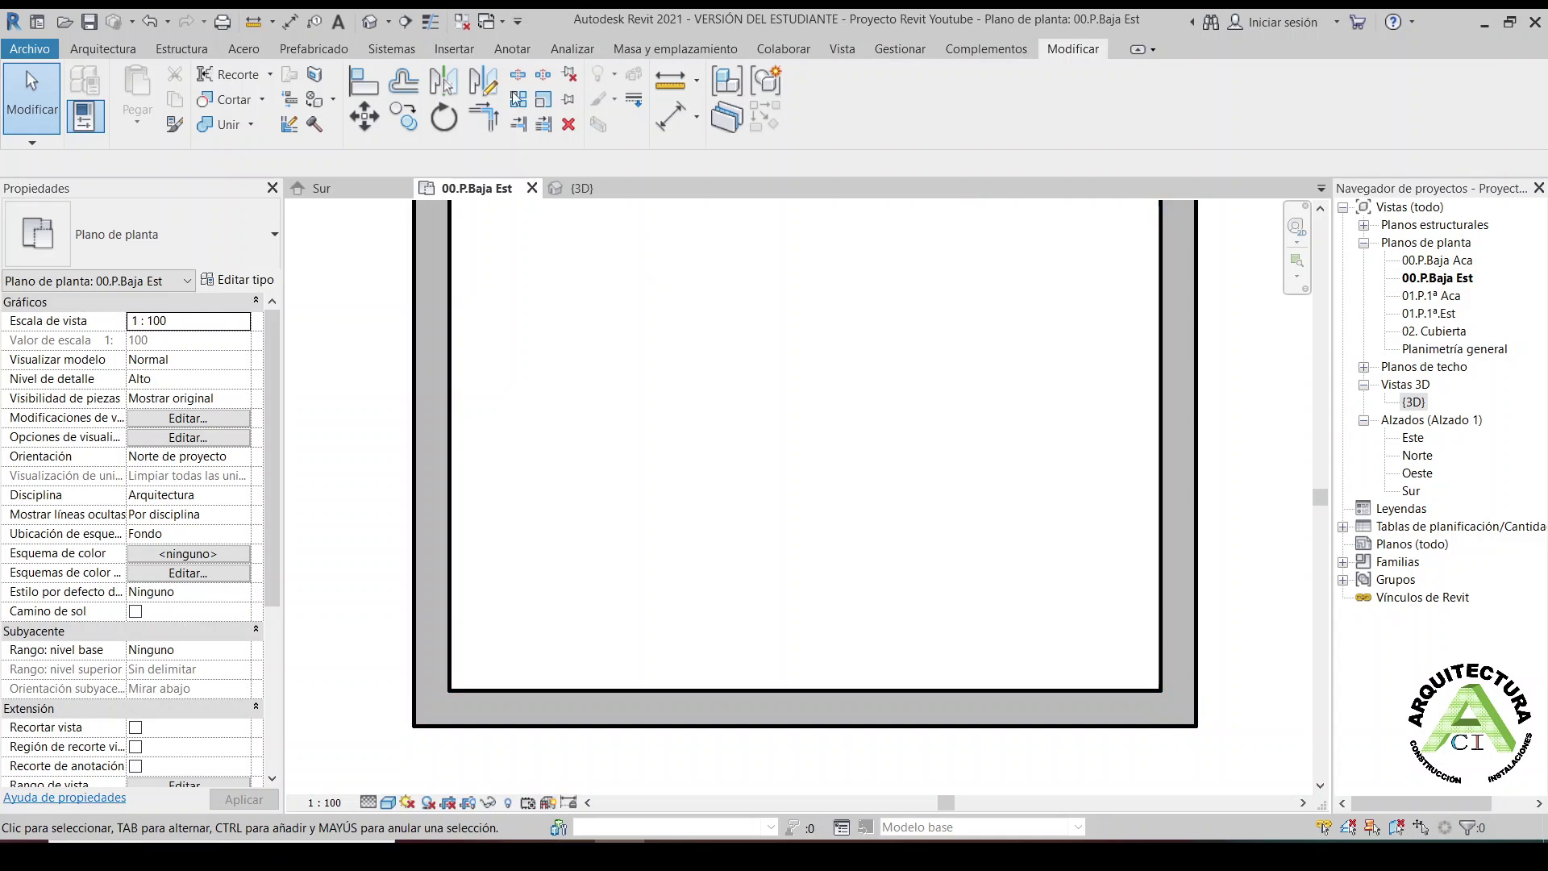
pyautogui.click(431, 23)
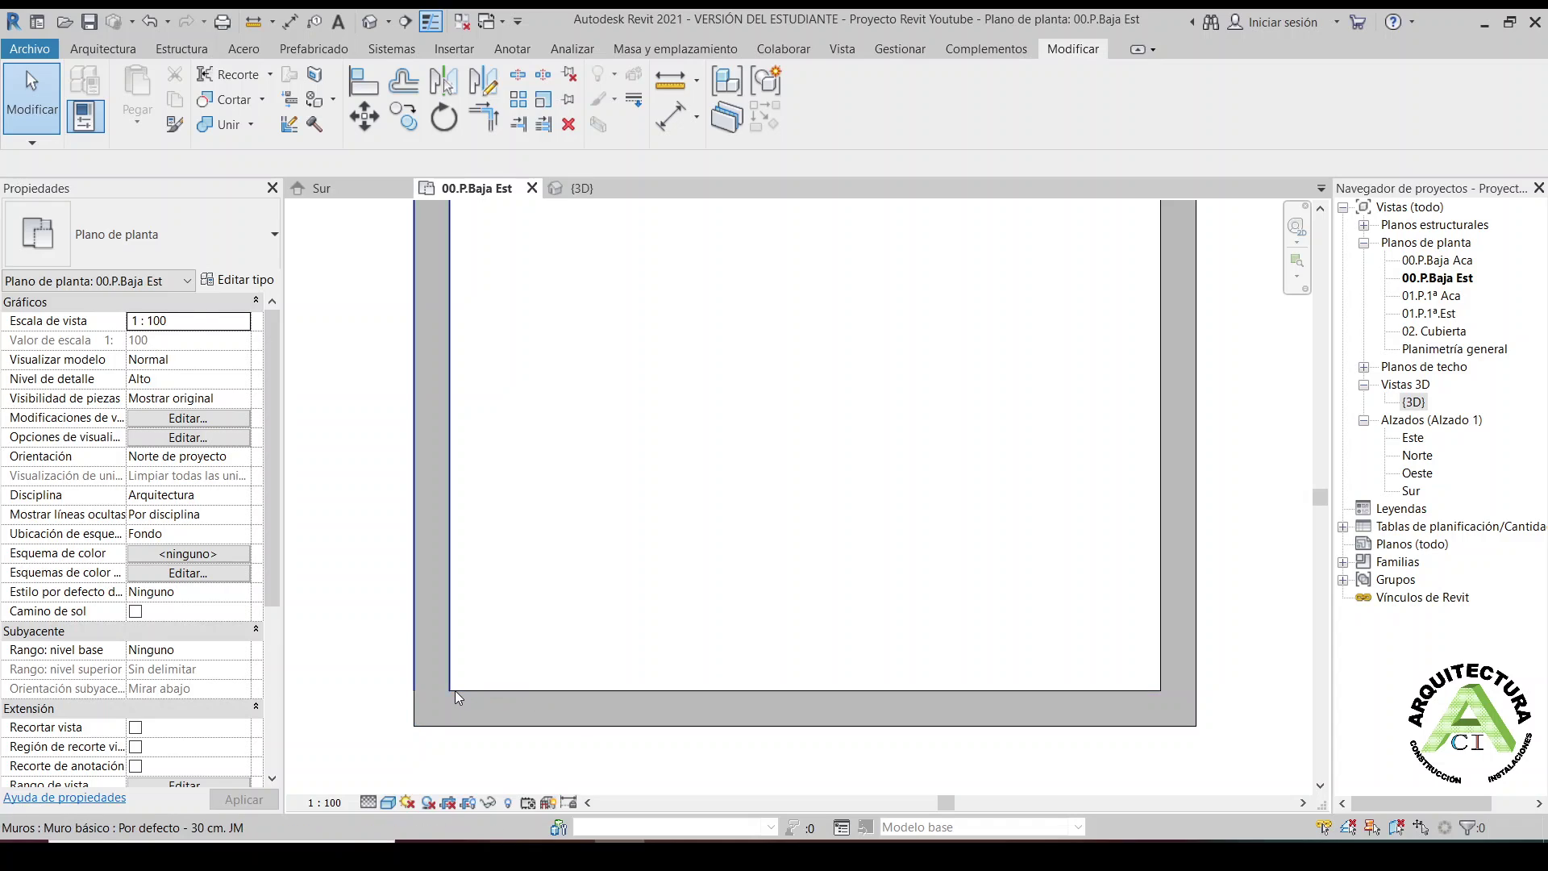
# Tab-select the chain of six connected walls to confirm their settings, then deselect them
pyautogui.press('Tab')
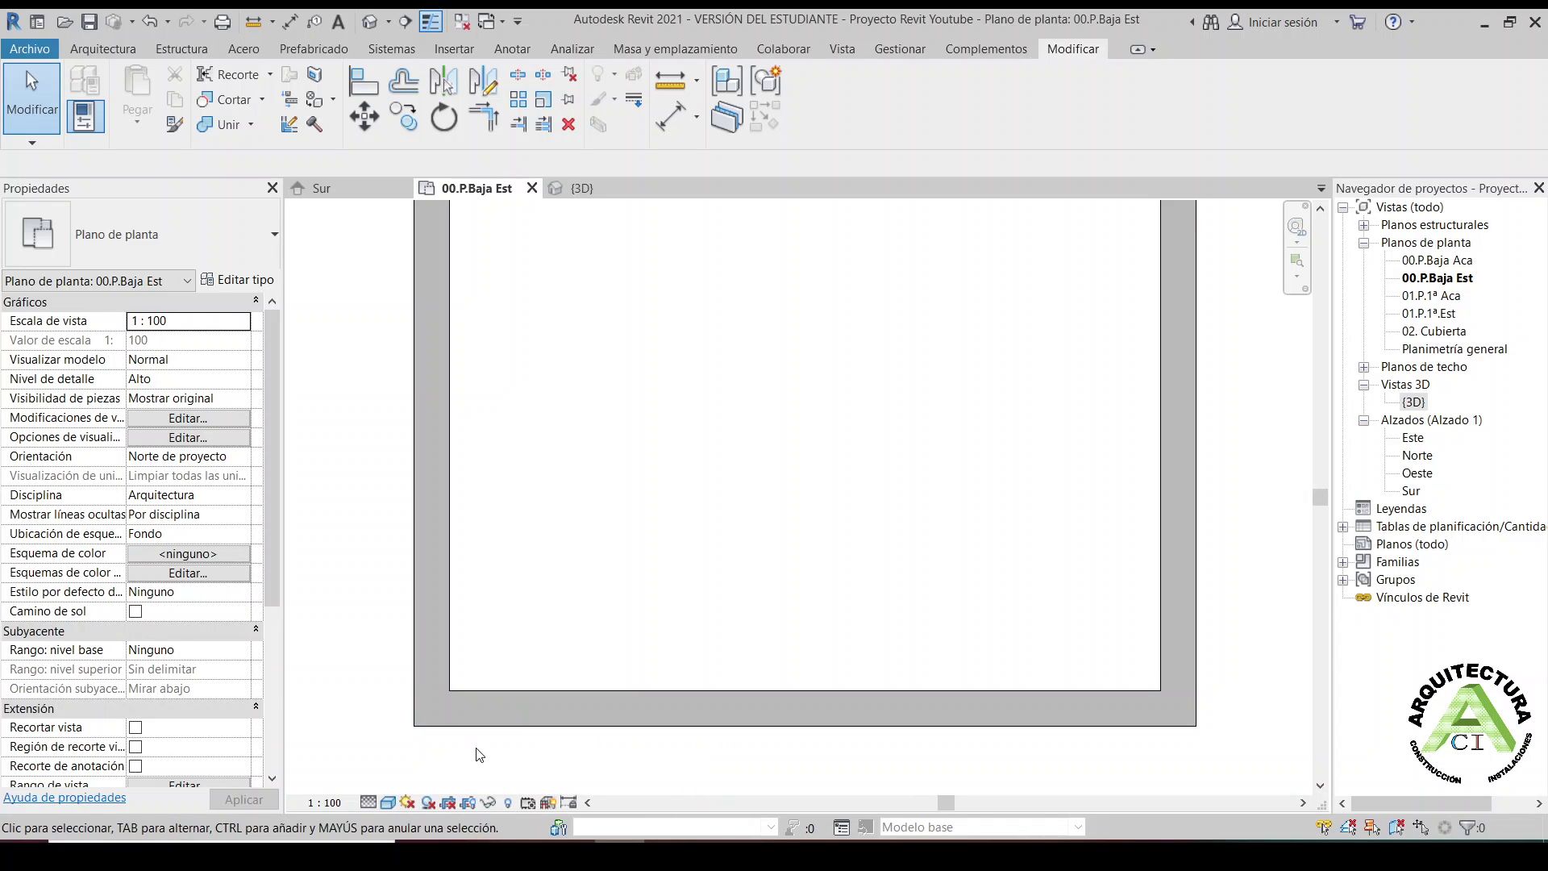
pyautogui.press('Tab')
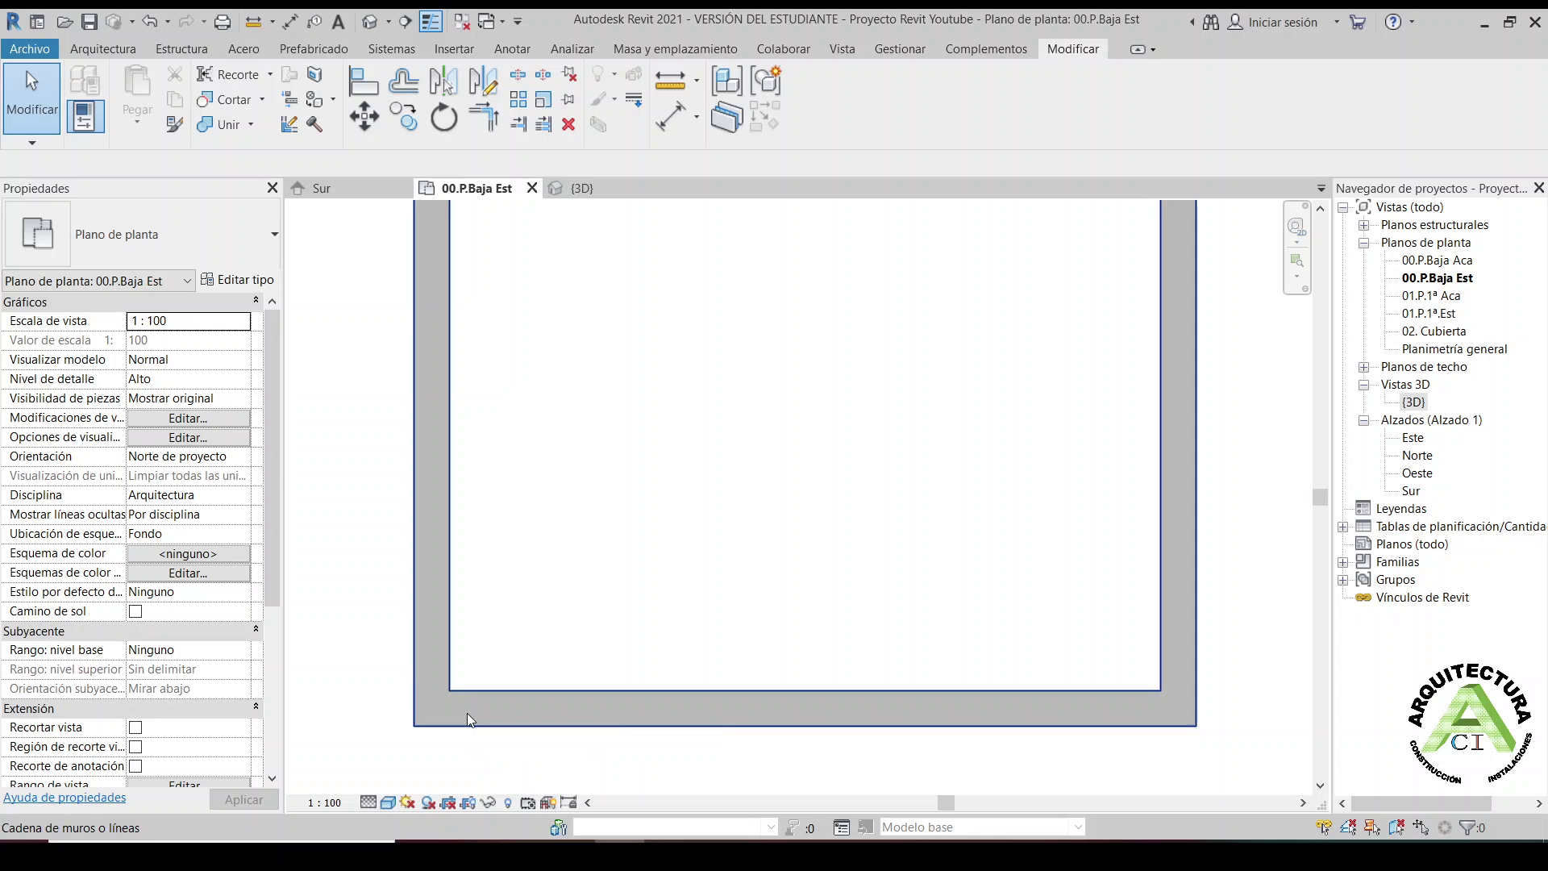
pyautogui.scroll(-1, 467, 713)
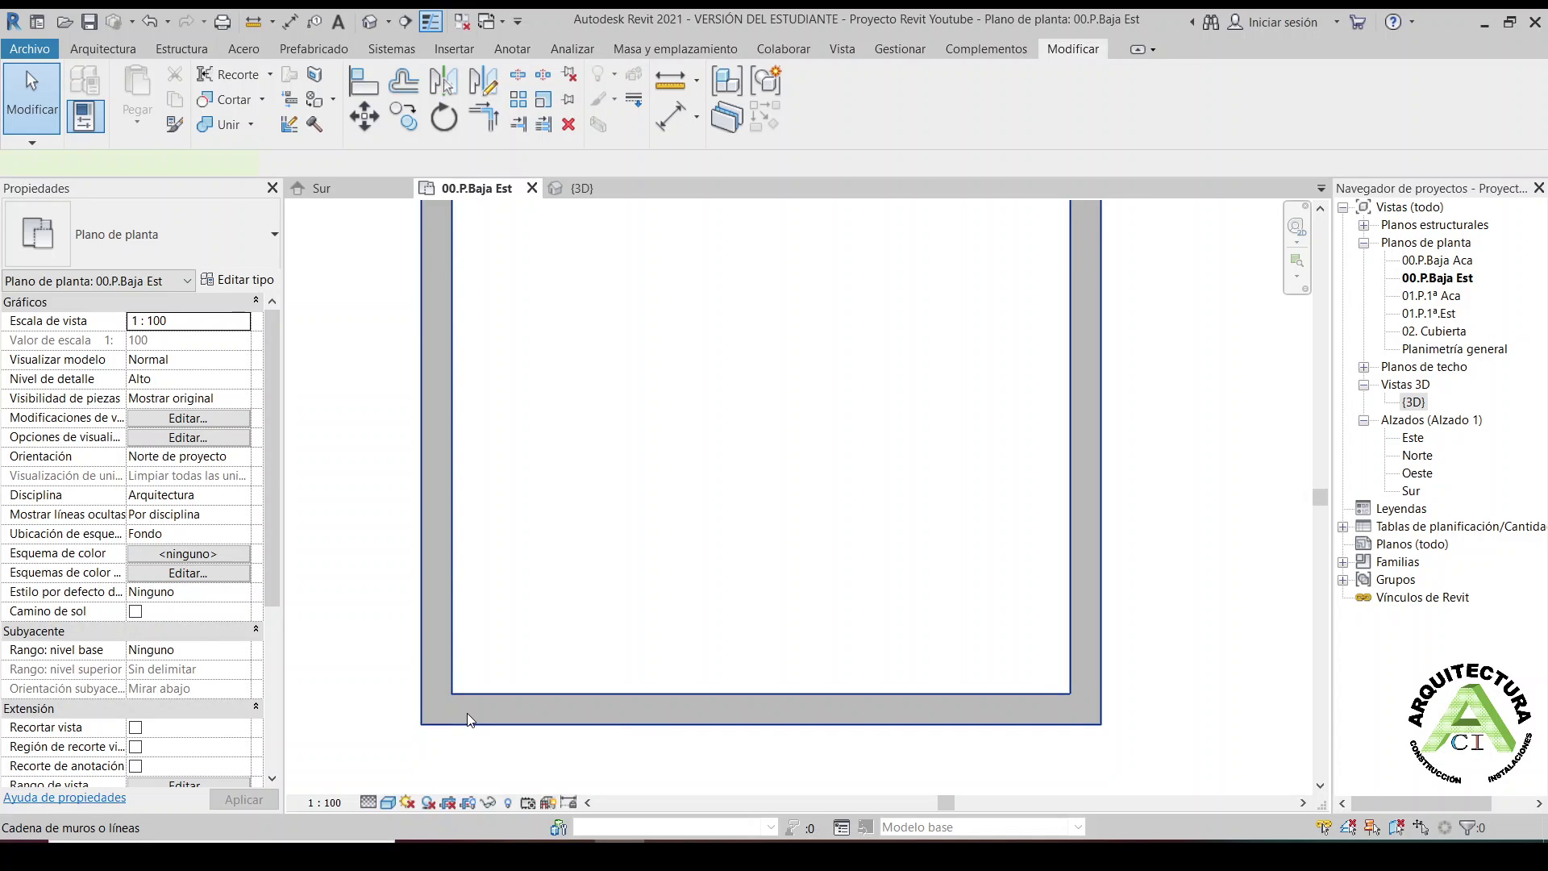
pyautogui.click(467, 713)
pyautogui.scroll(-2, 564, 602)
pyautogui.moveTo(565, 602); pyautogui.dragTo(640, 597, button='middle')
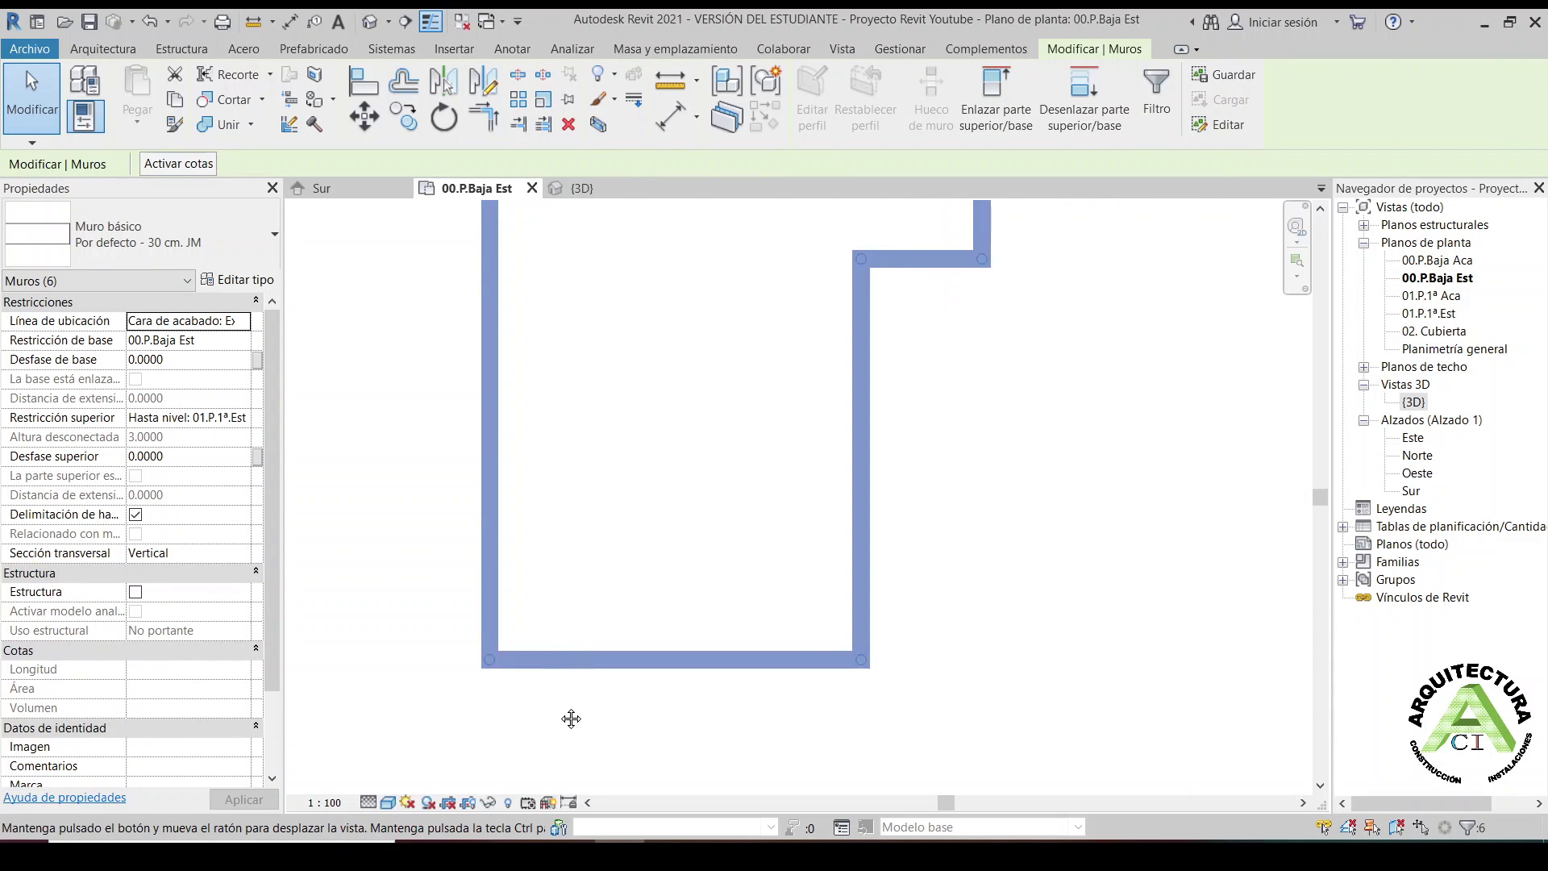
pyautogui.scroll(1, 640, 598)
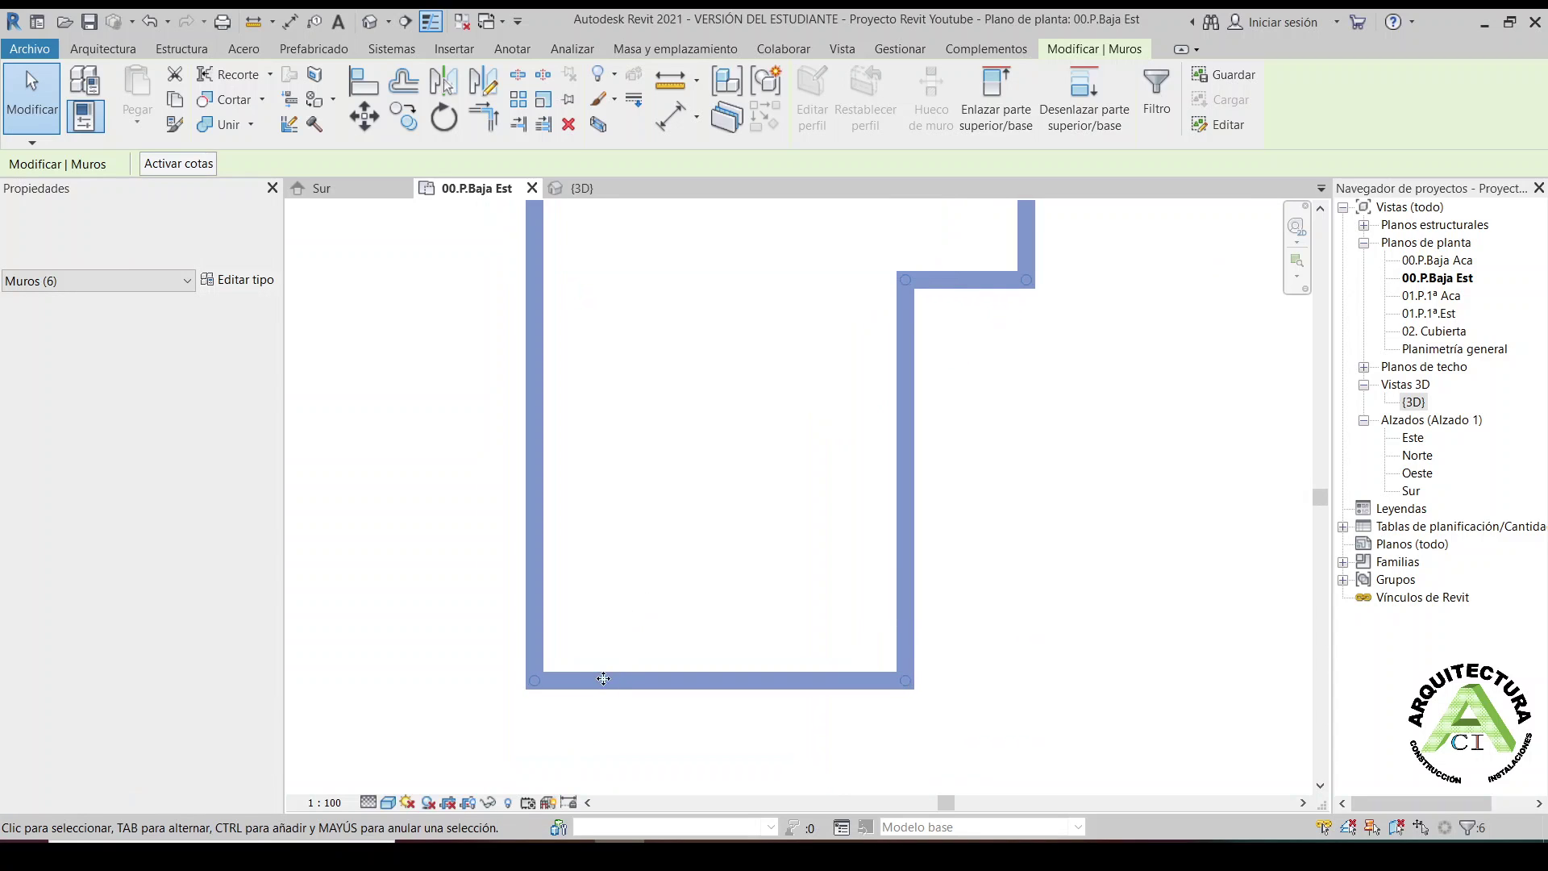
pyautogui.click(573, 721)
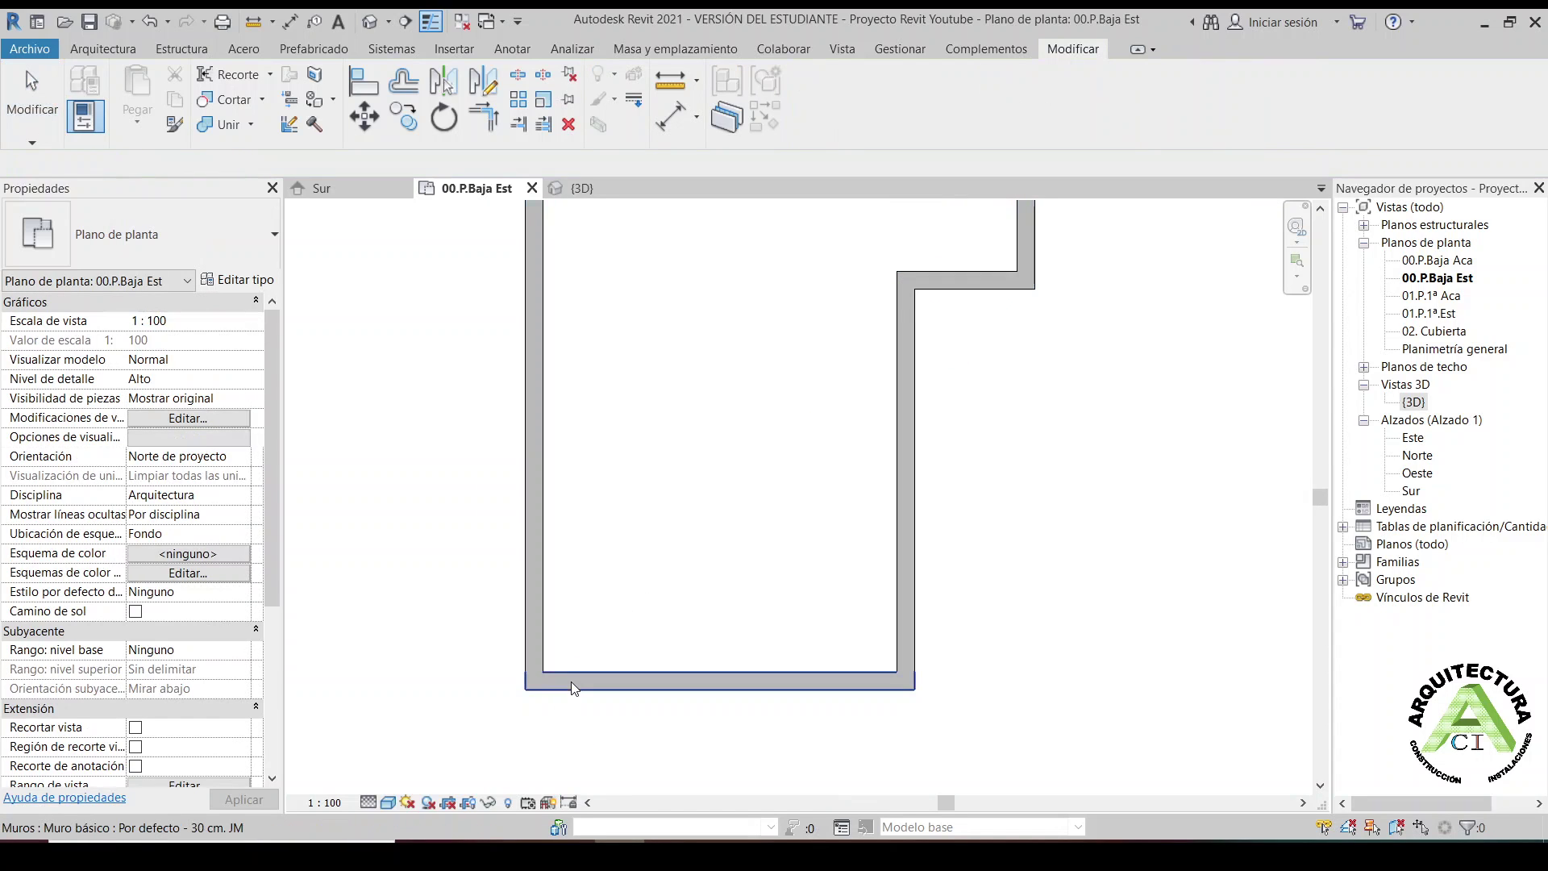
pyautogui.click(563, 682)
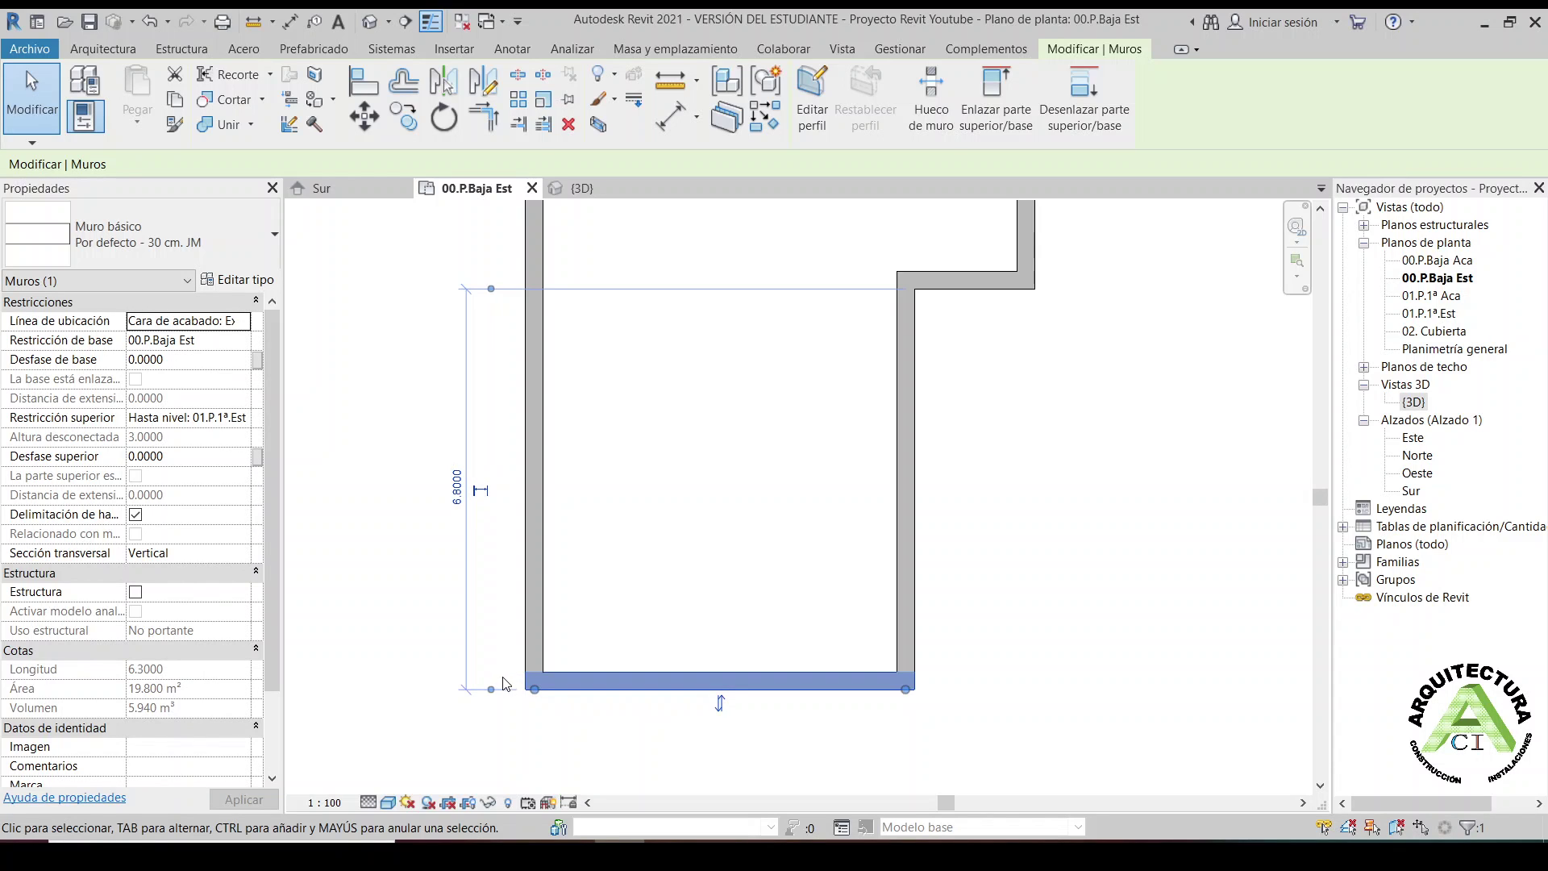
pyautogui.click(635, 743)
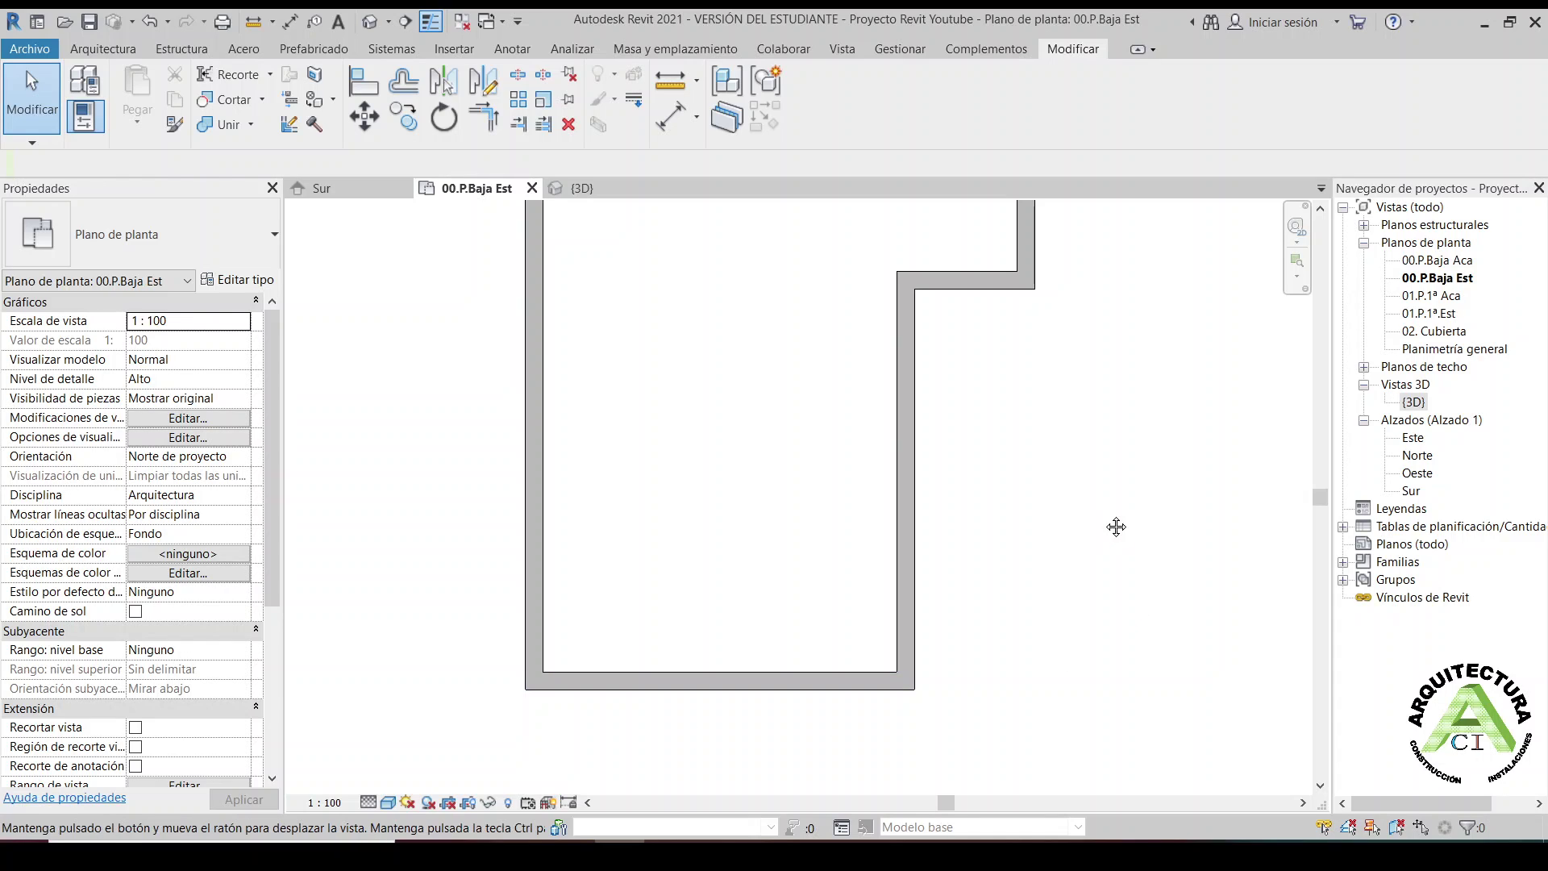
pyautogui.moveTo(1116, 525)
pyautogui.mouseDown(button='middle')
pyautogui.moveTo(1066, 595)
pyautogui.moveTo(1082, 609)
pyautogui.mouseUp(button='middle')
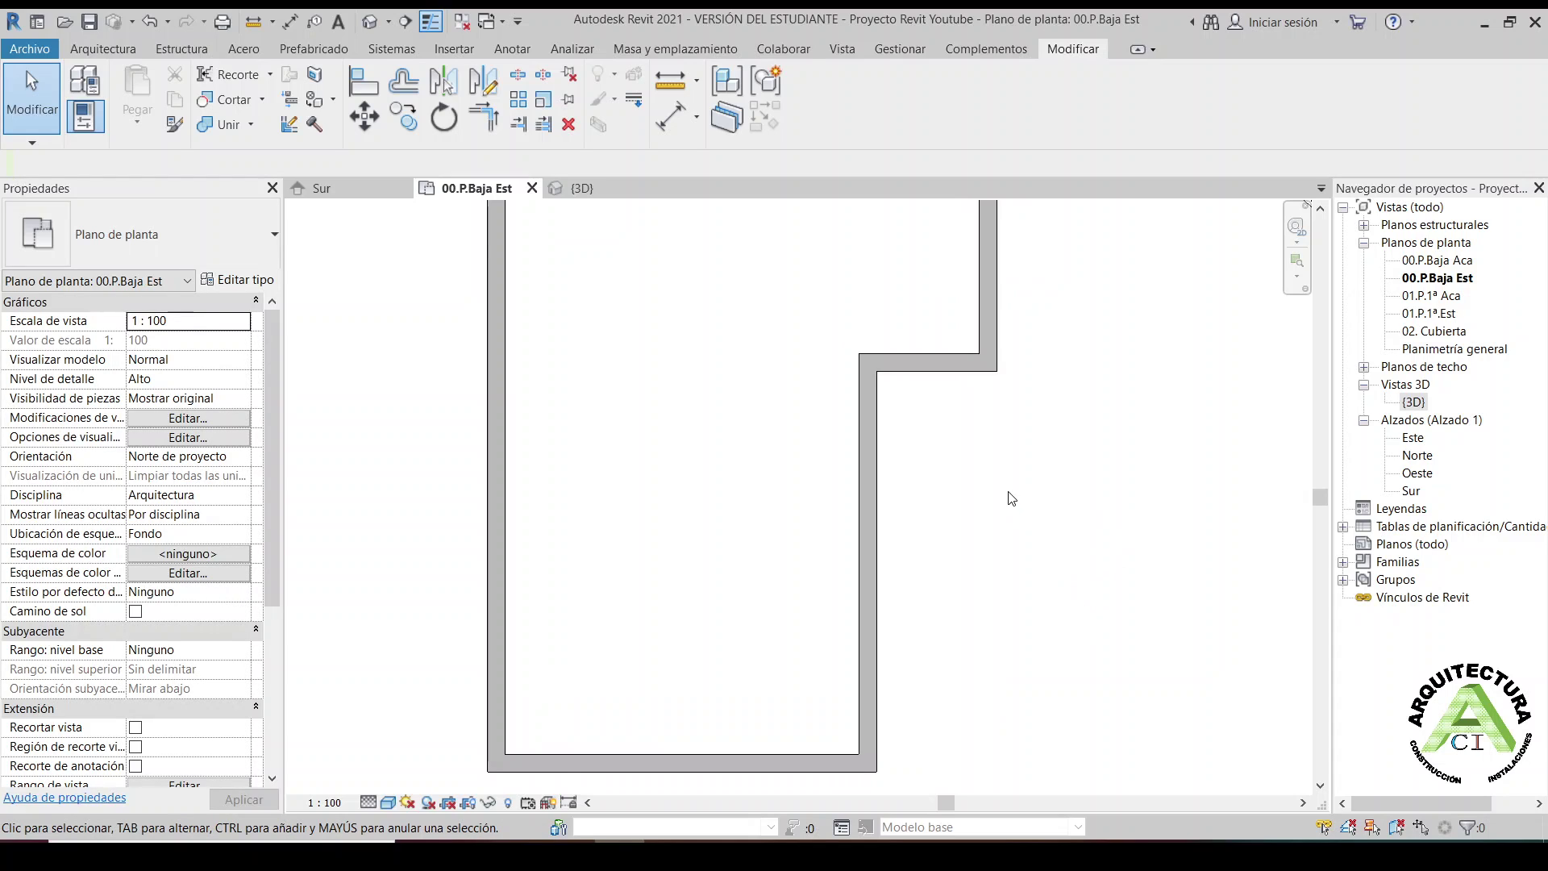
pyautogui.scroll(-2, 1009, 499)
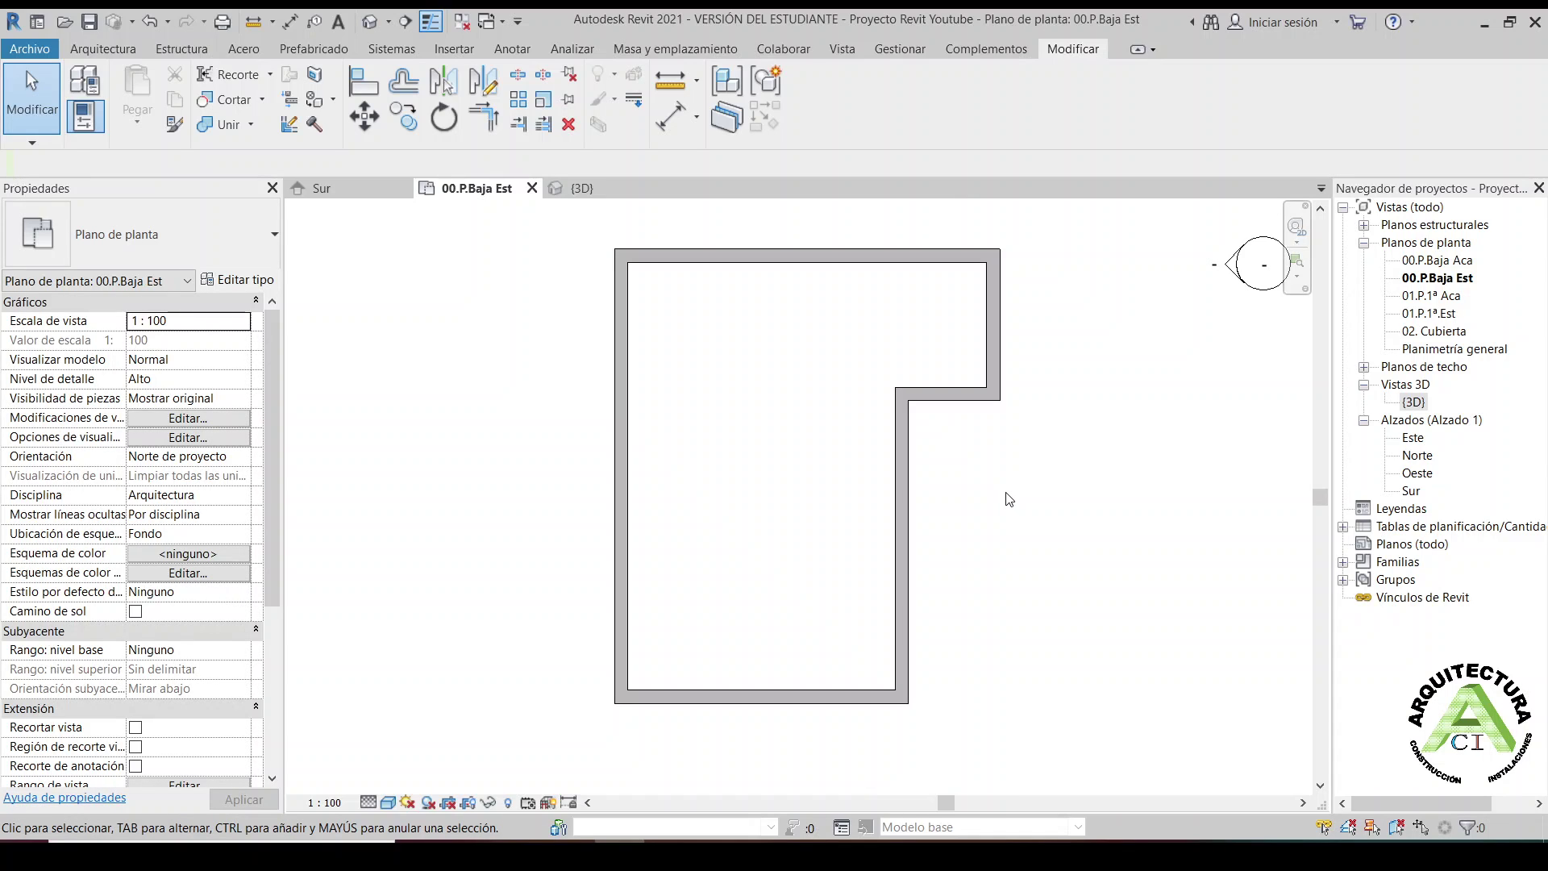